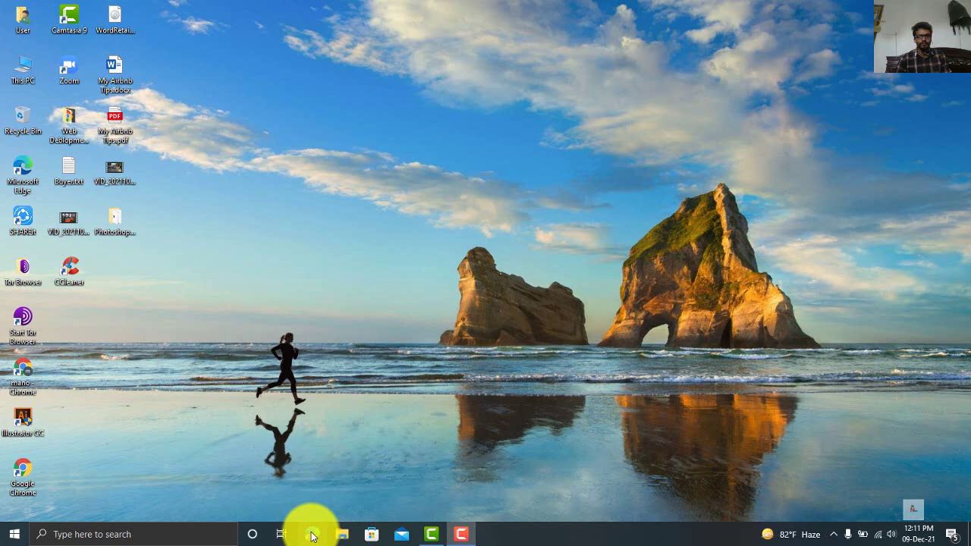
pyautogui.click(311, 534)
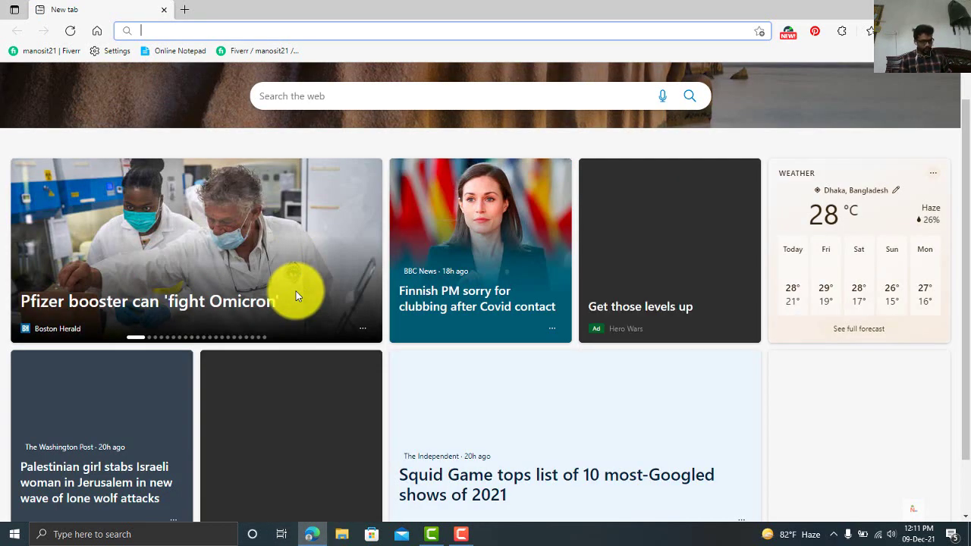
pyautogui.write('www')
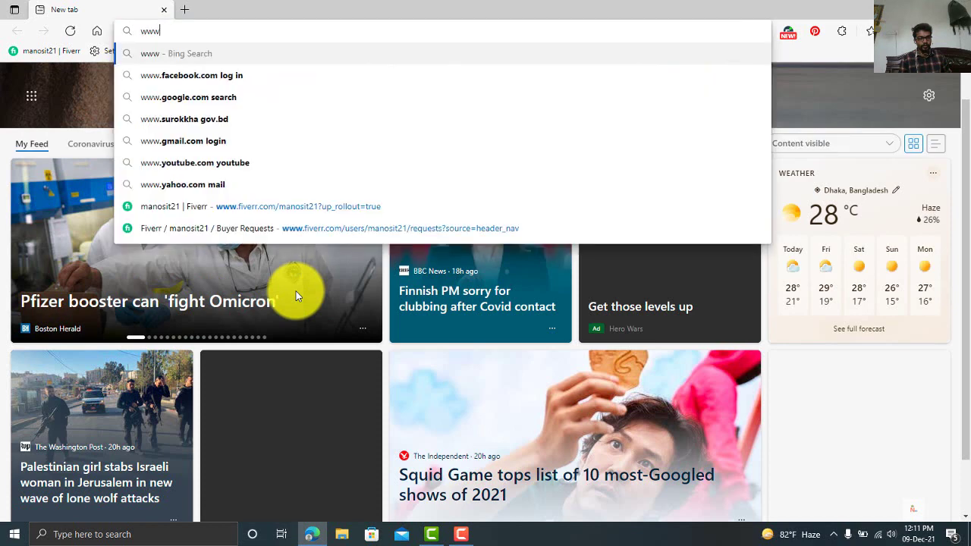
pyautogui.write('.ca')
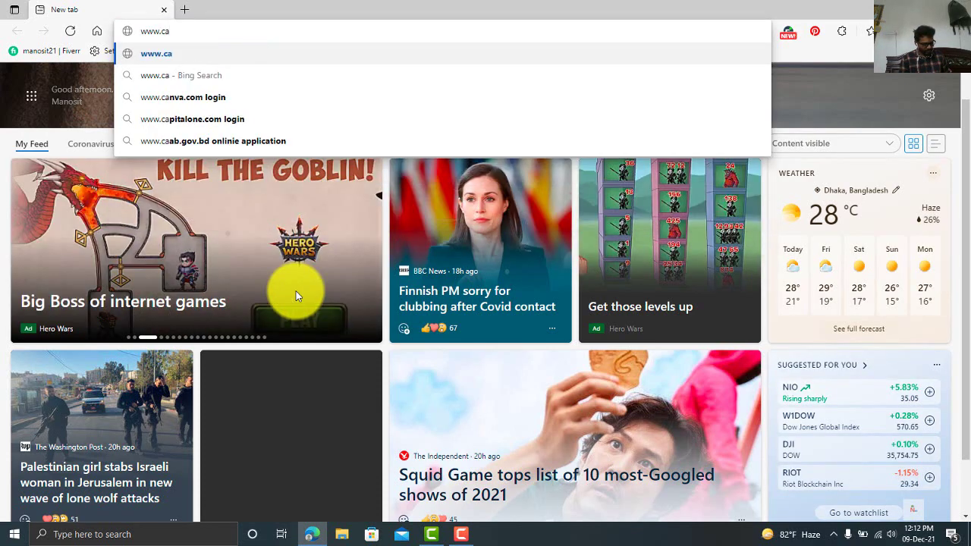
pyautogui.write('nva')
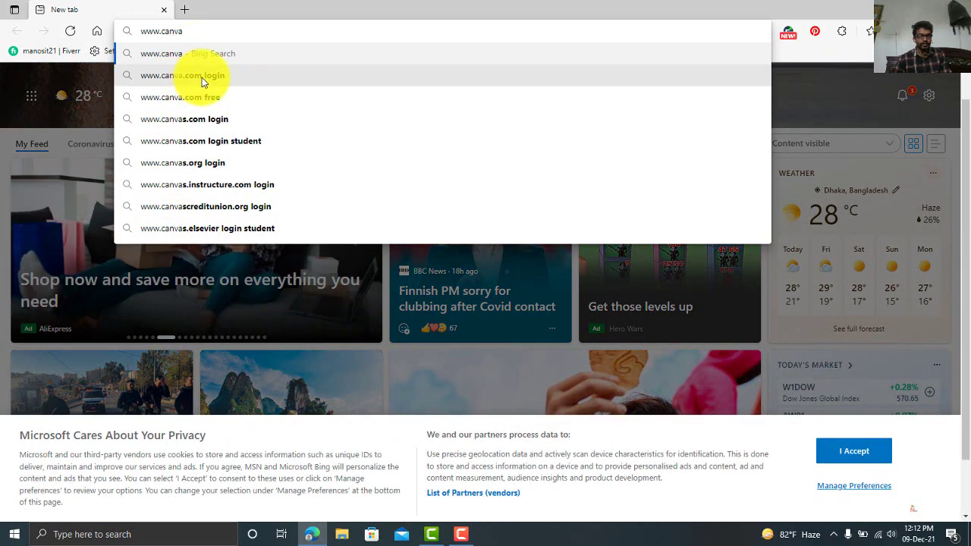
pyautogui.press('Down')
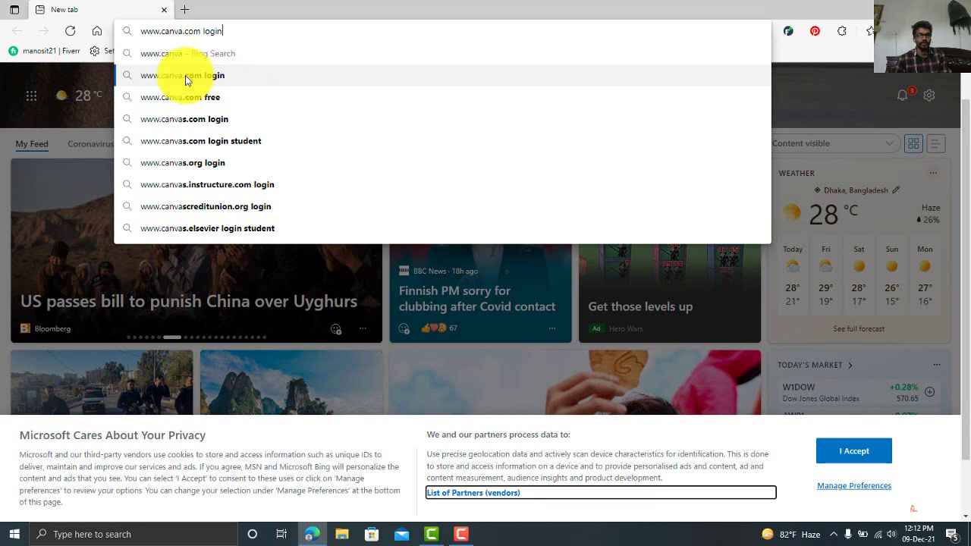
pyautogui.click(185, 75)
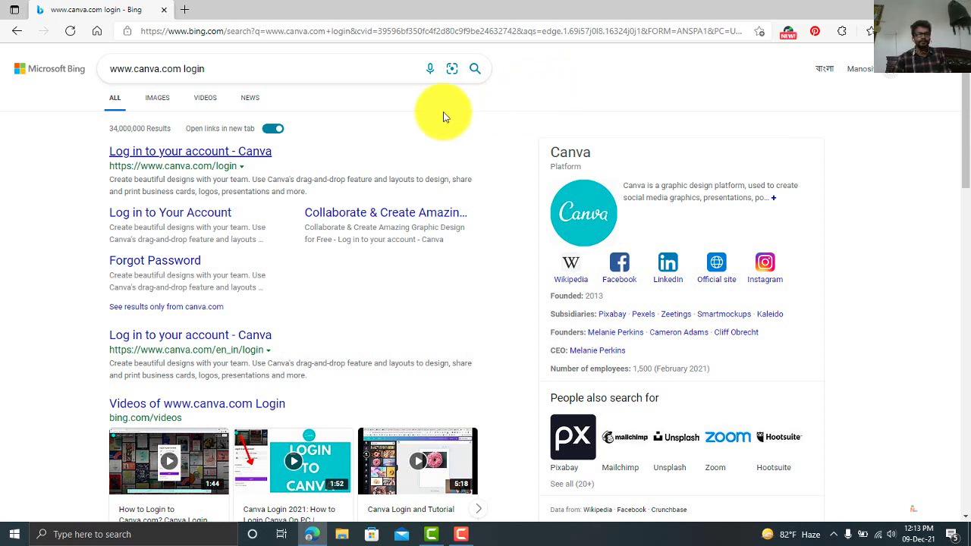
# - Open Canva's login page from the search results and sign in with the first listed Google account
pyautogui.click(211, 154)
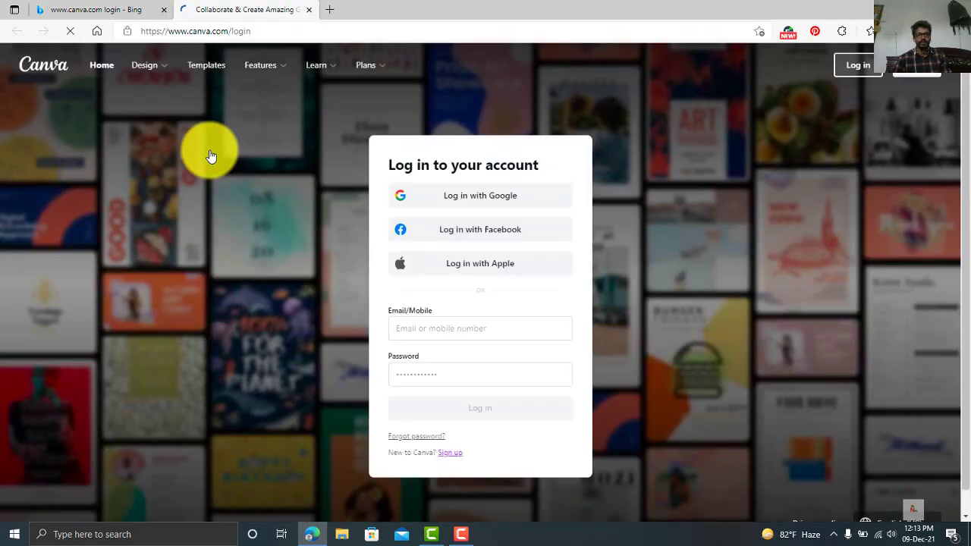
pyautogui.click(478, 195)
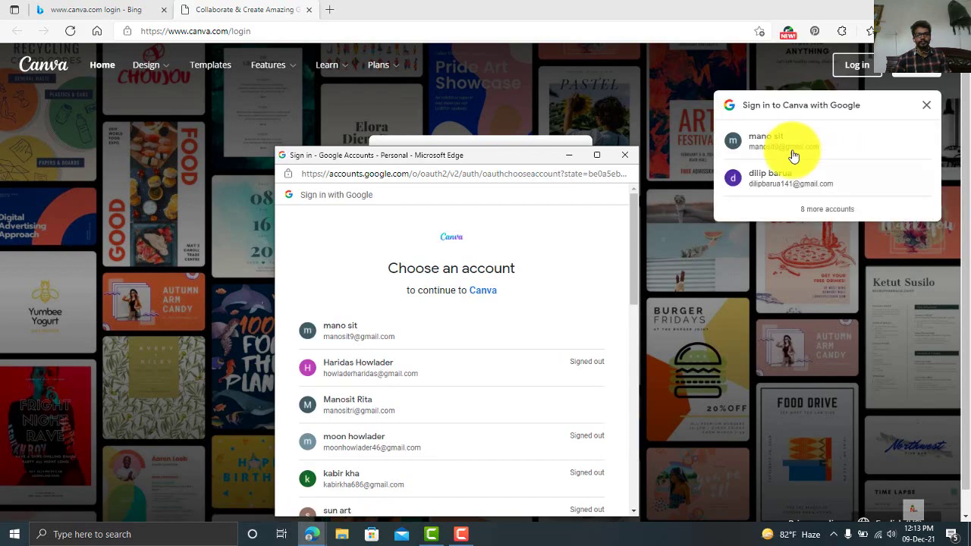
pyautogui.click(768, 143)
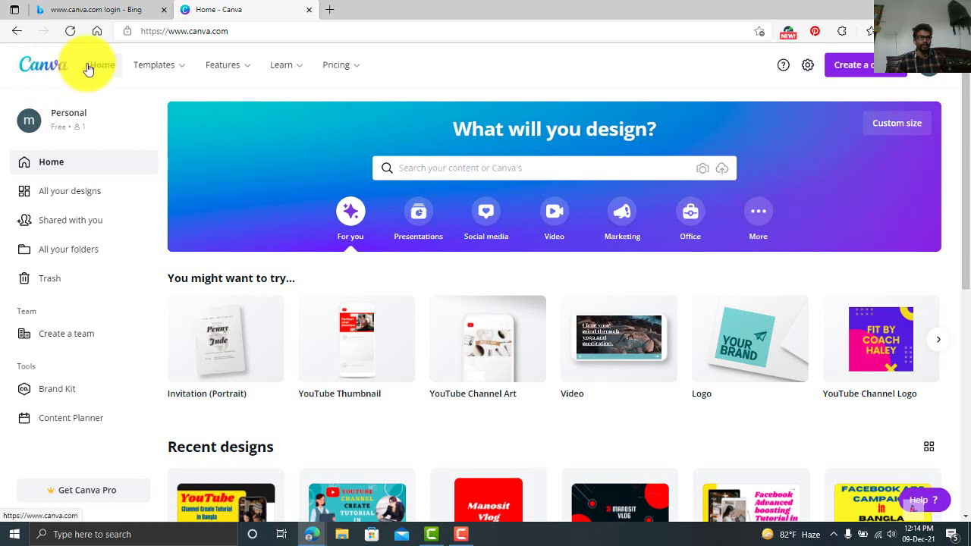
pyautogui.moveTo(167, 71)
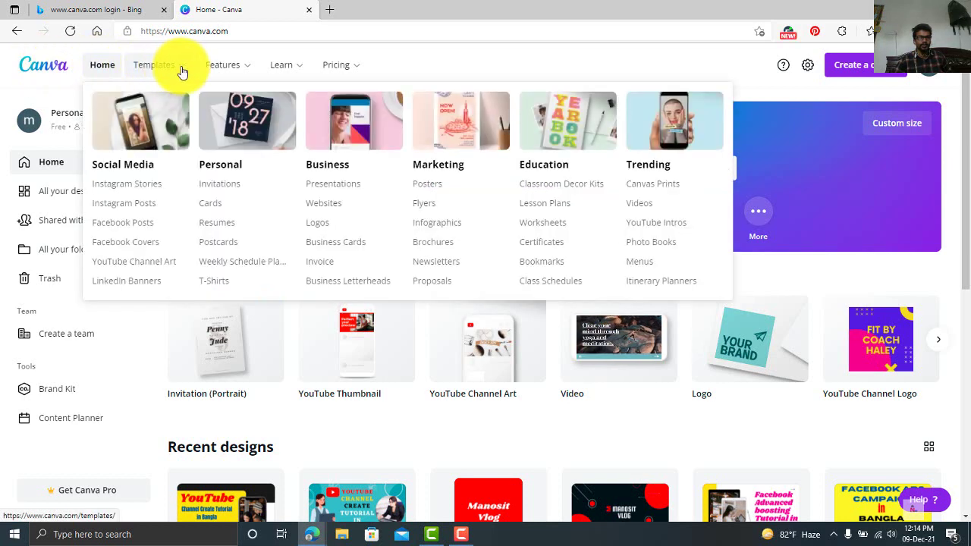
pyautogui.moveTo(228, 72)
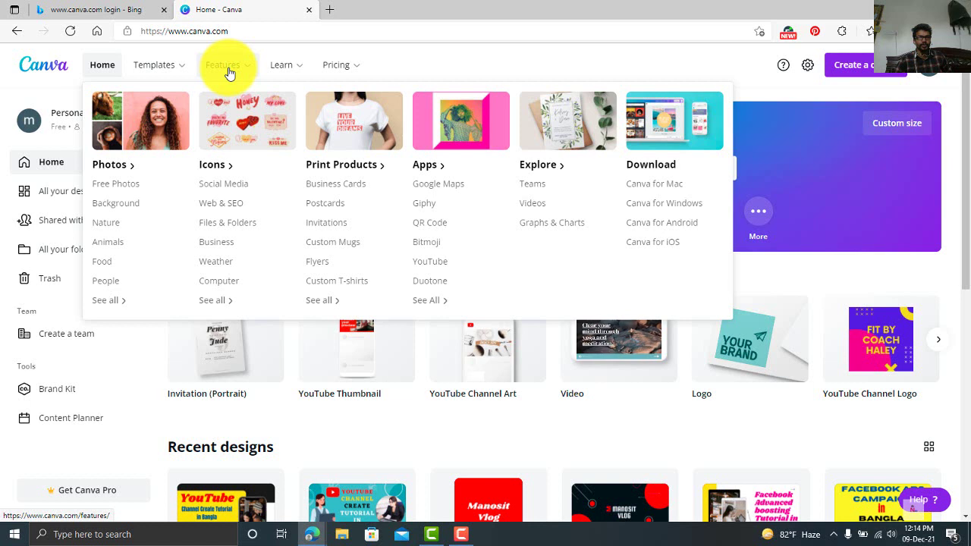
pyautogui.moveTo(278, 72)
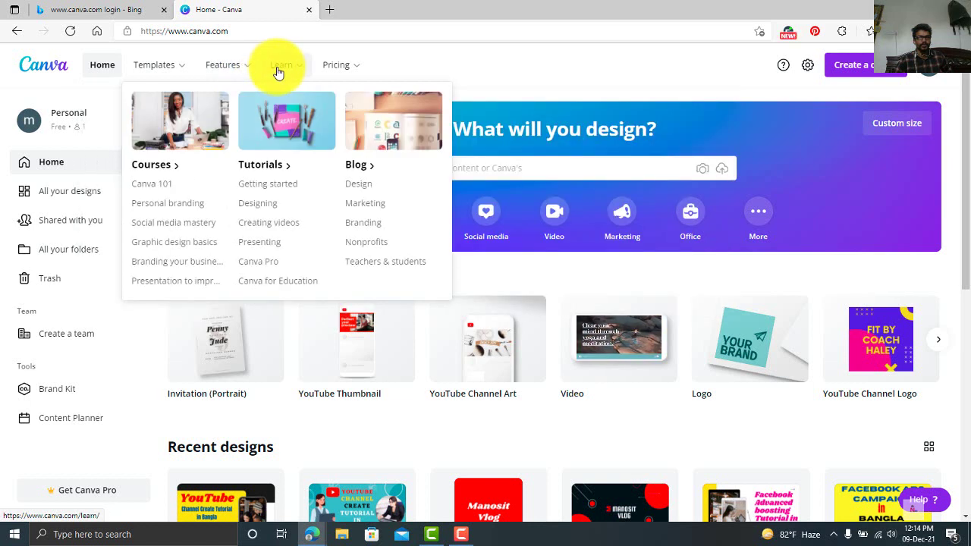
pyautogui.moveTo(330, 69)
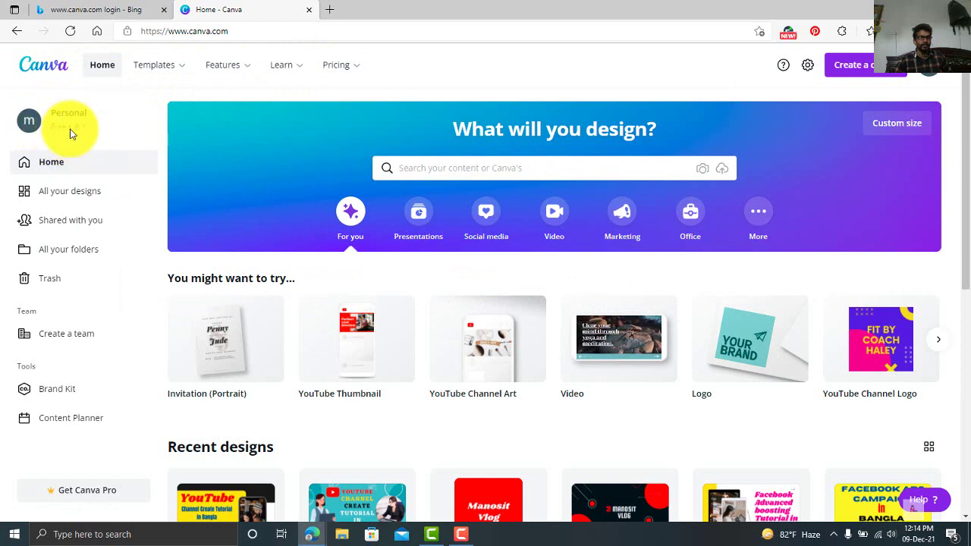
# - Open the collection of all your designs and look through the existing designs to the end and back
pyautogui.click(70, 193)
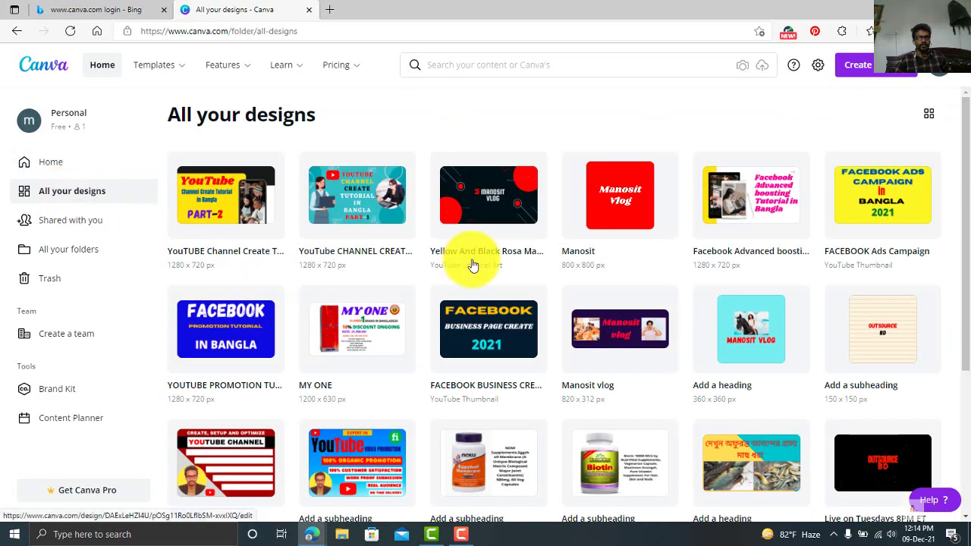
pyautogui.scroll(-4, 472, 263)
pyautogui.scroll(-5, 472, 260)
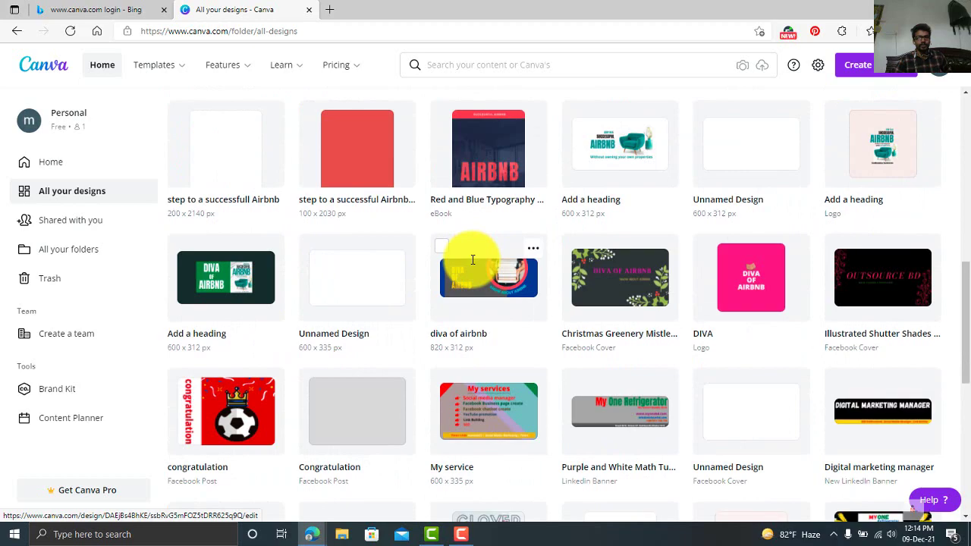
pyautogui.scroll(-10, 472, 262)
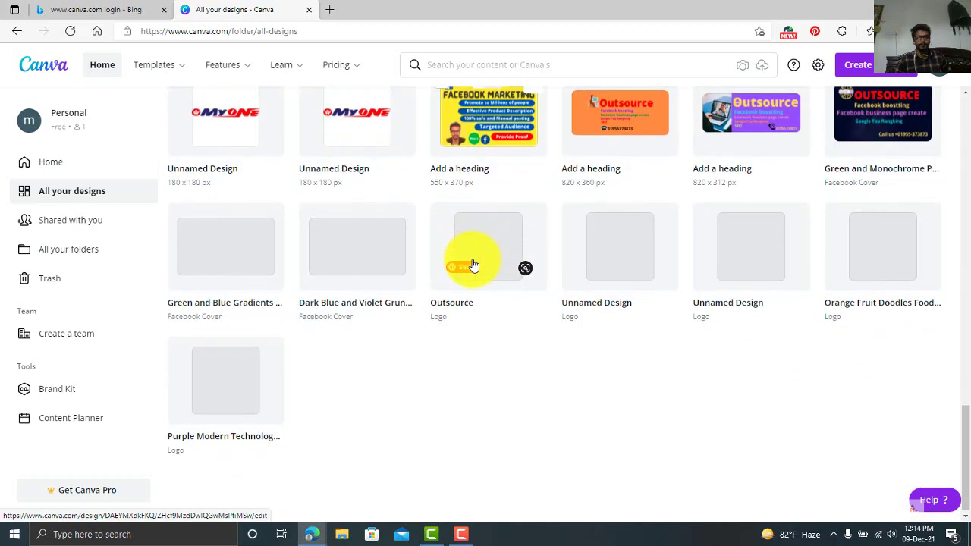
pyautogui.scroll(8, 472, 265)
pyautogui.scroll(-4, 472, 265)
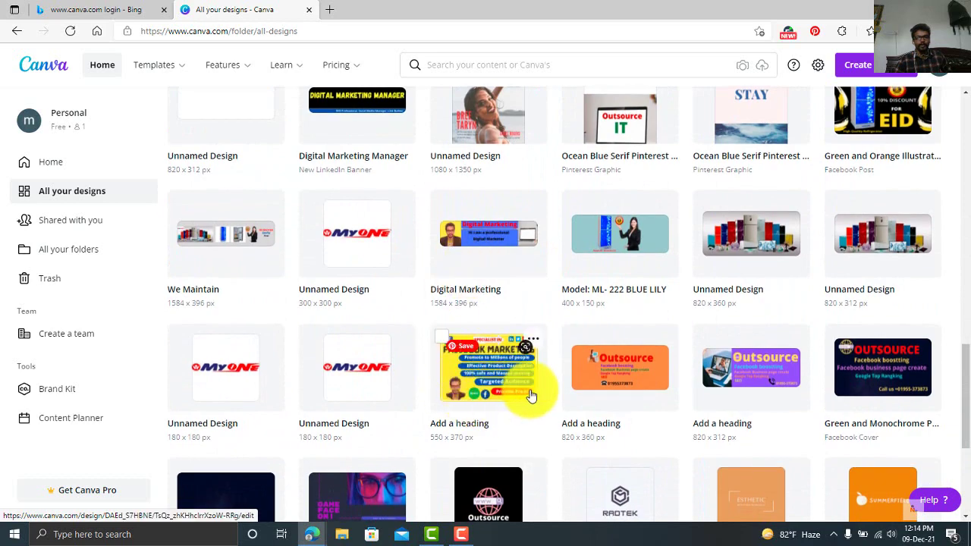
pyautogui.scroll(7, 531, 397)
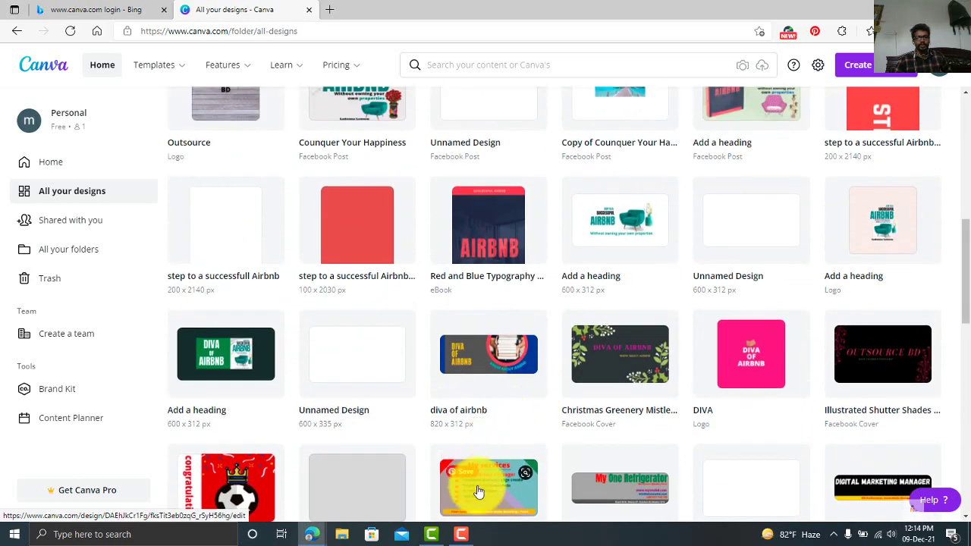
pyautogui.scroll(3, 488, 452)
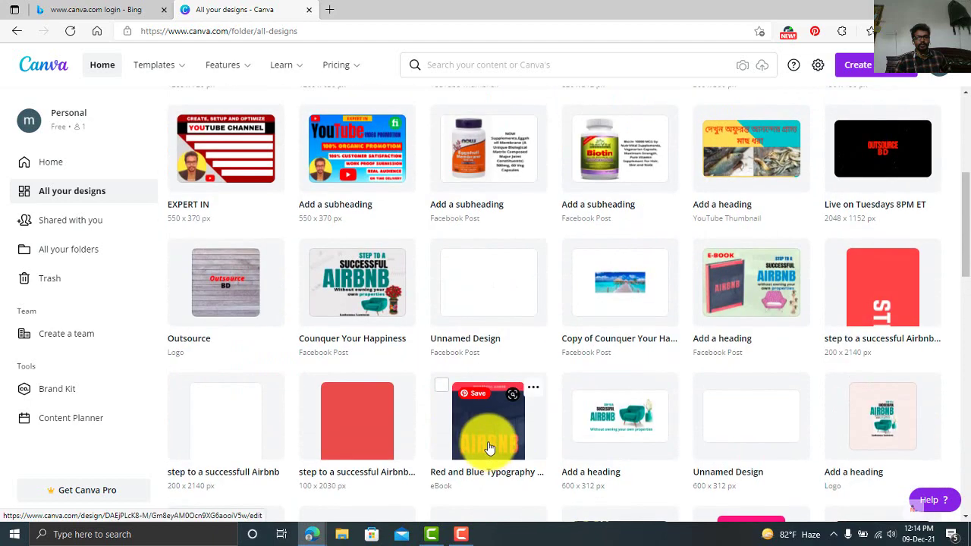
pyautogui.scroll(3, 486, 446)
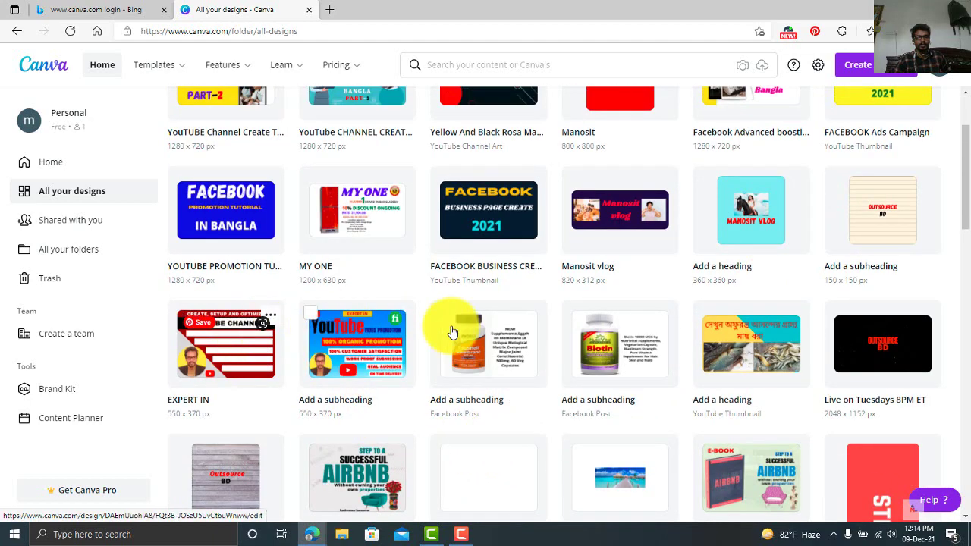
pyautogui.scroll(2, 452, 332)
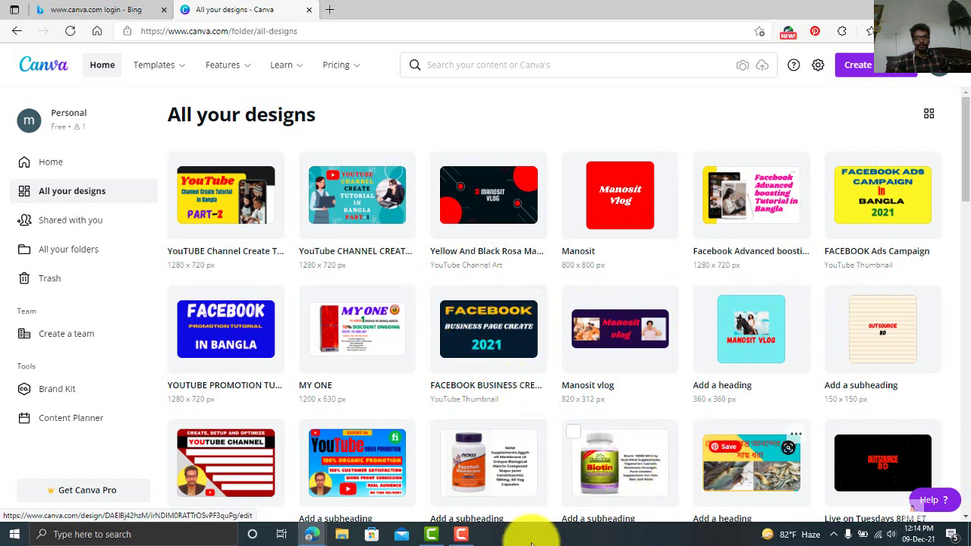
pyautogui.click(462, 535)
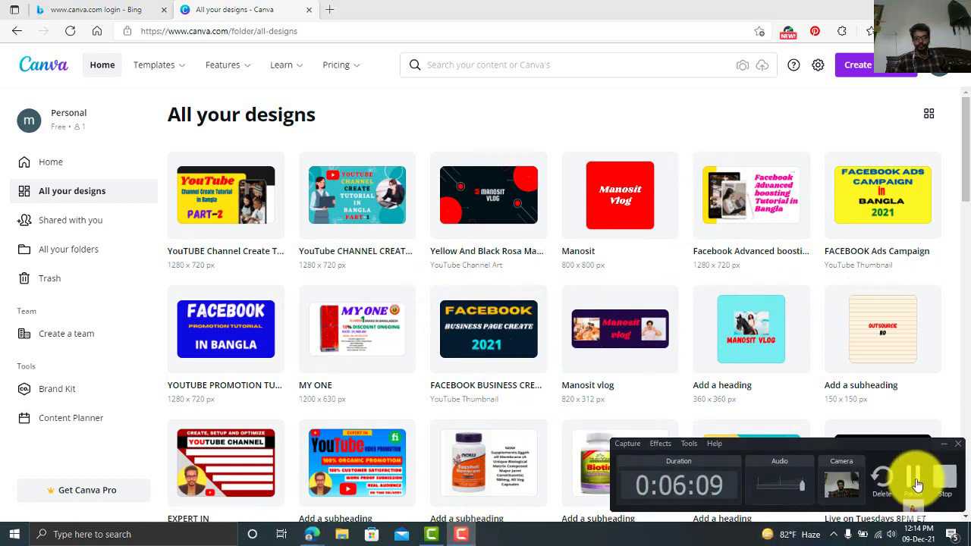
pyautogui.click(917, 477)
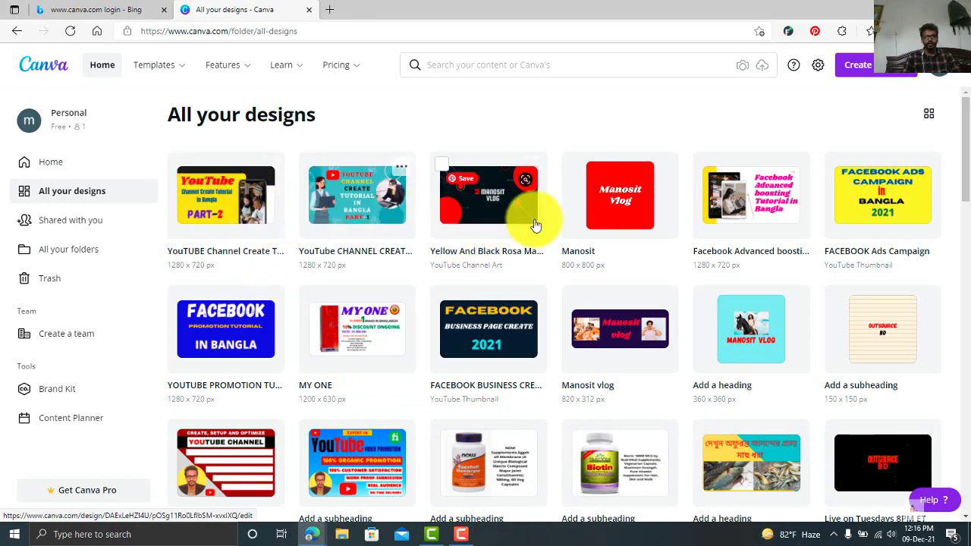
pyautogui.scroll(-3, 468, 371)
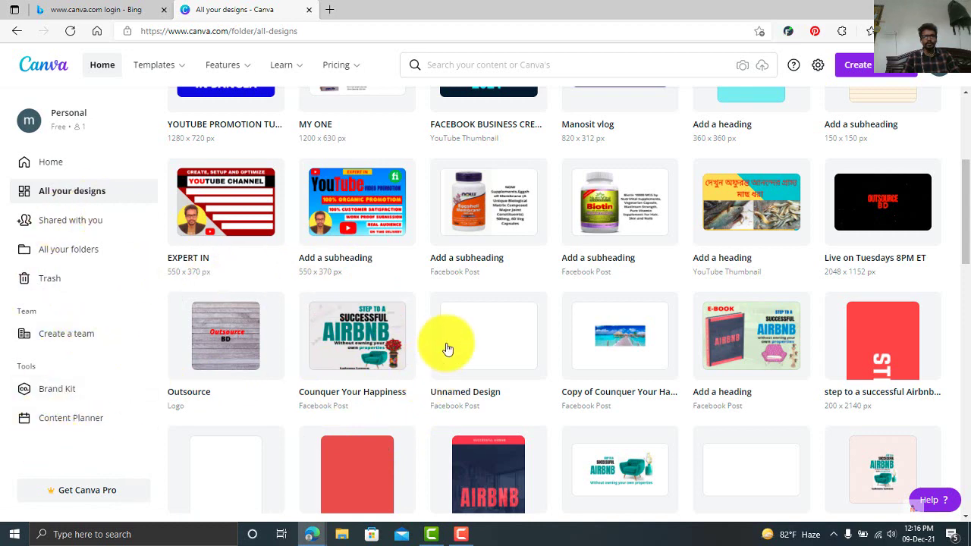
pyautogui.scroll(4, 448, 349)
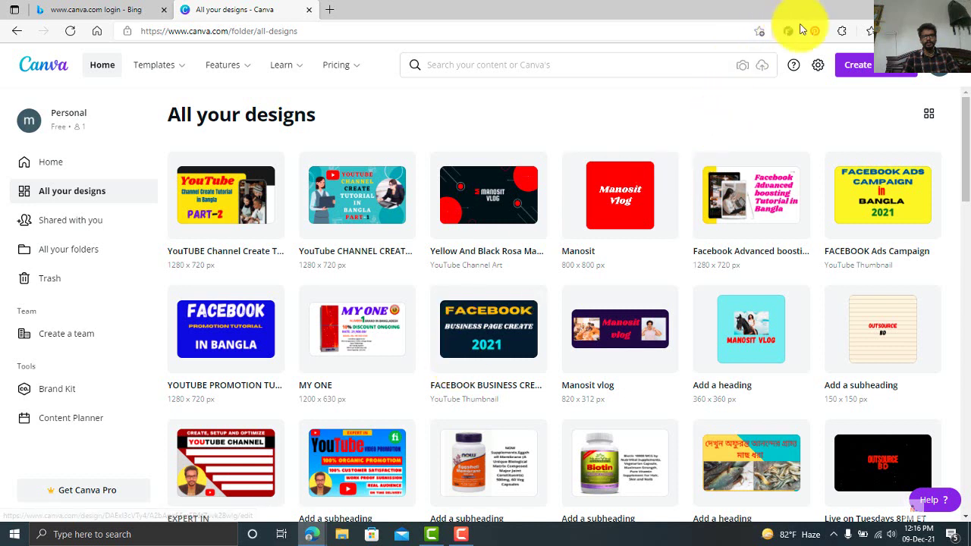
# - Examine the suggested types for a new design and the custom size fields with their unit options, without creating a design
pyautogui.click(857, 66)
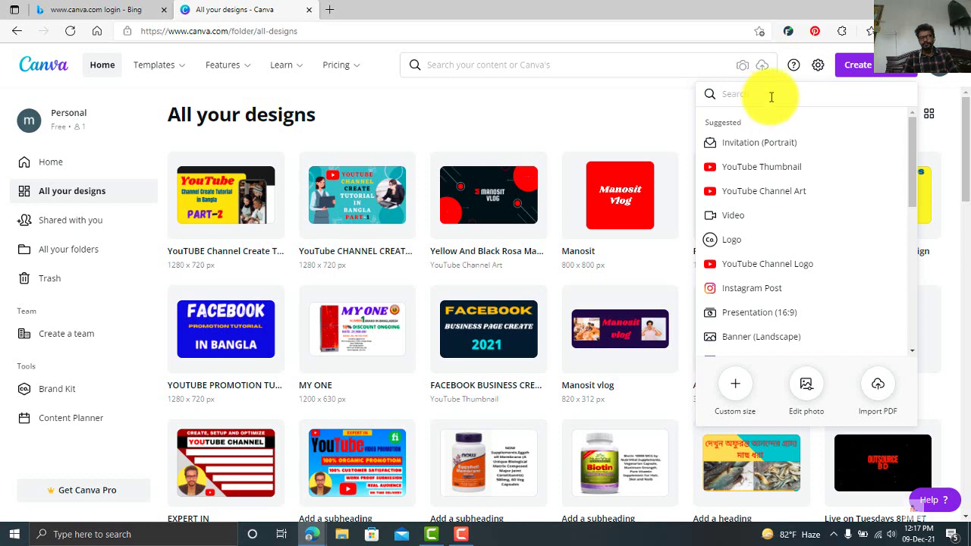
pyautogui.click(873, 66)
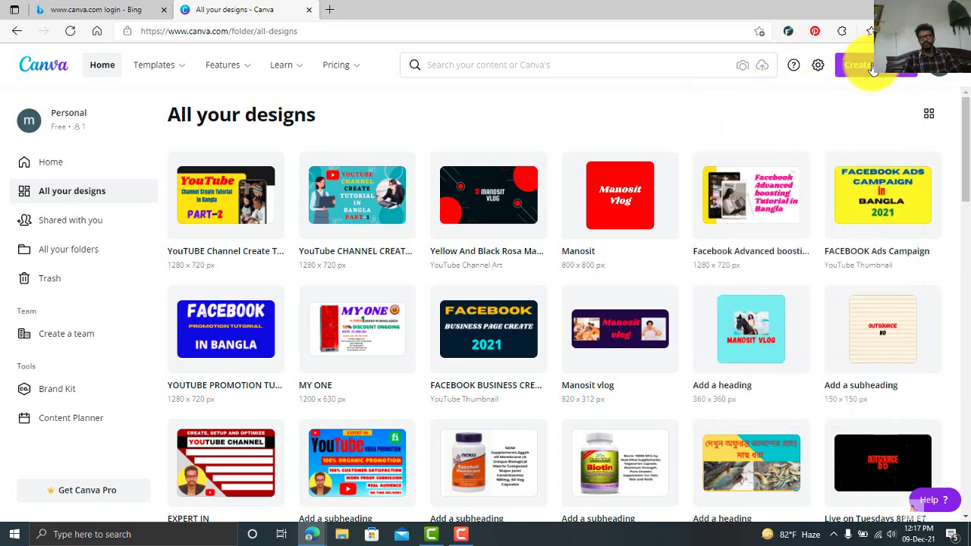
pyautogui.click(872, 66)
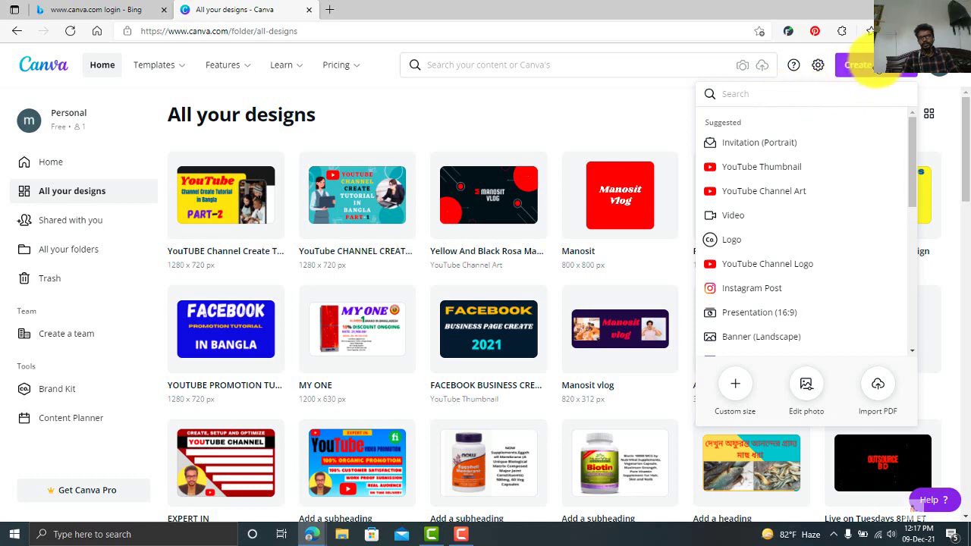
pyautogui.click(873, 67)
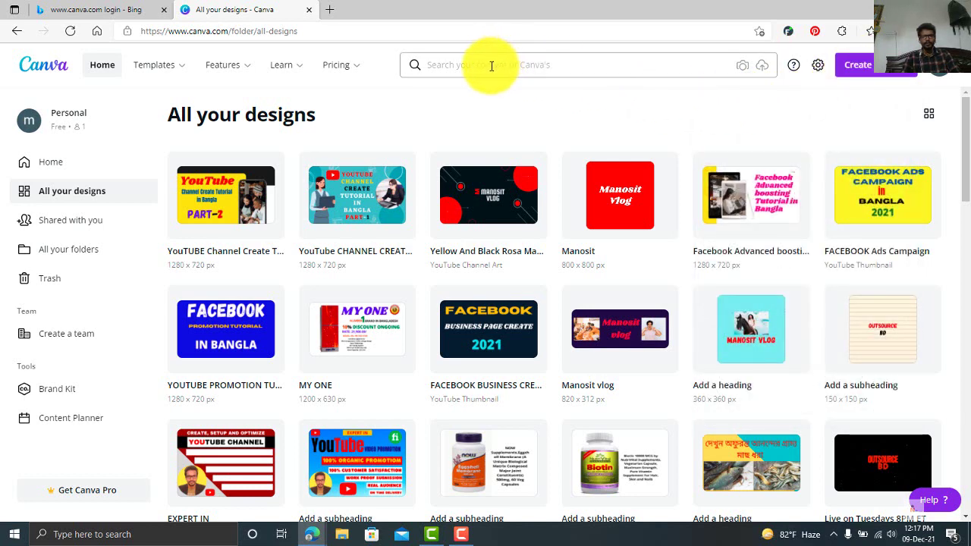
pyautogui.click(854, 66)
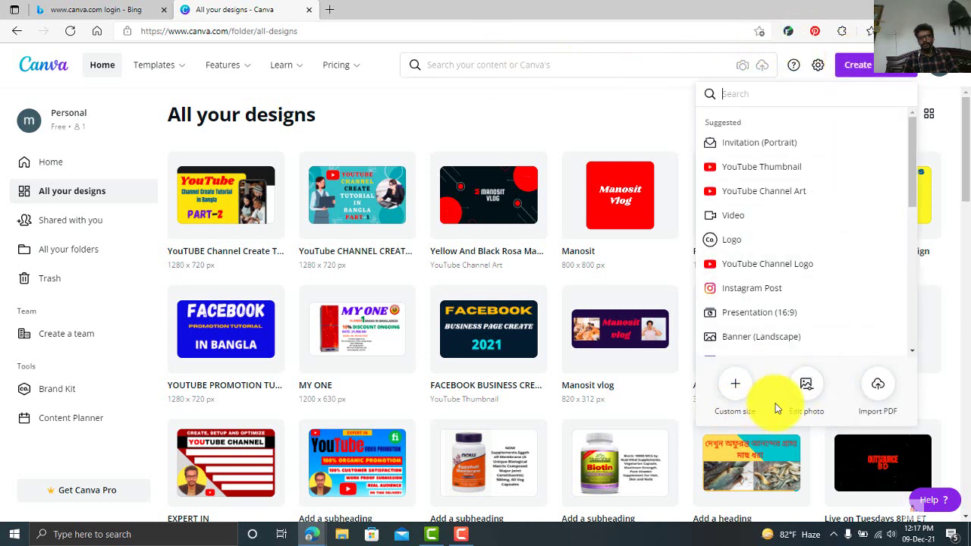
pyautogui.click(735, 384)
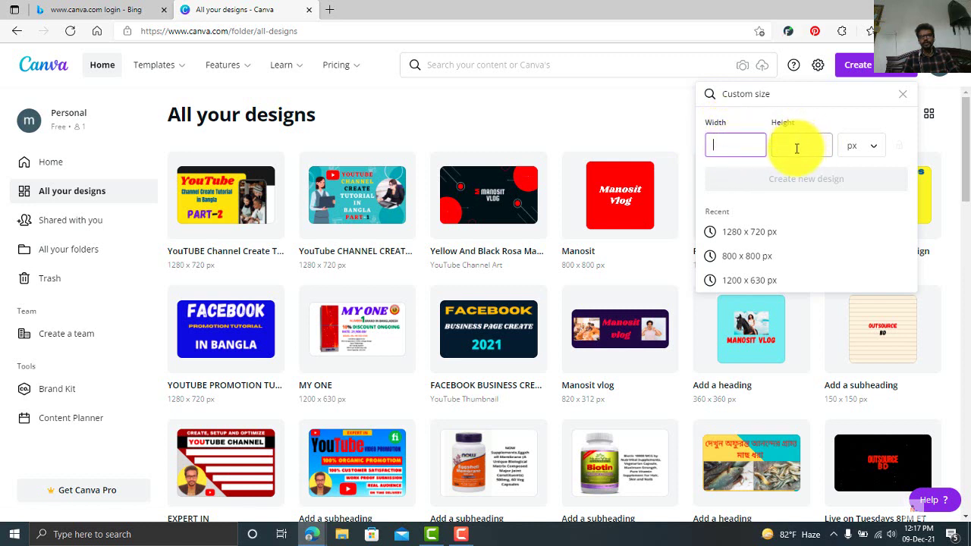
pyautogui.click(875, 153)
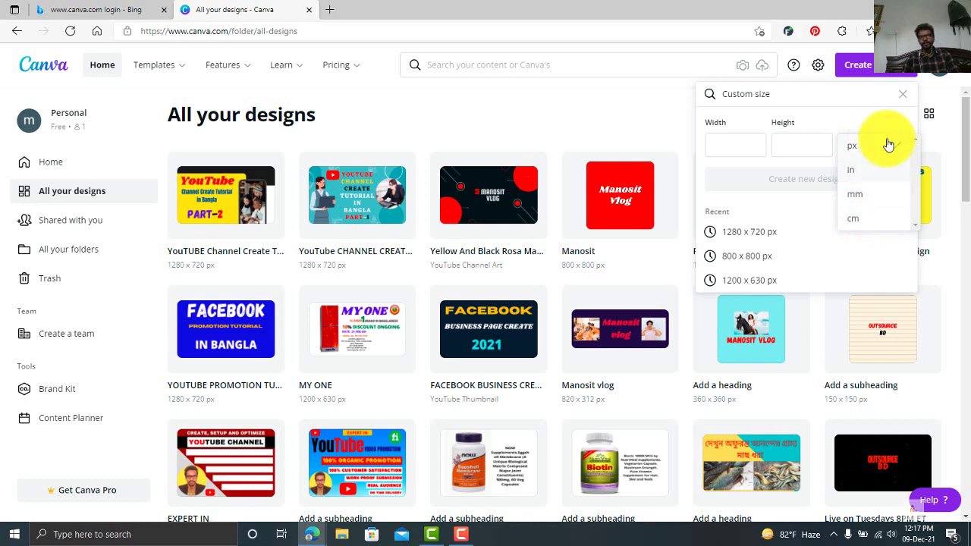
pyautogui.click(903, 96)
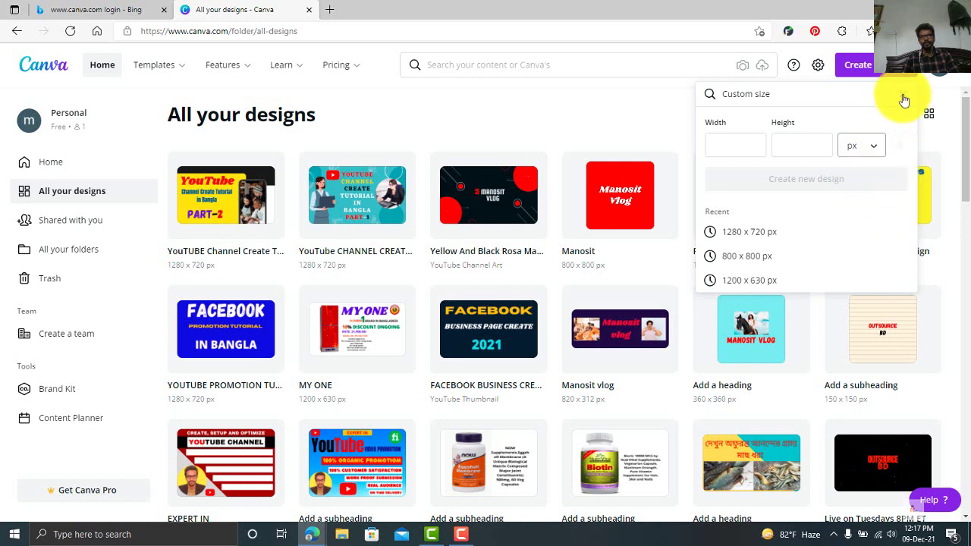
pyautogui.click(903, 95)
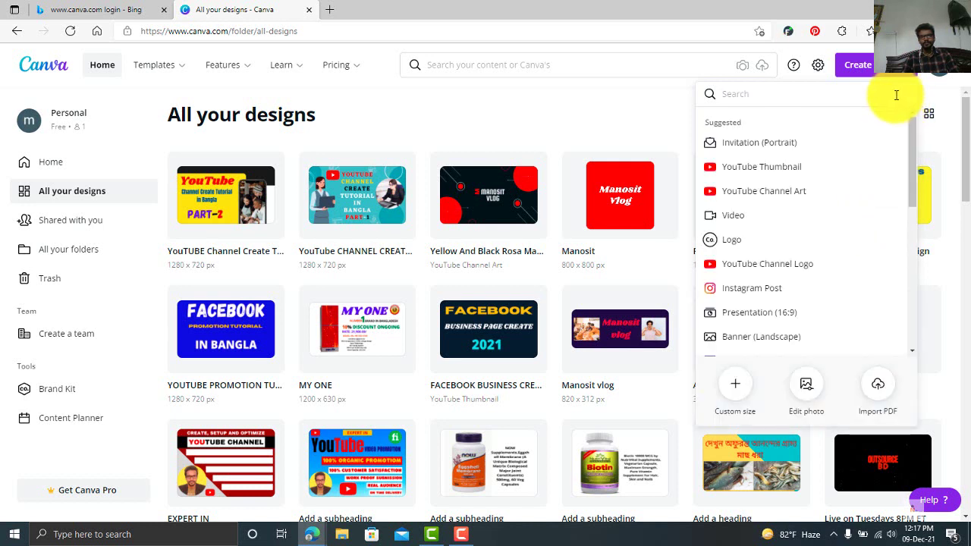
pyautogui.click(861, 66)
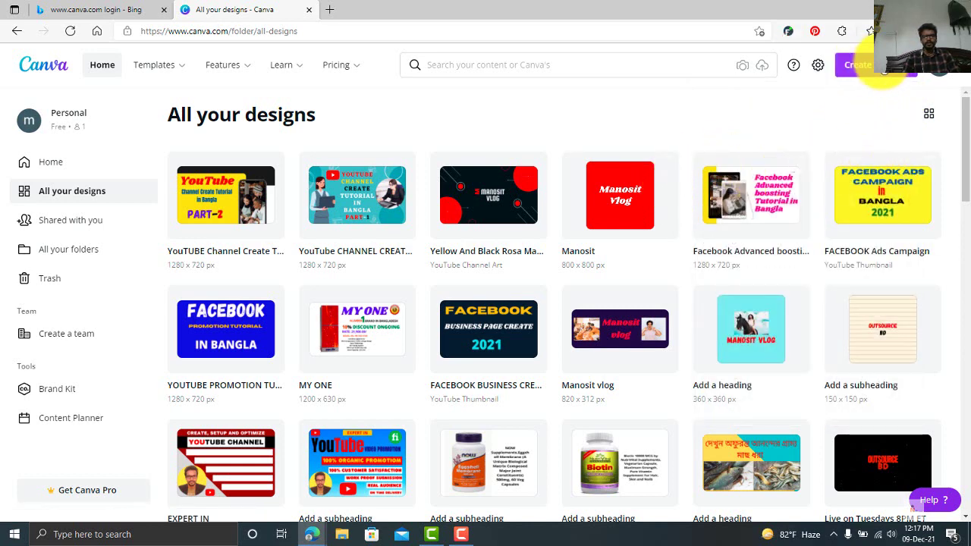
pyautogui.click(500, 65)
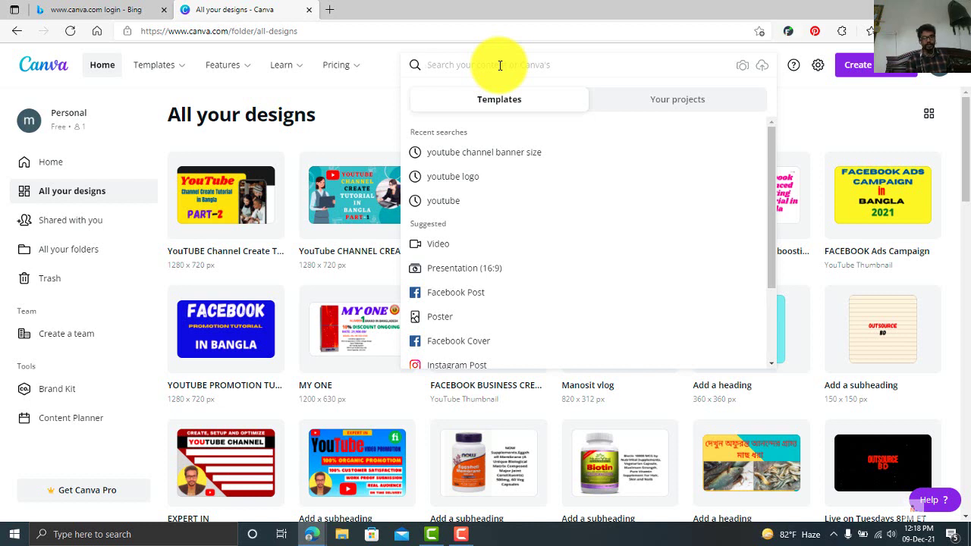
pyautogui.write('fa')
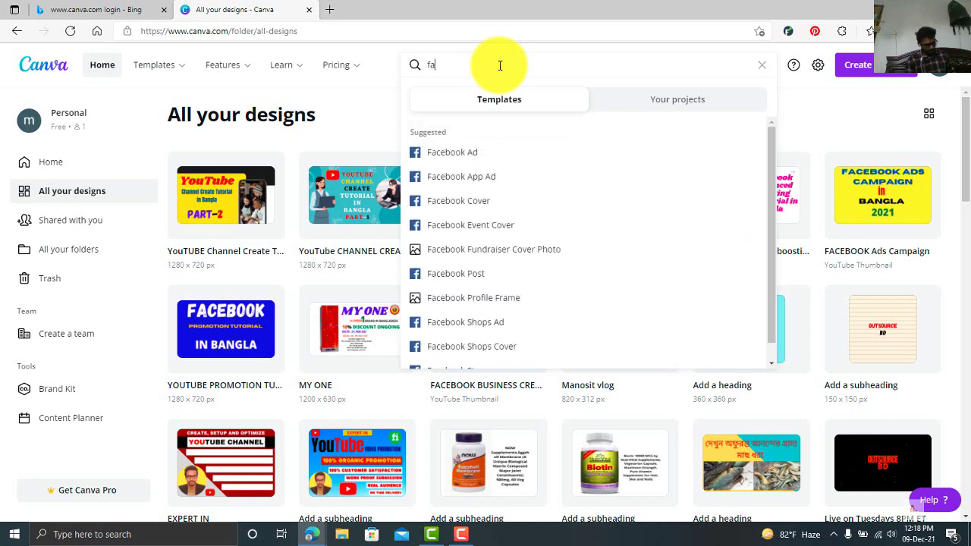
pyautogui.write('ceb')
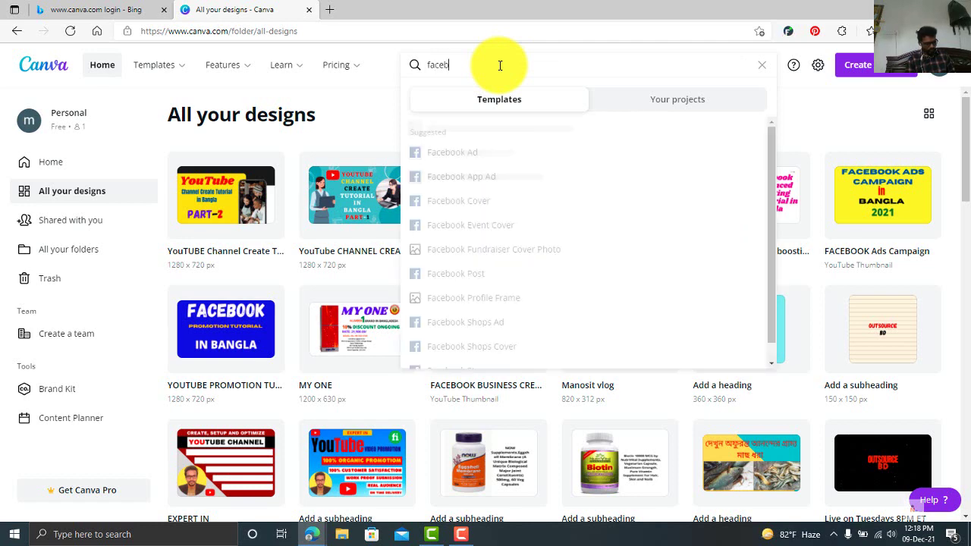
pyautogui.write('ook')
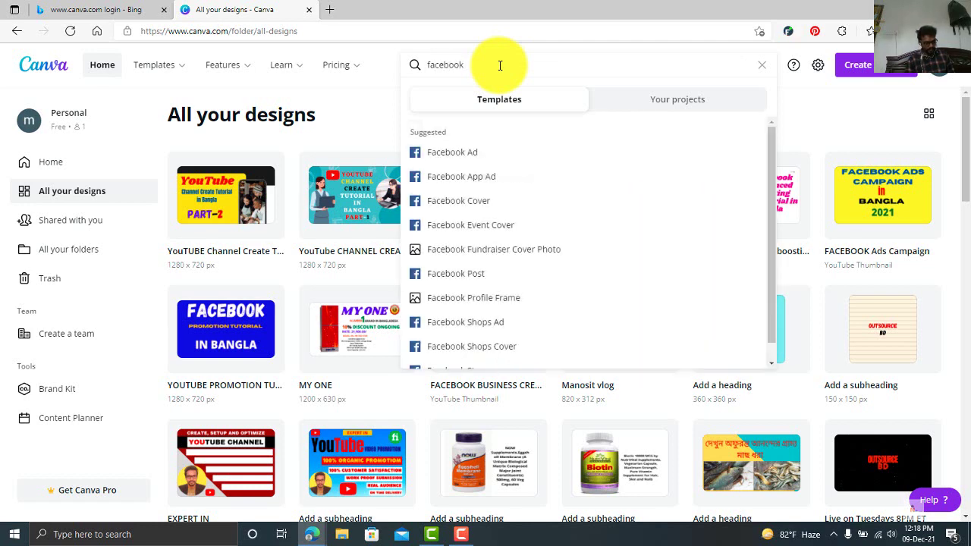
pyautogui.write(' logo')
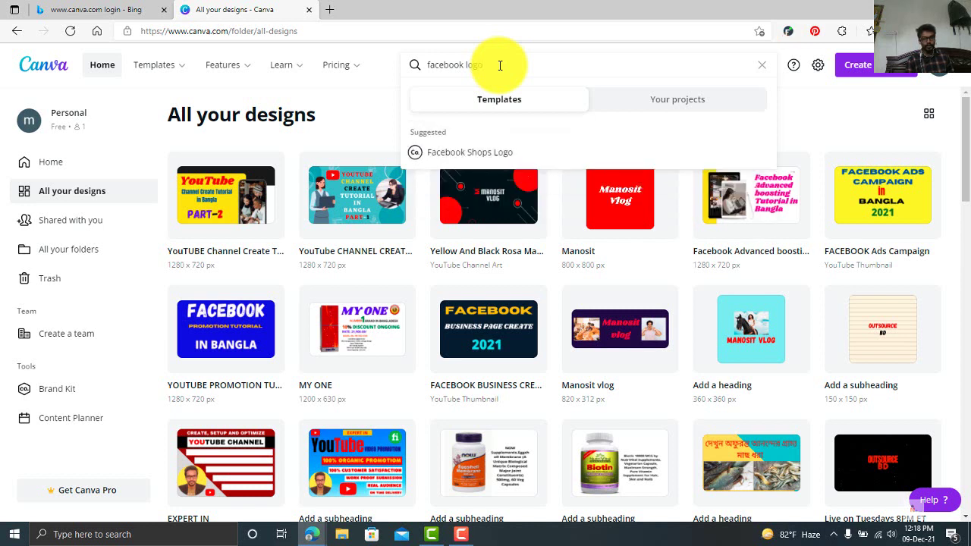
pyautogui.write(' s')
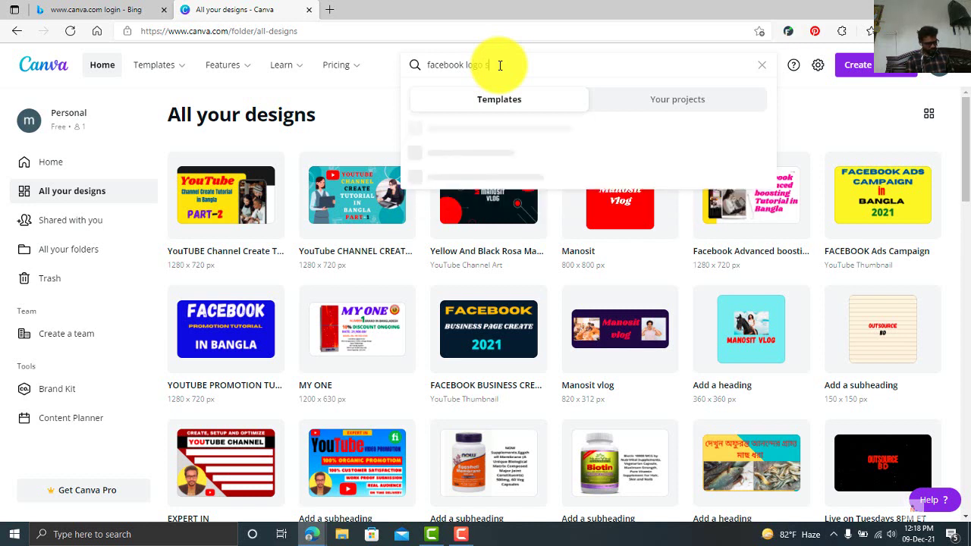
pyautogui.write('ize')
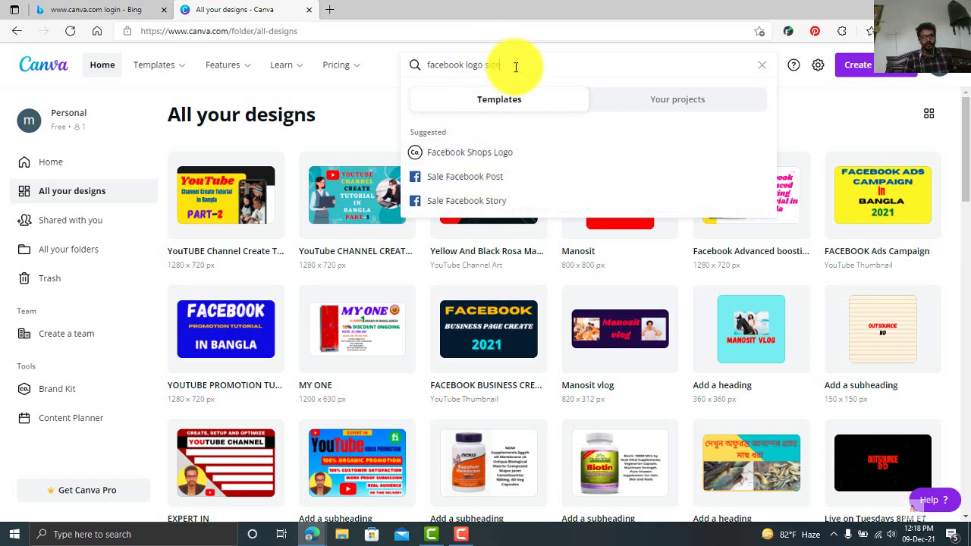
pyautogui.click(762, 65)
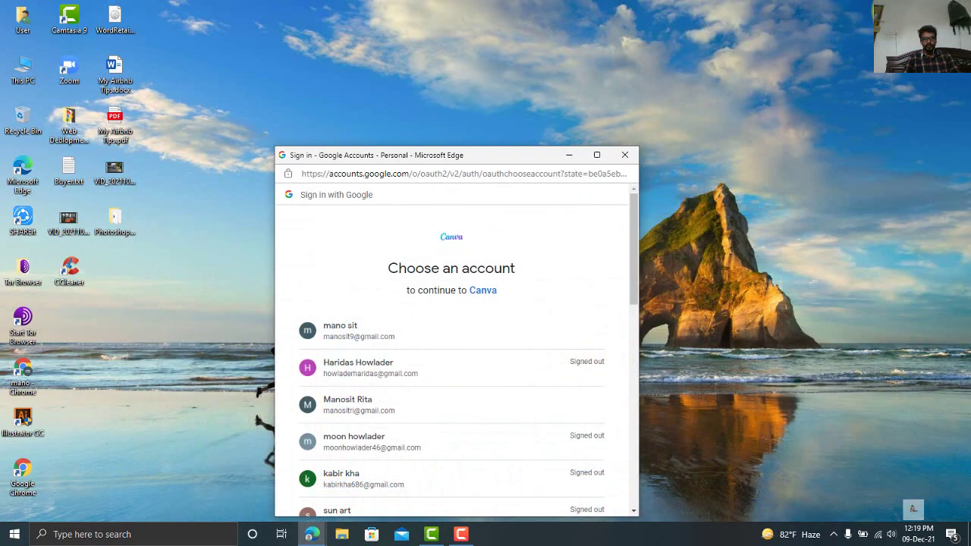
# - Close the leftover Google sign-in window and open Google Chrome with the second profile listed under the other profiles
pyautogui.click(624, 155)
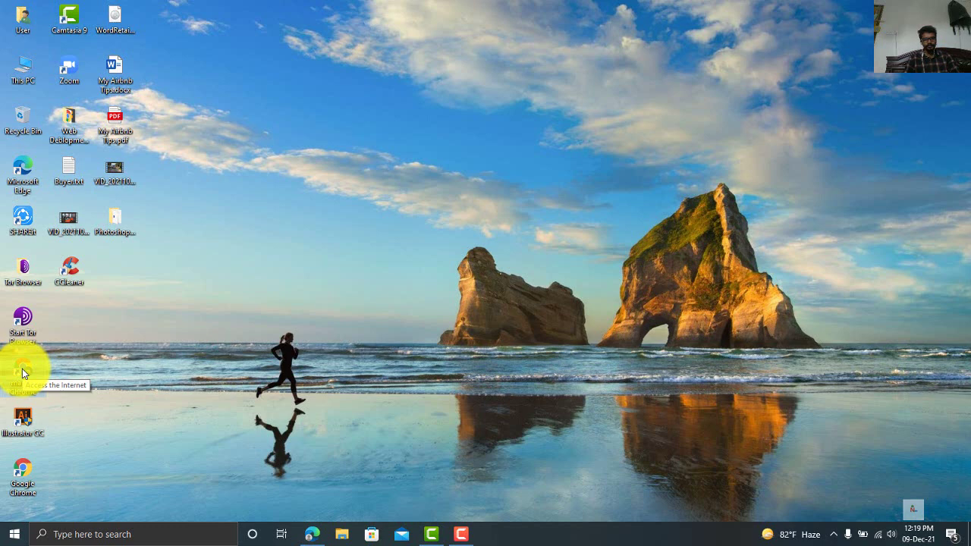
pyautogui.doubleClick(22, 369)
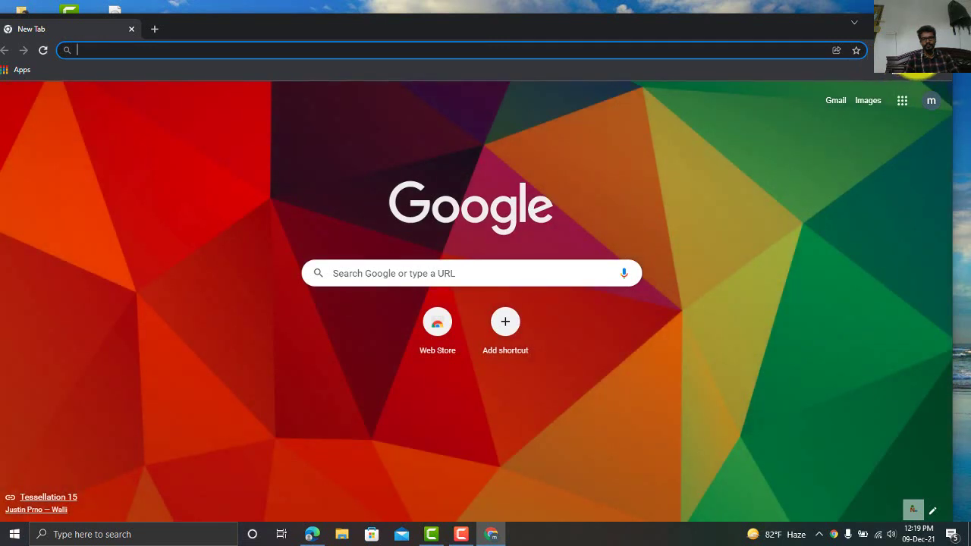
pyautogui.click(919, 50)
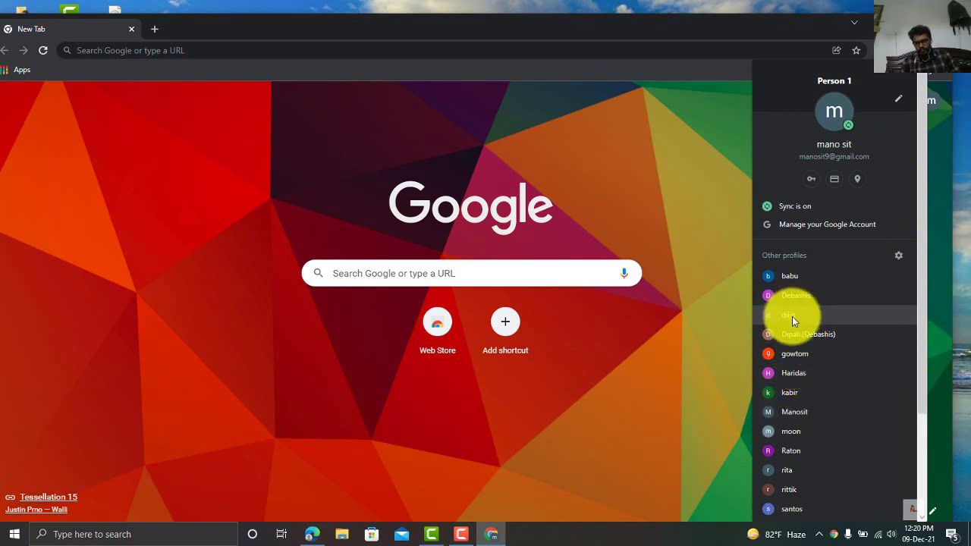
pyautogui.click(793, 294)
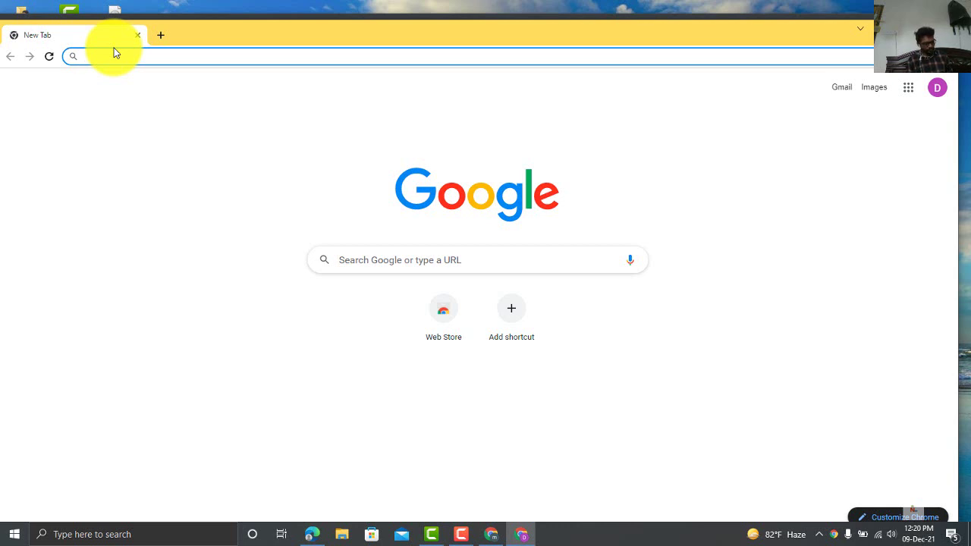
# - Search the web for "youtube", open the YouTube site from the results and sign in
pyautogui.write('you')
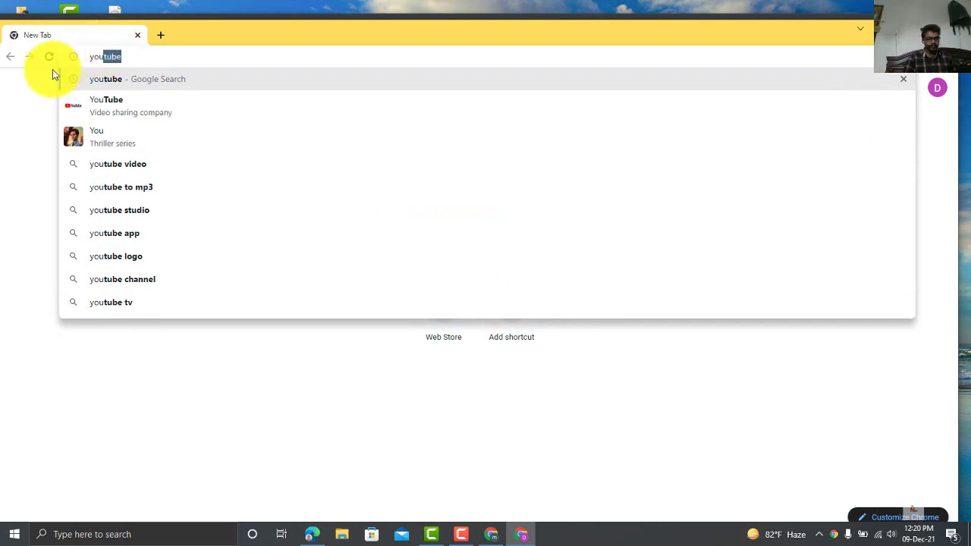
pyautogui.click(114, 80)
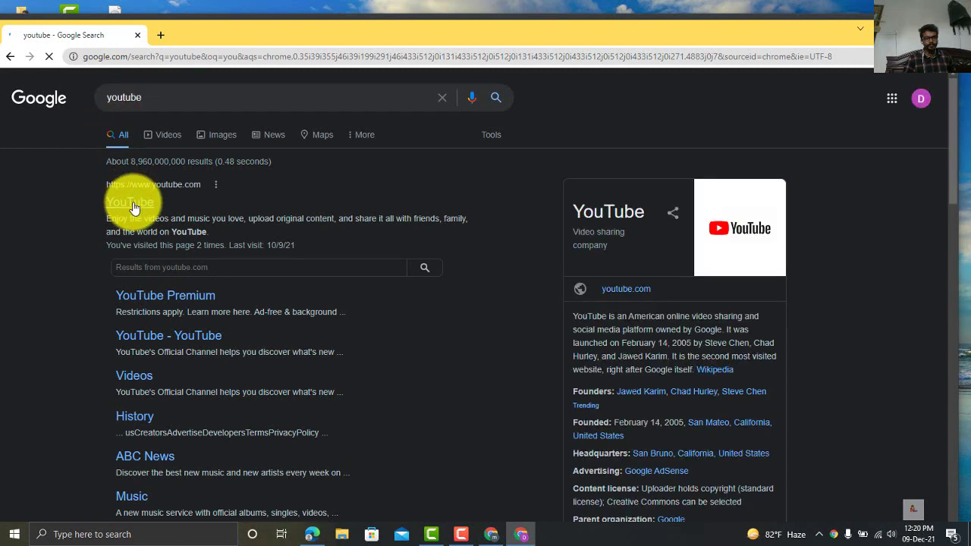
pyautogui.click(130, 202)
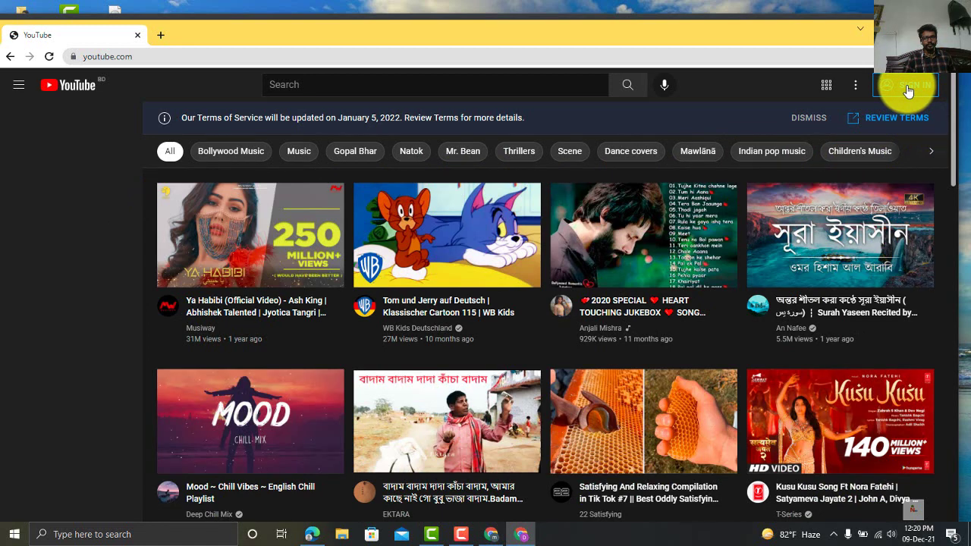
pyautogui.click(908, 89)
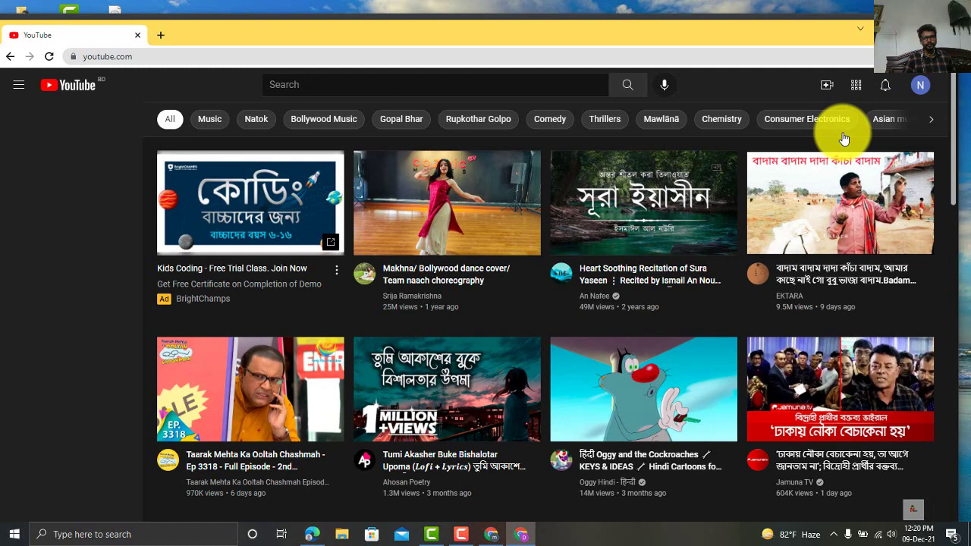
# - Open your own YouTube channel page from the account and dismiss the tip about the new Library
pyautogui.click(918, 88)
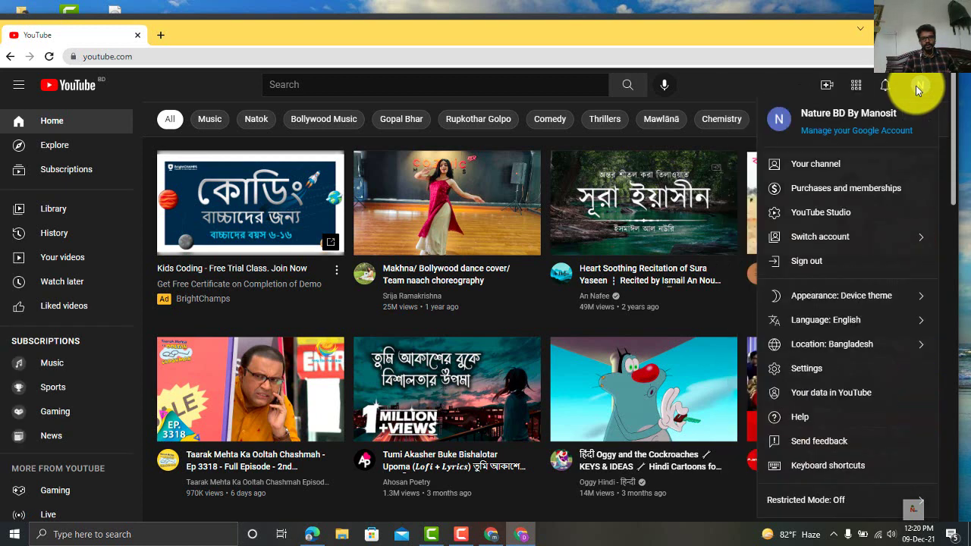
pyautogui.click(835, 169)
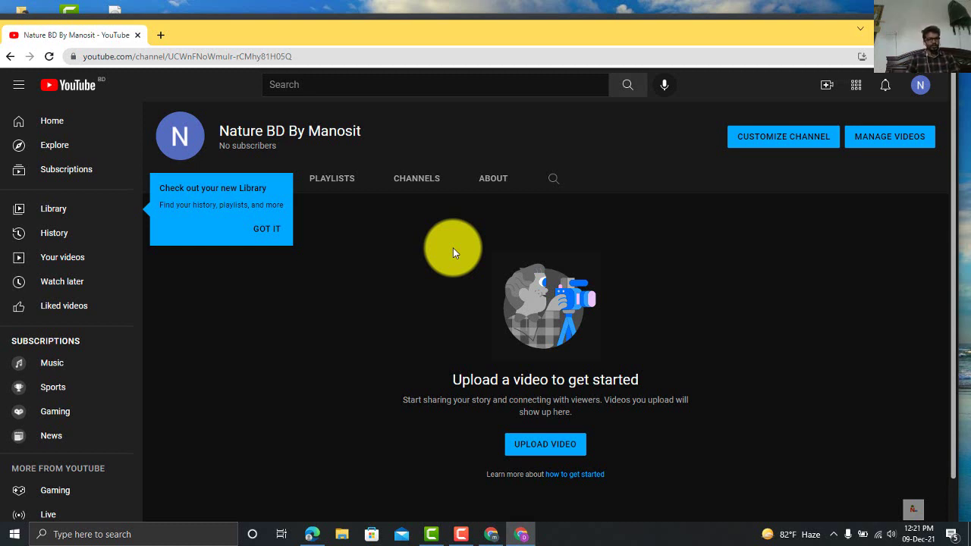
pyautogui.click(274, 235)
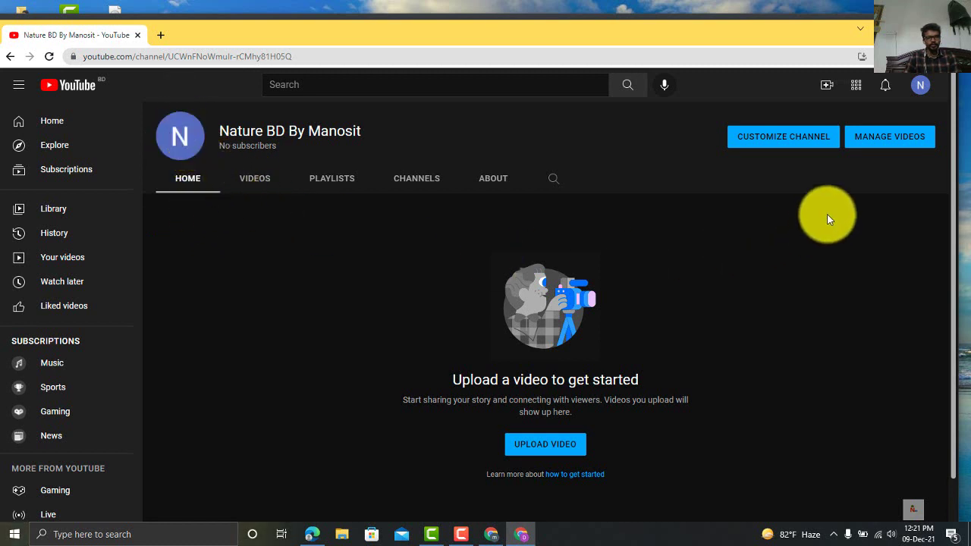
# - Open the channel's customization page and examine the Branding requirements for the profile picture, banner image and video watermark
pyautogui.click(769, 138)
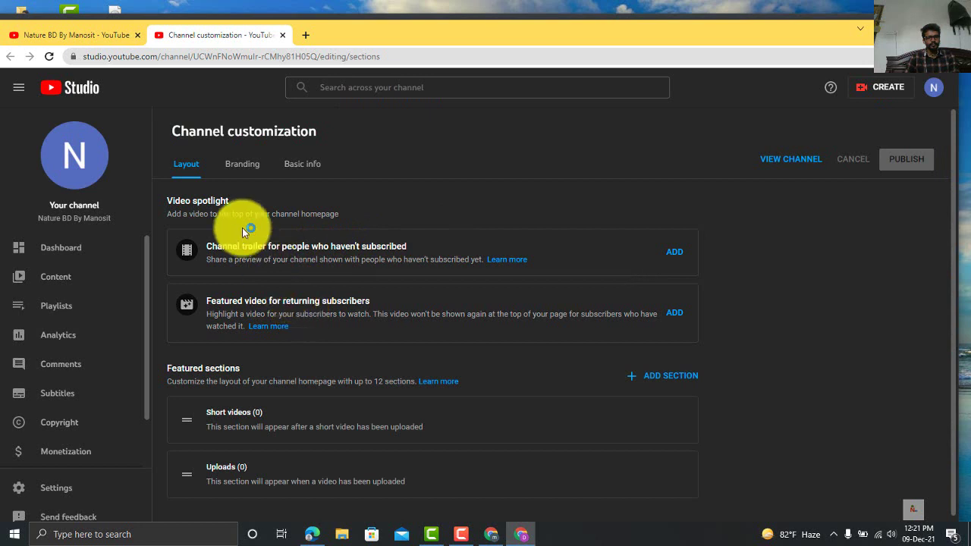
pyautogui.click(239, 164)
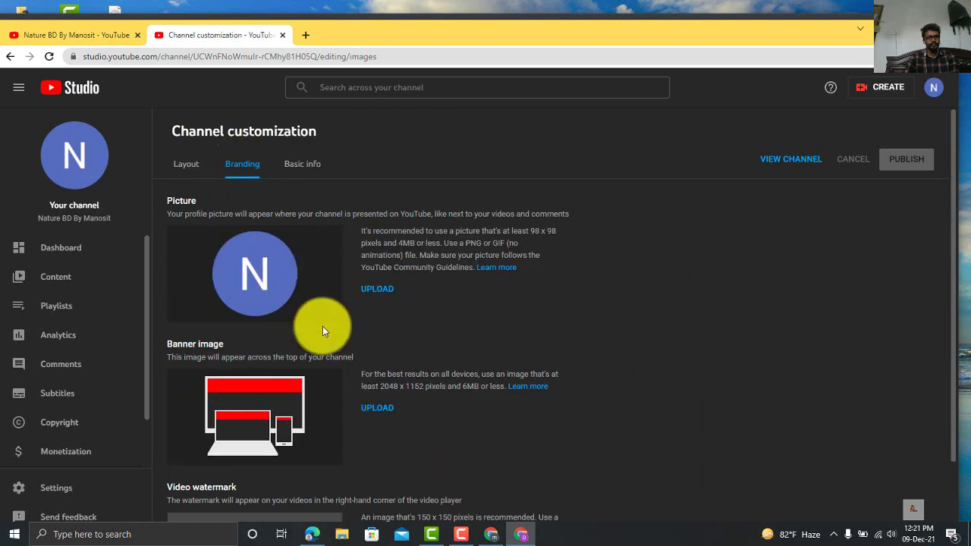
pyautogui.scroll(-2, 346, 344)
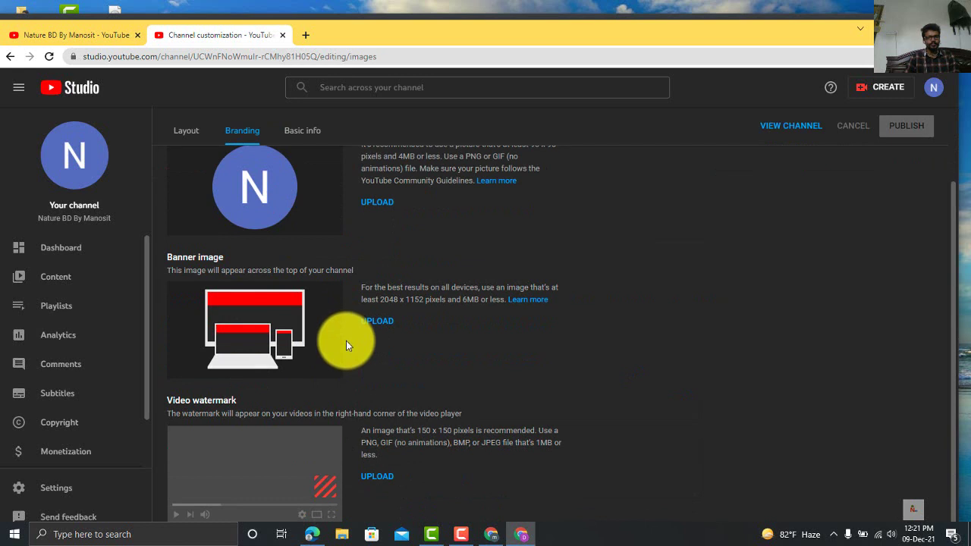
pyautogui.scroll(2, 346, 344)
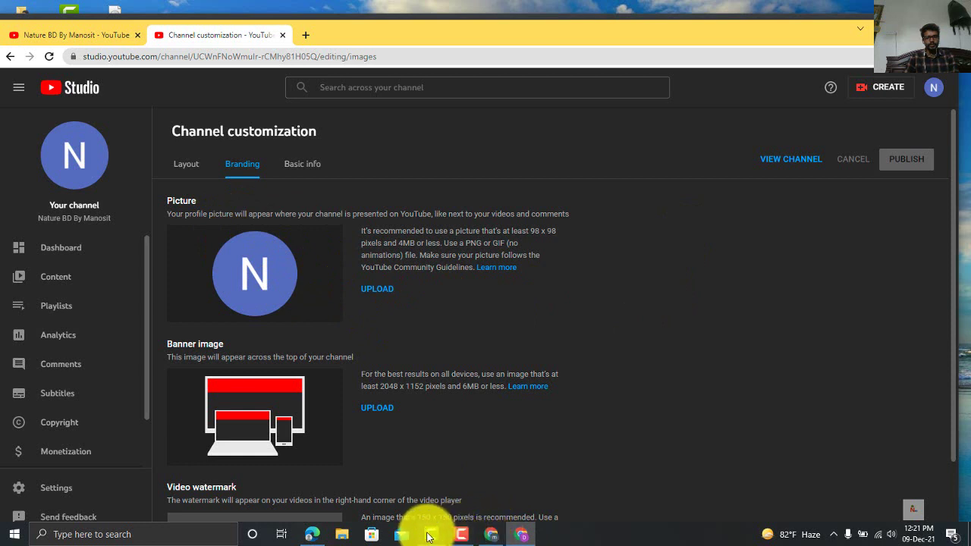
# - Switch back to Microsoft Edge, open the Google homepage through a new tab's web search and close the Bing results tab
pyautogui.moveTo(431, 536)
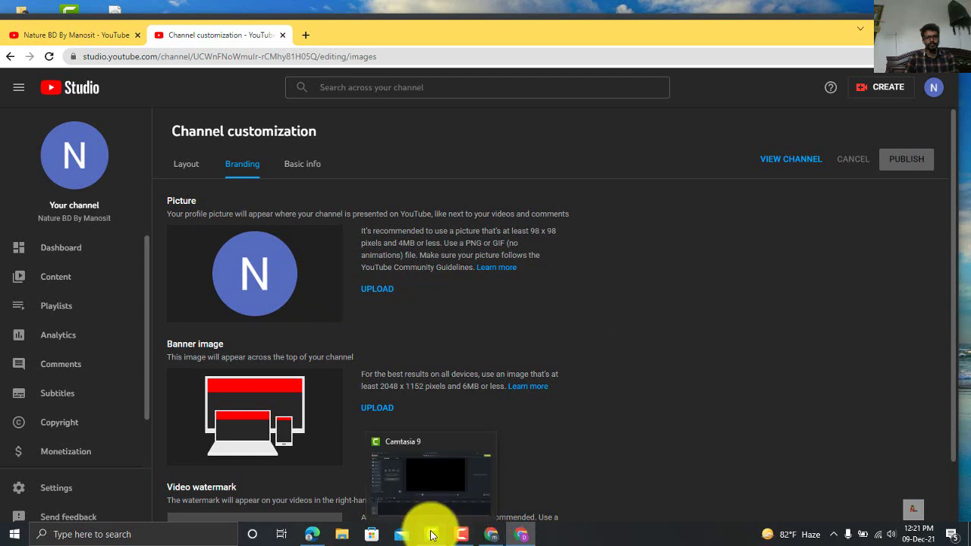
pyautogui.moveTo(312, 534)
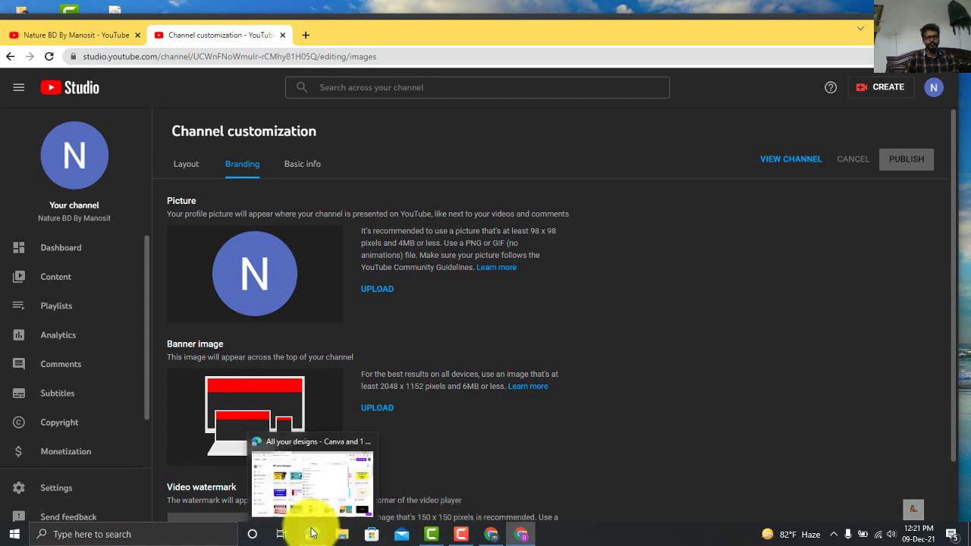
pyautogui.click(312, 534)
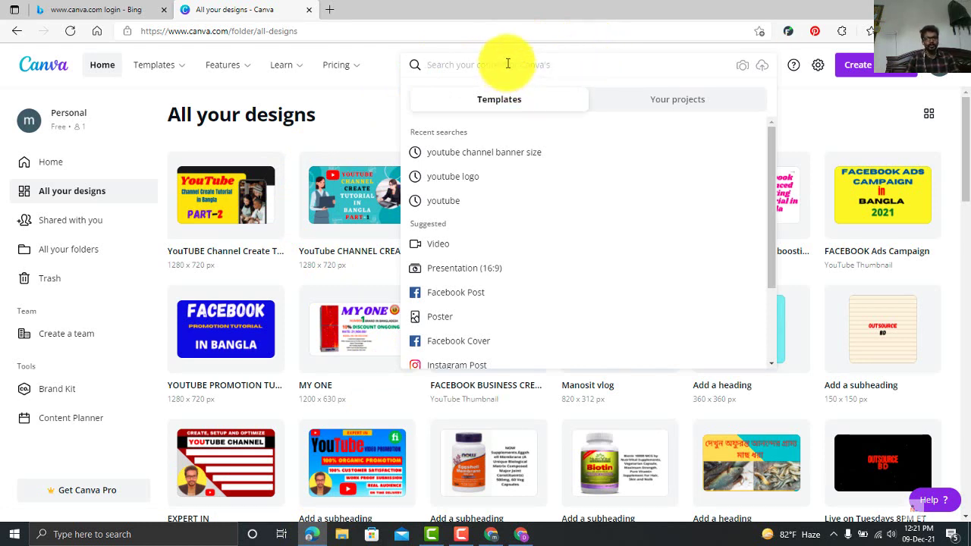
pyautogui.click(327, 10)
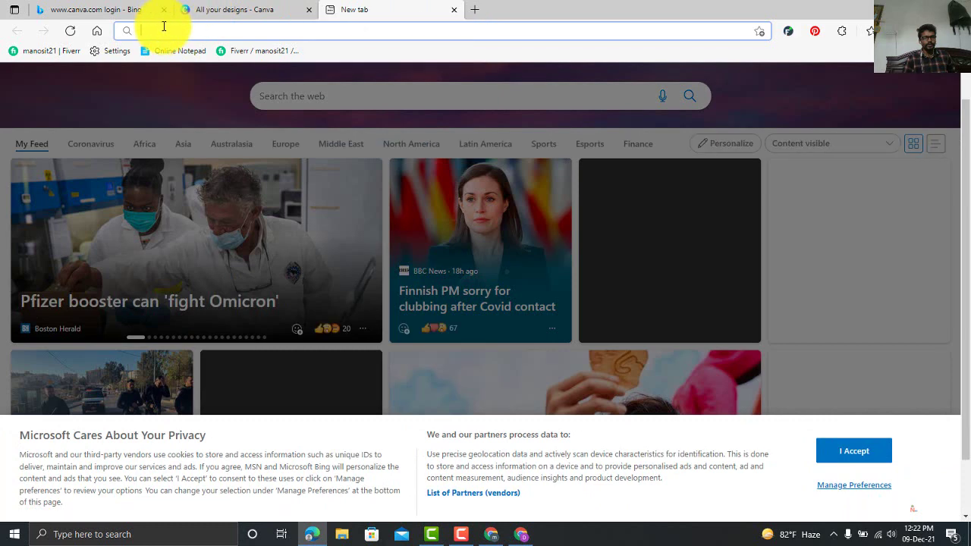
pyautogui.write('g')
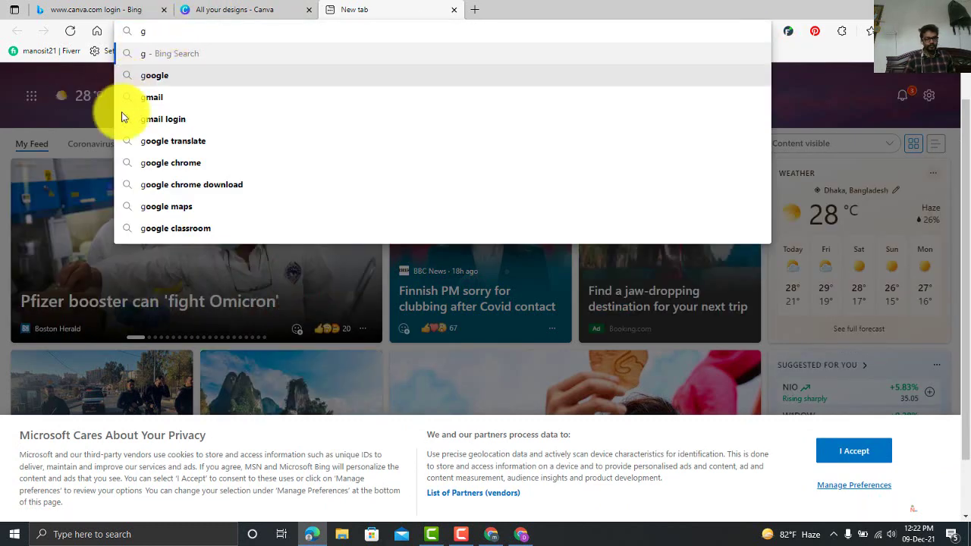
pyautogui.click(149, 76)
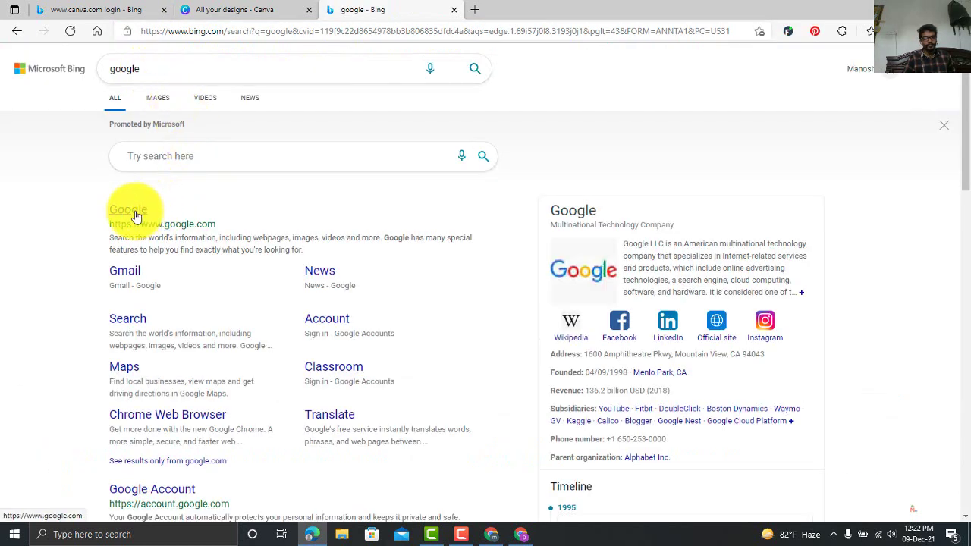
pyautogui.click(134, 213)
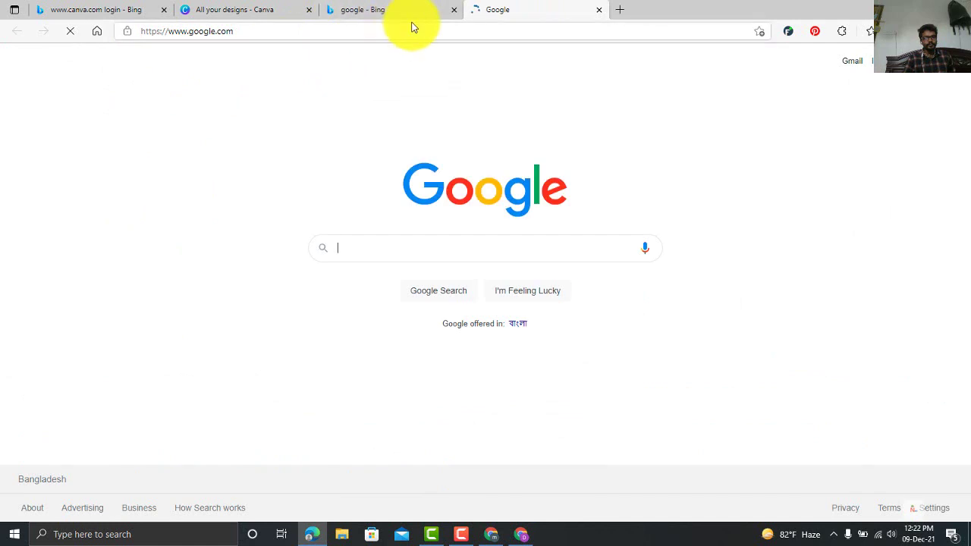
pyautogui.click(454, 11)
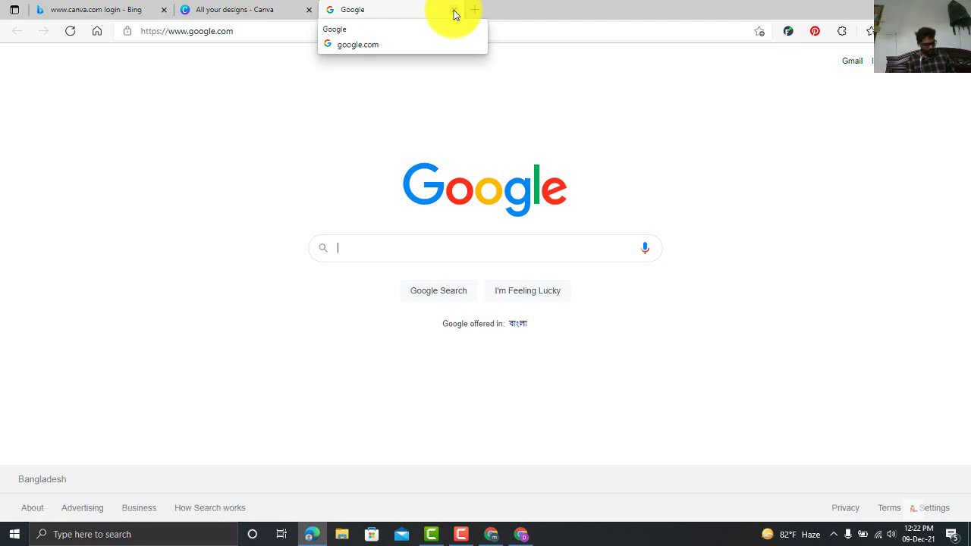
# - Search Google for "youtube logo size 2021" to look up the recommended profile picture size
pyautogui.write('youtu')
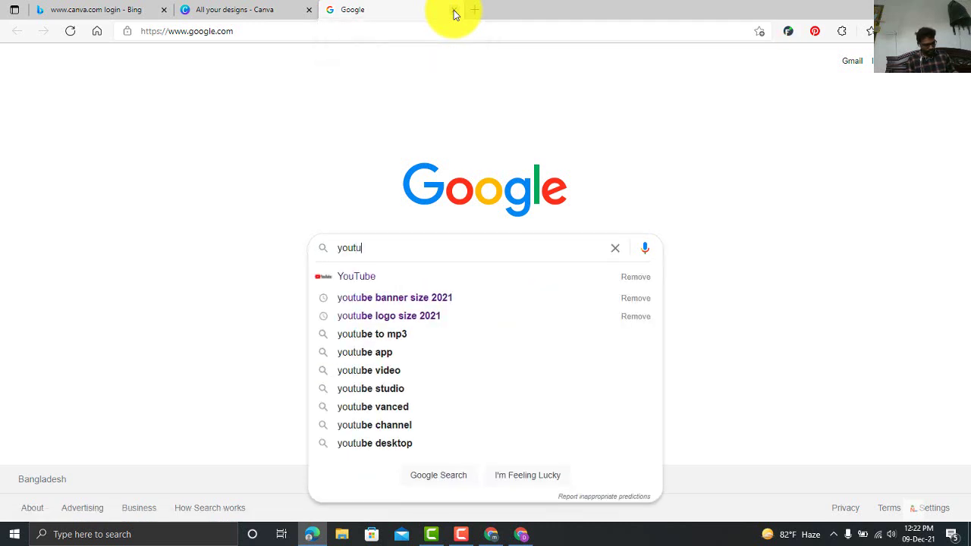
pyautogui.write('be ')
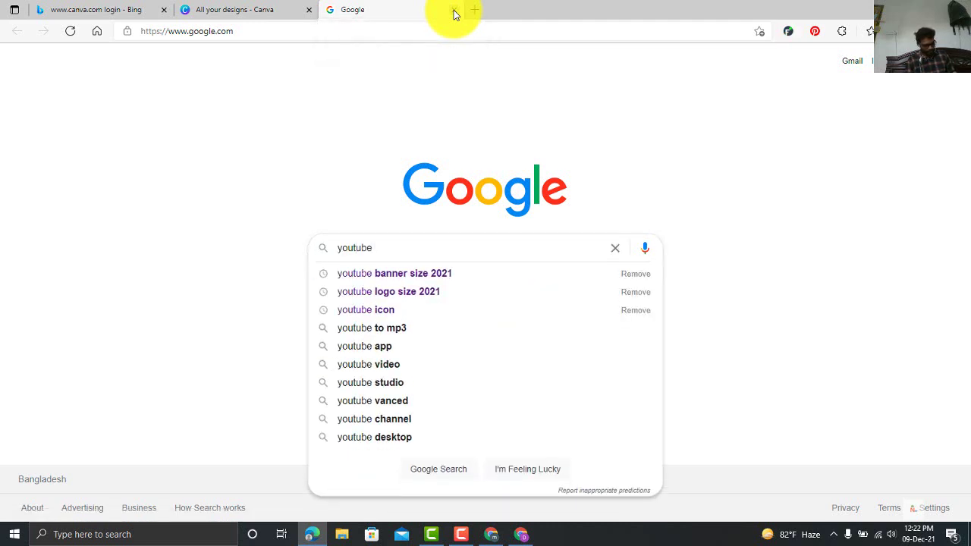
pyautogui.write('logo')
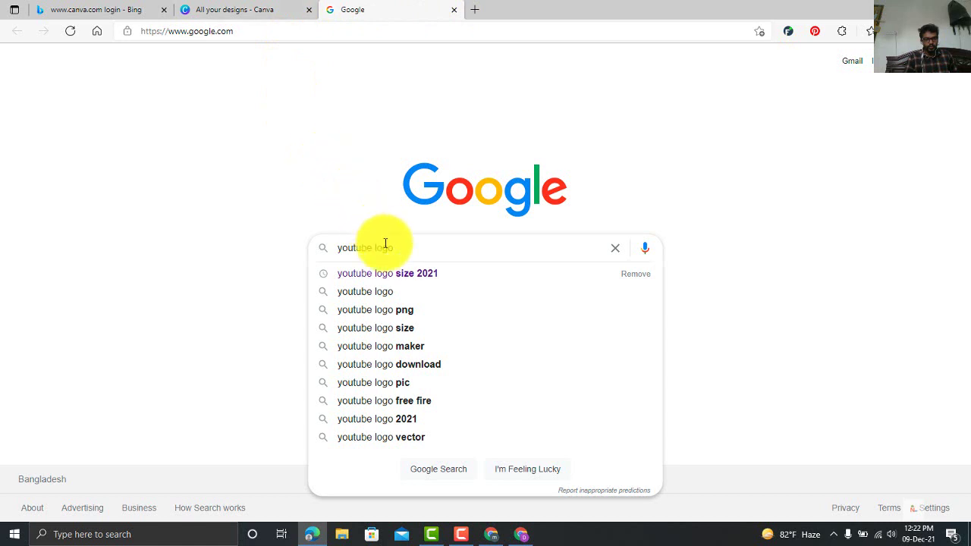
pyautogui.click(398, 280)
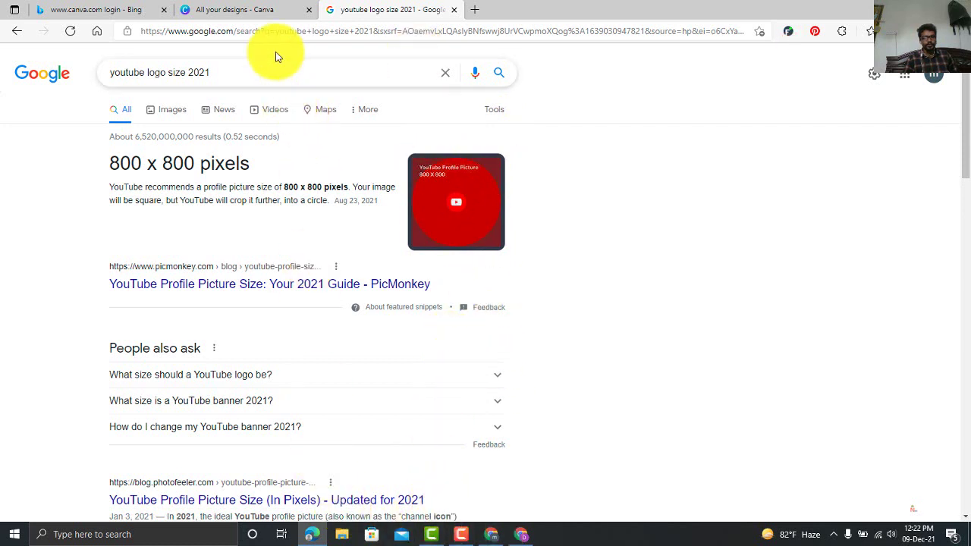
# - Return to the Canva designs page and create a new custom-size design of 800 x 800 px
pyautogui.click(243, 11)
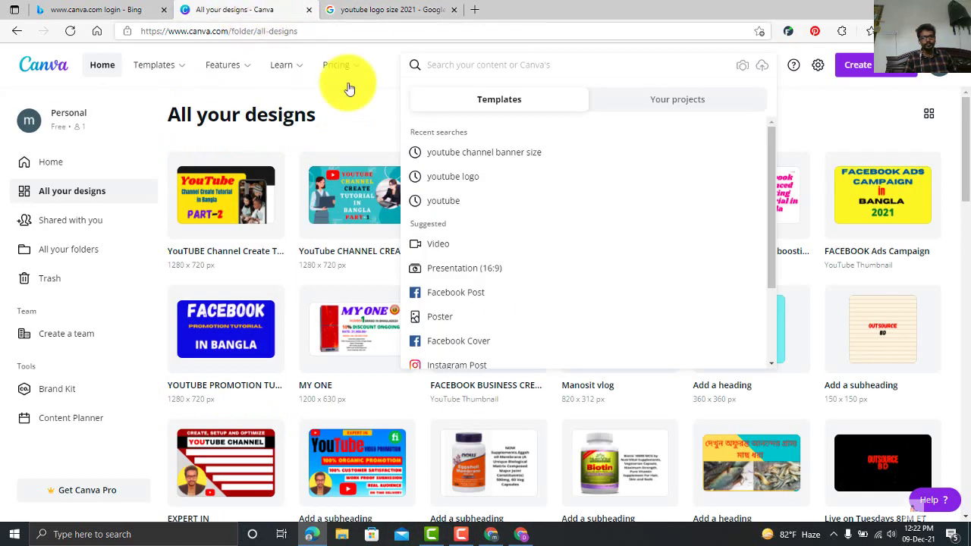
pyautogui.click(867, 69)
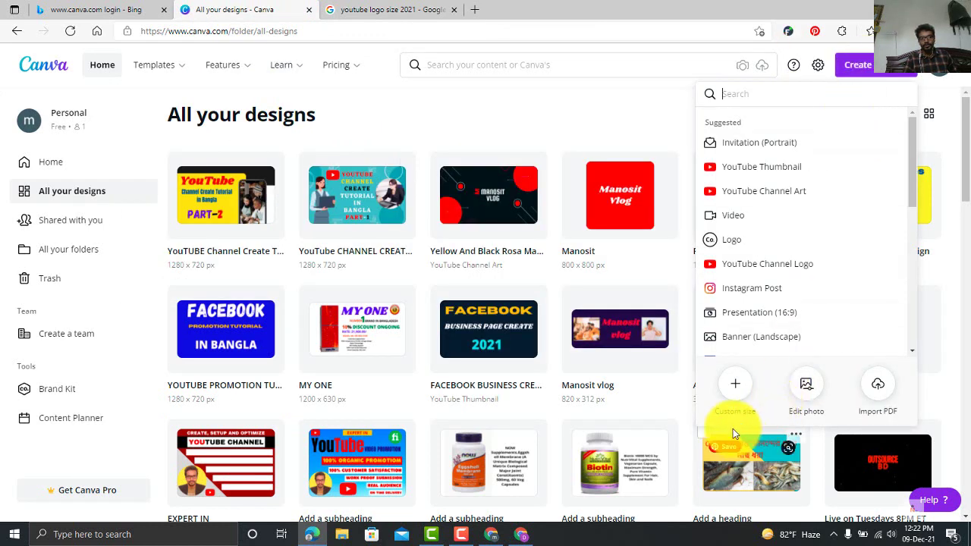
pyautogui.click(735, 387)
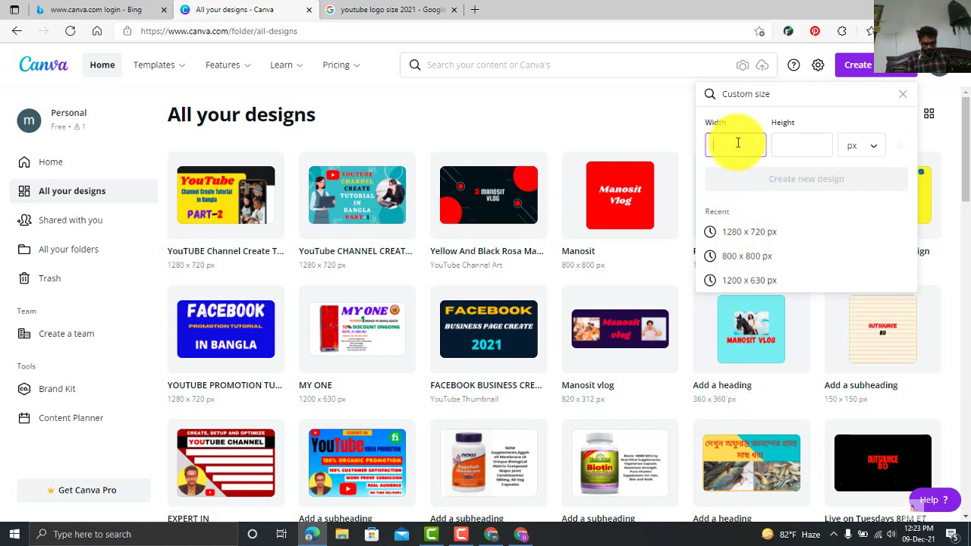
pyautogui.write('800')
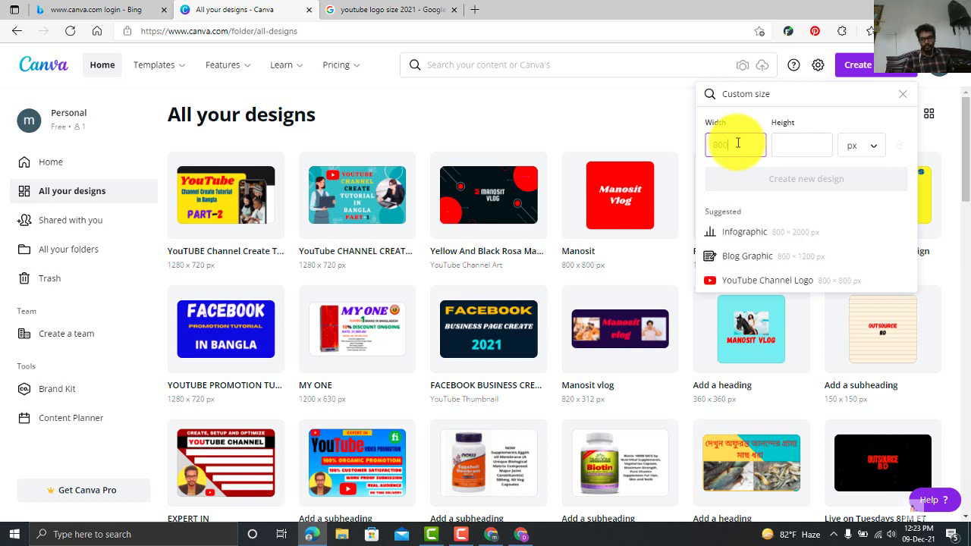
pyautogui.click(807, 148)
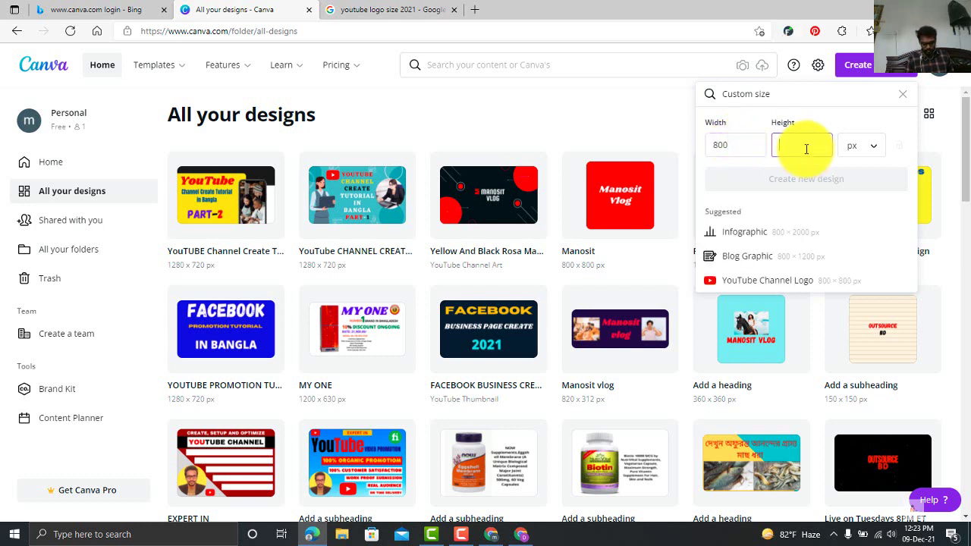
pyautogui.write('800')
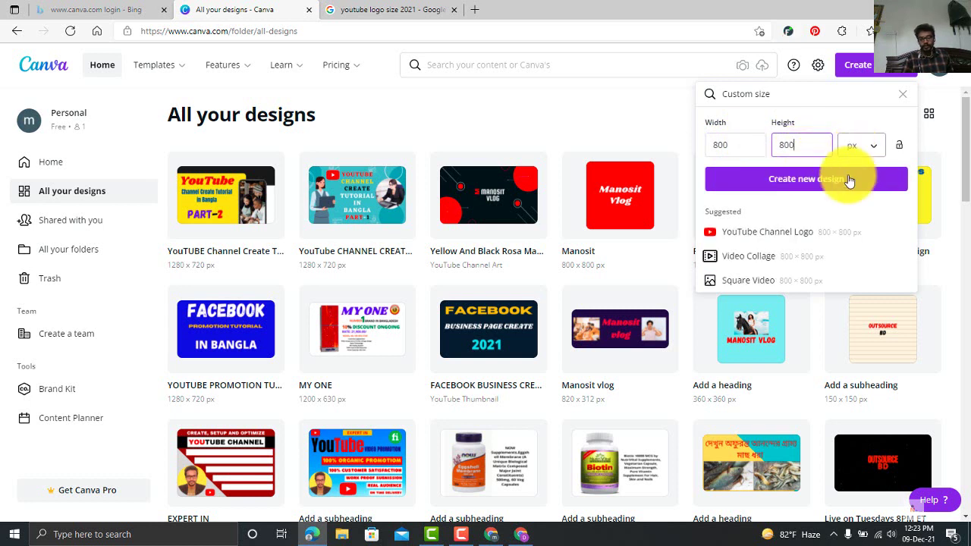
pyautogui.click(805, 181)
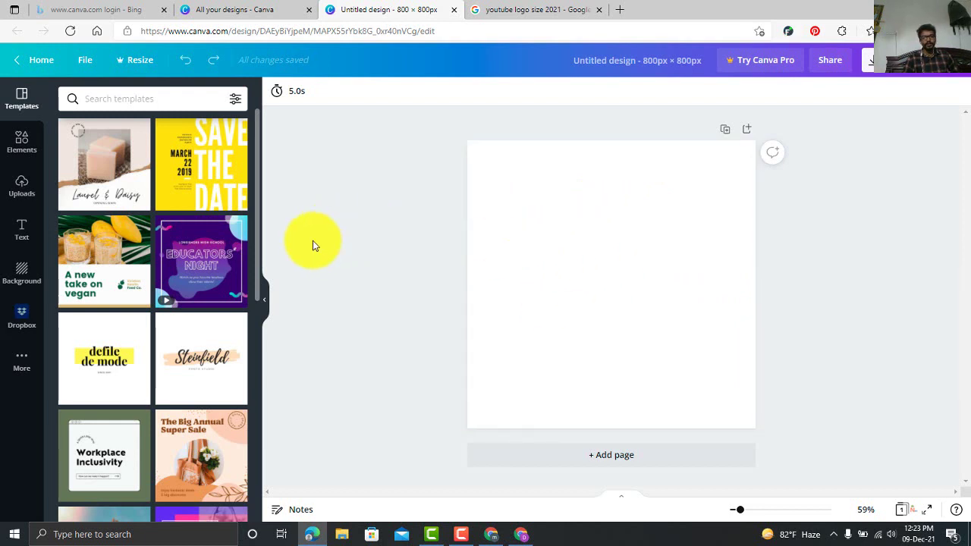
pyautogui.scroll(-5, 212, 279)
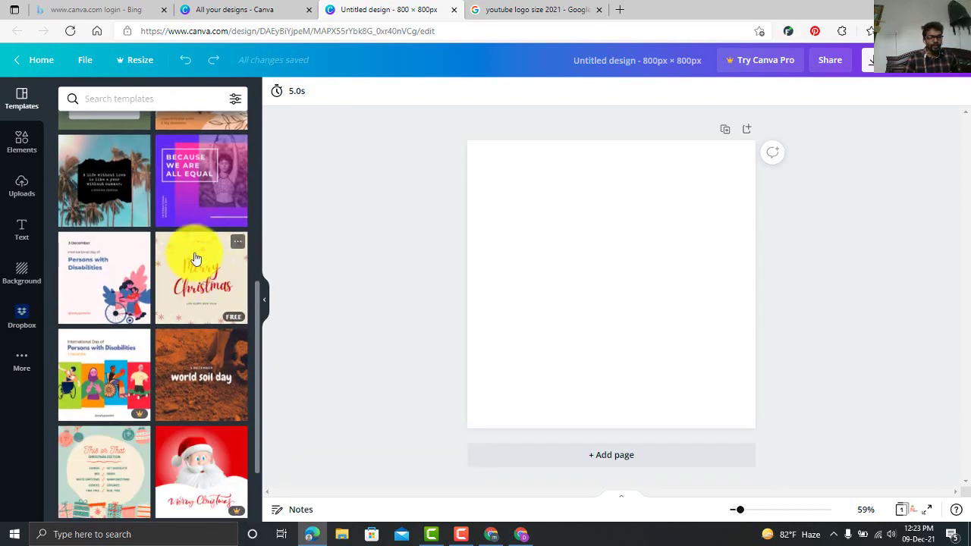
pyautogui.scroll(-4, 195, 260)
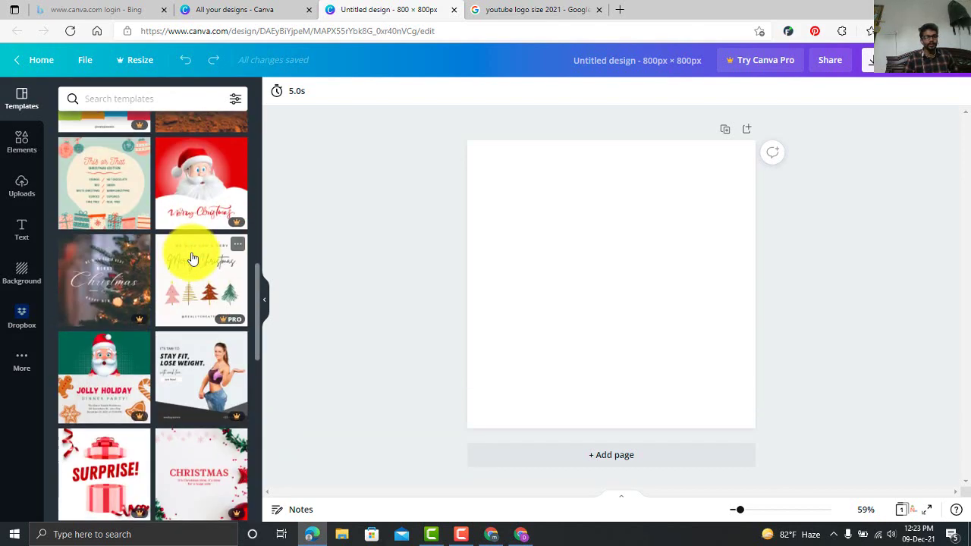
pyautogui.scroll(-2, 192, 258)
pyautogui.scroll(3, 191, 255)
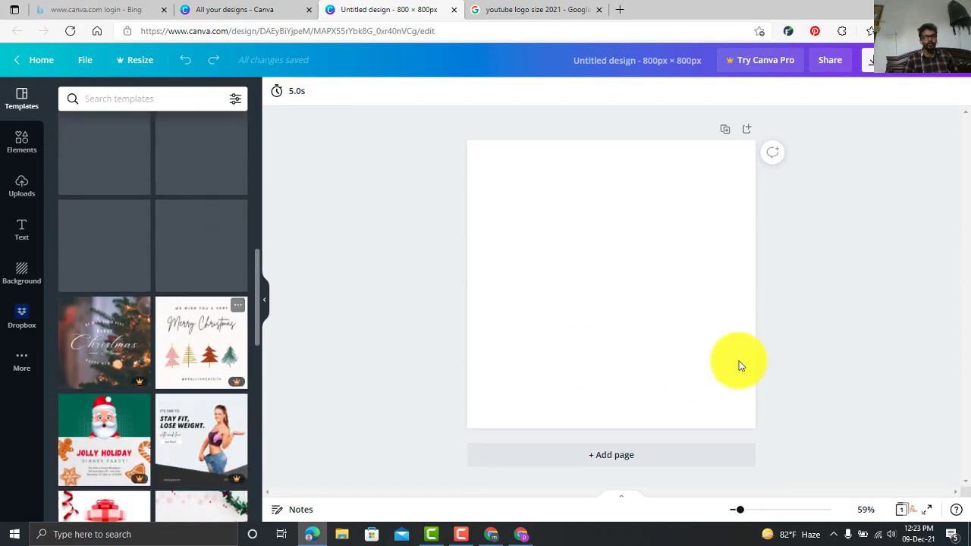
pyautogui.click(620, 287)
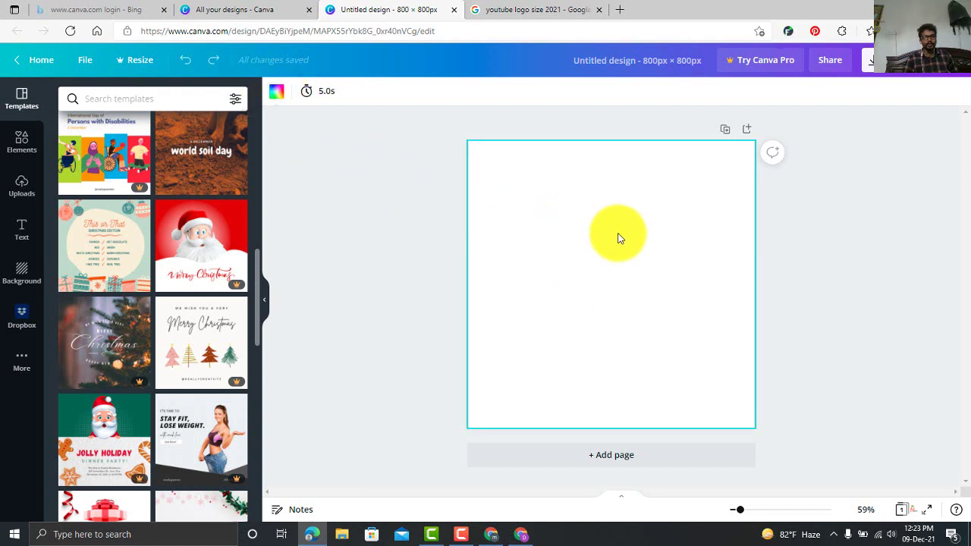
pyautogui.click(405, 219)
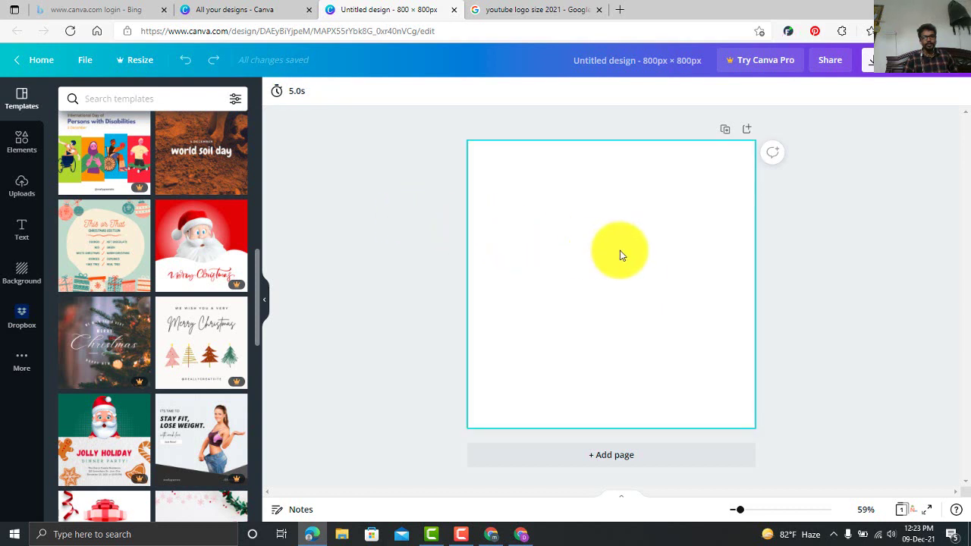
# - Fill the blank page background with the default red and adjust it to the custom shade #F80404
pyautogui.click(620, 250)
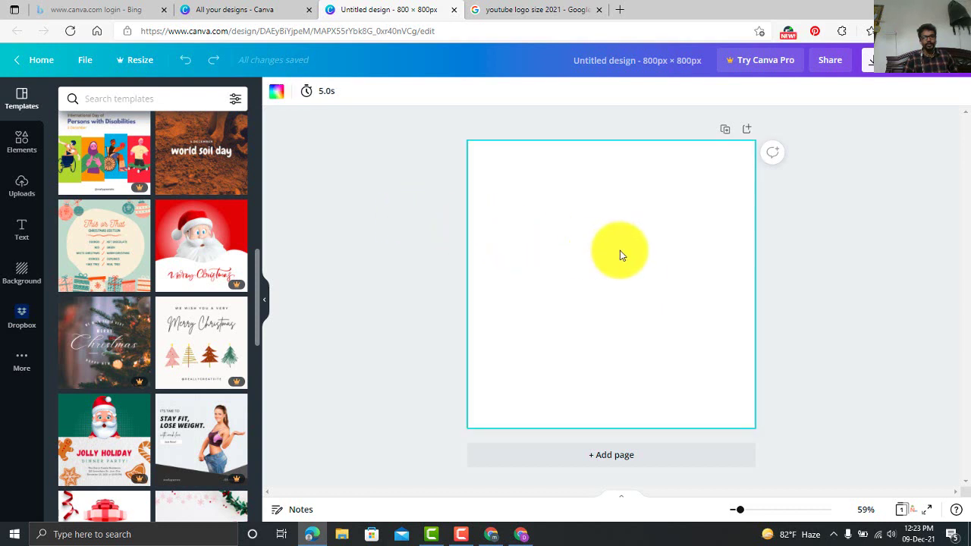
pyautogui.click(277, 93)
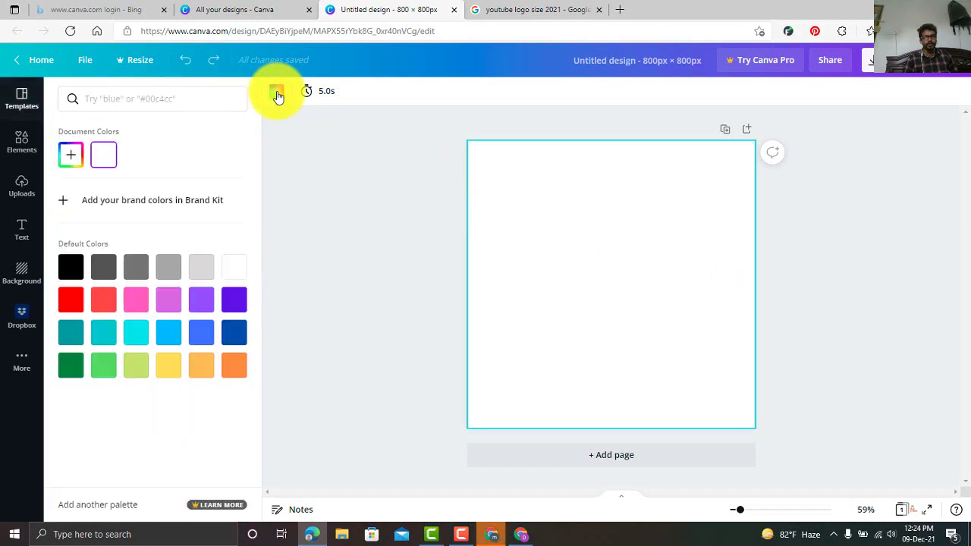
pyautogui.click(74, 302)
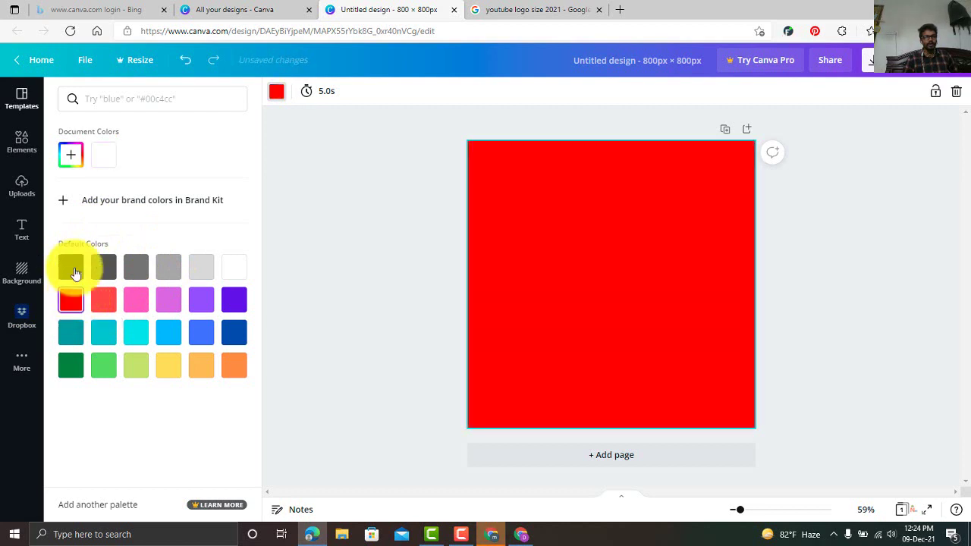
pyautogui.click(73, 159)
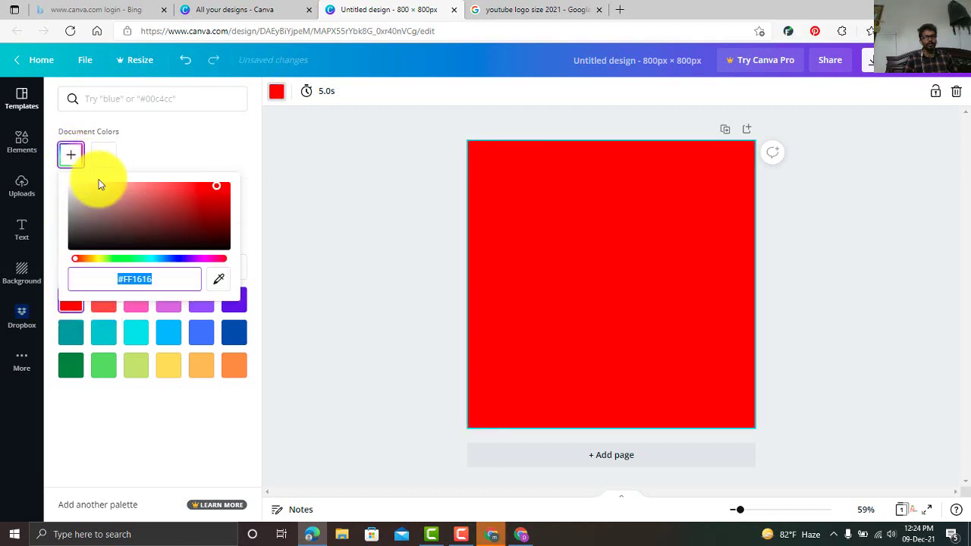
pyautogui.click(227, 186)
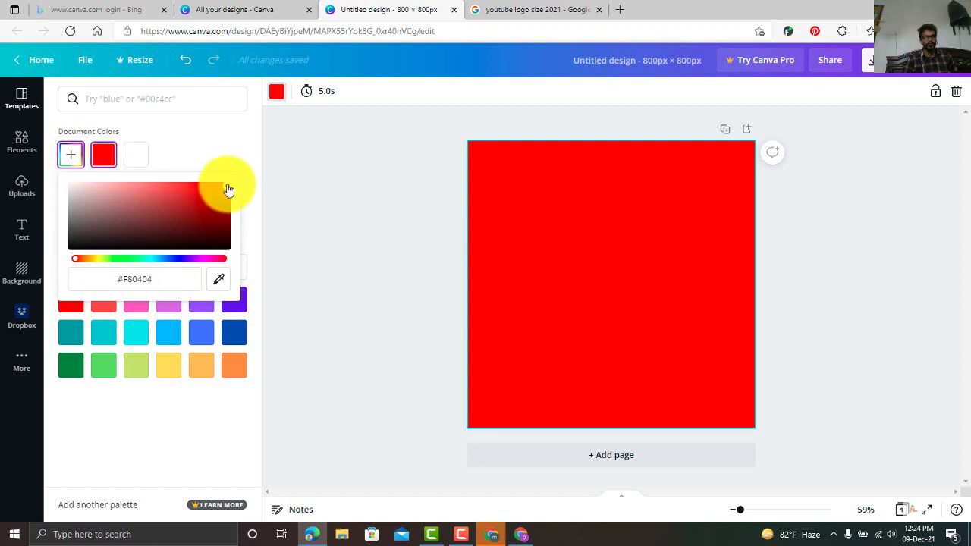
# - Recolour the page background with the default dark teal and try lighter and darker custom shades, ending on #2AC7CD
pyautogui.click(70, 332)
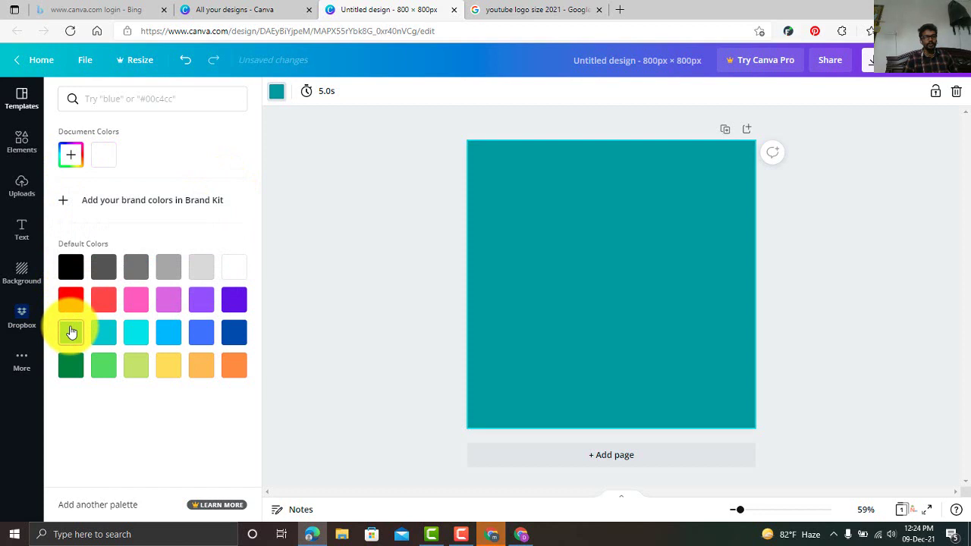
pyautogui.click(70, 156)
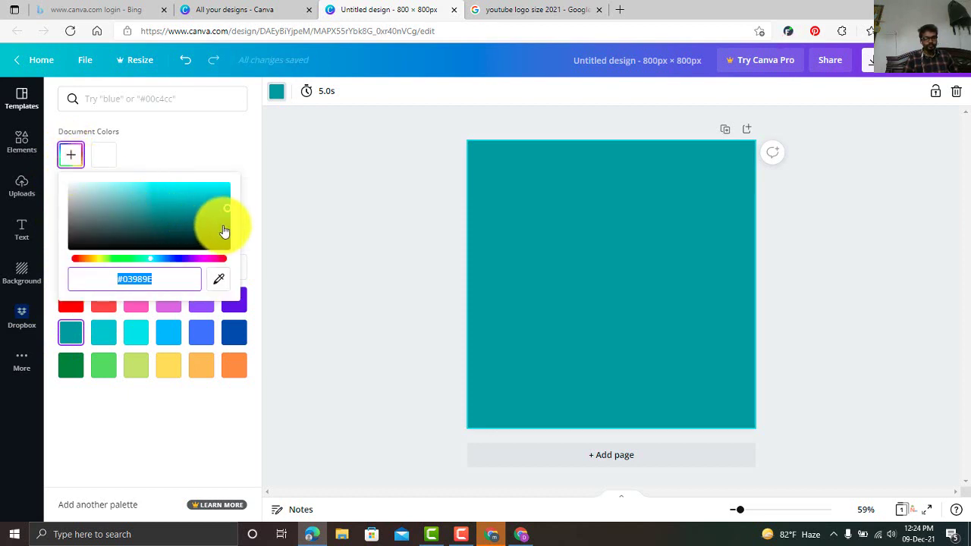
pyautogui.click(111, 205)
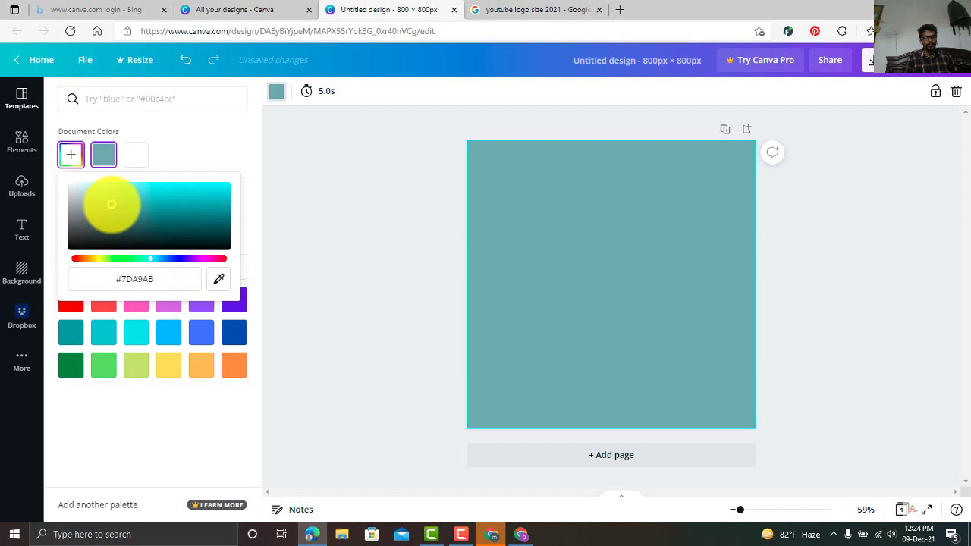
pyautogui.click(145, 196)
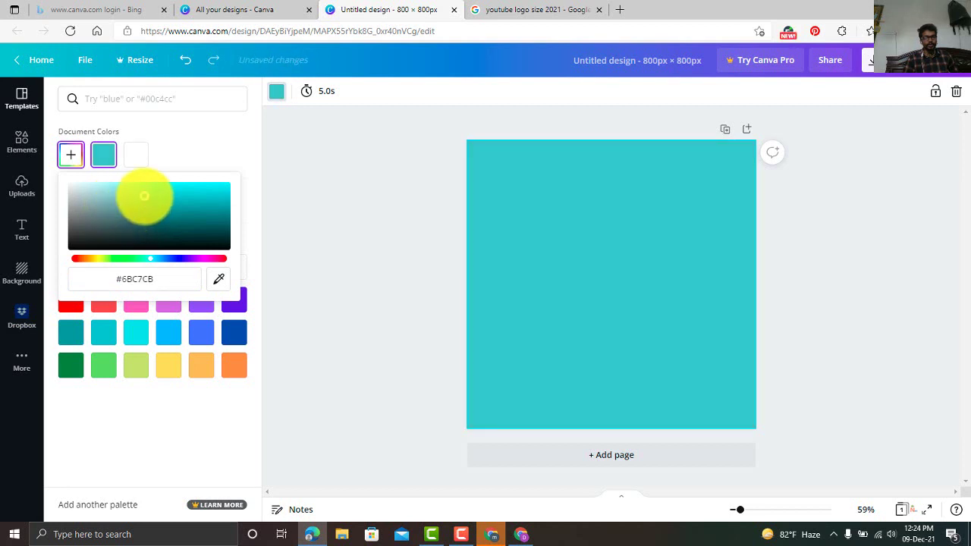
pyautogui.click(183, 224)
pyautogui.click(185, 234)
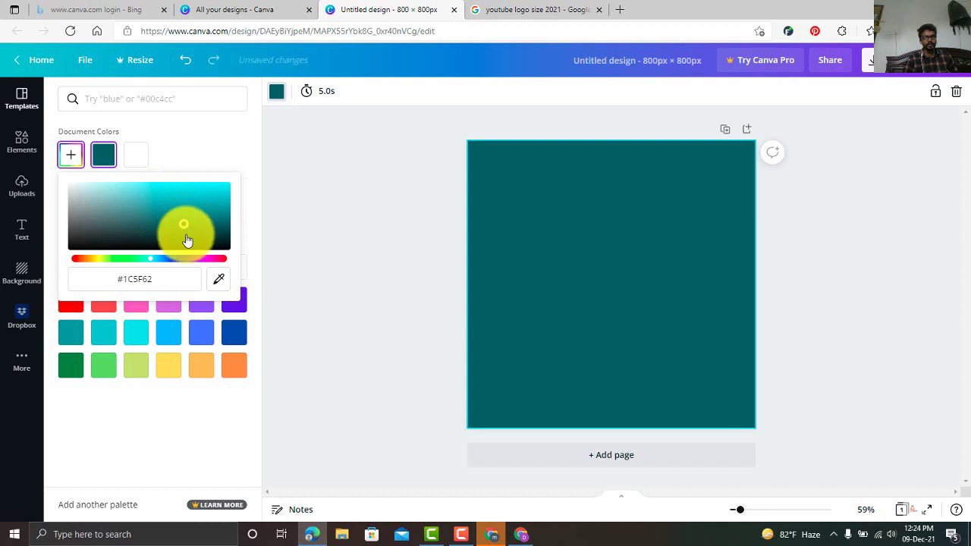
pyautogui.moveTo(185, 233)
pyautogui.mouseDown()
pyautogui.moveTo(131, 241)
pyautogui.moveTo(77, 224)
pyautogui.moveTo(78, 191)
pyautogui.mouseUp()
pyautogui.click(149, 200)
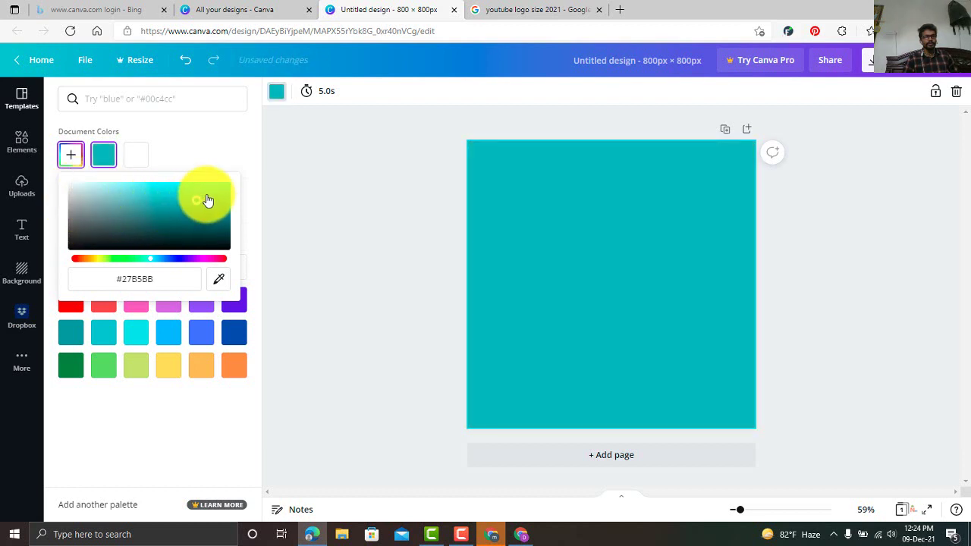
pyautogui.click(215, 192)
pyautogui.moveTo(229, 192)
pyautogui.mouseDown()
pyautogui.moveTo(228, 241)
pyautogui.moveTo(183, 230)
pyautogui.mouseUp()
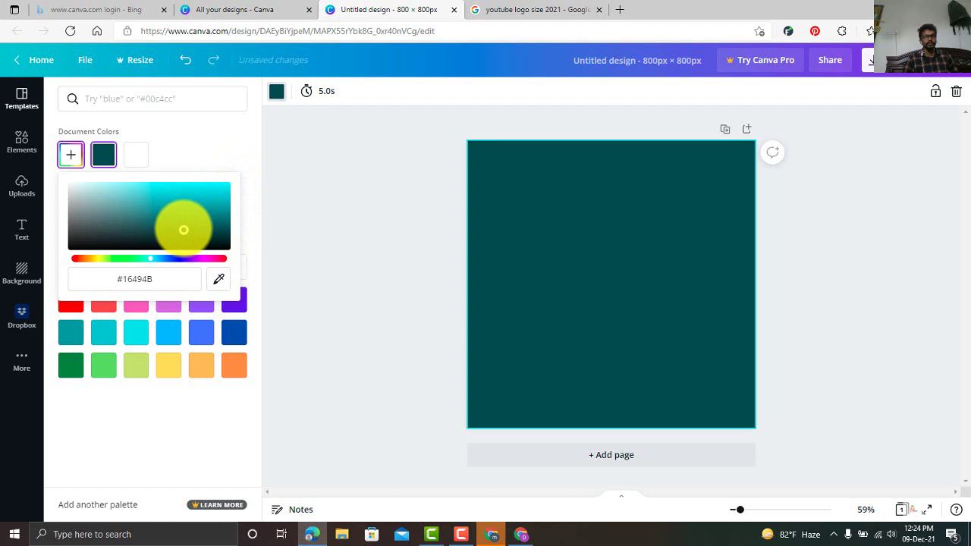
pyautogui.click(197, 195)
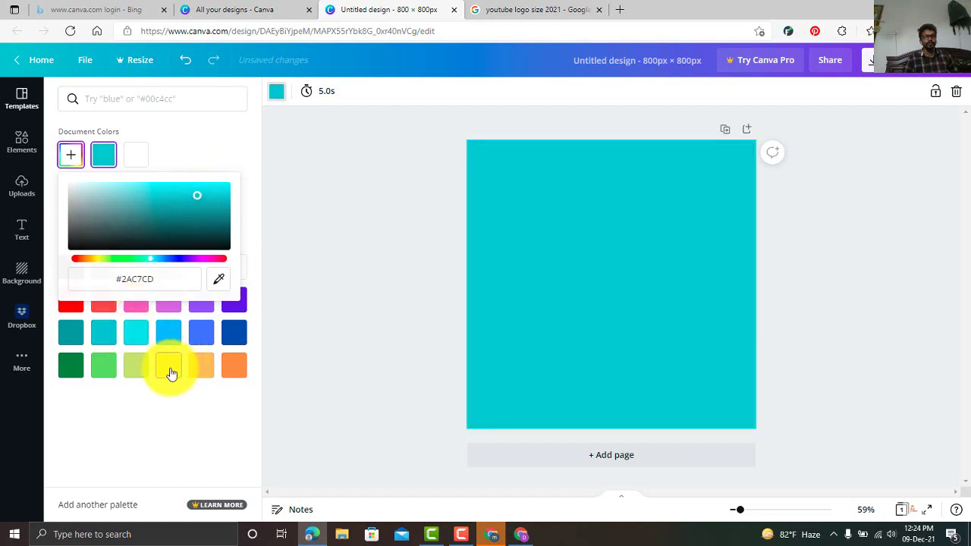
# - Change the page background to the default yellow and darken it to the custom shade #BD9B11
pyautogui.click(172, 369)
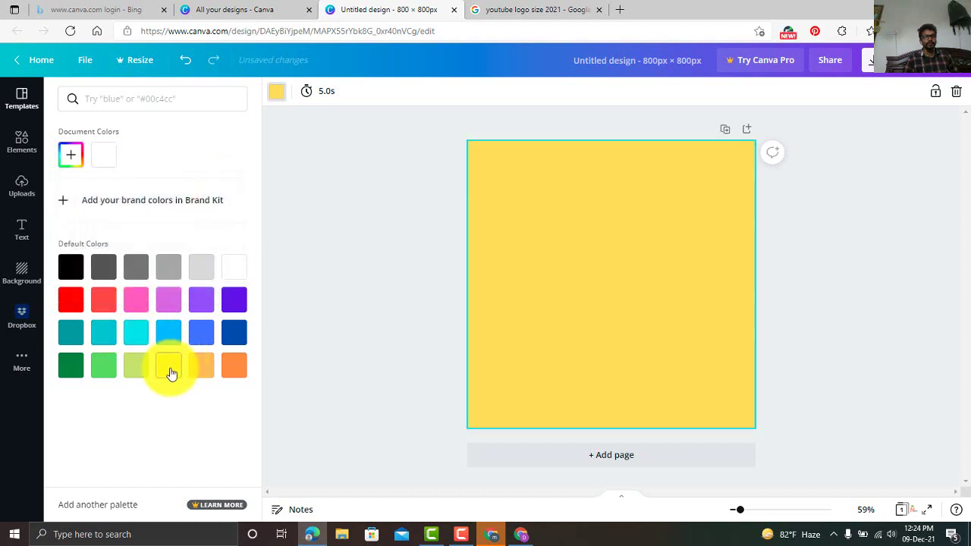
pyautogui.click(69, 155)
pyautogui.click(216, 199)
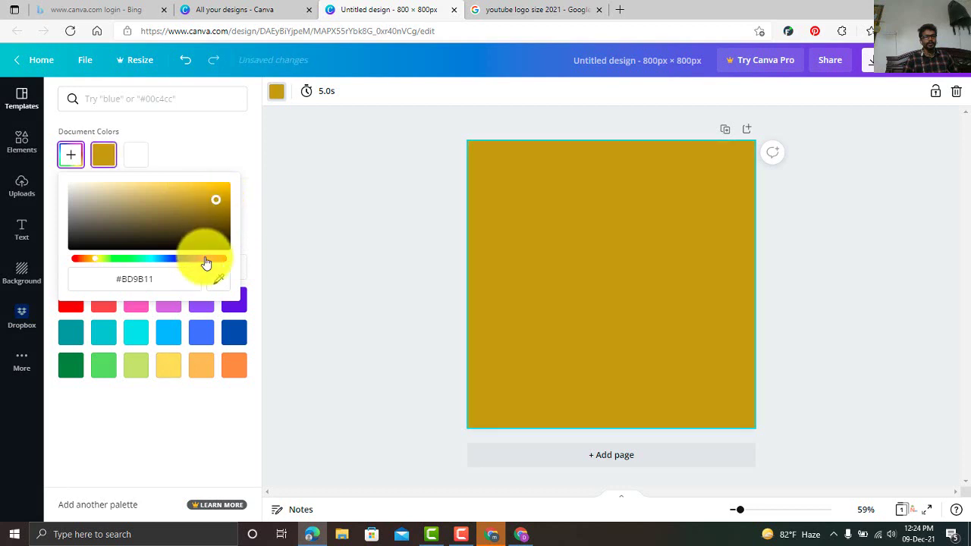
# - Shift the background's custom hue through olive, green, teal, blue and purple to red, ending on #BD1111
pyautogui.click(102, 261)
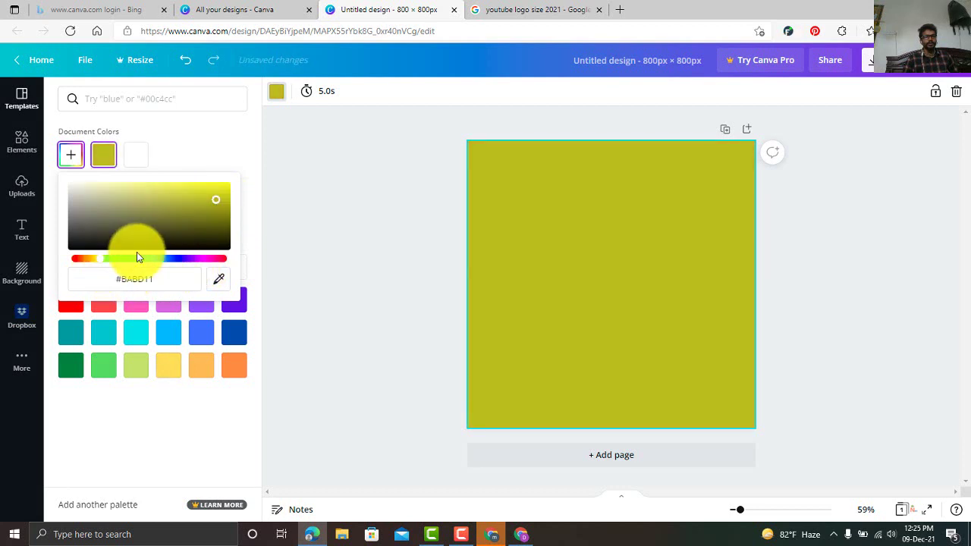
pyautogui.click(116, 264)
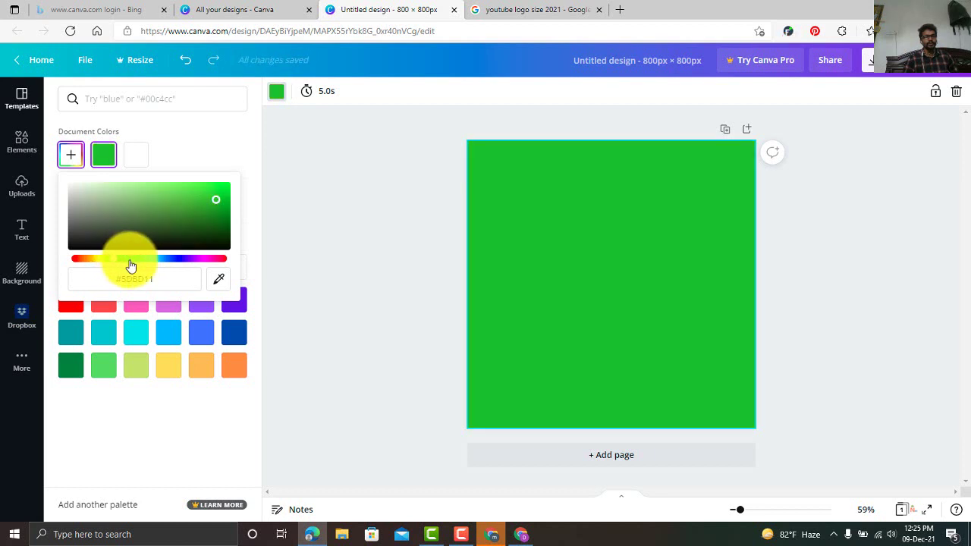
pyautogui.click(130, 263)
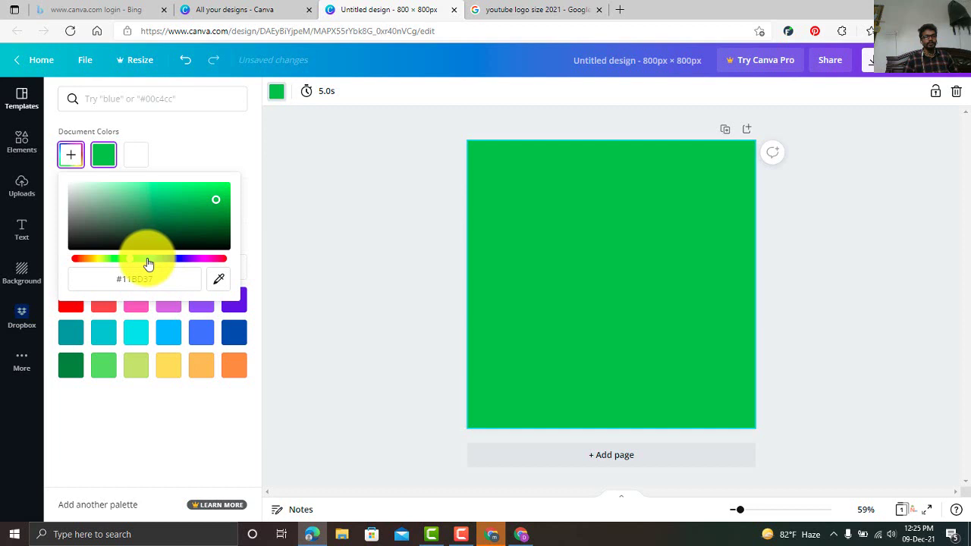
pyautogui.click(149, 263)
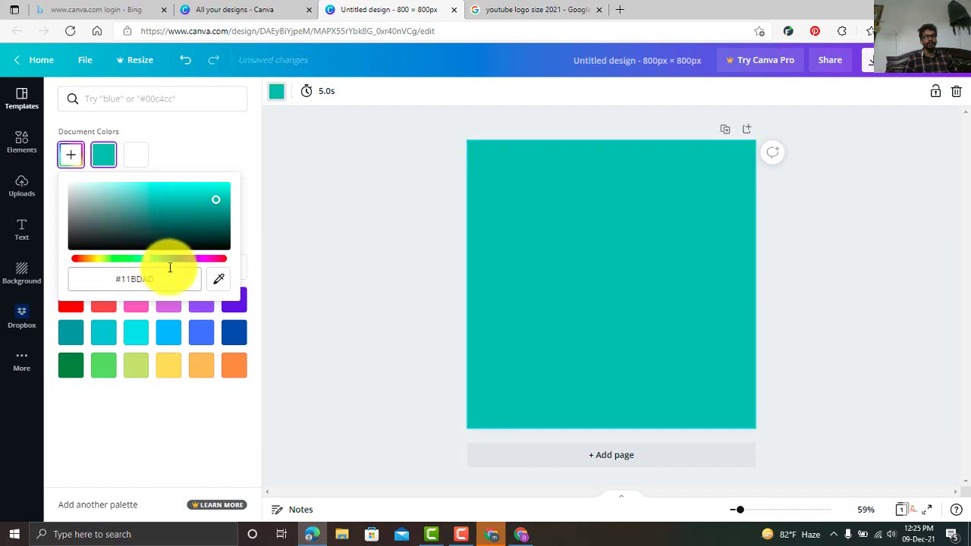
pyautogui.click(175, 263)
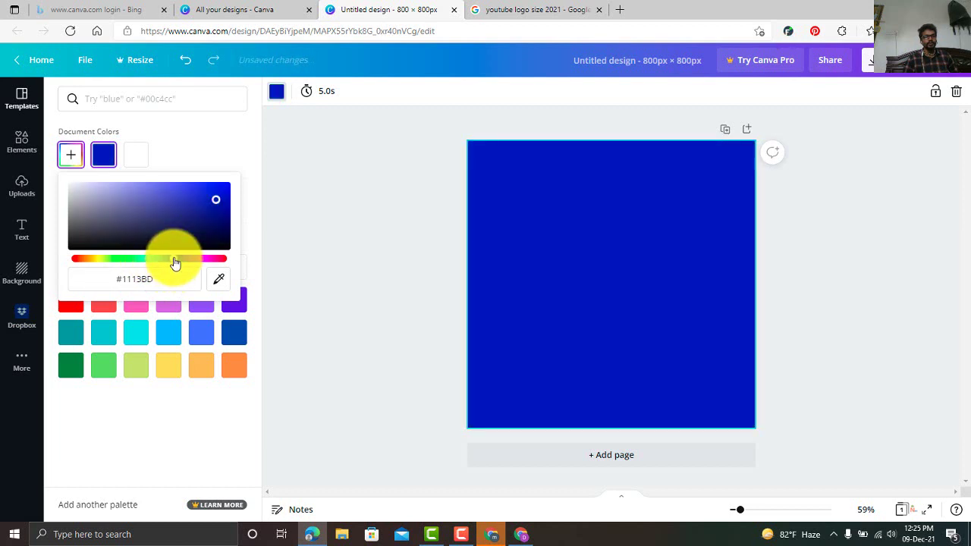
pyautogui.click(195, 264)
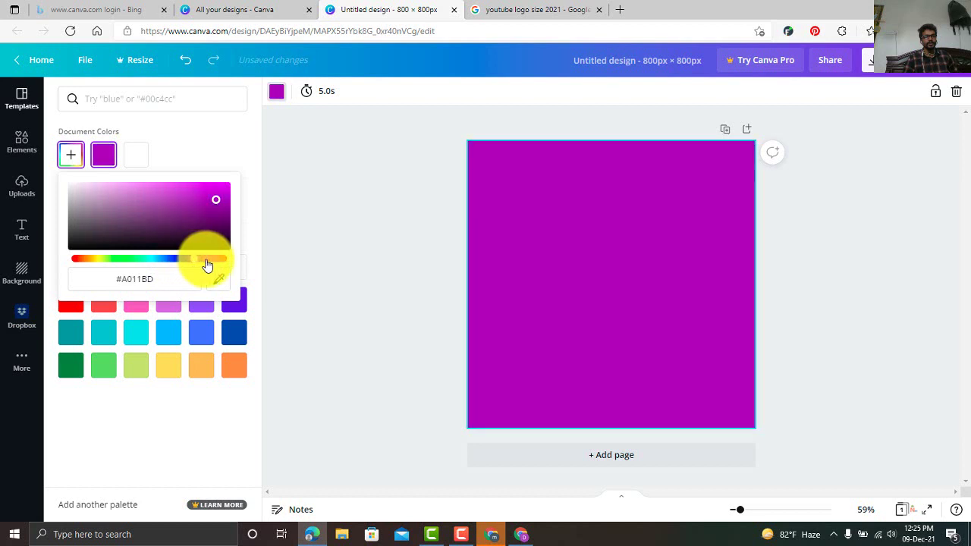
pyautogui.click(210, 263)
pyautogui.click(215, 264)
pyautogui.click(221, 263)
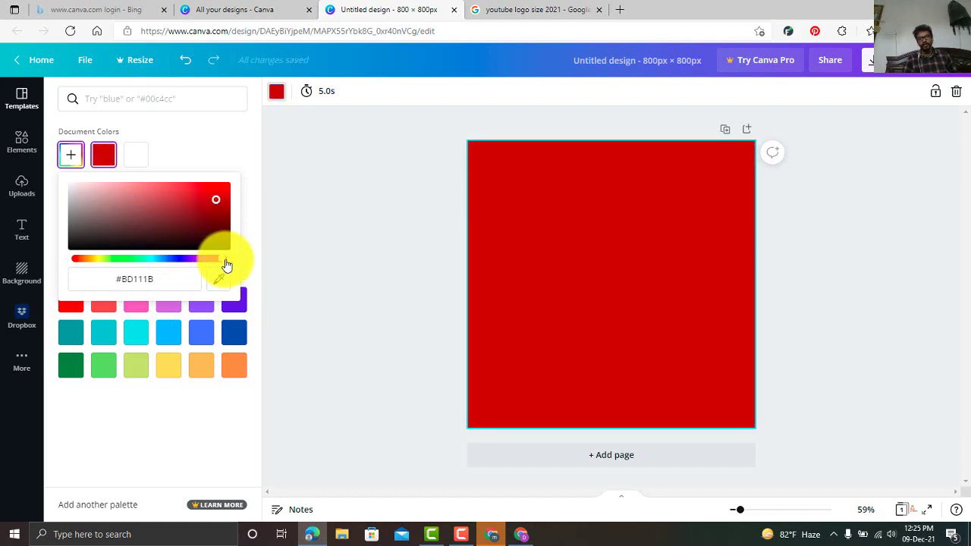
pyautogui.click(77, 262)
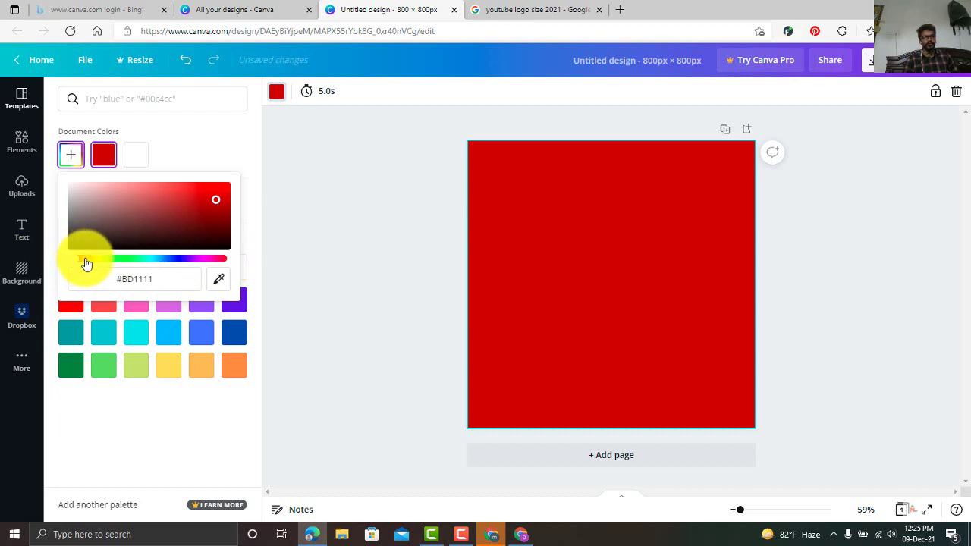
# - Try orange-red and crimson hues for the page background, then brighten it to the custom red shade #F10505
pyautogui.click(82, 261)
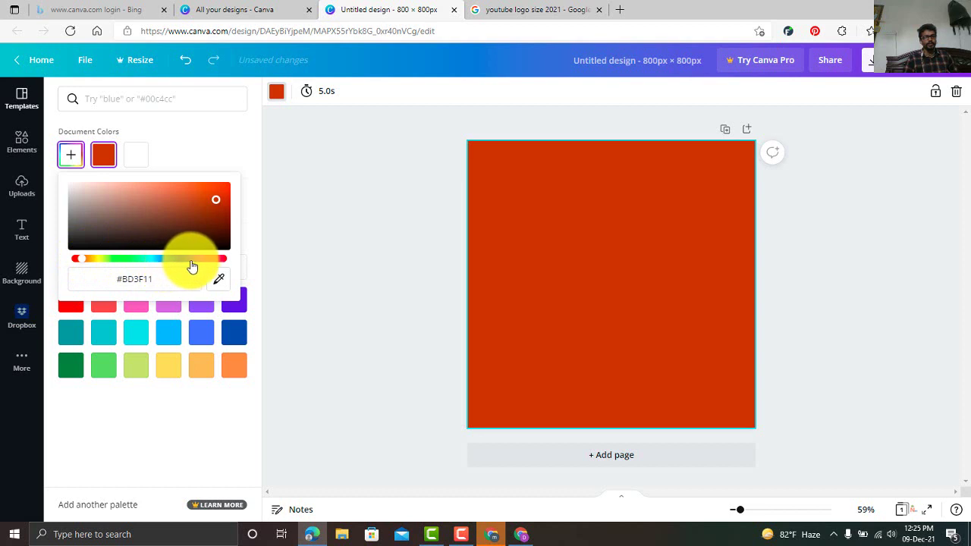
pyautogui.click(222, 261)
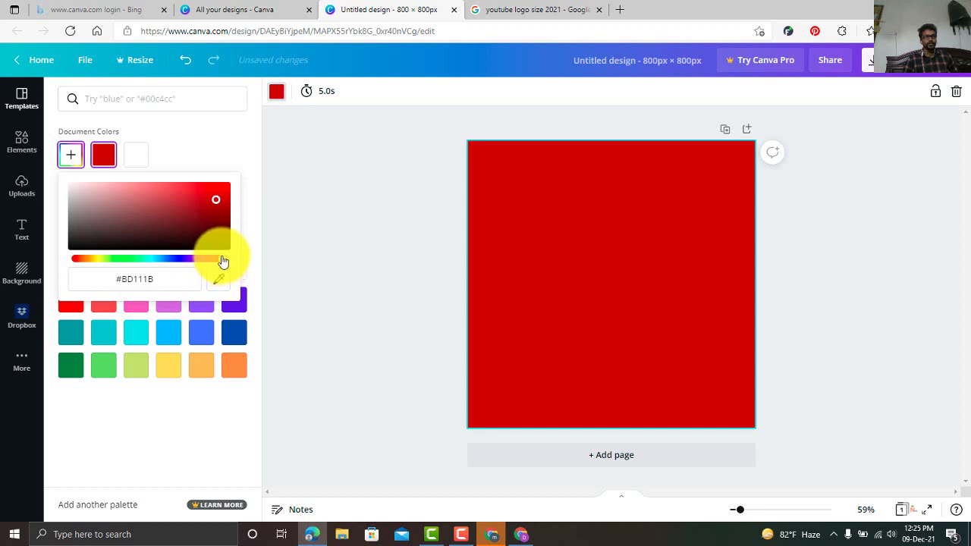
pyautogui.click(200, 186)
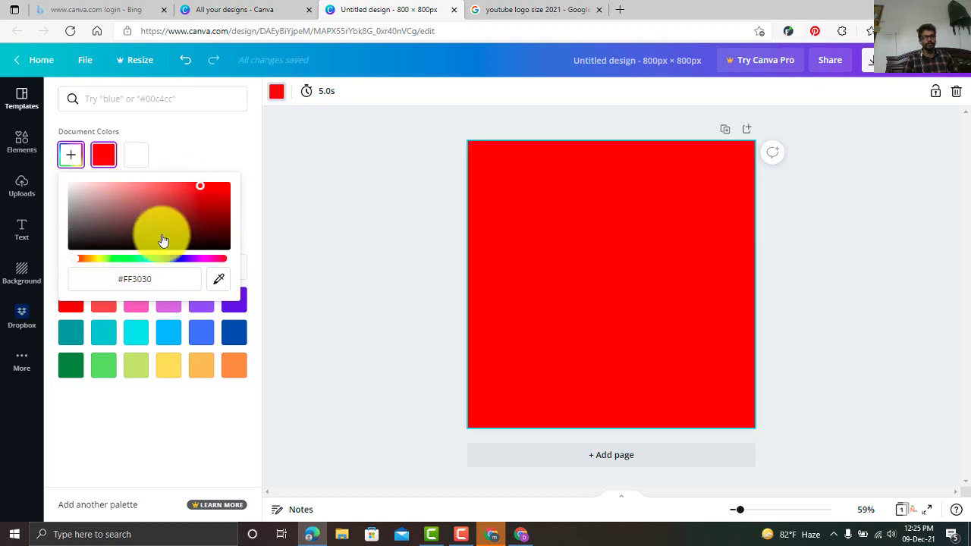
pyautogui.click(215, 186)
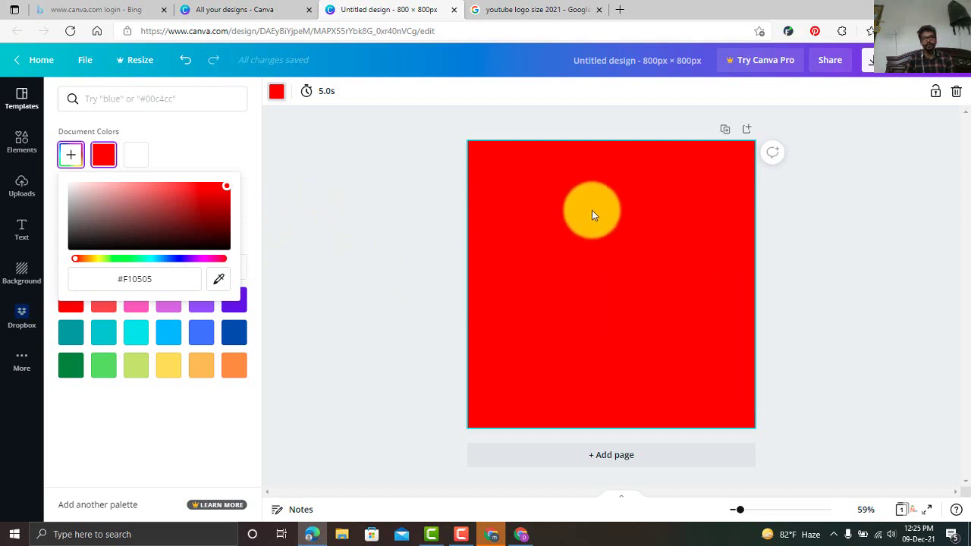
# - Browse the default template gallery for designs that could suit the logo
pyautogui.click(23, 97)
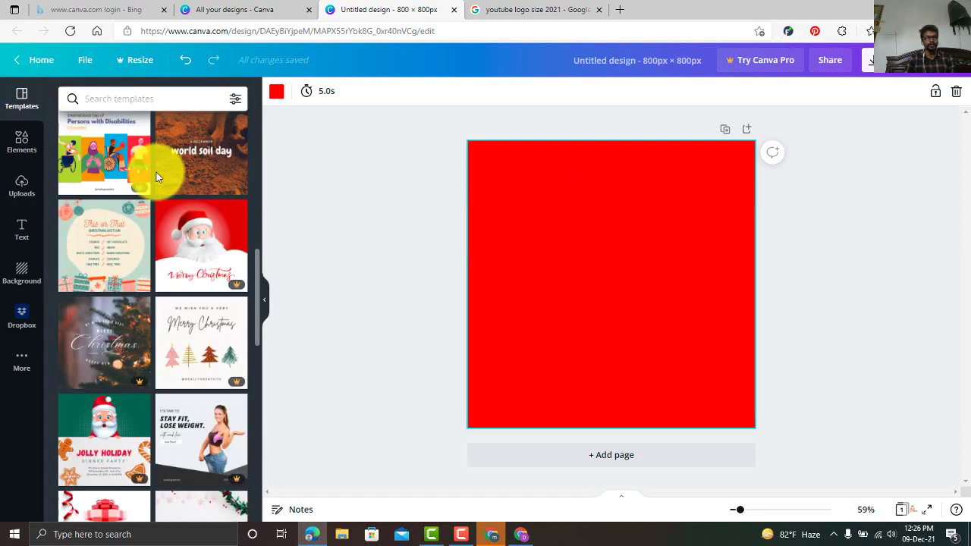
pyautogui.scroll(-1, 163, 222)
pyautogui.scroll(-10, 164, 222)
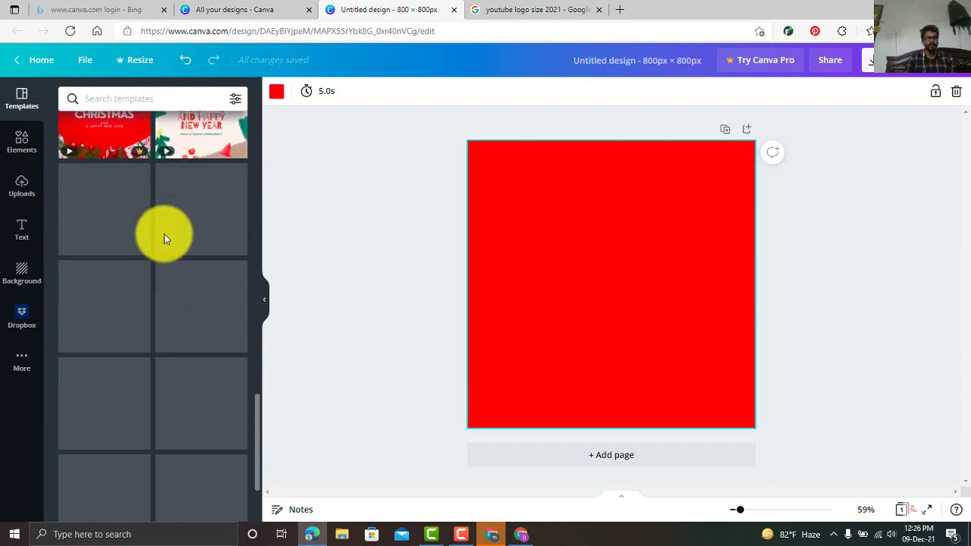
pyautogui.scroll(2, 164, 233)
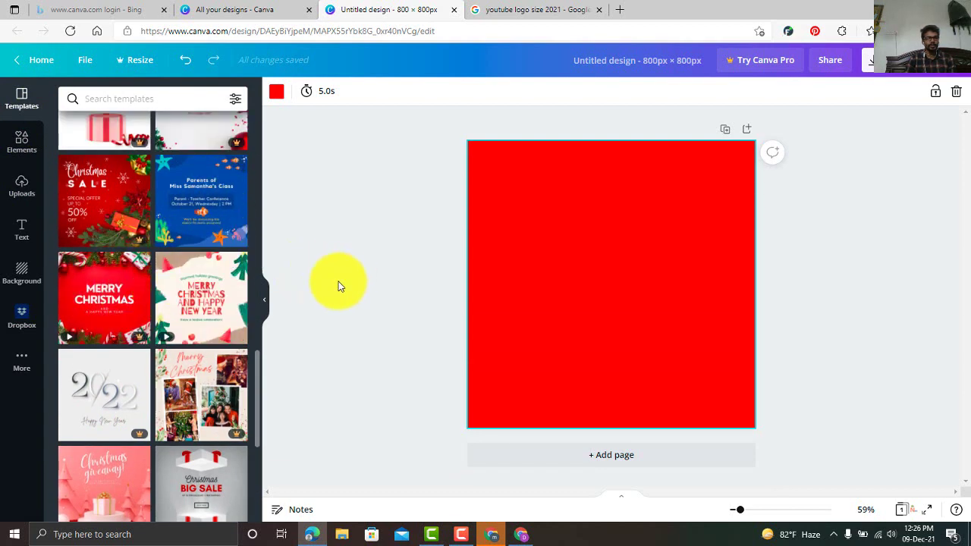
pyautogui.scroll(-4, 190, 282)
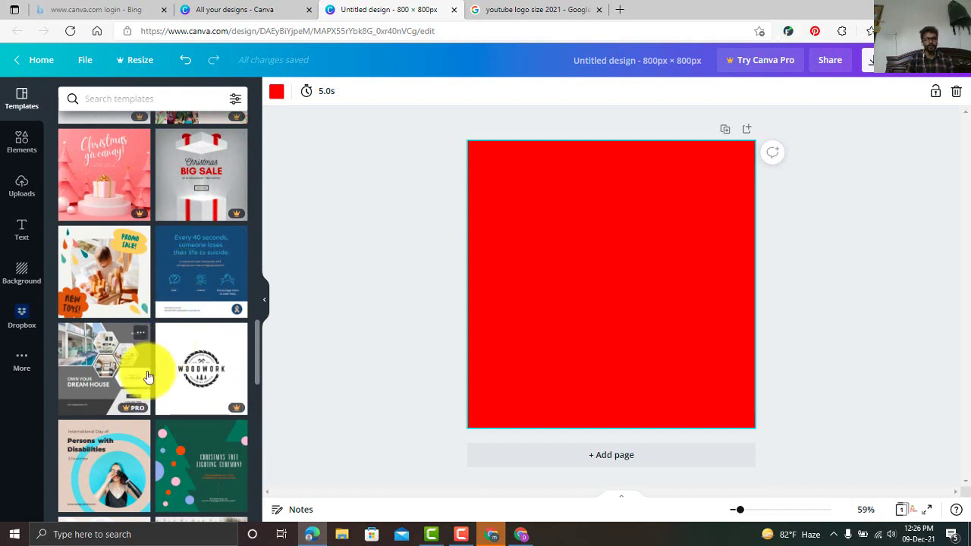
pyautogui.scroll(-10, 152, 364)
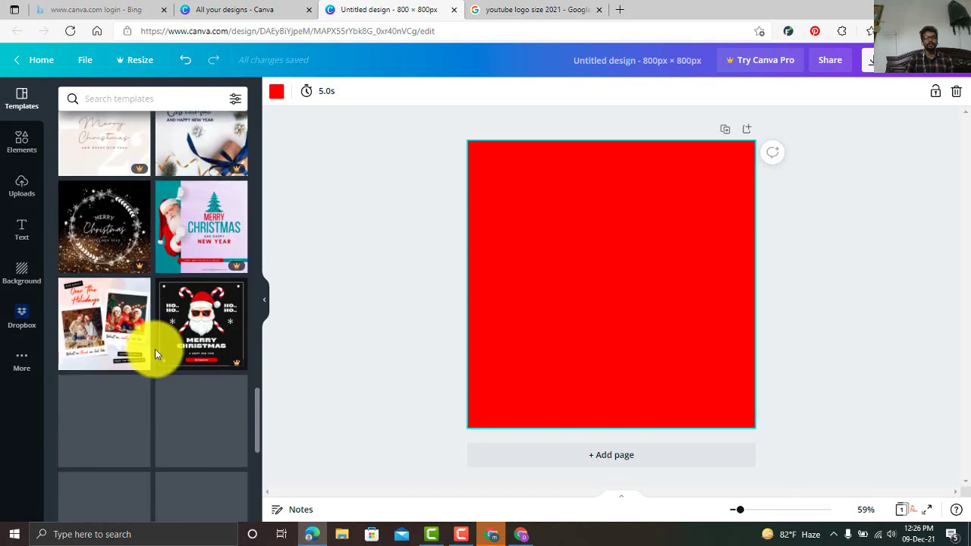
pyautogui.scroll(-2, 155, 349)
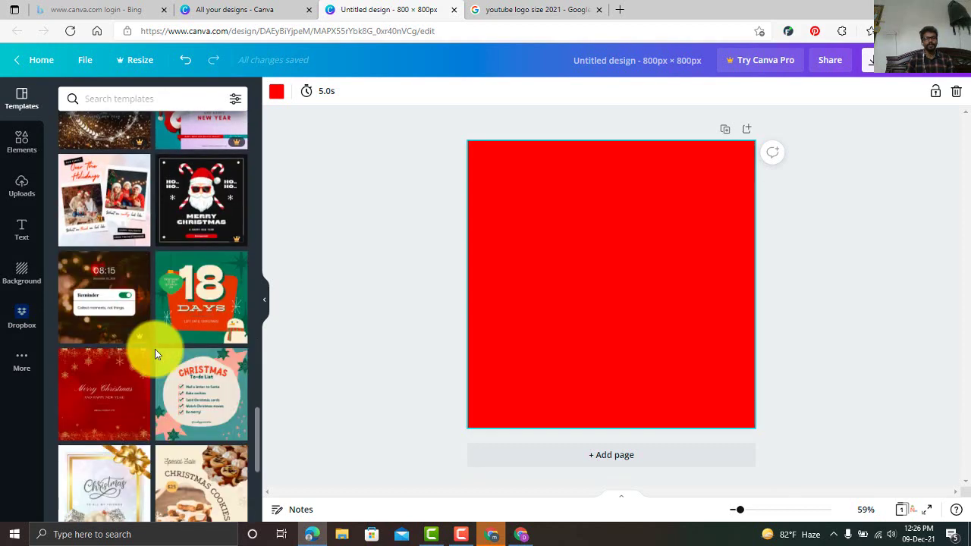
pyautogui.scroll(-10, 155, 353)
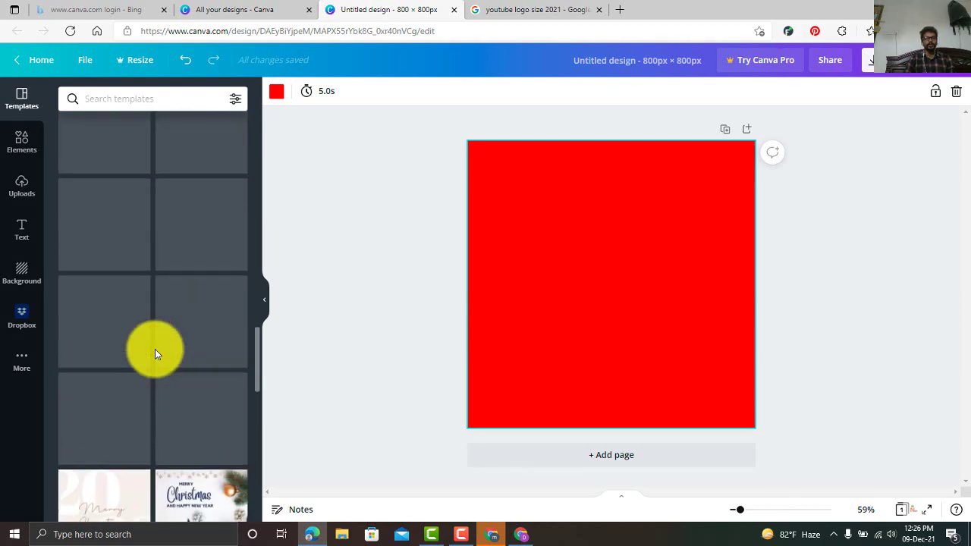
pyautogui.scroll(-4, 151, 358)
pyautogui.scroll(5, 151, 358)
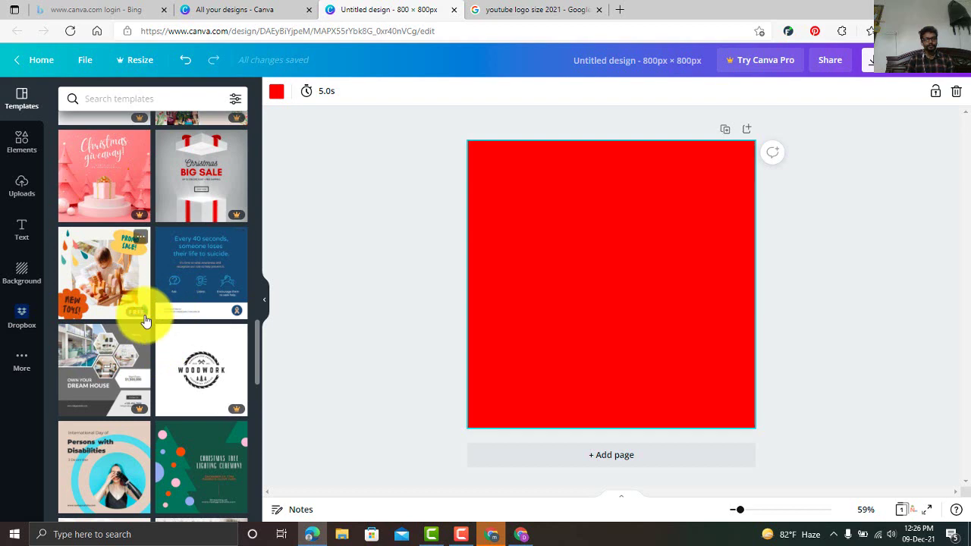
pyautogui.scroll(-5, 146, 321)
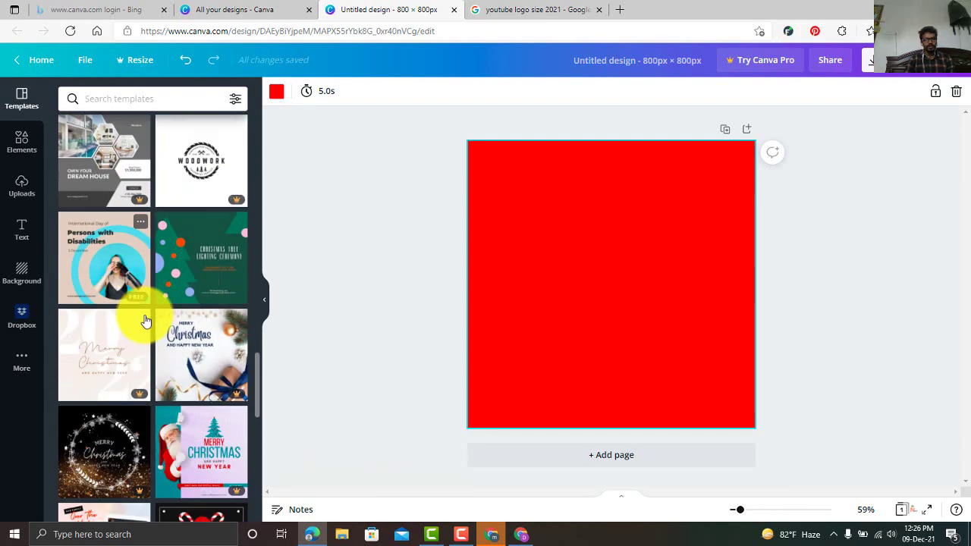
pyautogui.scroll(-2, 141, 322)
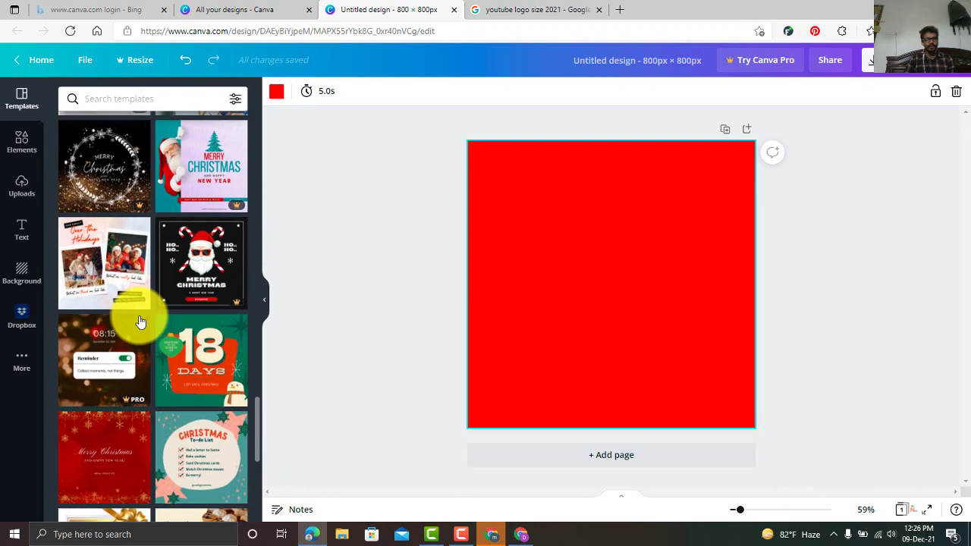
pyautogui.scroll(-3, 142, 319)
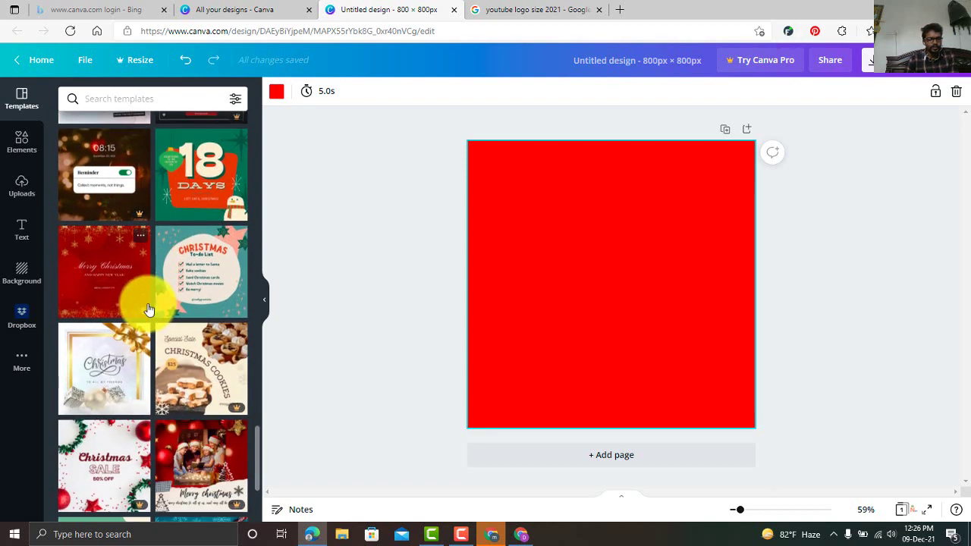
pyautogui.scroll(-8, 148, 310)
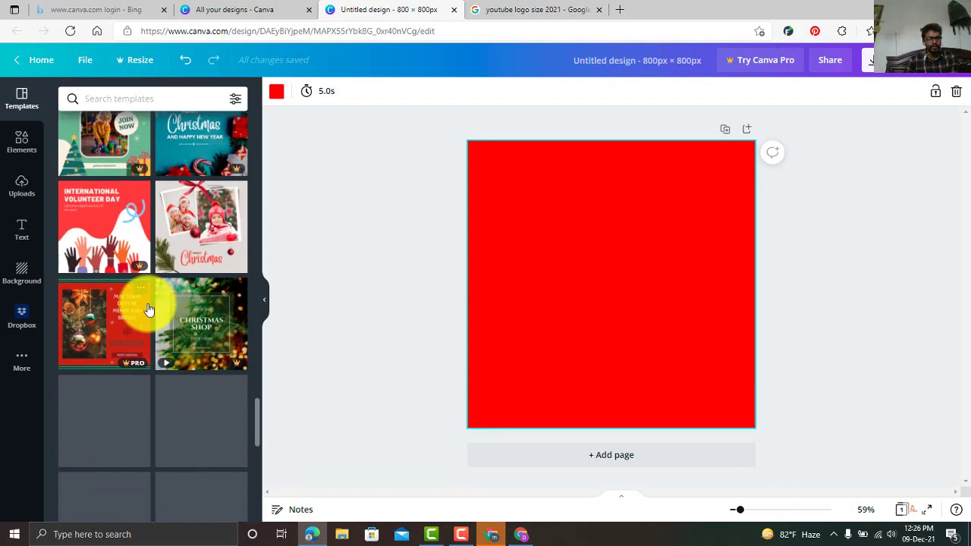
pyautogui.scroll(1, 149, 309)
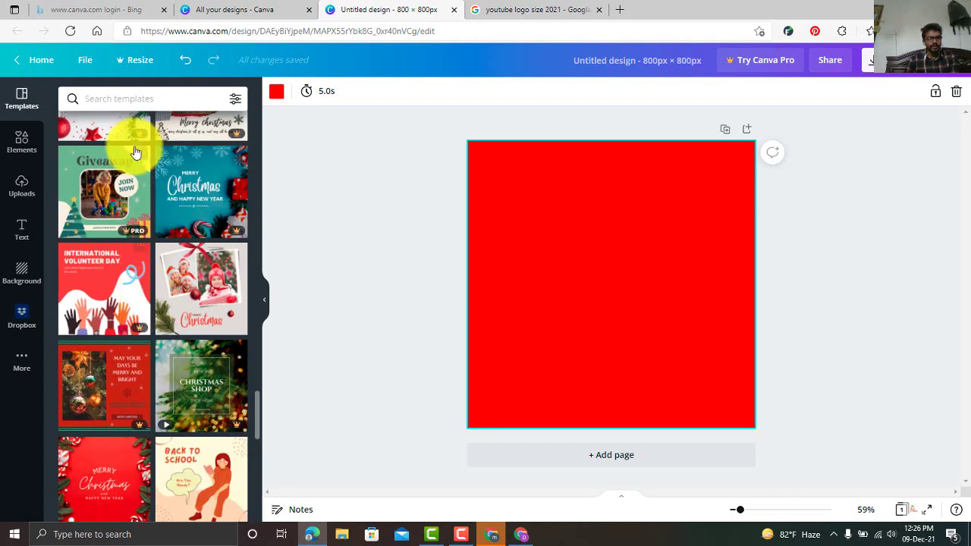
# - Search the templates for "natural"
pyautogui.click(119, 98)
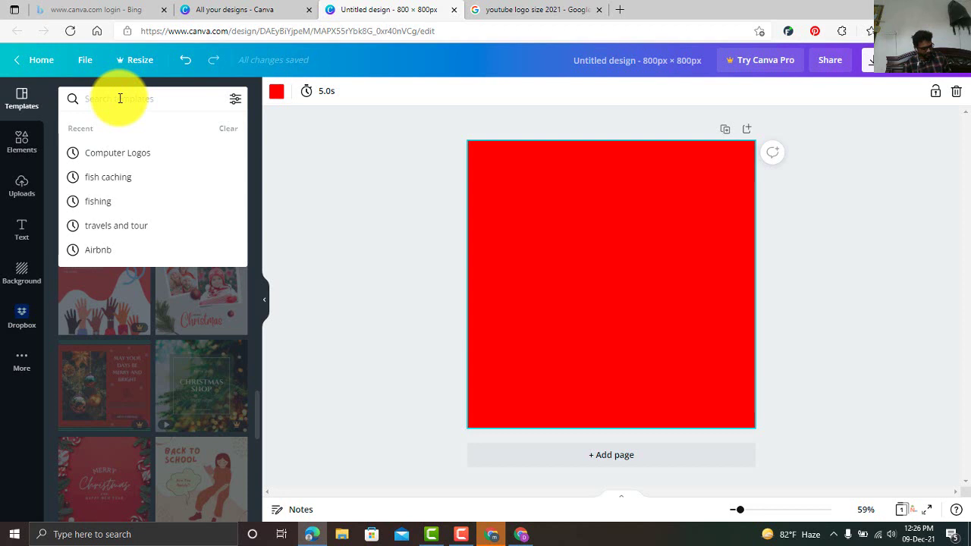
pyautogui.write('na')
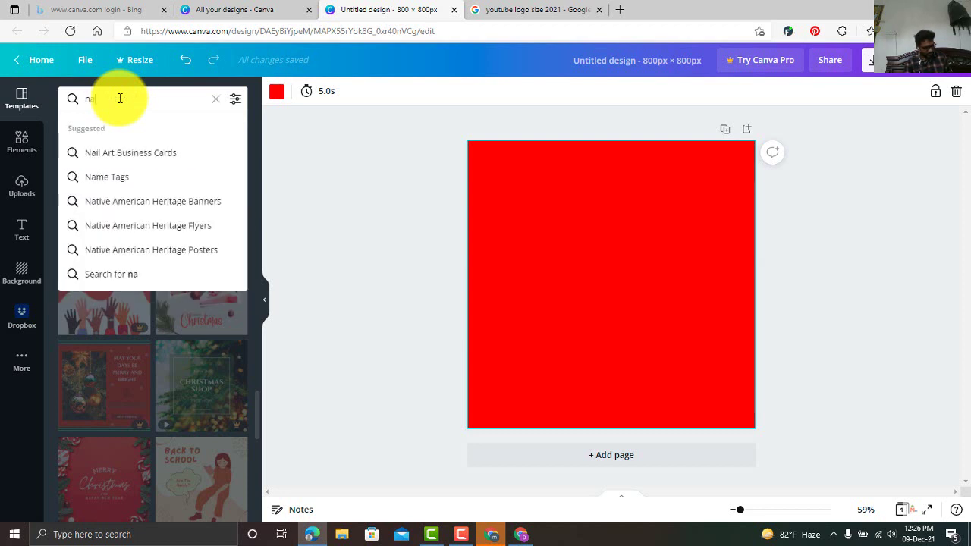
pyautogui.write('tu')
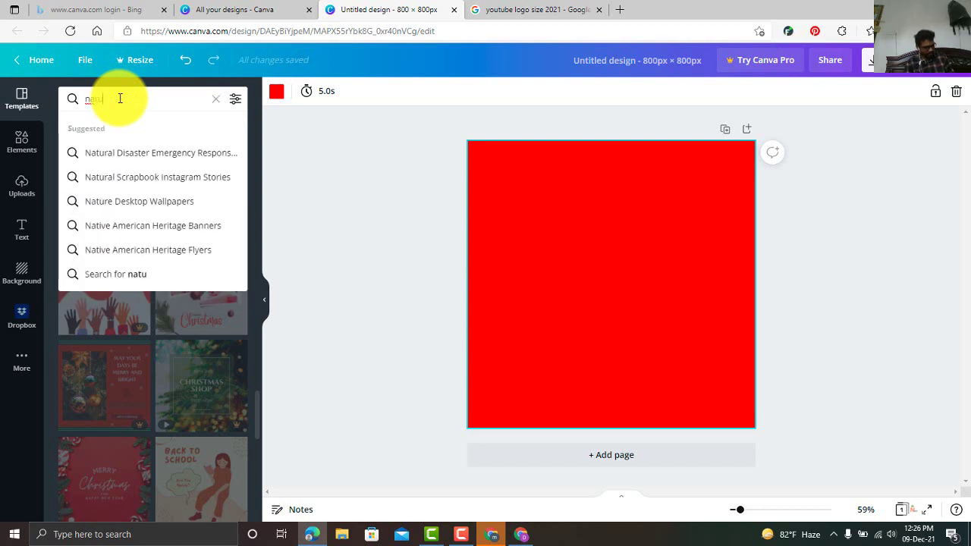
pyautogui.write('ral')
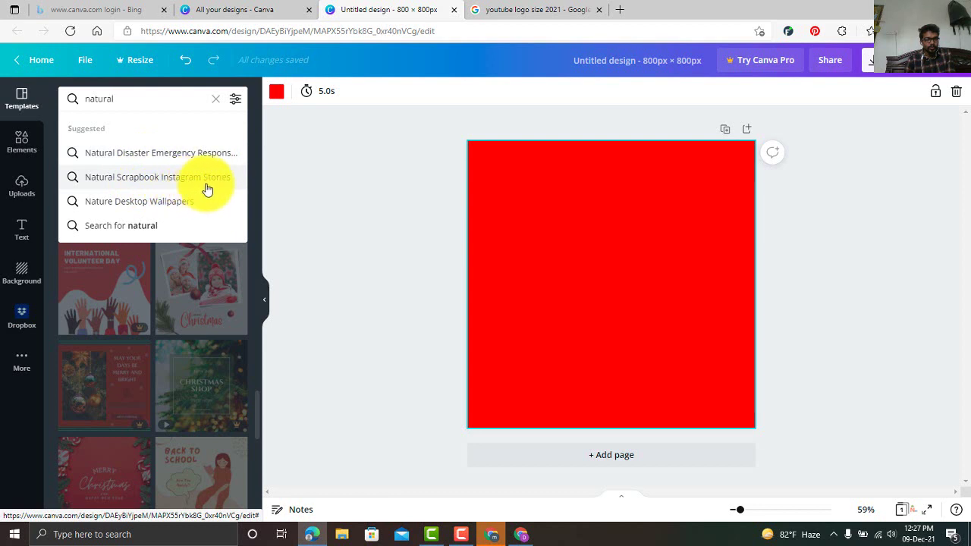
pyautogui.click(116, 230)
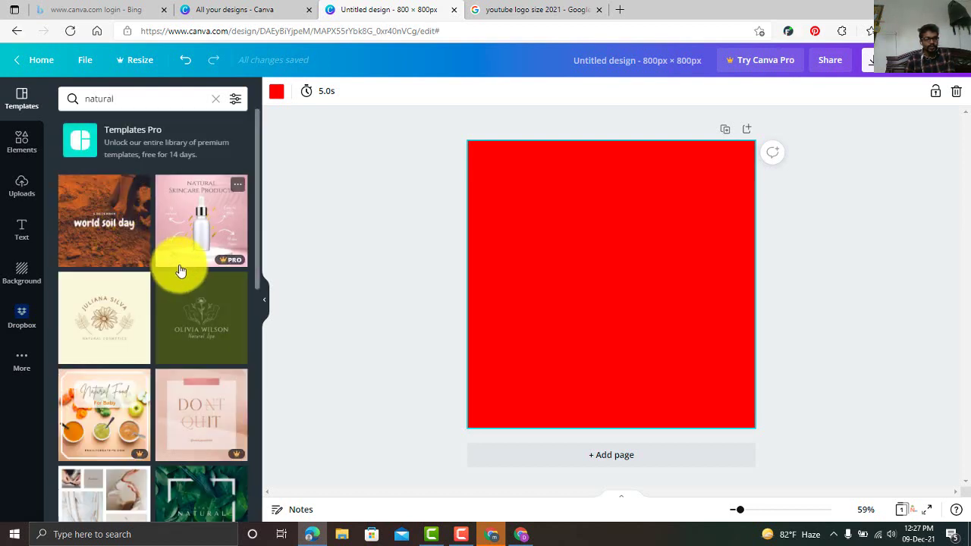
# - Examine the "natural" template results for a design that could serve as the channel logo
pyautogui.scroll(-2, 180, 271)
pyautogui.scroll(-5, 173, 269)
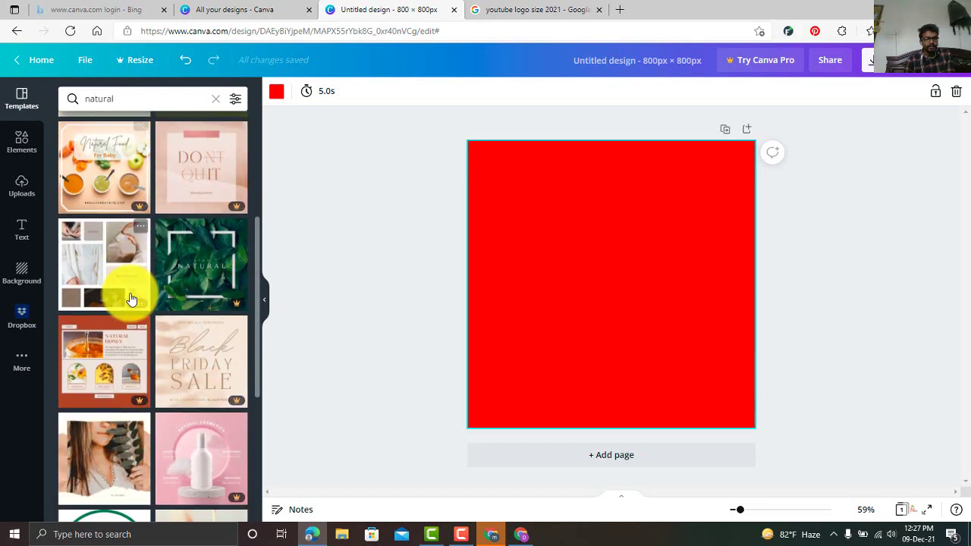
pyautogui.scroll(-10, 173, 268)
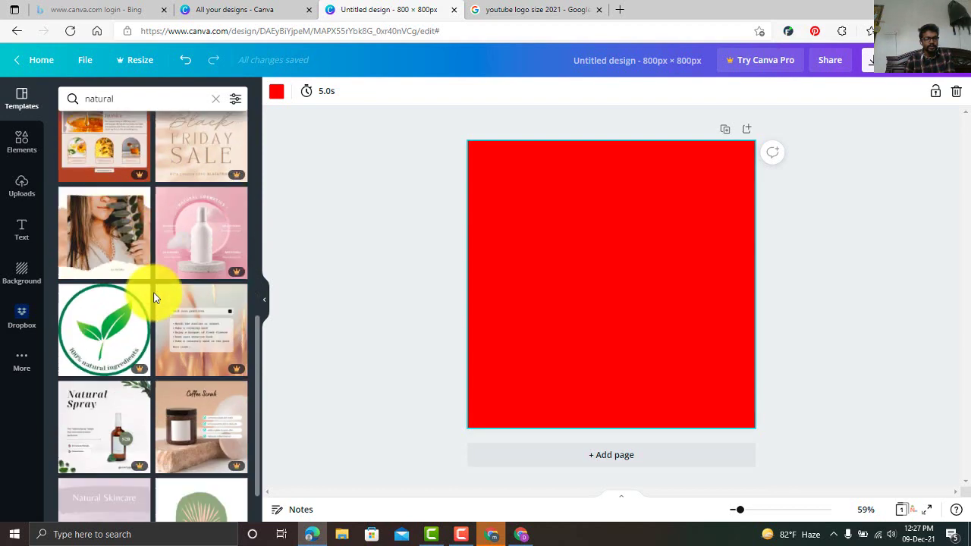
pyautogui.scroll(-2, 154, 296)
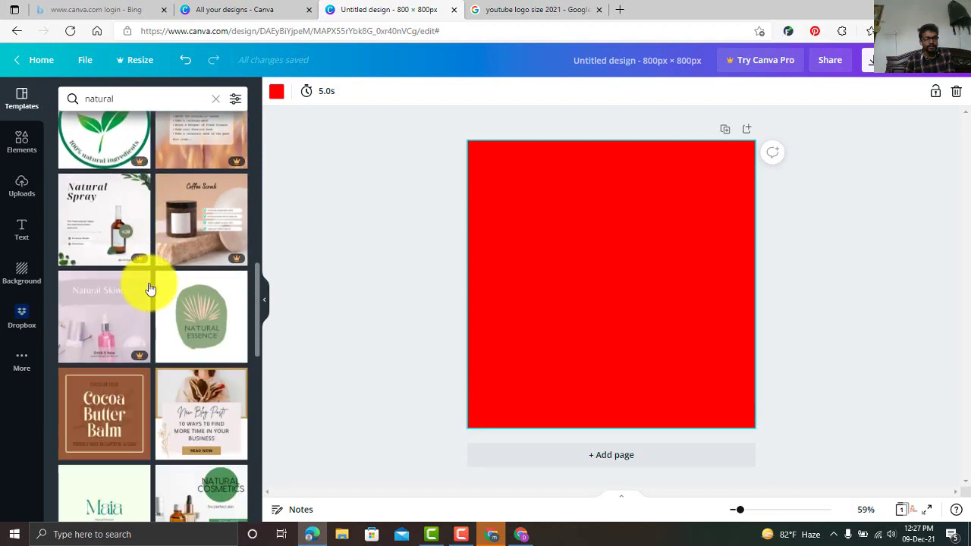
pyautogui.scroll(-4, 161, 304)
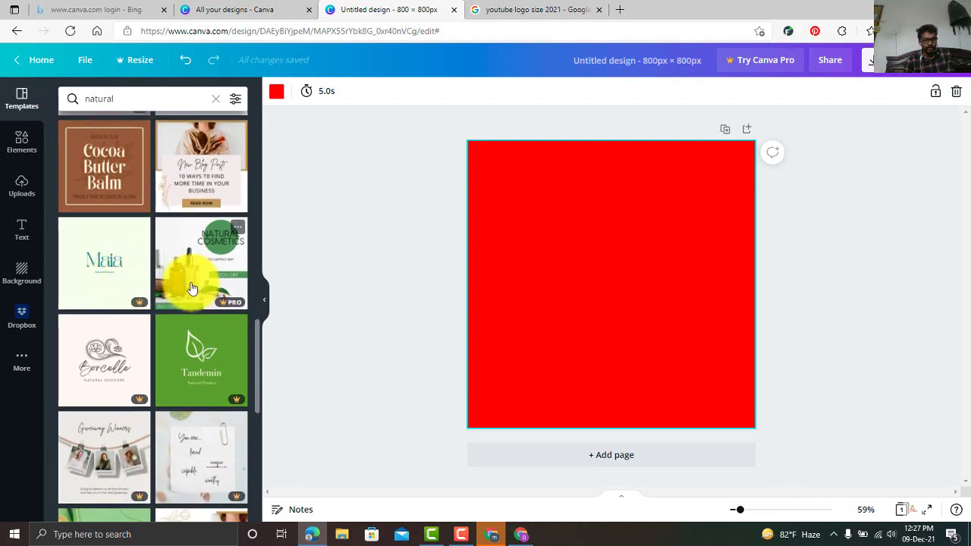
pyautogui.scroll(-2, 129, 380)
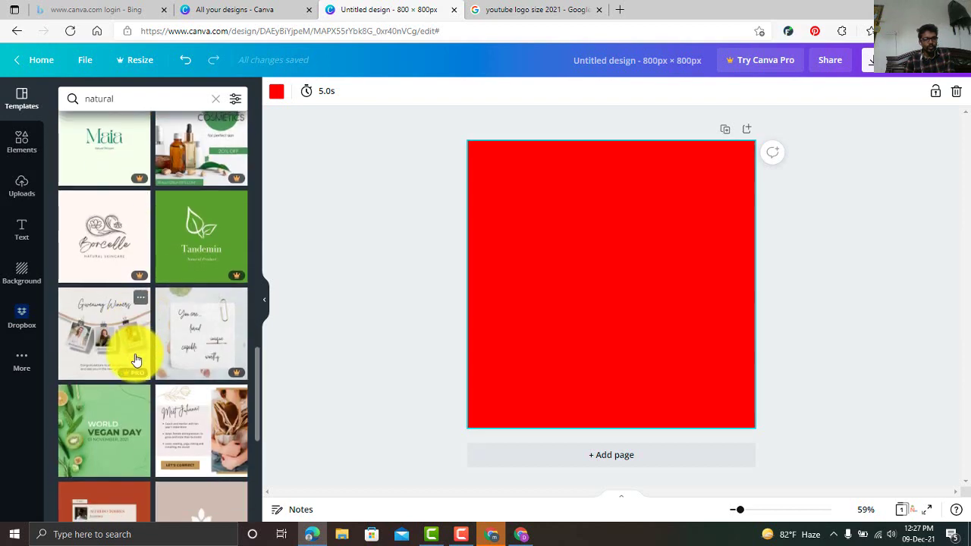
pyautogui.scroll(-2, 136, 360)
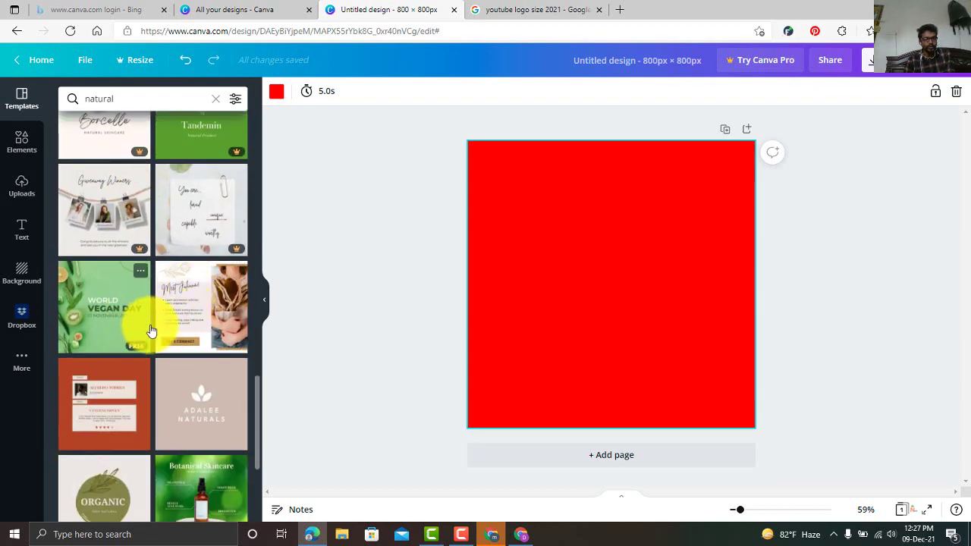
pyautogui.scroll(-3, 196, 326)
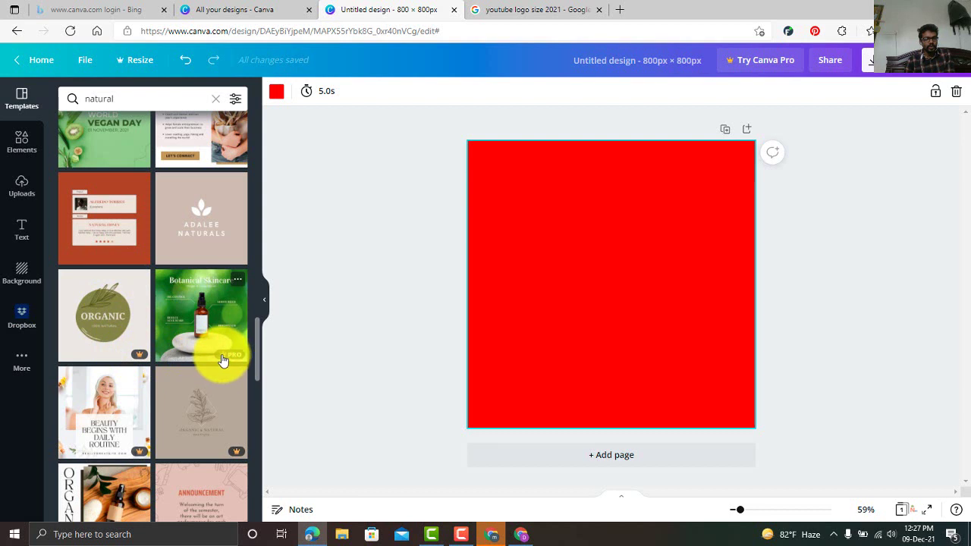
pyautogui.scroll(-3, 221, 360)
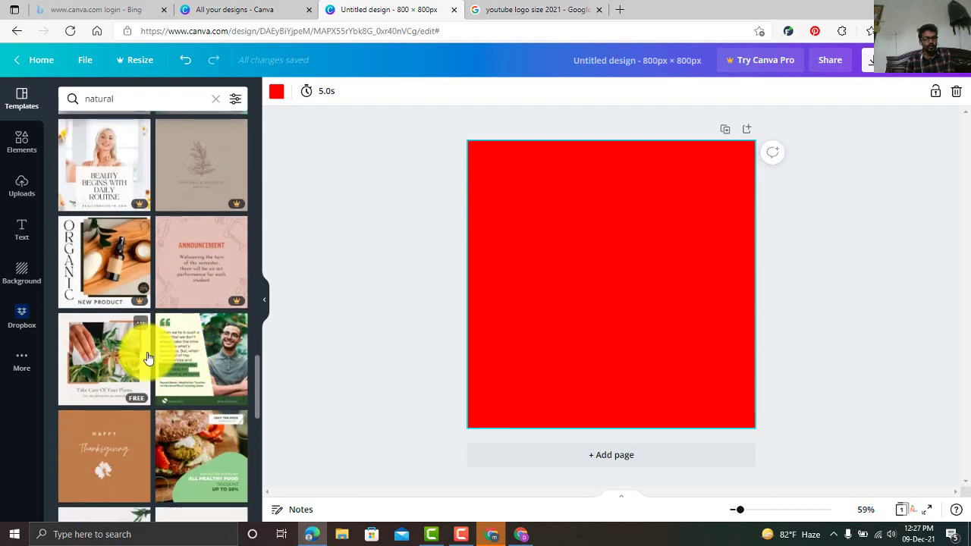
pyautogui.scroll(-1, 148, 356)
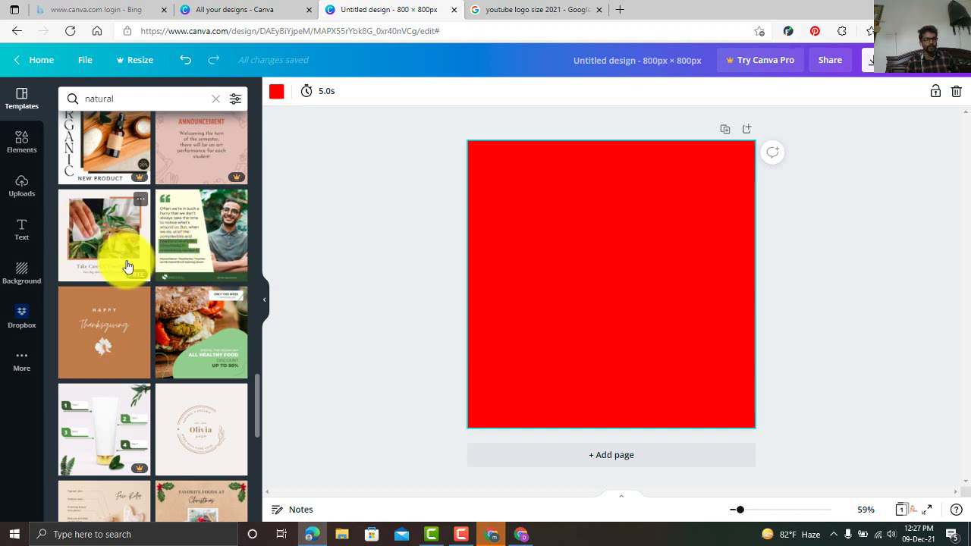
pyautogui.scroll(-6, 128, 267)
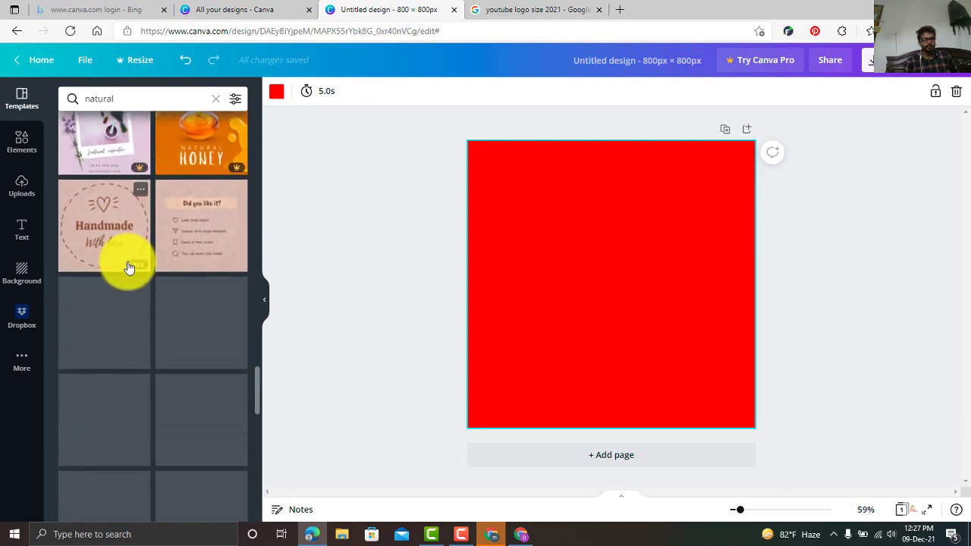
pyautogui.scroll(-2, 129, 267)
pyautogui.scroll(-5, 129, 267)
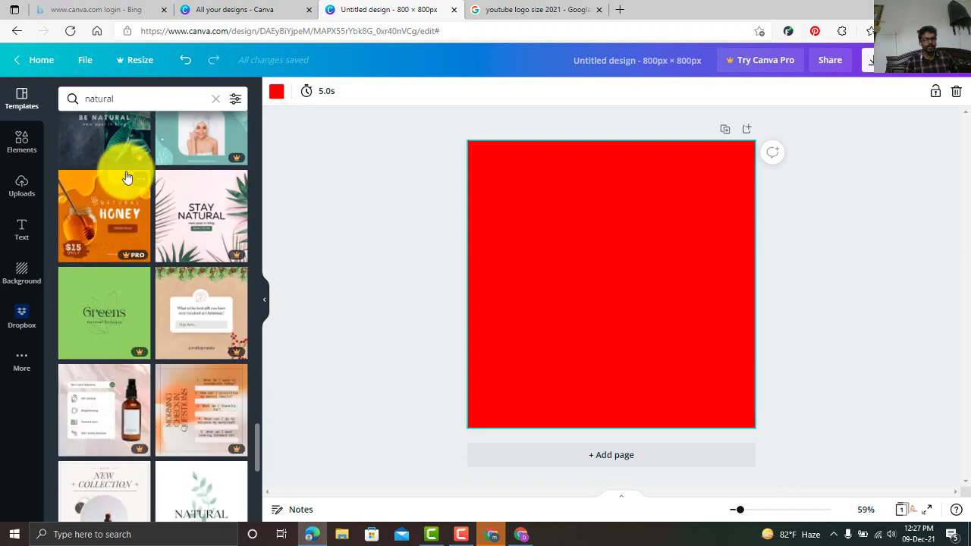
# - Extend the template search to "natural forest"
pyautogui.click(121, 95)
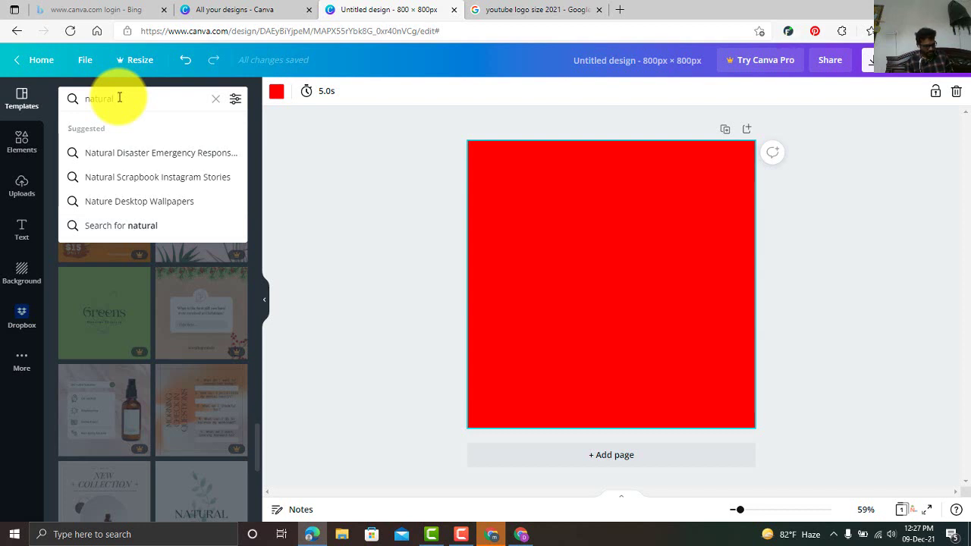
pyautogui.write('fores')
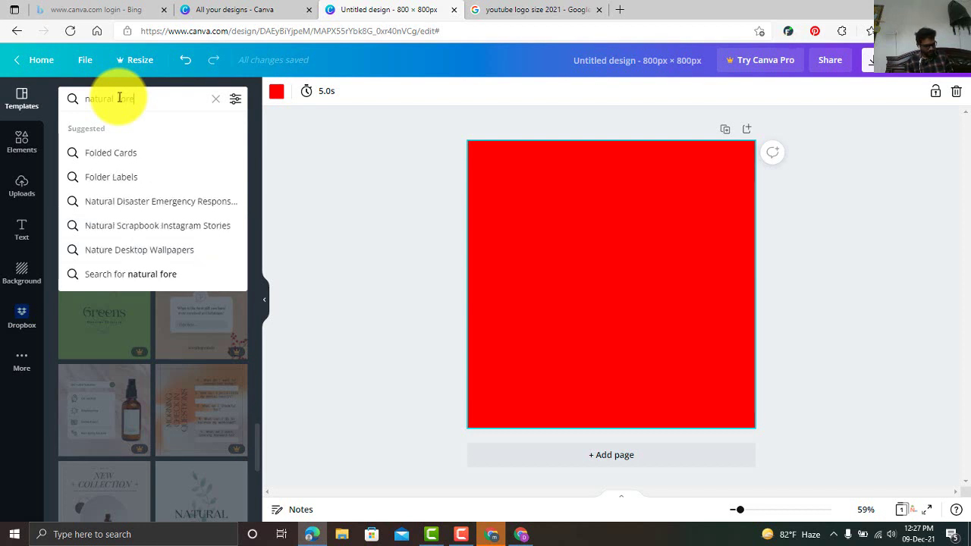
pyautogui.write('t')
pyautogui.press('Return')
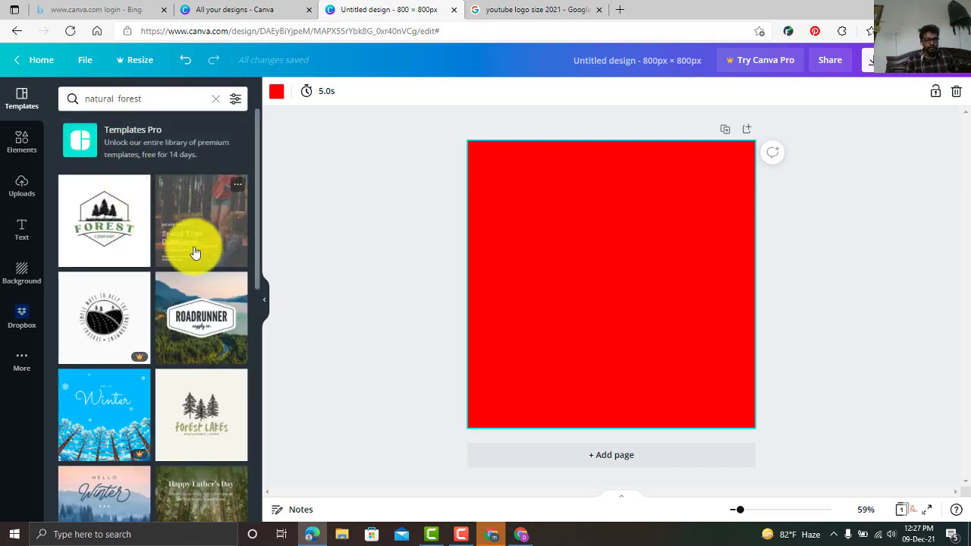
# - Examine the "natural forest" template results for a free landscape design that could serve as the channel logo
pyautogui.scroll(-2, 142, 228)
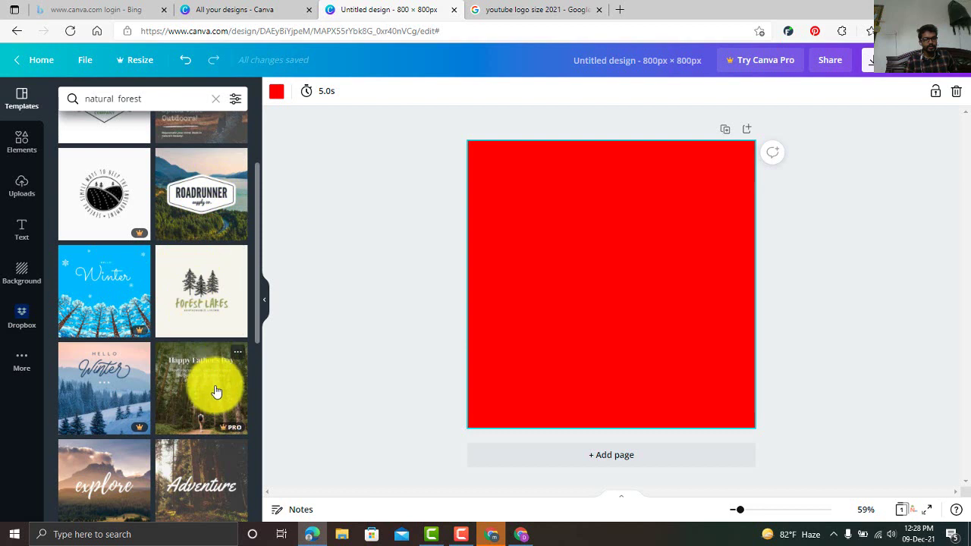
pyautogui.scroll(-2, 204, 386)
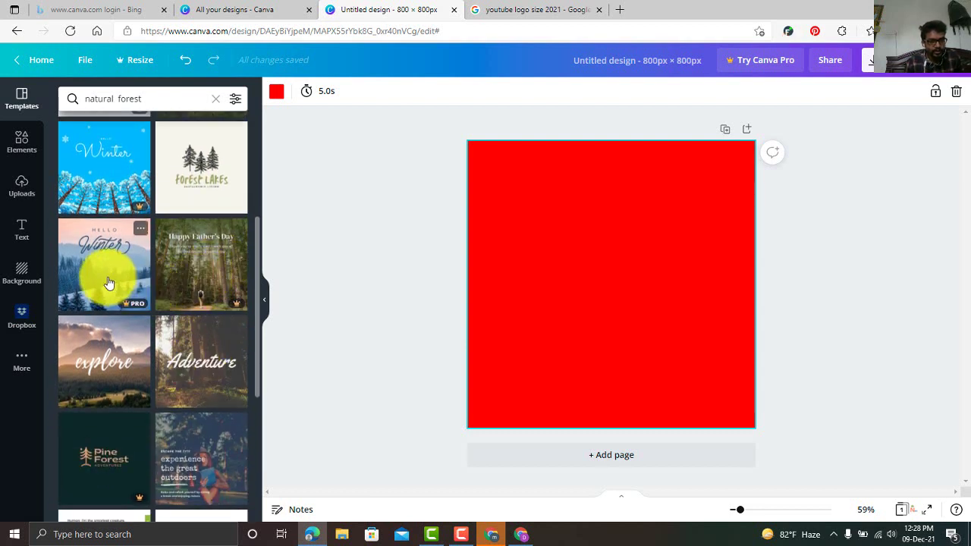
pyautogui.scroll(-2, 143, 304)
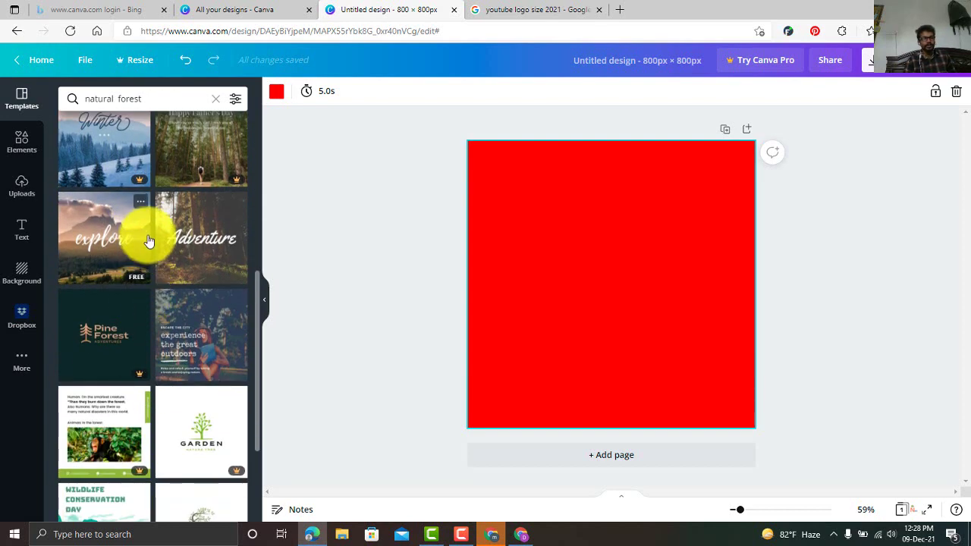
pyautogui.scroll(-2, 196, 156)
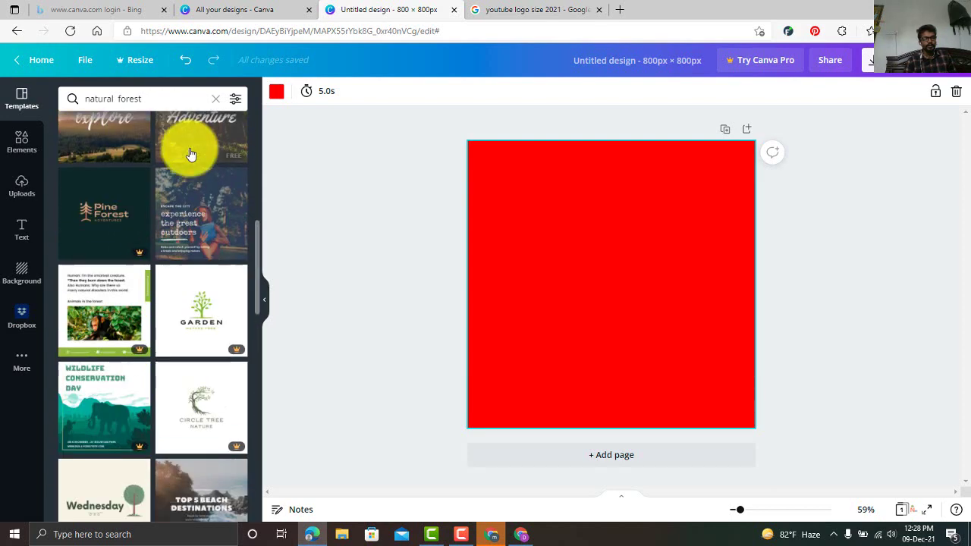
pyautogui.scroll(-3, 184, 216)
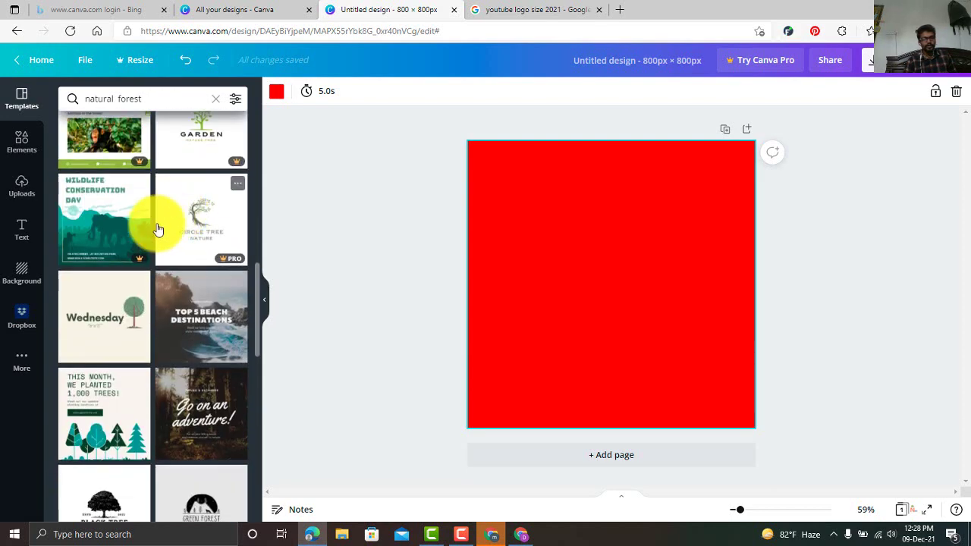
pyautogui.scroll(-2, 189, 254)
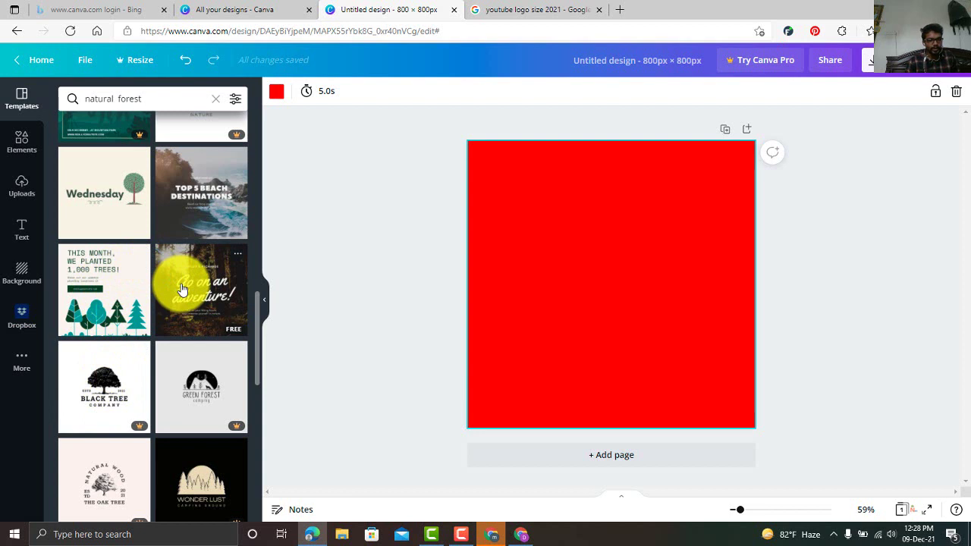
pyautogui.scroll(-2, 182, 289)
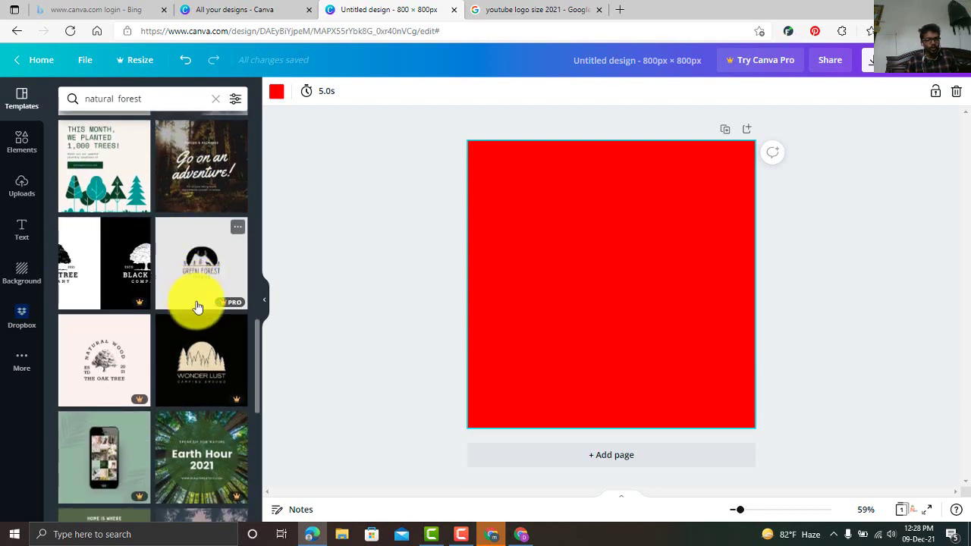
pyautogui.scroll(-1, 179, 355)
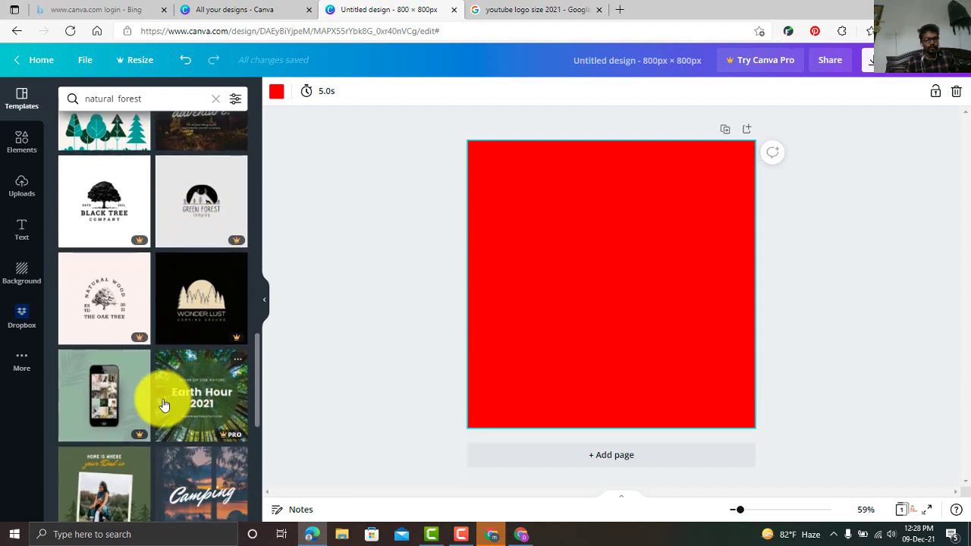
pyautogui.scroll(-1, 137, 396)
pyautogui.scroll(-2, 134, 390)
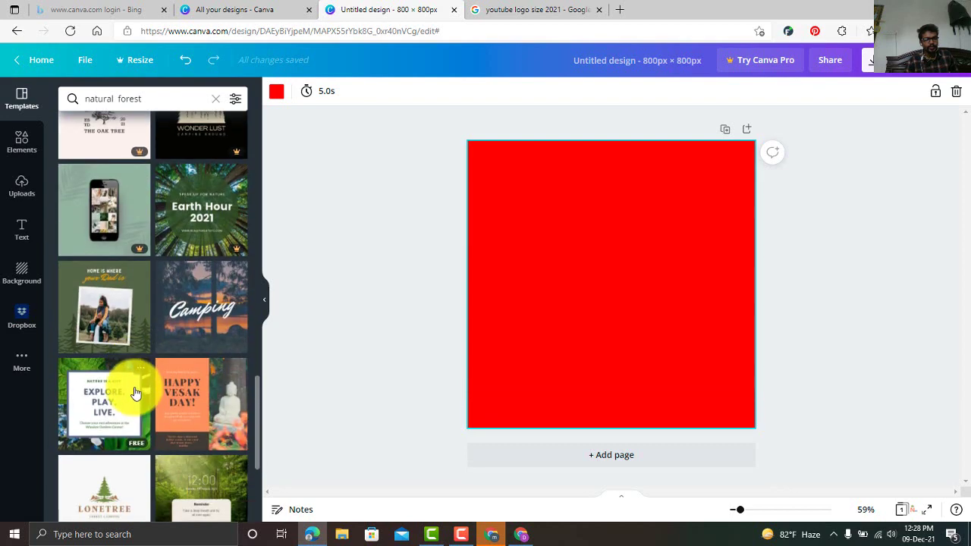
pyautogui.scroll(-1, 182, 399)
pyautogui.scroll(-1, 180, 397)
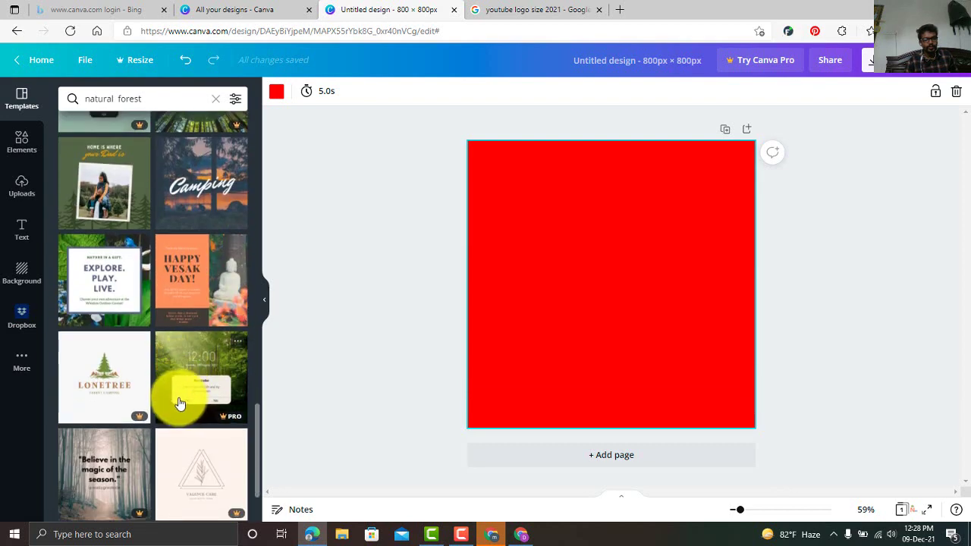
pyautogui.scroll(-2, 152, 364)
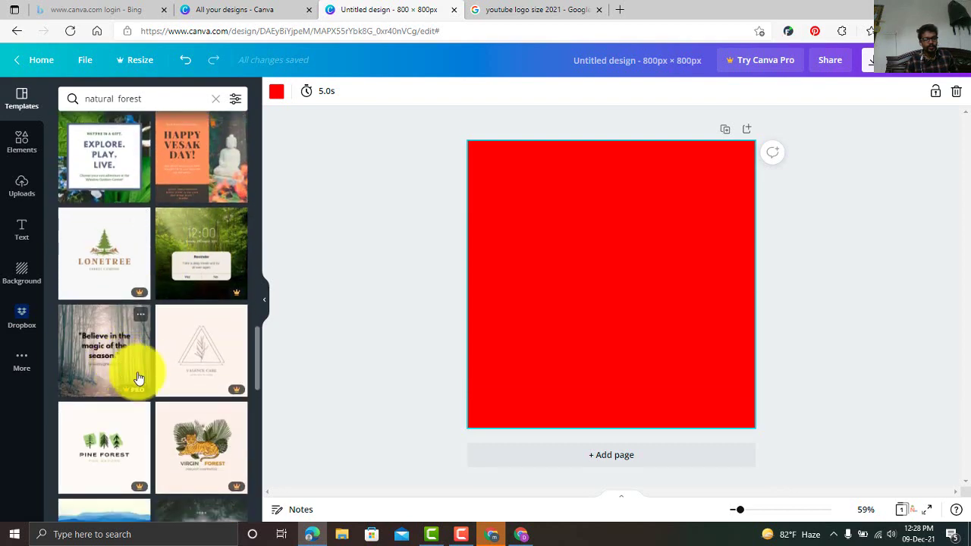
pyautogui.scroll(-2, 195, 417)
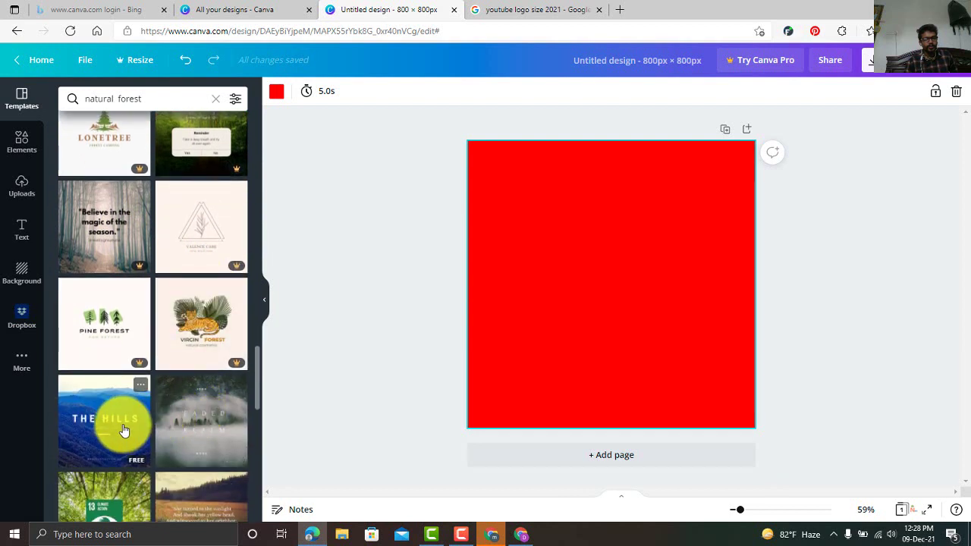
pyautogui.scroll(-2, 124, 426)
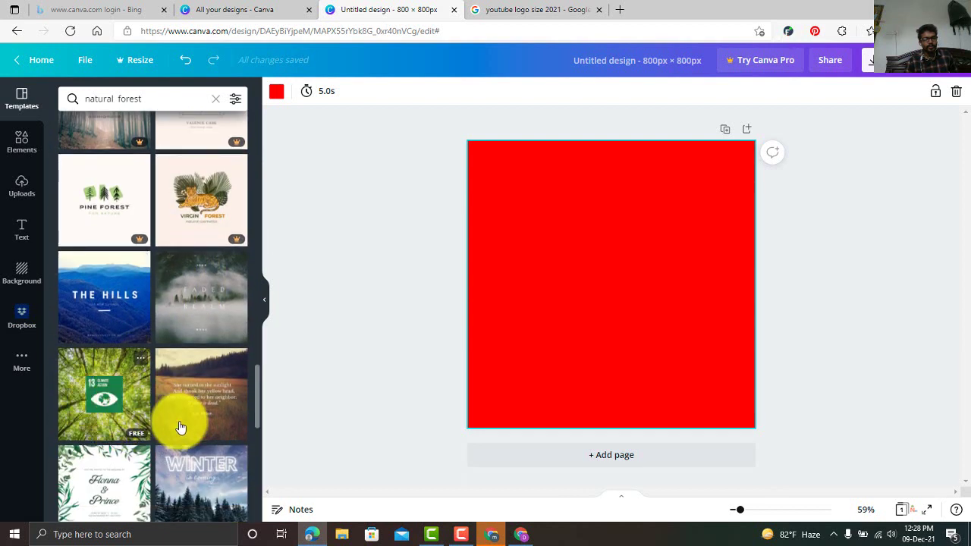
pyautogui.scroll(-1, 190, 427)
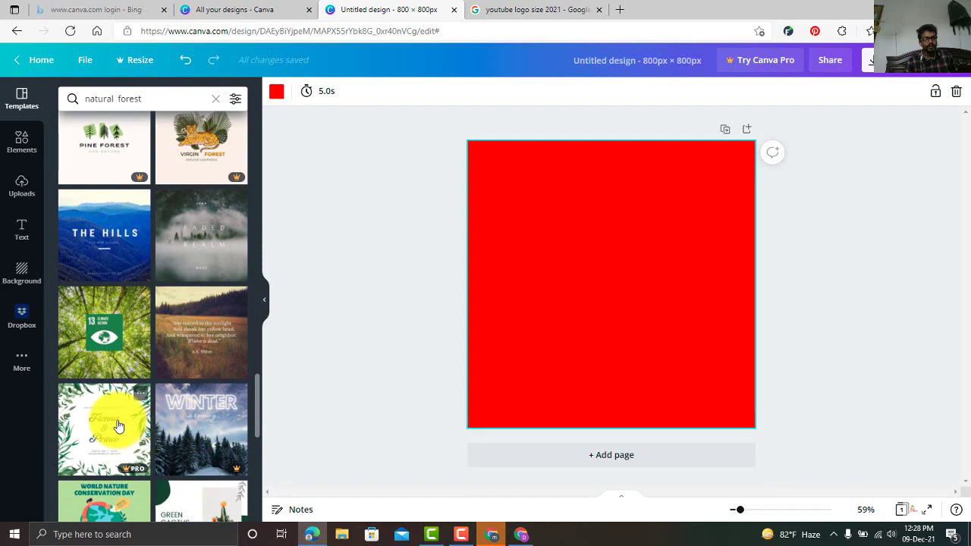
pyautogui.scroll(-2, 133, 440)
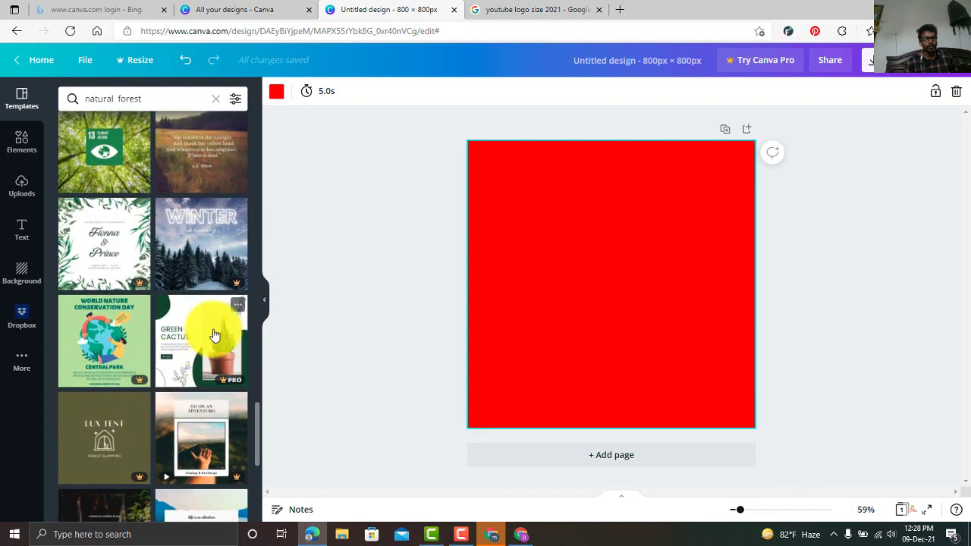
pyautogui.scroll(-2, 205, 446)
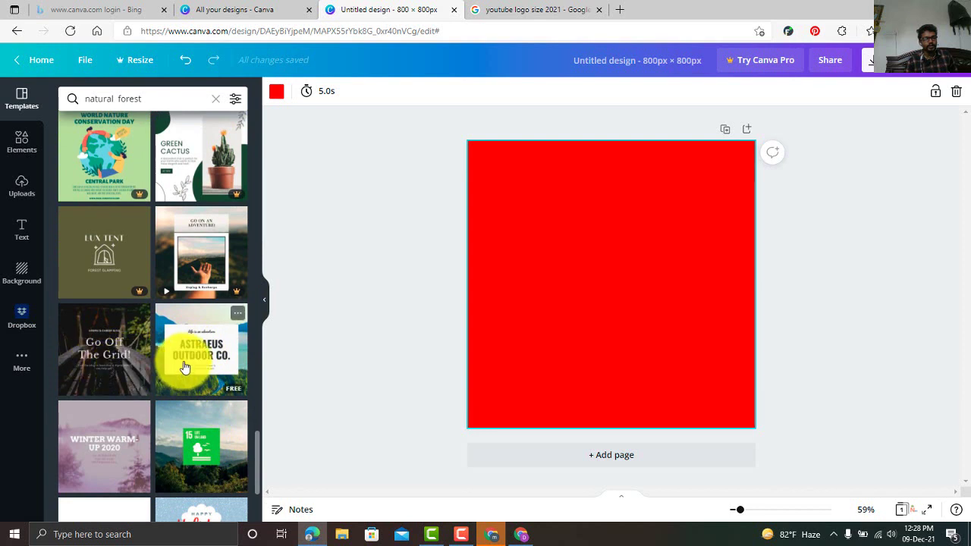
pyautogui.scroll(-2, 179, 360)
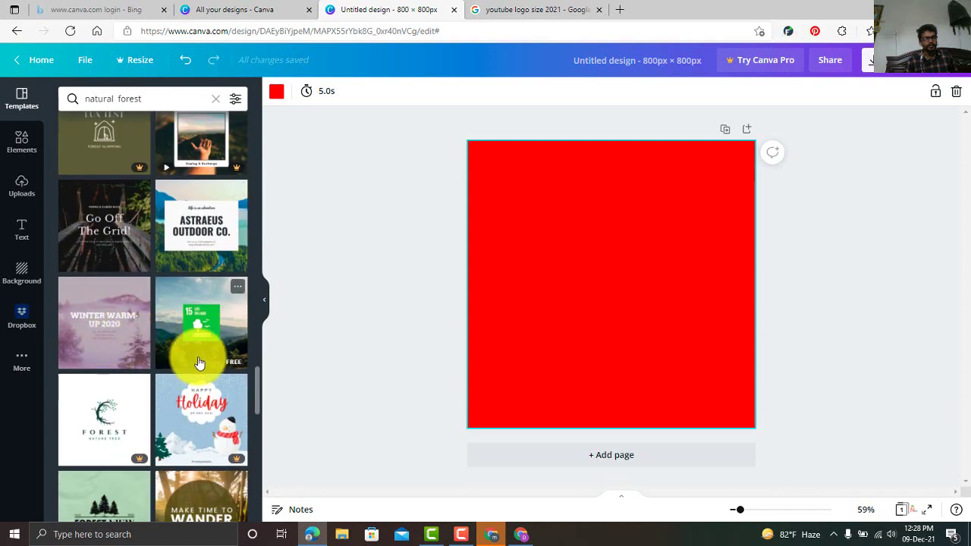
pyautogui.scroll(-2, 195, 357)
pyautogui.scroll(-3, 114, 384)
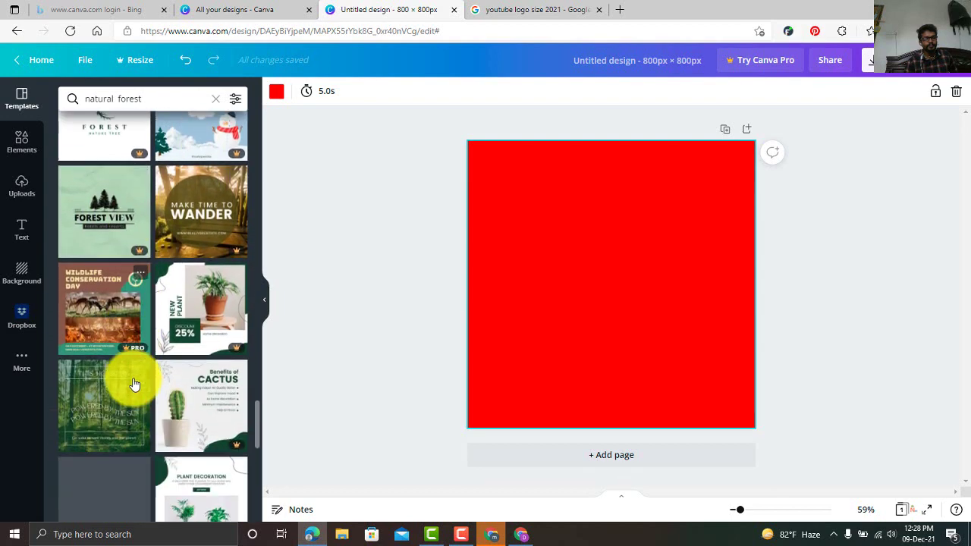
# - Apply the free "Astraeus Outdoor Co." template to the page and delete its white text box group, keeping only the lake and forest photo
pyautogui.scroll(4, 121, 389)
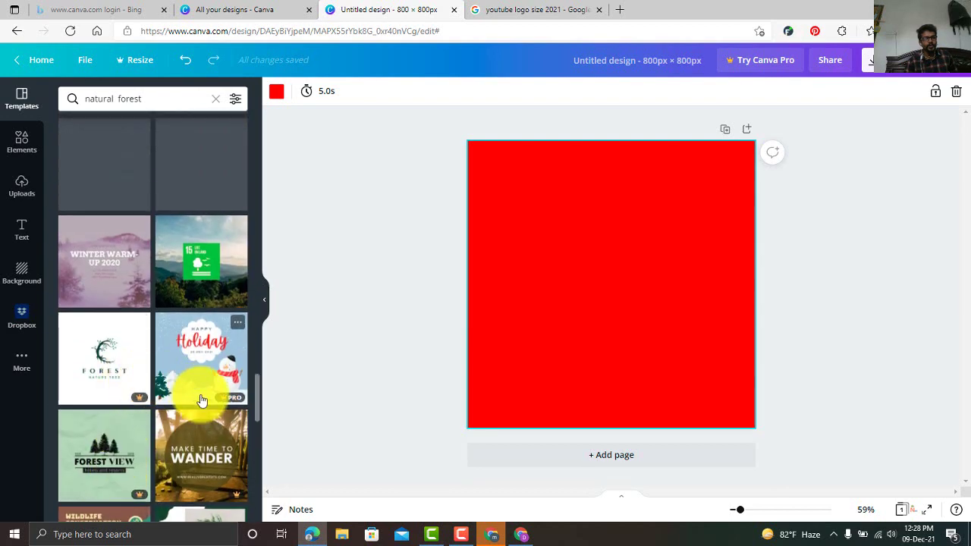
pyautogui.scroll(1, 203, 349)
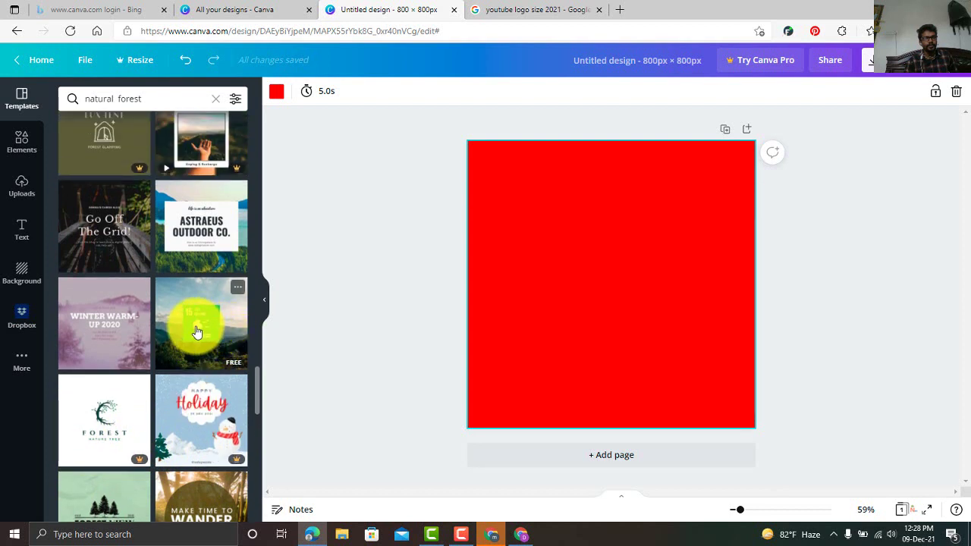
pyautogui.click(202, 235)
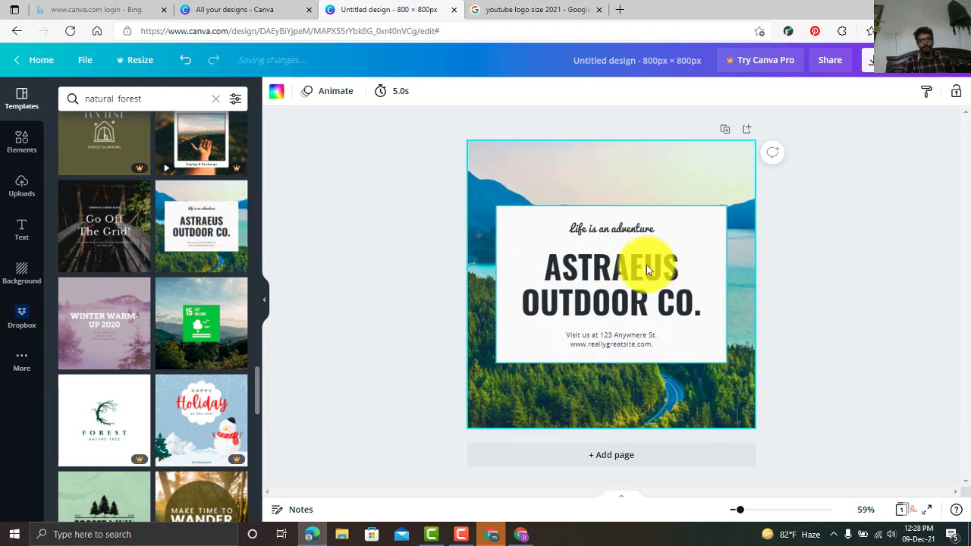
pyautogui.rightClick(607, 243)
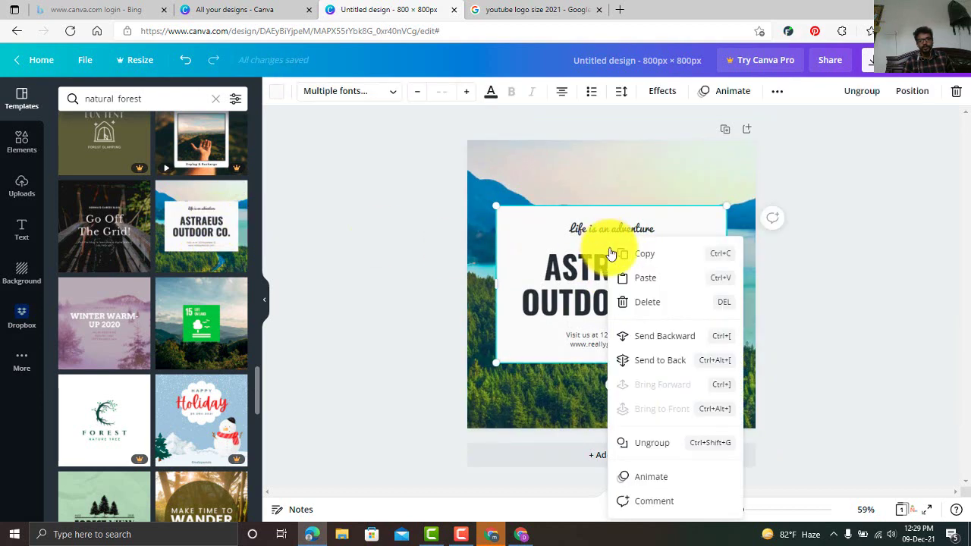
pyautogui.click(638, 305)
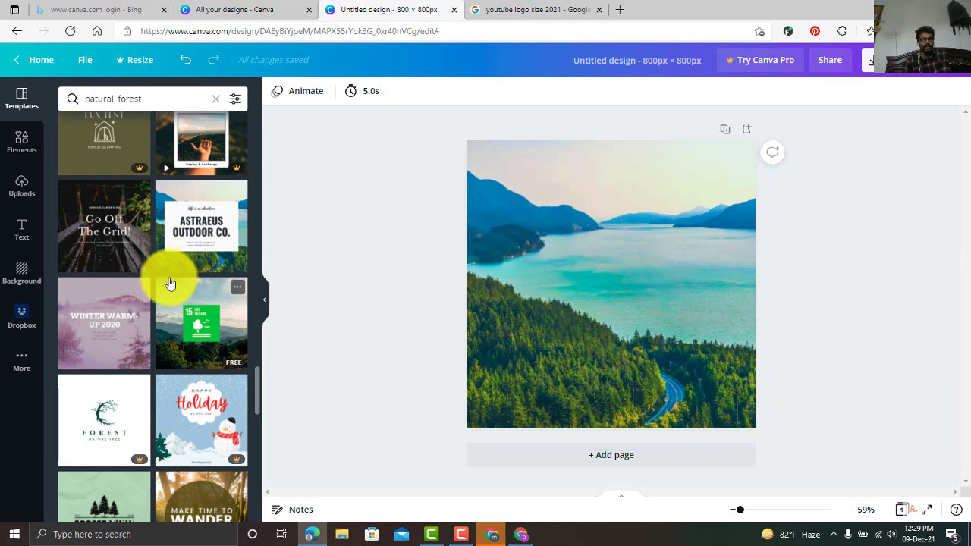
# - Examine the "natural forest" template results again for other free designs that could suit the channel logo
pyautogui.scroll(10, 133, 273)
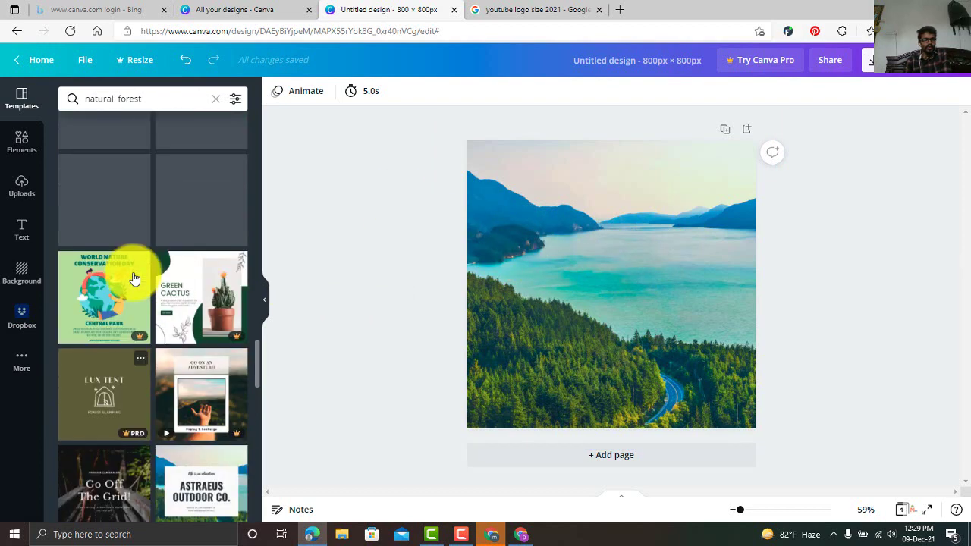
pyautogui.scroll(10, 133, 277)
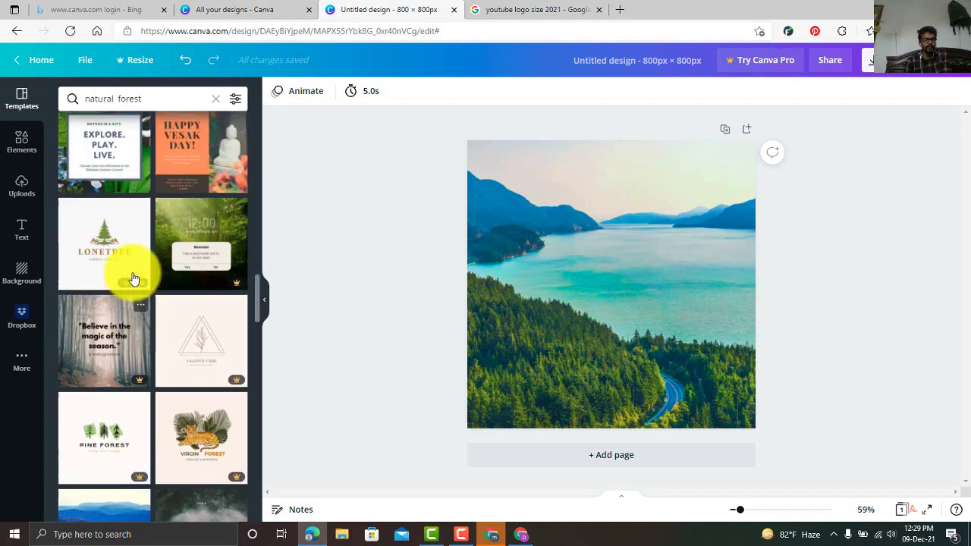
pyautogui.scroll(10, 131, 275)
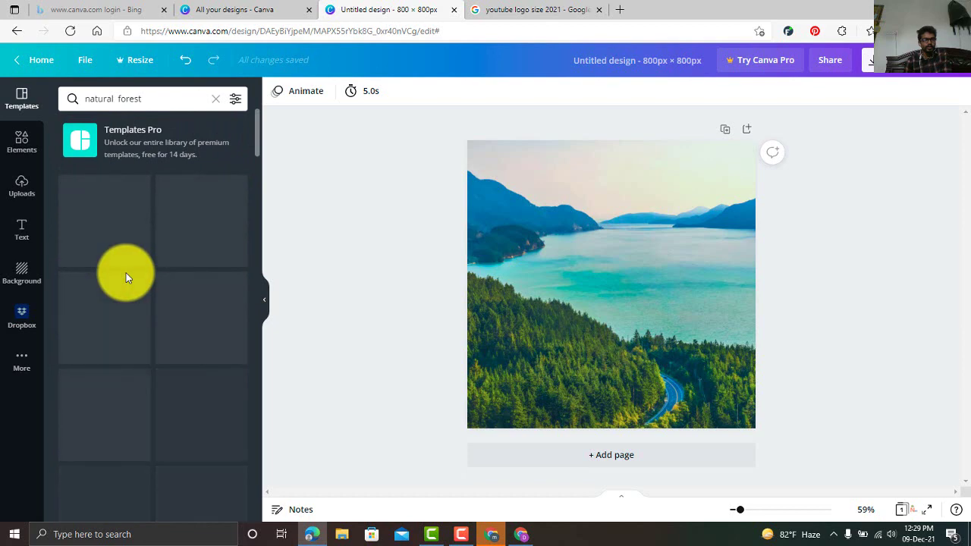
pyautogui.scroll(-1, 141, 302)
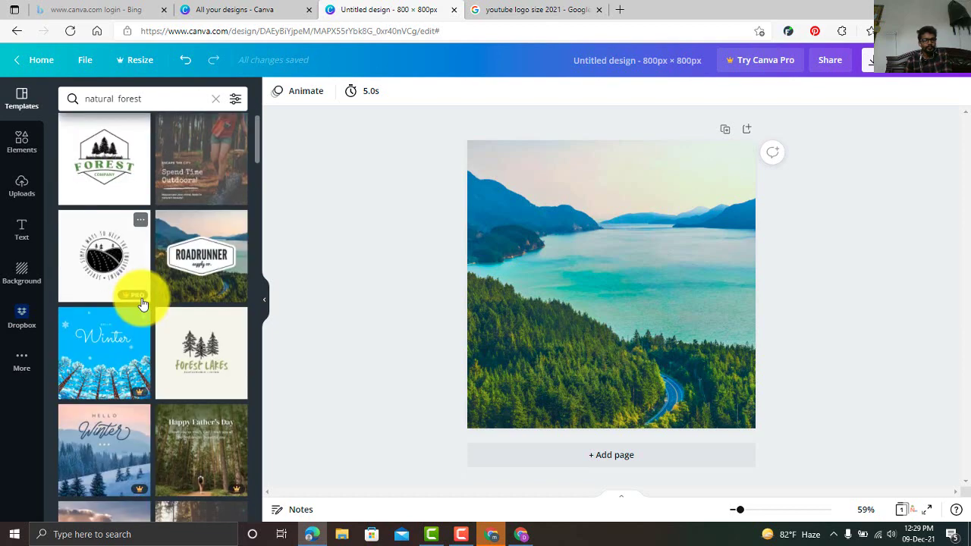
pyautogui.scroll(-3, 191, 279)
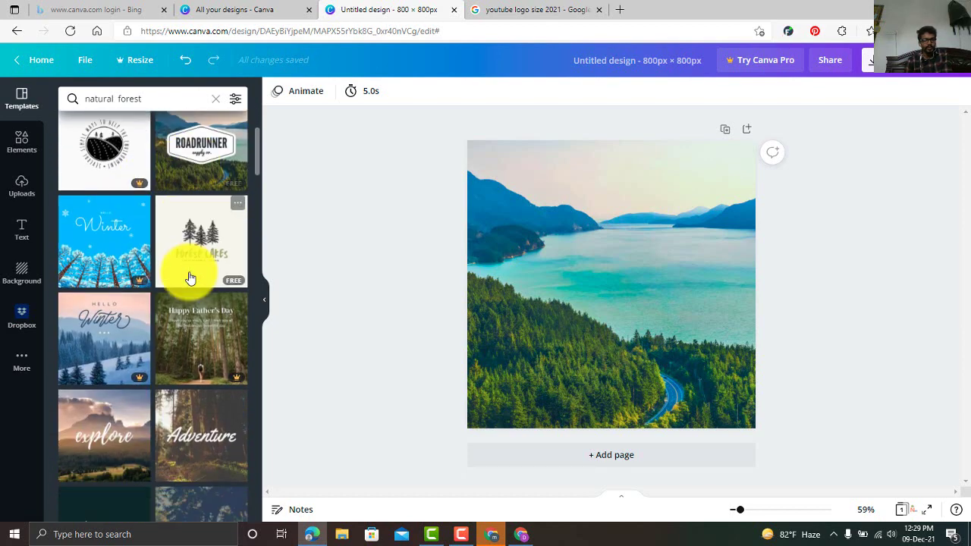
pyautogui.scroll(3, 191, 278)
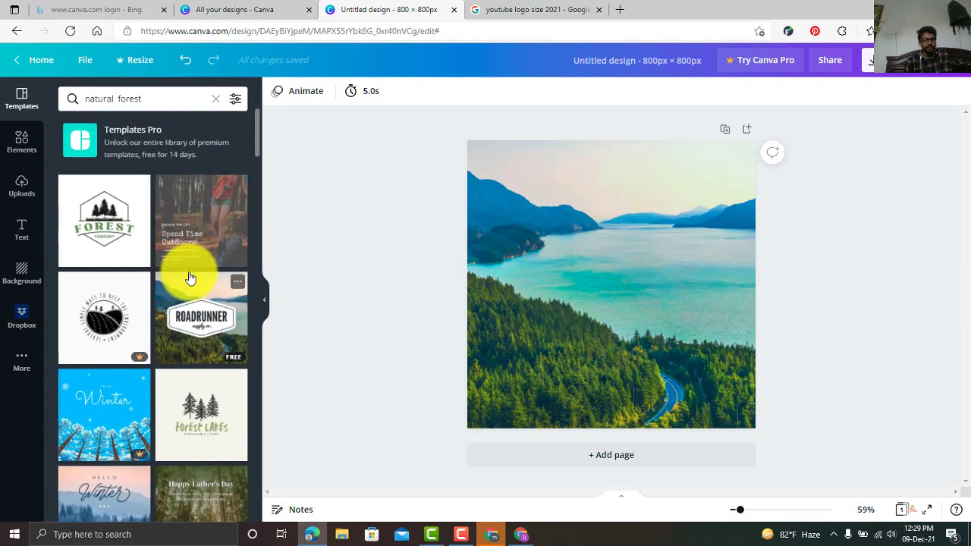
pyautogui.scroll(-2, 140, 356)
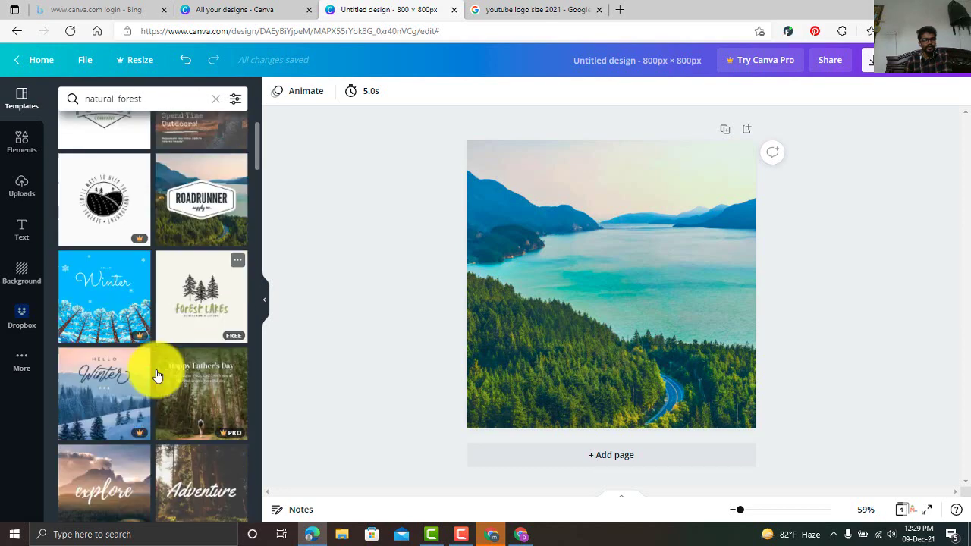
pyautogui.scroll(-6, 197, 367)
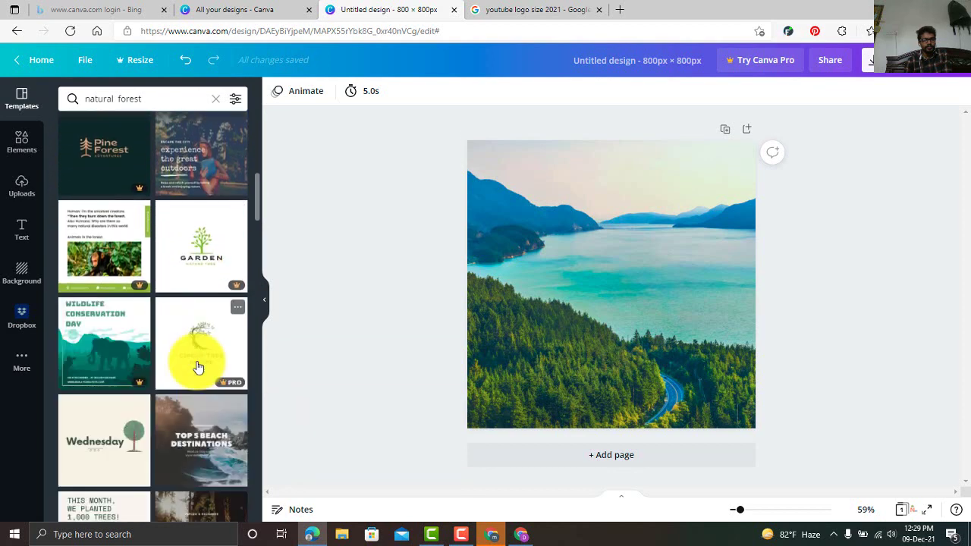
pyautogui.scroll(-2, 197, 366)
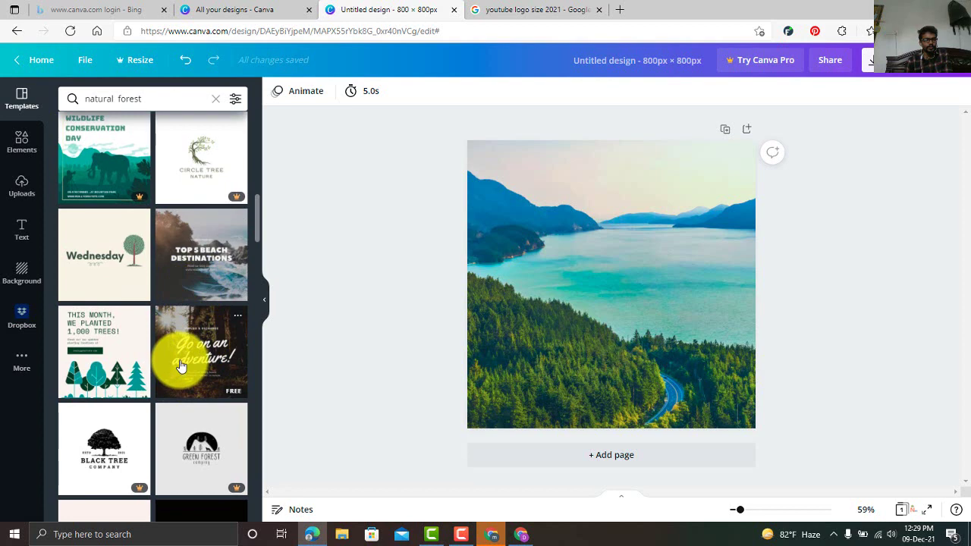
pyautogui.scroll(-5, 181, 366)
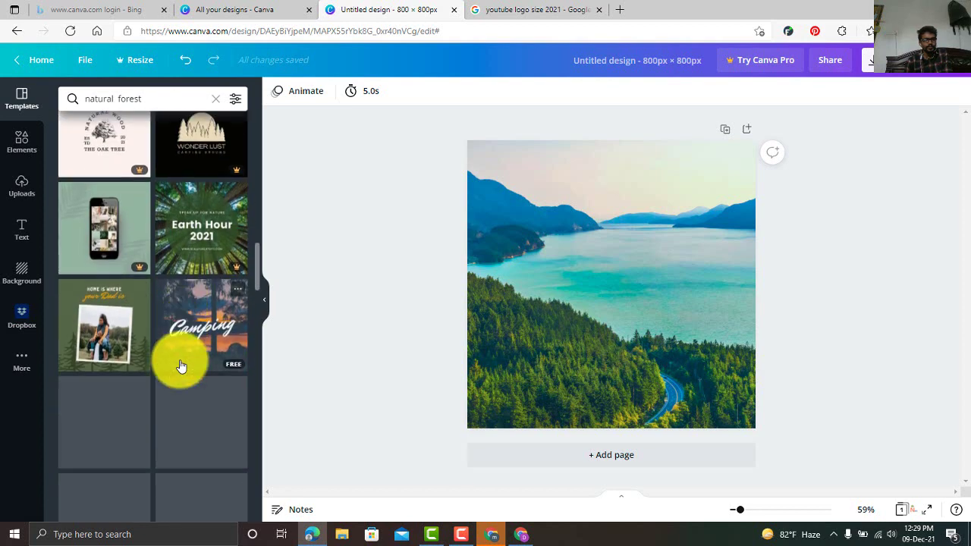
pyautogui.scroll(4, 180, 358)
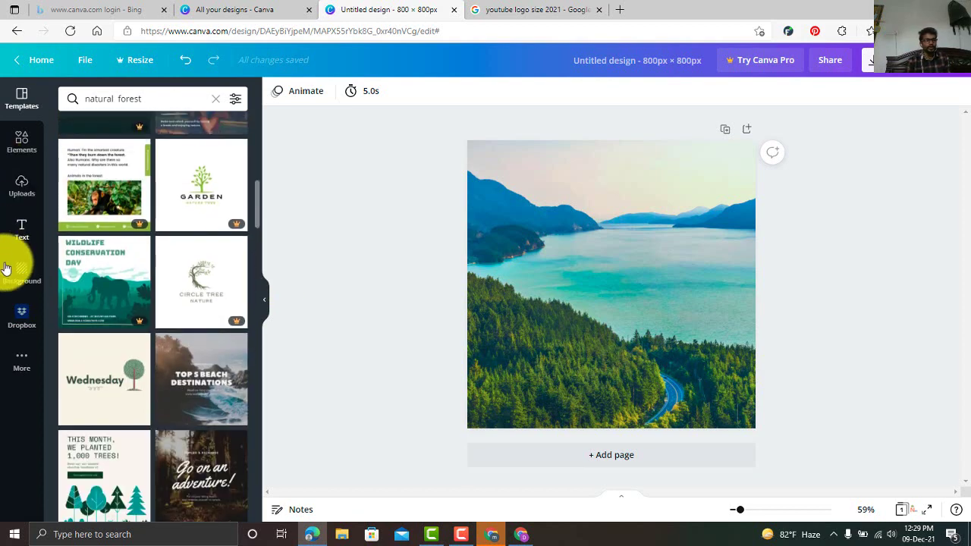
# - Add a heading text box to the forest and lake photo and enter "Nature BD" as its text
pyautogui.click(22, 226)
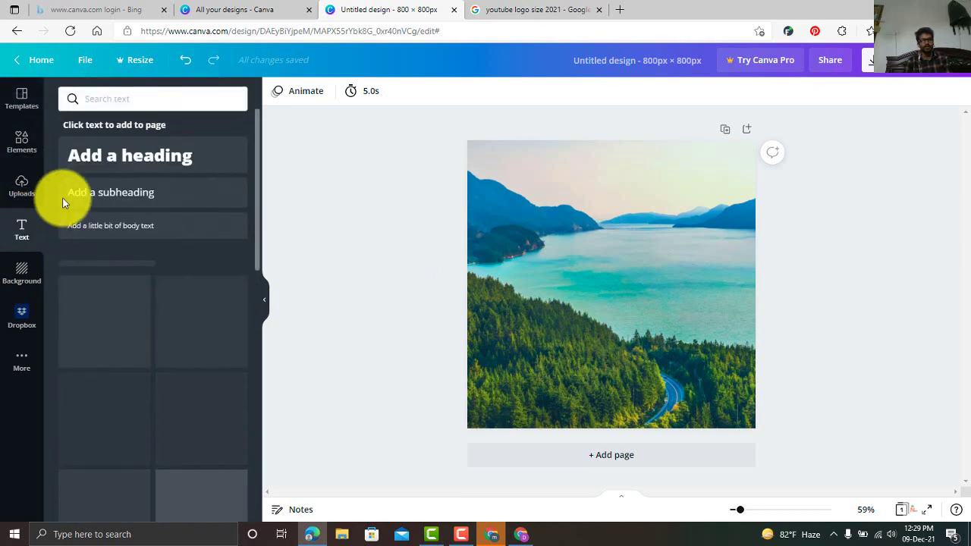
pyautogui.click(128, 158)
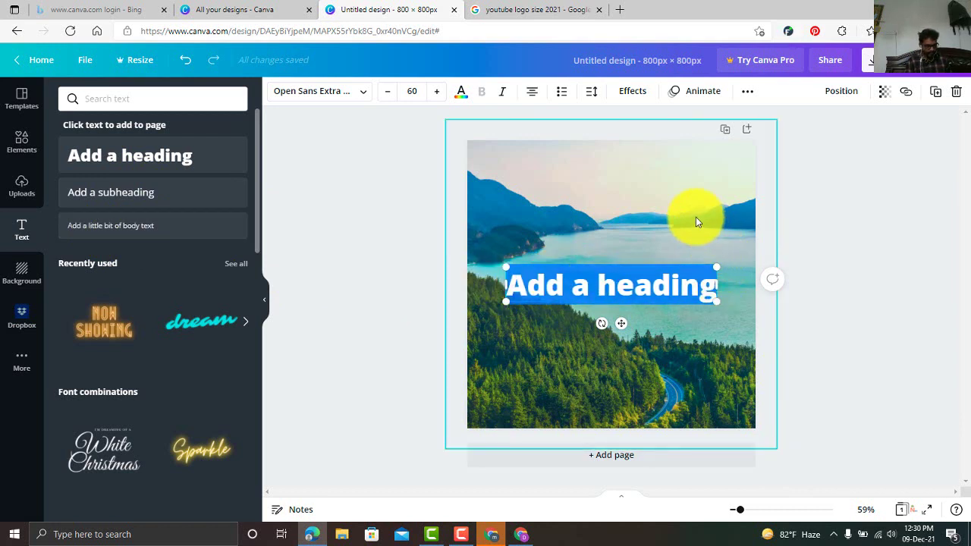
pyautogui.press('BackSpace')
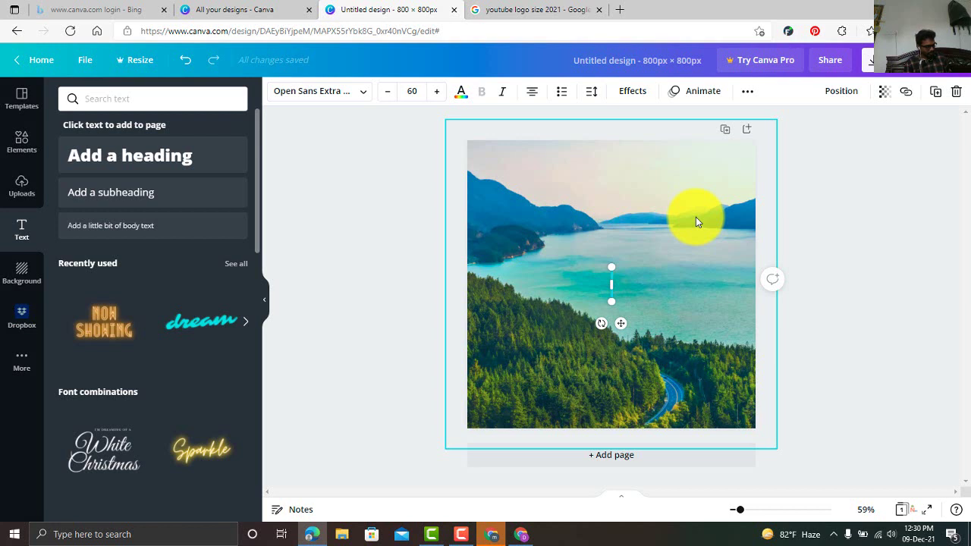
pyautogui.write('N')
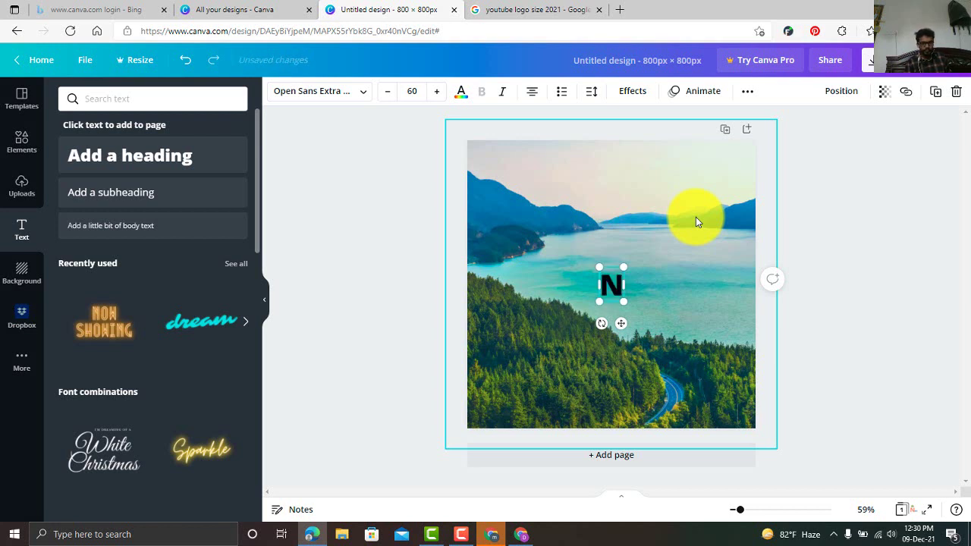
pyautogui.write('at')
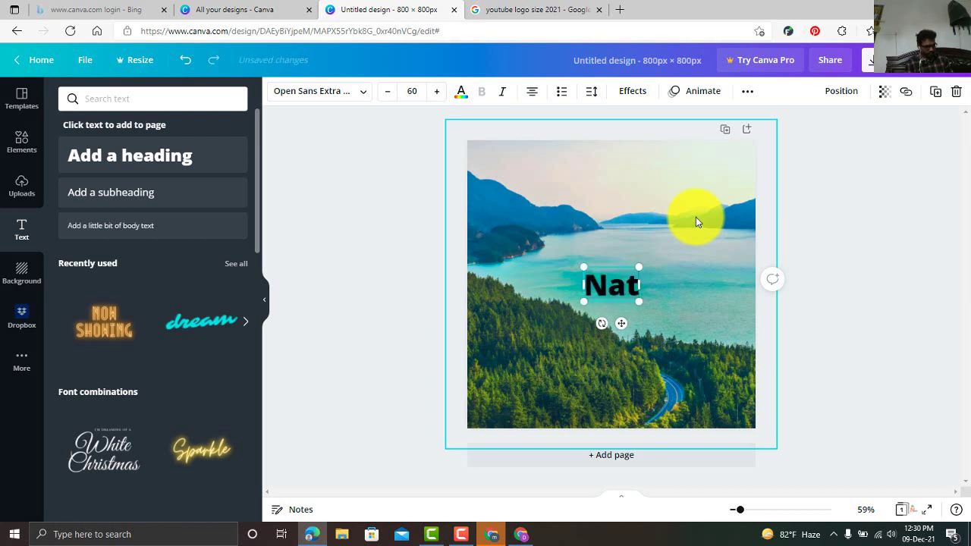
pyautogui.write('ure')
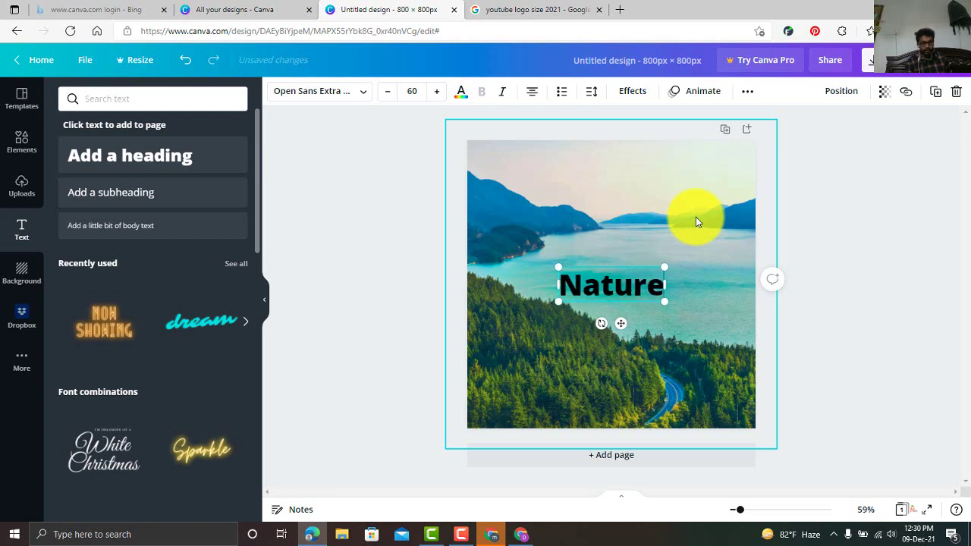
pyautogui.write(' nBd')
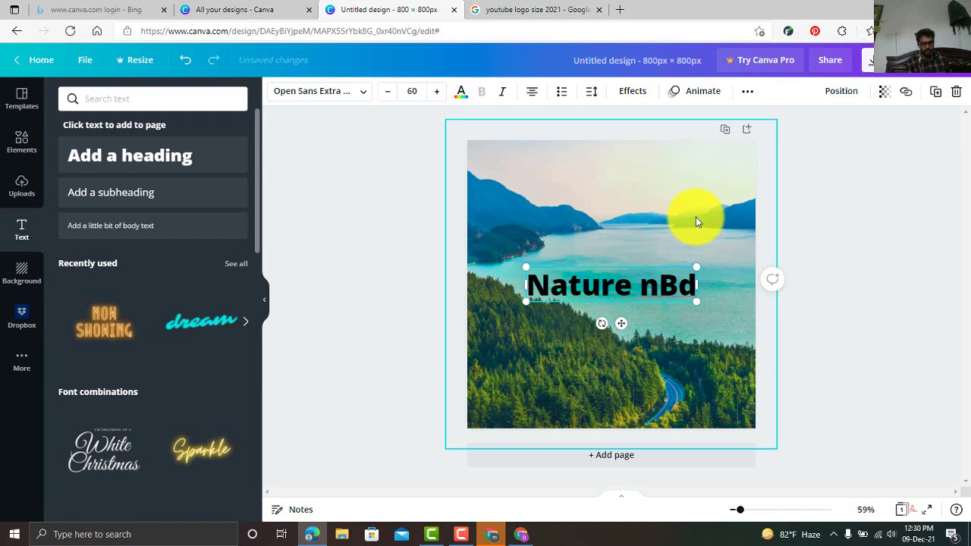
pyautogui.press('BackSpace')
pyautogui.press('BackSpace')
pyautogui.press('BackSpace')
pyautogui.press('BackSpace')
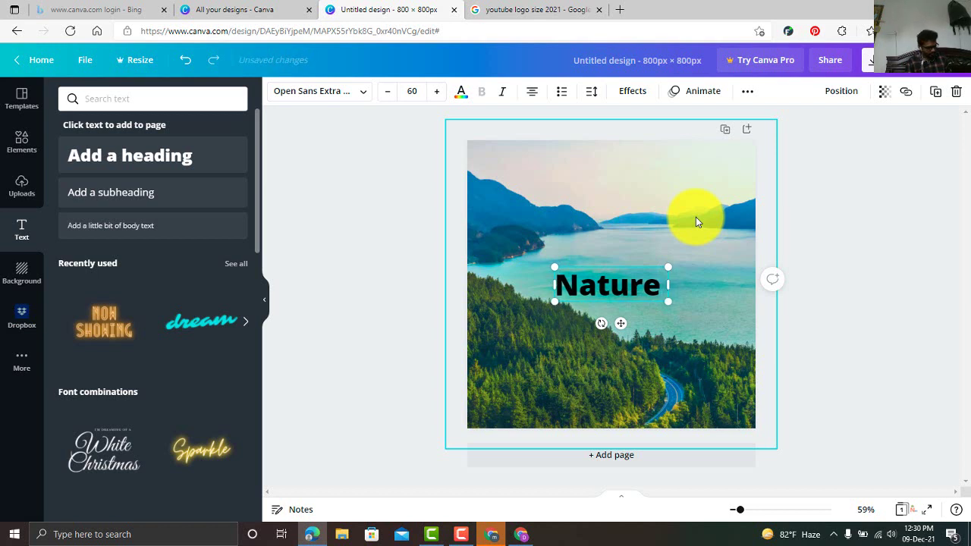
pyautogui.write('BD')
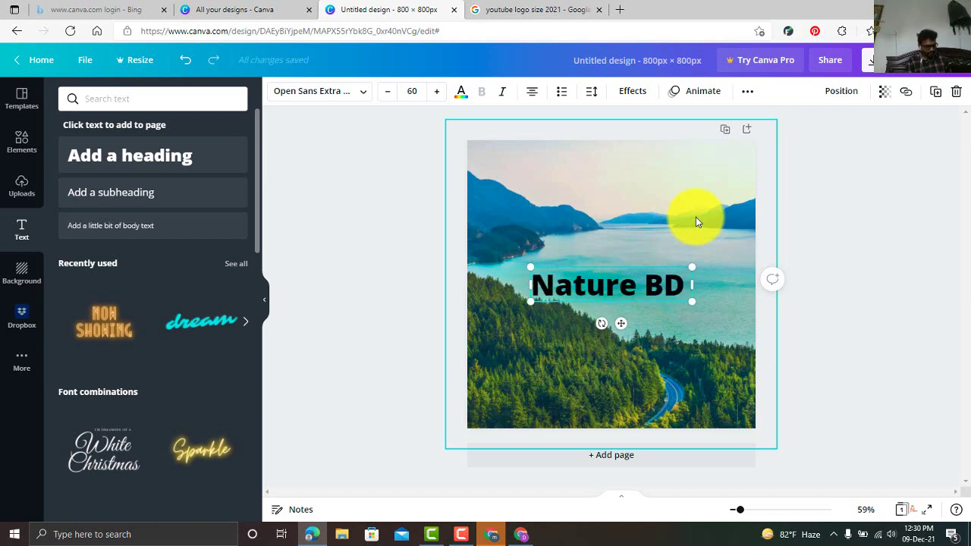
# - Extend the heading with "By" followed by the channel owner's first name
pyautogui.write(' By')
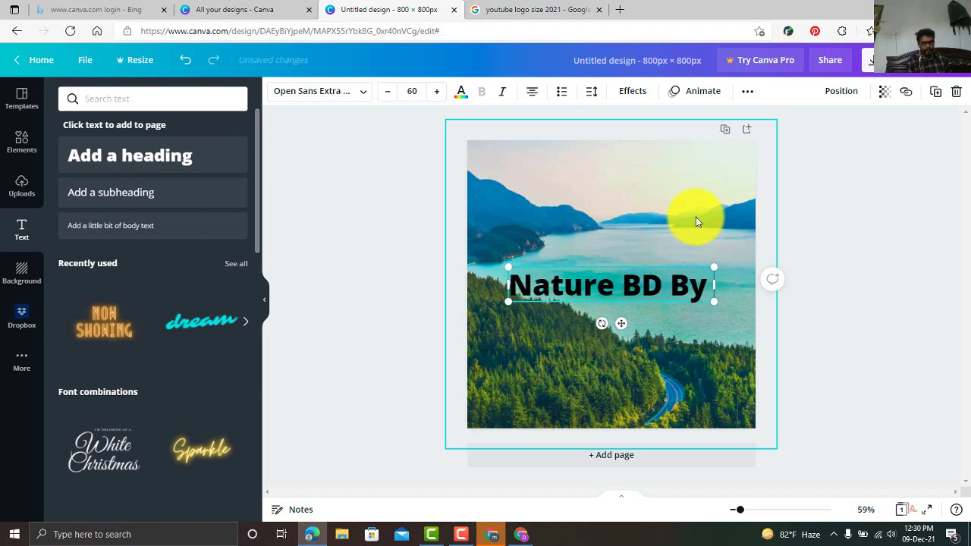
pyautogui.write(' M')
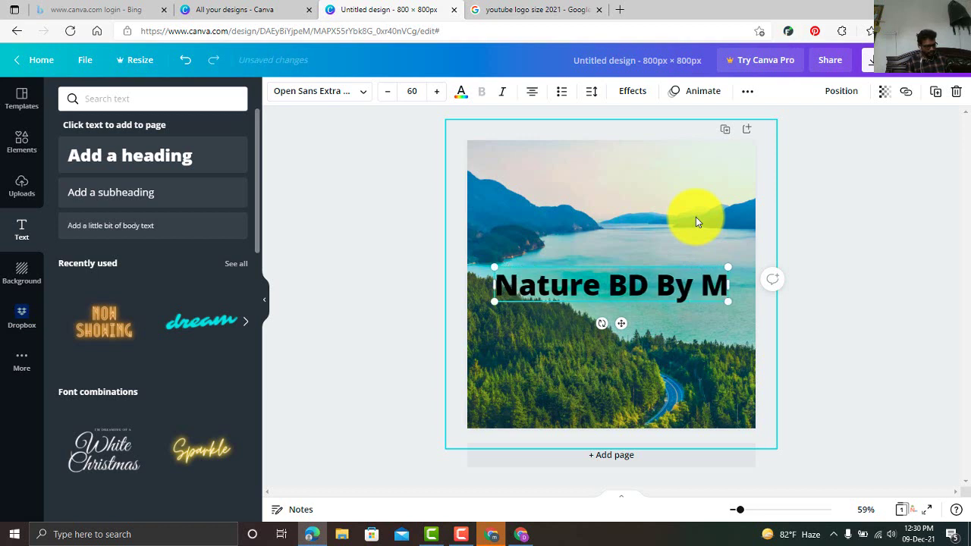
pyautogui.write('anos')
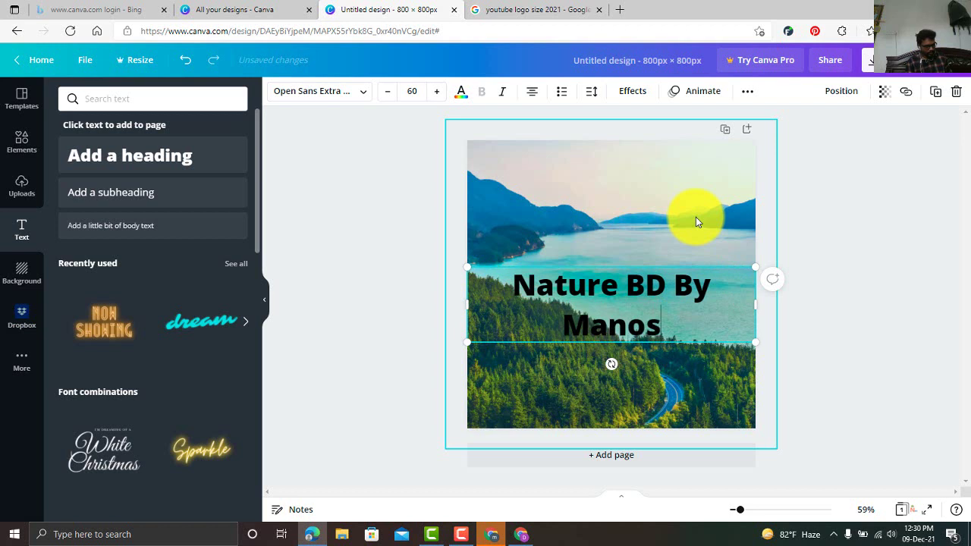
pyautogui.write('it')
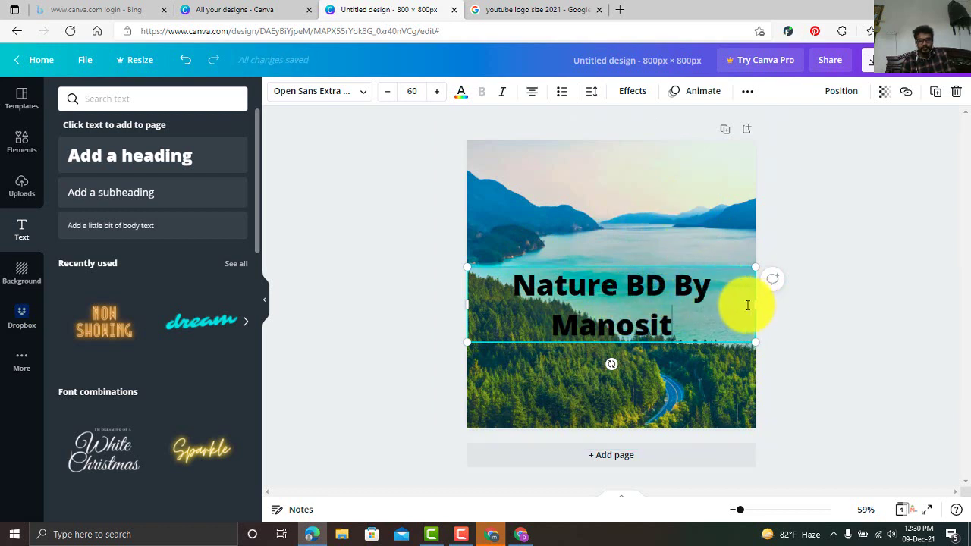
# - Narrow the heading's text box so the second line begins with "By", and move it over the lake near the page's centre
pyautogui.moveTo(751, 304); pyautogui.dragTo(650, 277)
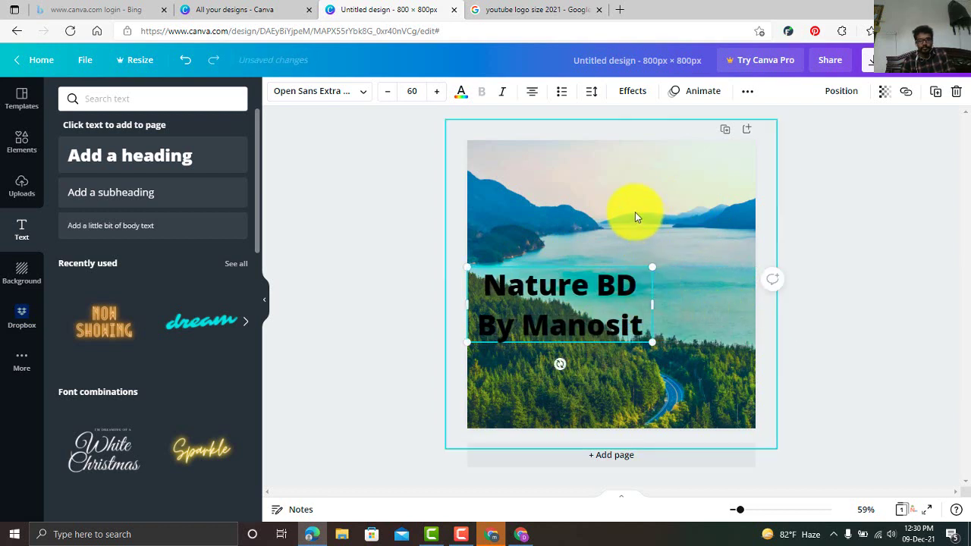
pyautogui.click(636, 217)
pyautogui.moveTo(561, 305); pyautogui.dragTo(622, 278)
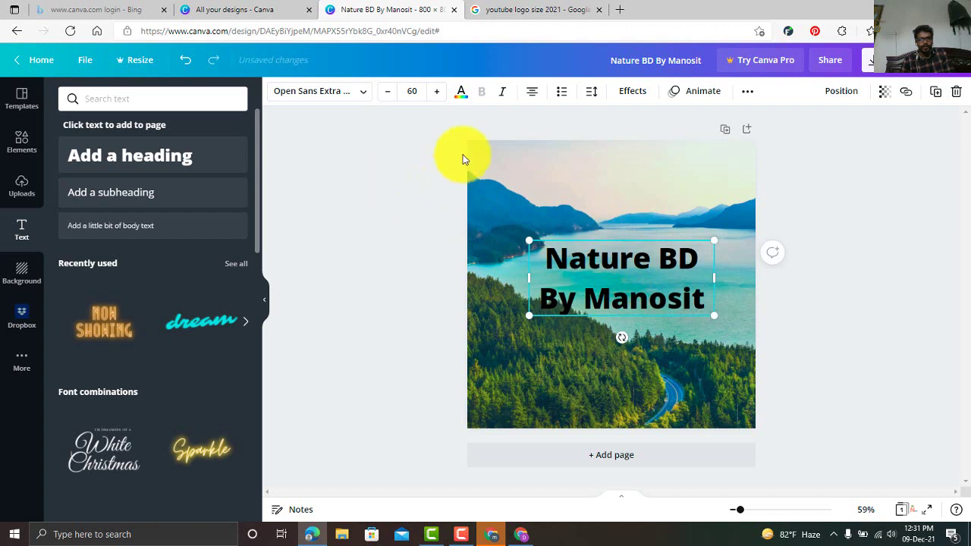
# - Try red, white, dark blue and violet as the heading's text colour
pyautogui.click(460, 101)
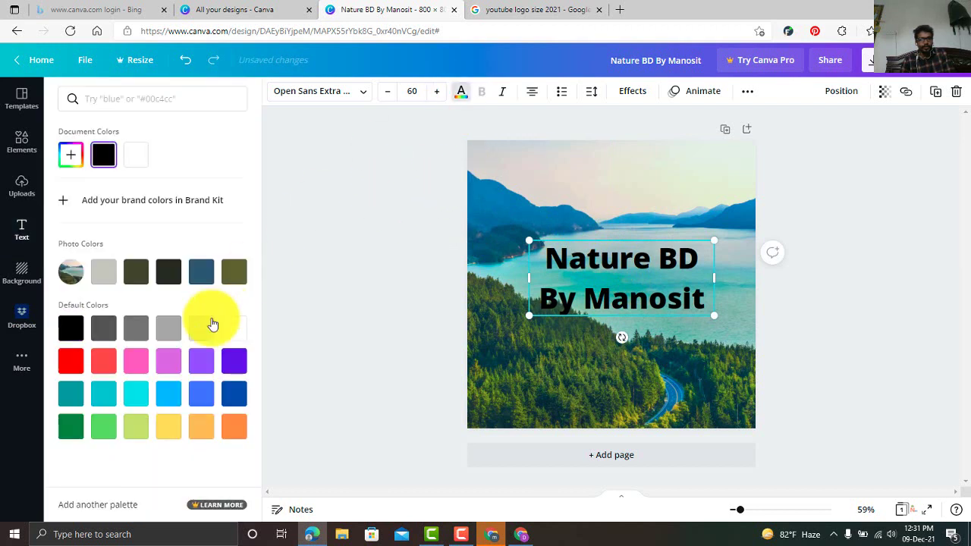
pyautogui.click(70, 365)
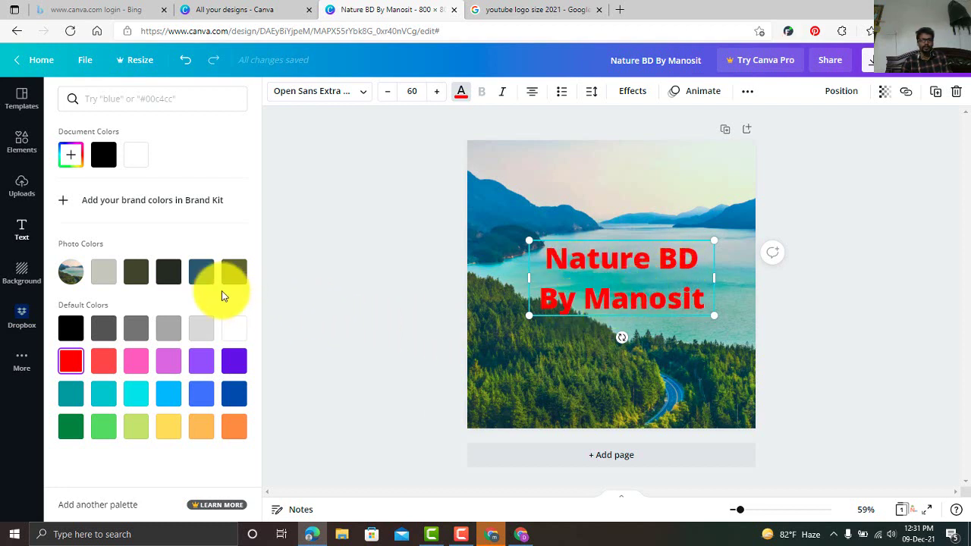
pyautogui.click(233, 329)
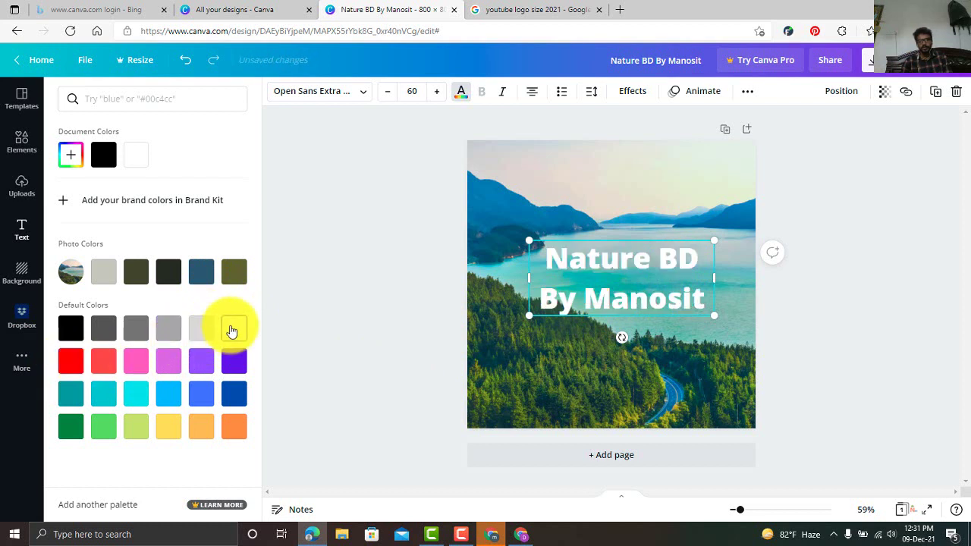
pyautogui.click(70, 364)
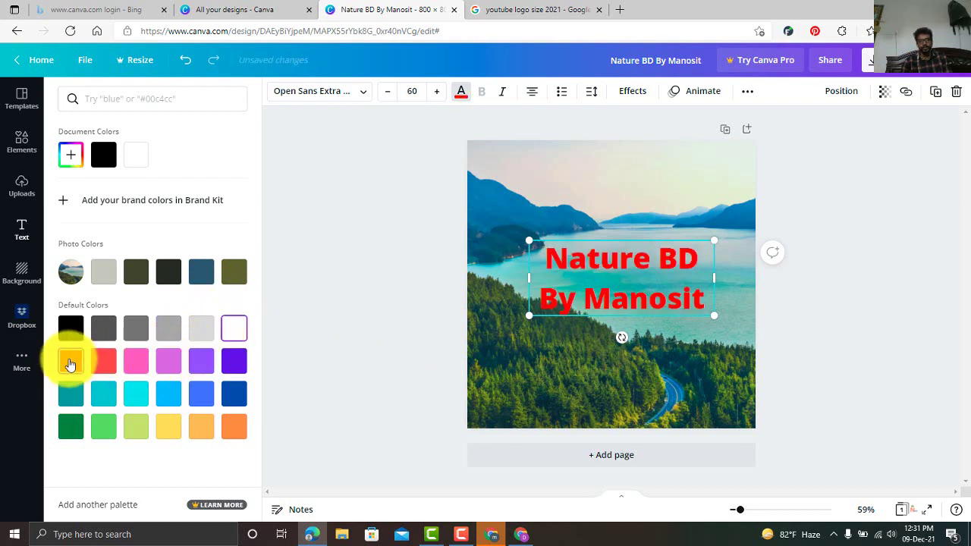
pyautogui.click(235, 393)
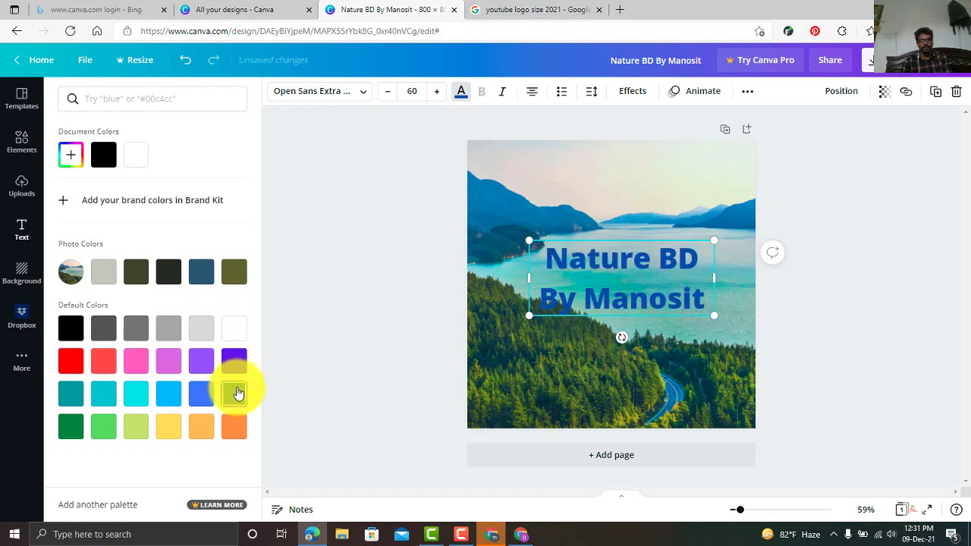
pyautogui.click(234, 360)
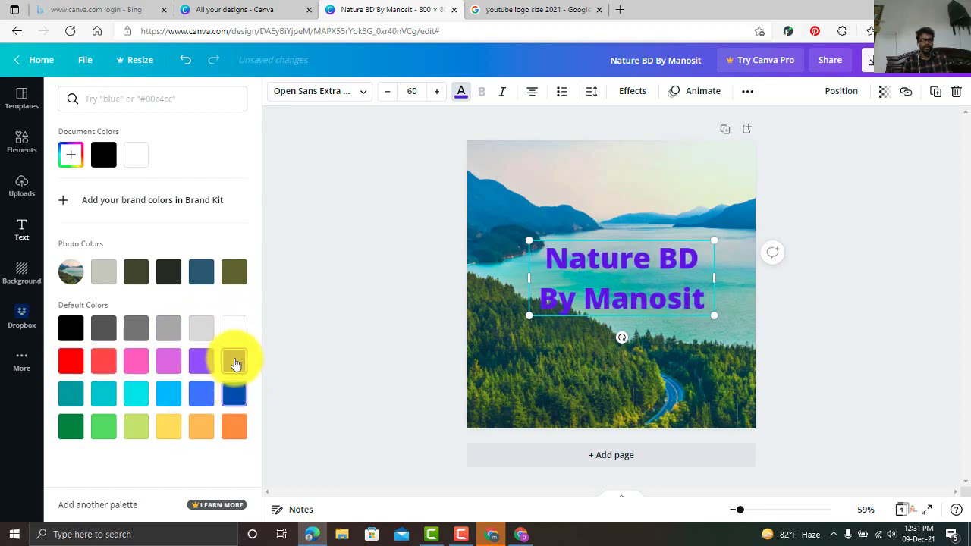
# - Colour the heading text yellow and deepen it to the custom shade #EFC108
pyautogui.click(164, 431)
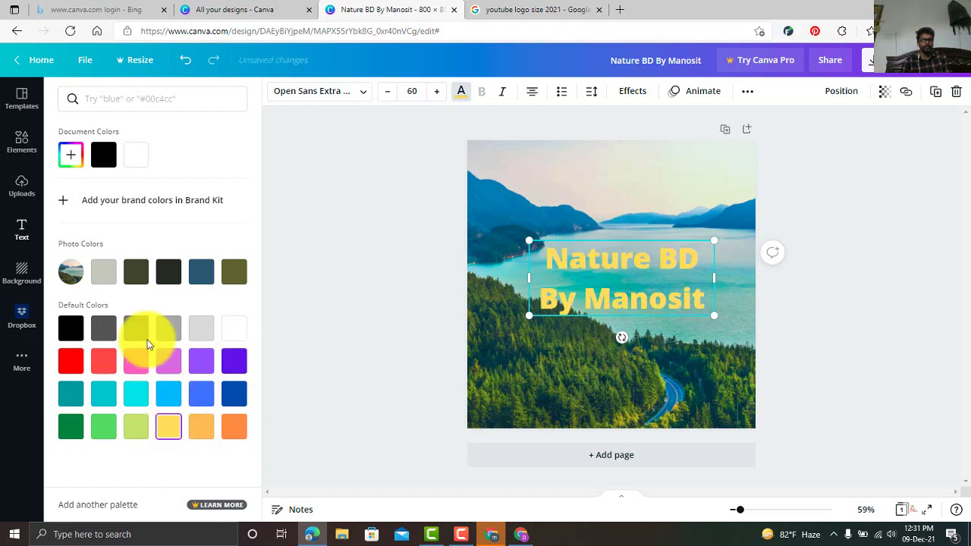
pyautogui.click(70, 155)
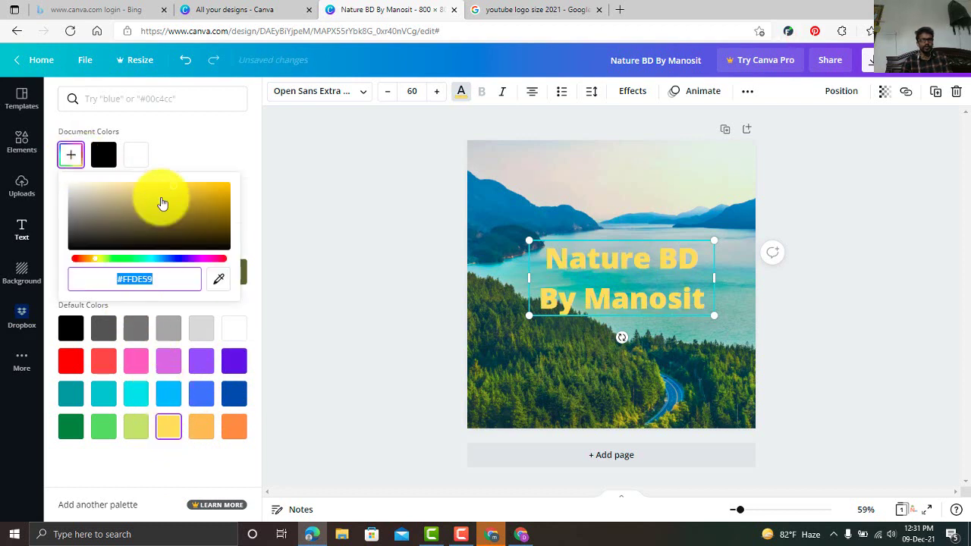
pyautogui.click(225, 186)
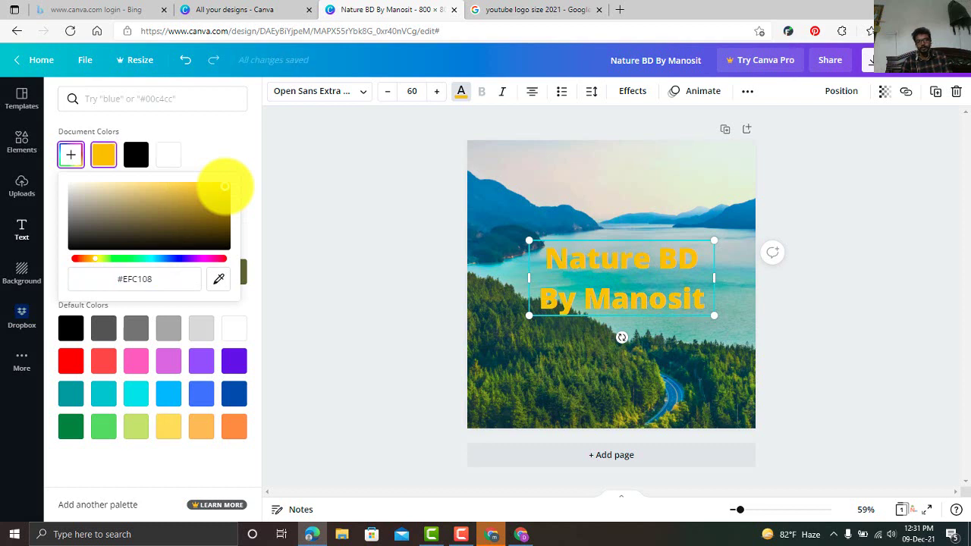
# - Colour the heading text red and enlarge it to font size 68, then scale it slightly to 67.4
pyautogui.click(69, 362)
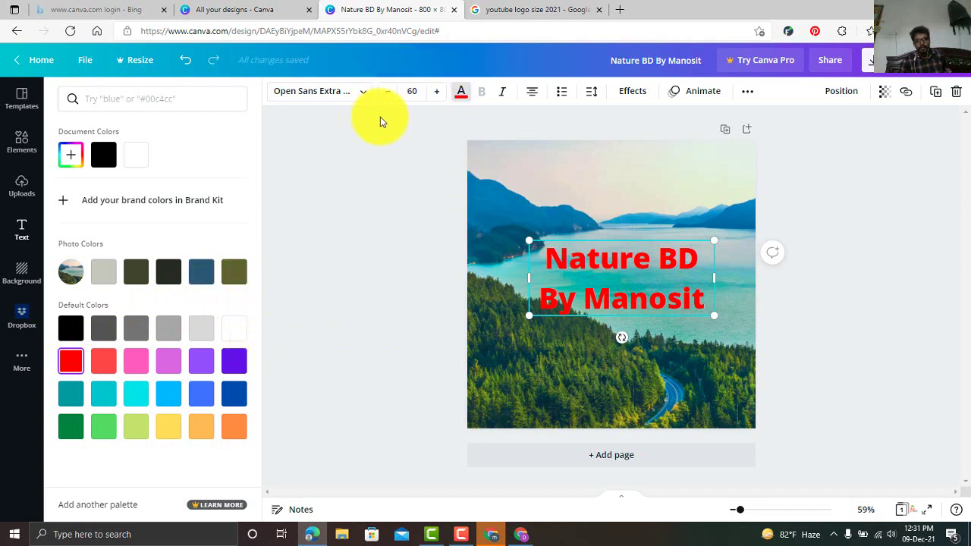
pyautogui.click(438, 94)
pyautogui.click(438, 94)
pyautogui.click(438, 94)
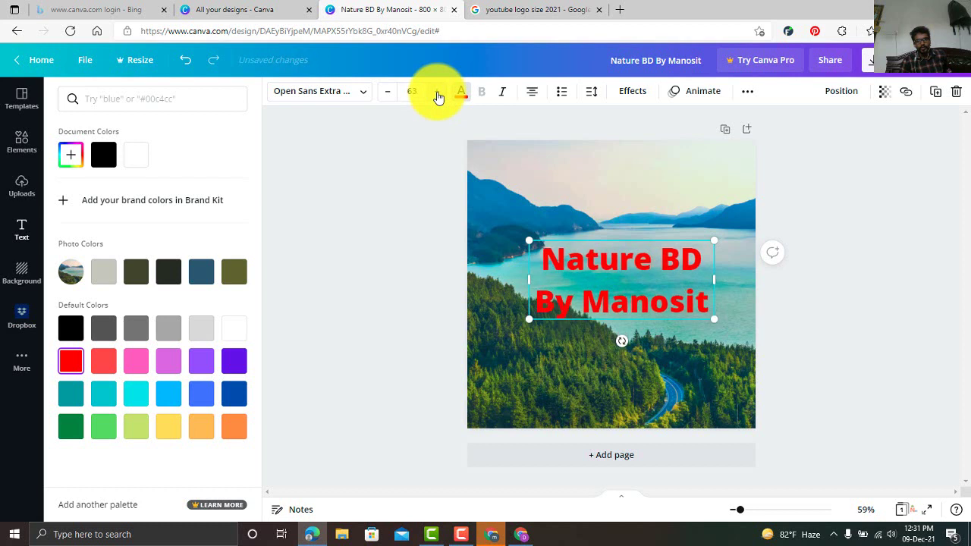
pyautogui.click(438, 95)
pyautogui.click(438, 94)
pyautogui.click(438, 94)
pyautogui.click(438, 94)
pyautogui.click(438, 94)
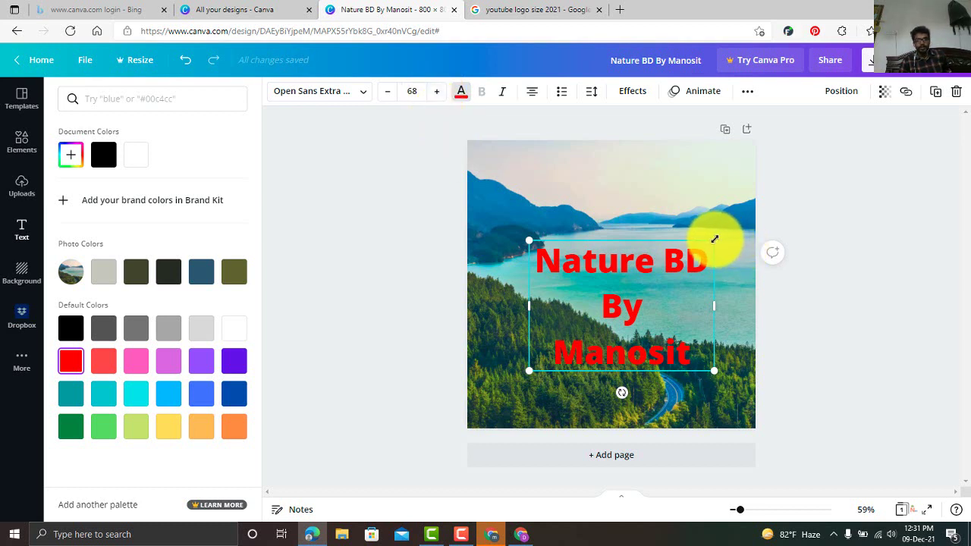
pyautogui.moveTo(714, 239)
pyautogui.mouseDown()
pyautogui.moveTo(753, 200)
pyautogui.moveTo(644, 253)
pyautogui.moveTo(603, 308)
pyautogui.moveTo(620, 291)
pyautogui.moveTo(721, 251)
pyautogui.mouseUp()
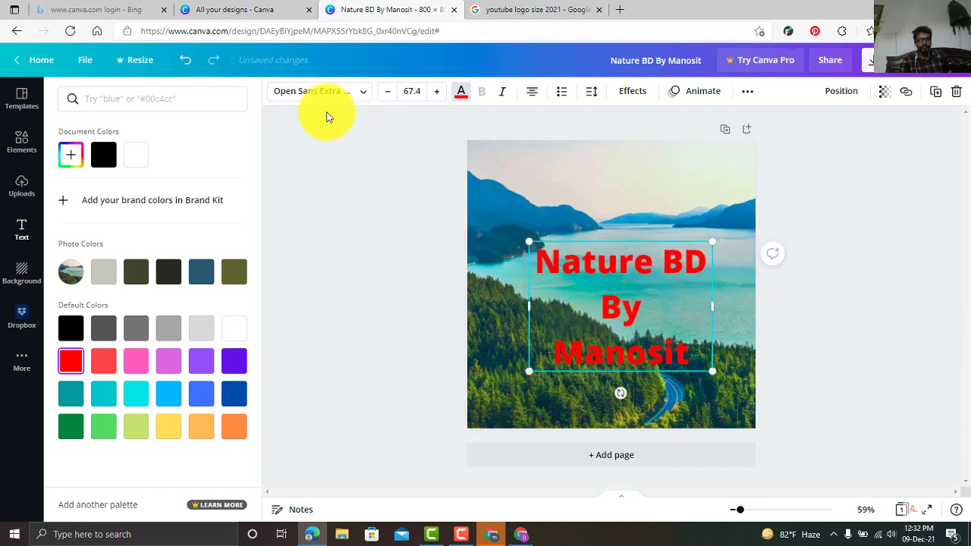
# - Try the Gagalin and Archivo Black fonts on the heading, and settle on Anton
pyautogui.click(365, 92)
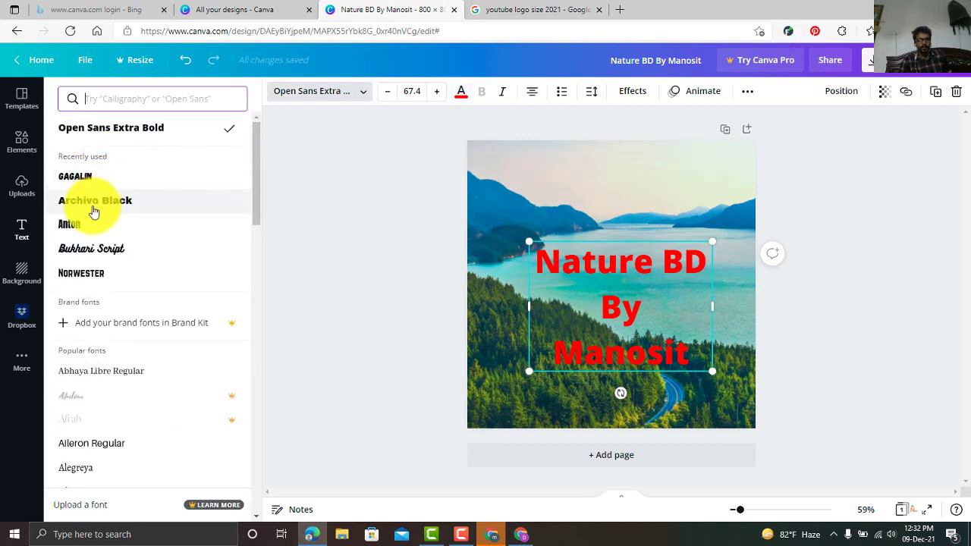
pyautogui.click(89, 178)
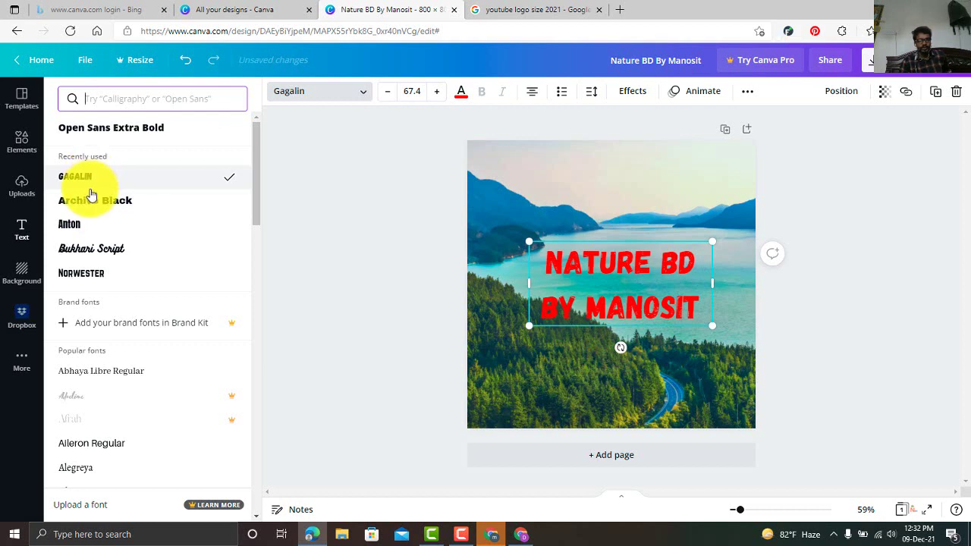
pyautogui.click(91, 204)
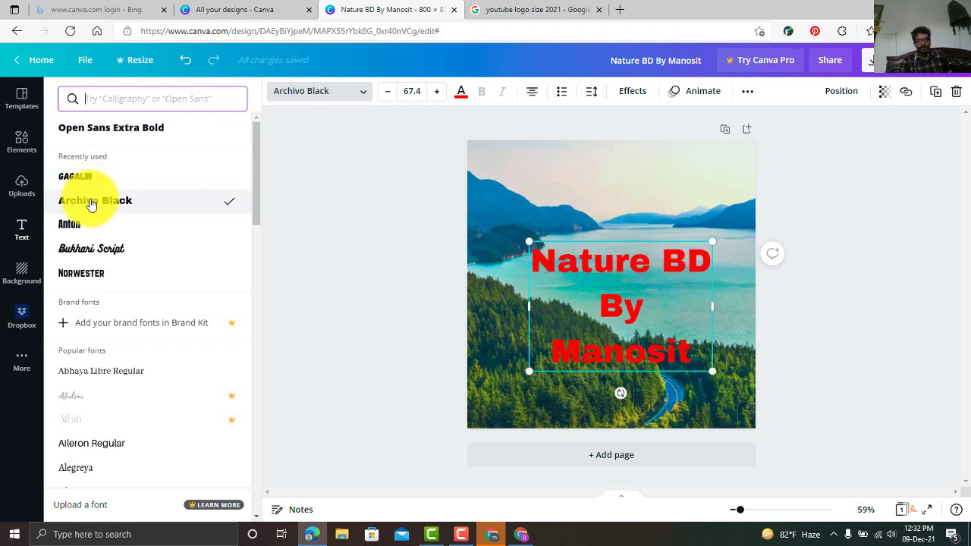
pyautogui.click(71, 226)
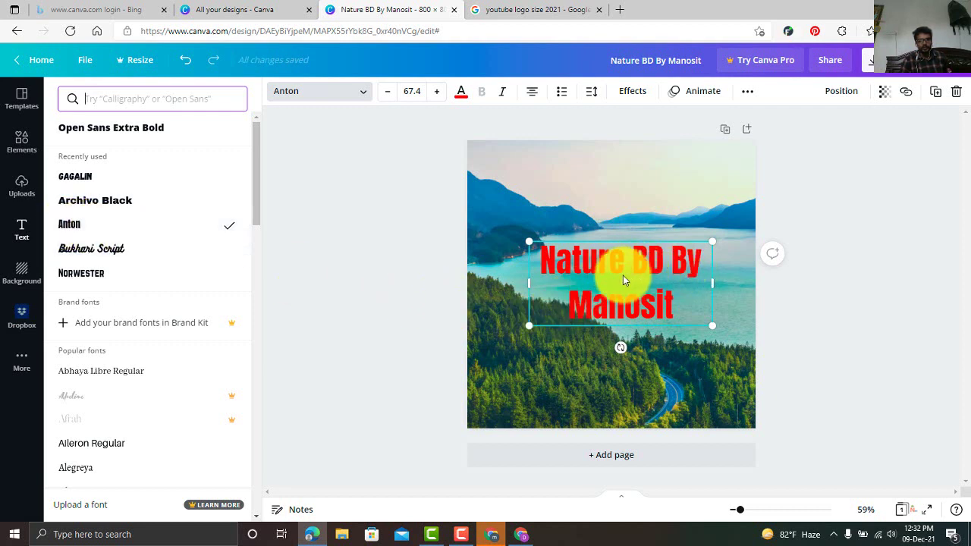
# - Delete "By" and the channel owner's first name from the heading, leaving only "Nature BD"
pyautogui.click(686, 305)
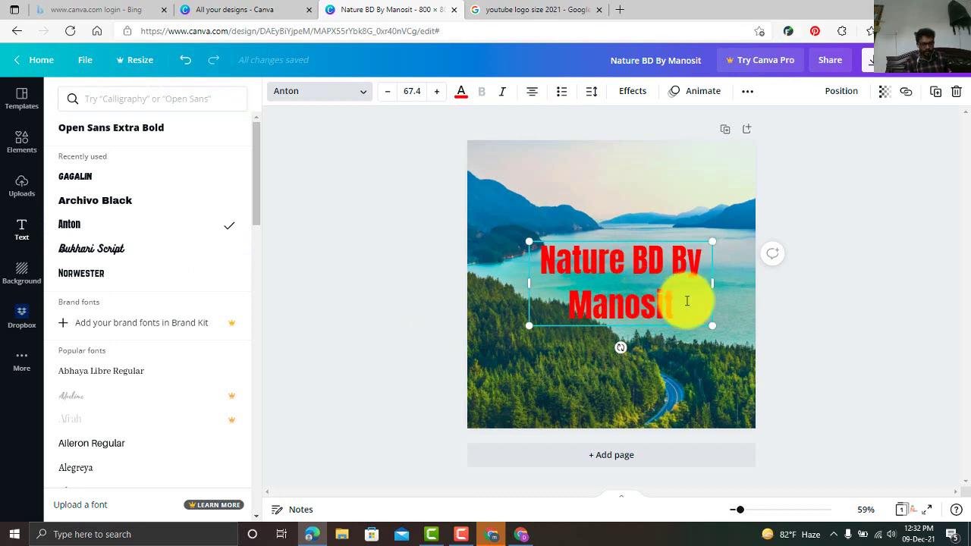
pyautogui.press('BackSpace')
pyautogui.press('BackSpace')
pyautogui.press('BackSpace')
pyautogui.press('BackSpace')
pyautogui.press('BackSpace')
pyautogui.press('BackSpace')
pyautogui.press('BackSpace')
pyautogui.press('BackSpace')
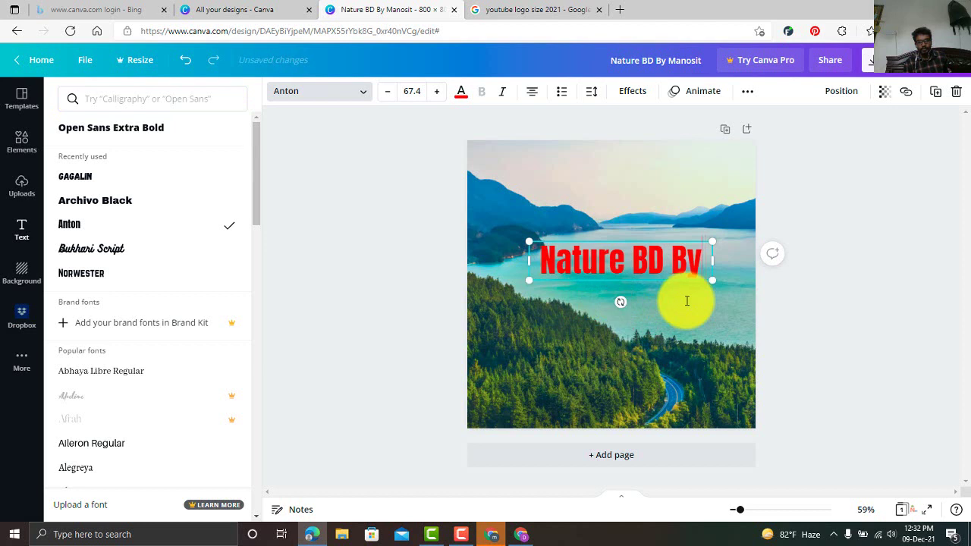
pyautogui.press('BackSpace')
pyautogui.press('BackSpace')
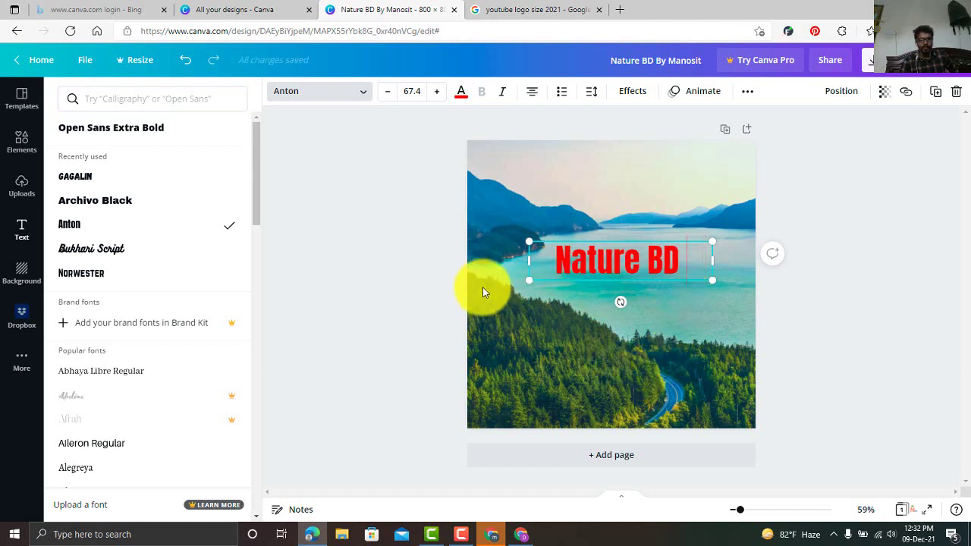
# - Add a heading reading "BY" just below the "Nature BD" title
pyautogui.click(549, 331)
pyautogui.click(551, 331)
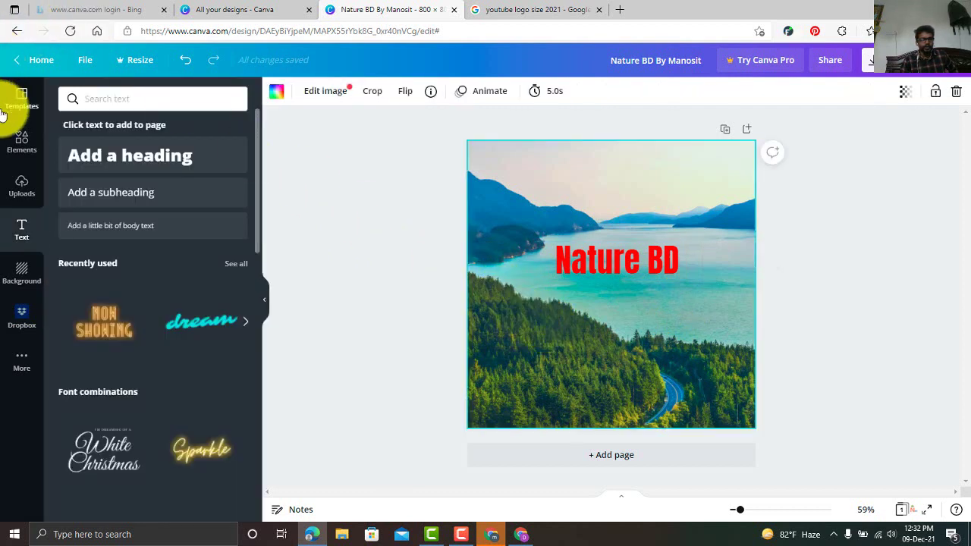
pyautogui.click(98, 165)
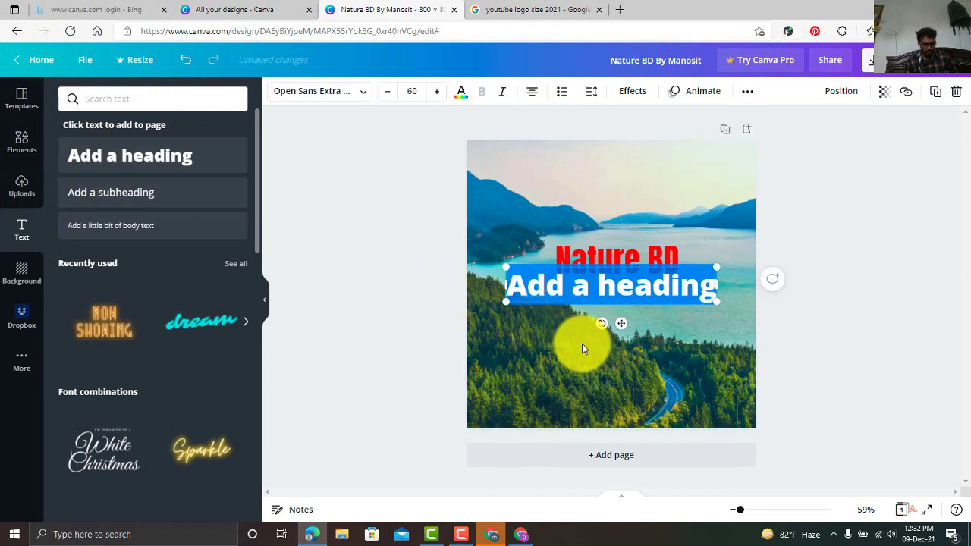
pyautogui.press('BackSpace')
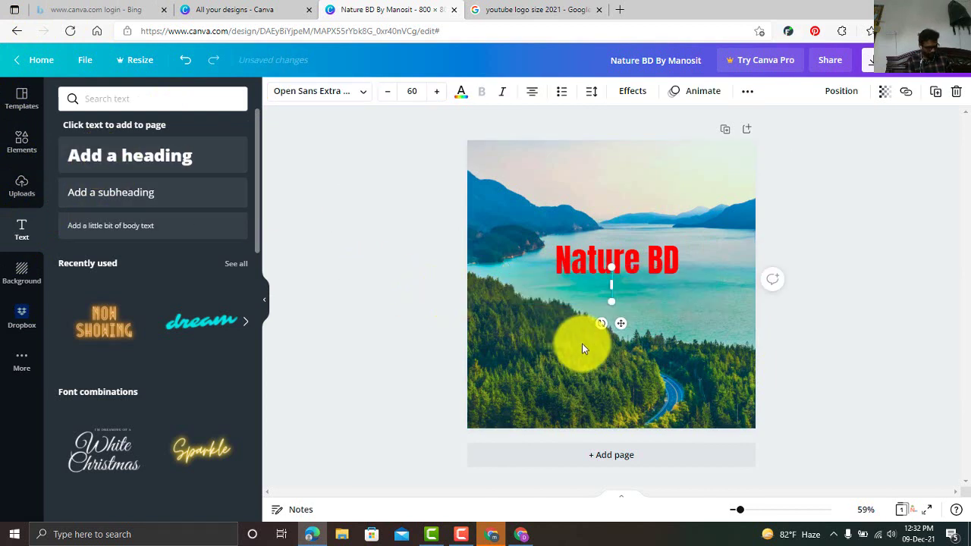
pyautogui.write('B')
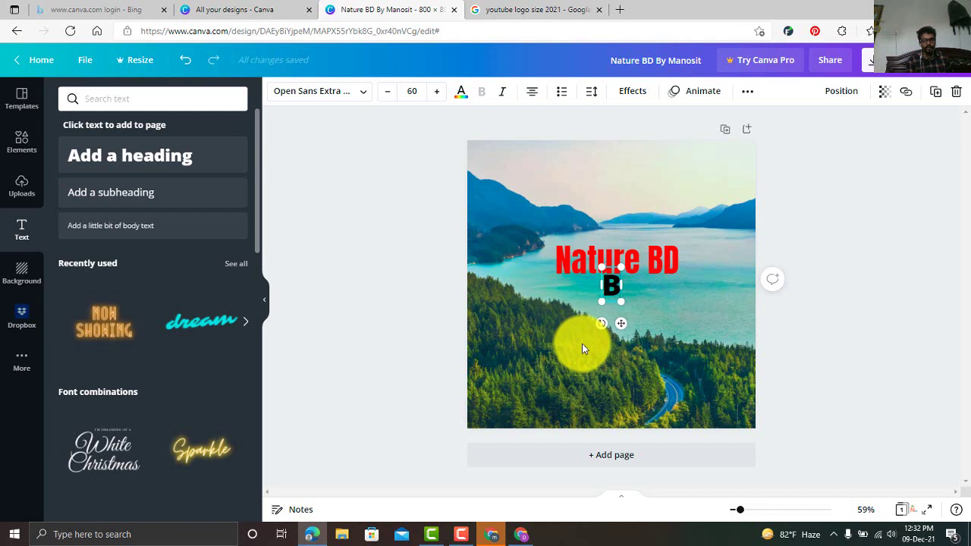
pyautogui.write('Y')
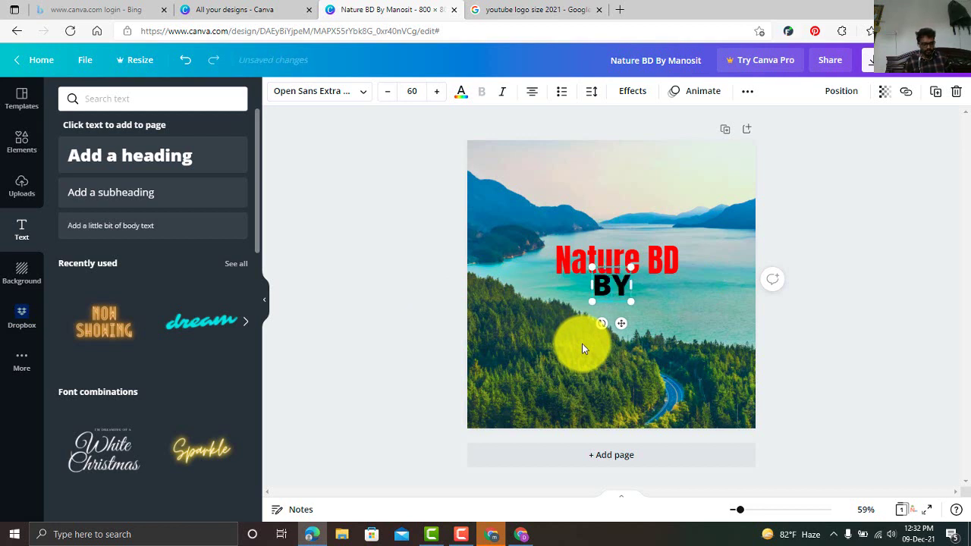
pyautogui.click(578, 385)
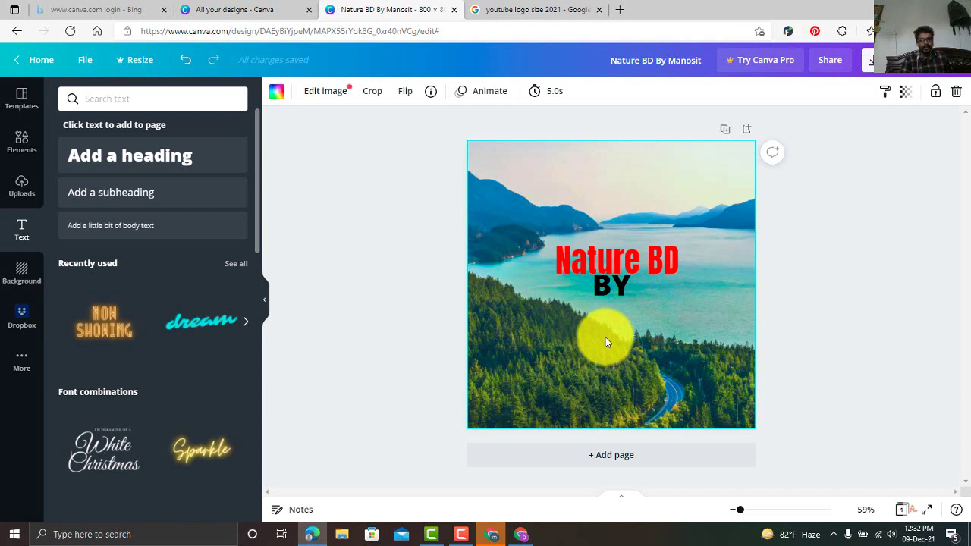
# - Add another heading containing the creator's first name
pyautogui.click(131, 165)
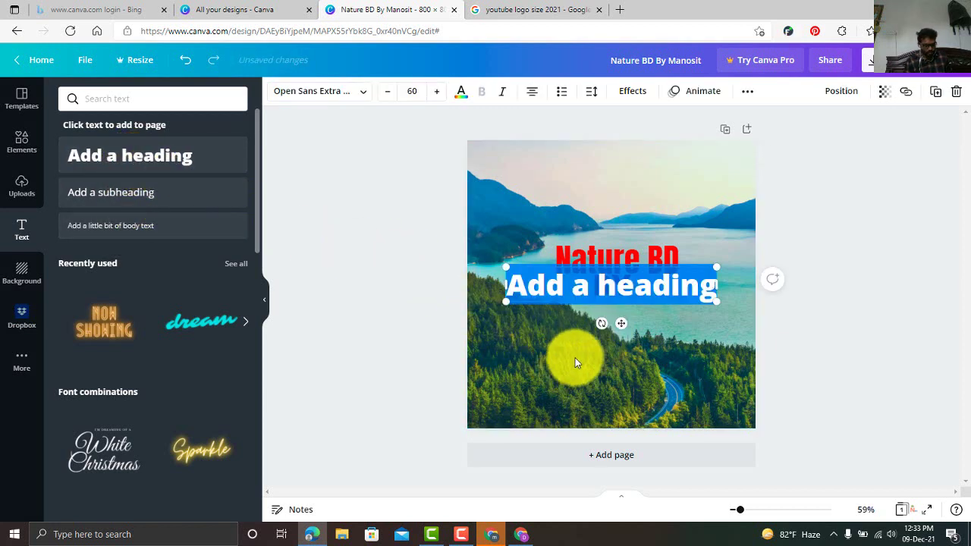
pyautogui.press('BackSpace')
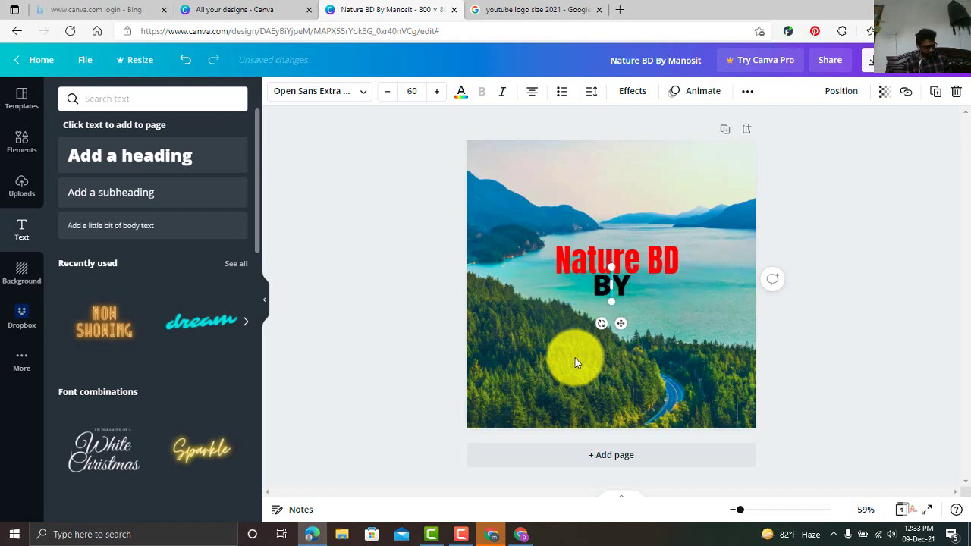
pyautogui.write('MAN')
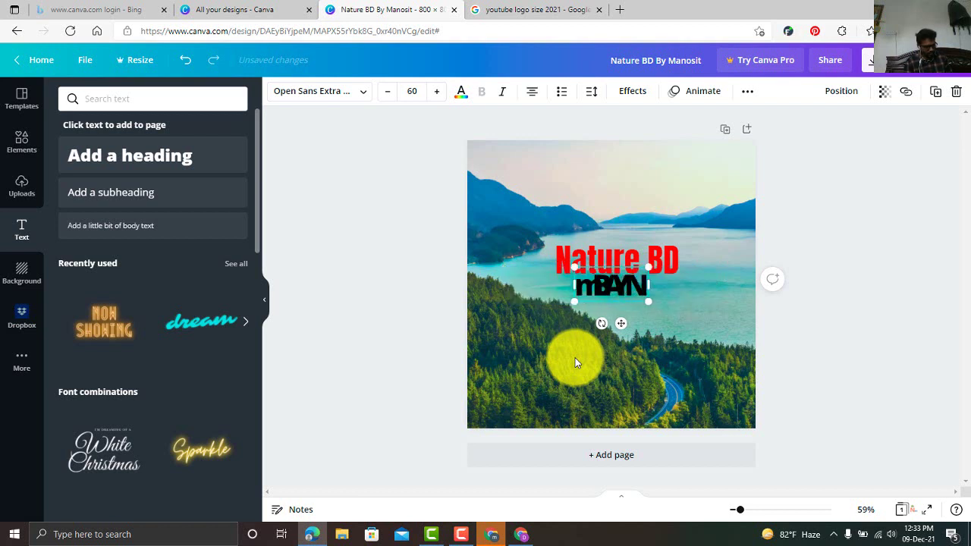
pyautogui.write('OSIT')
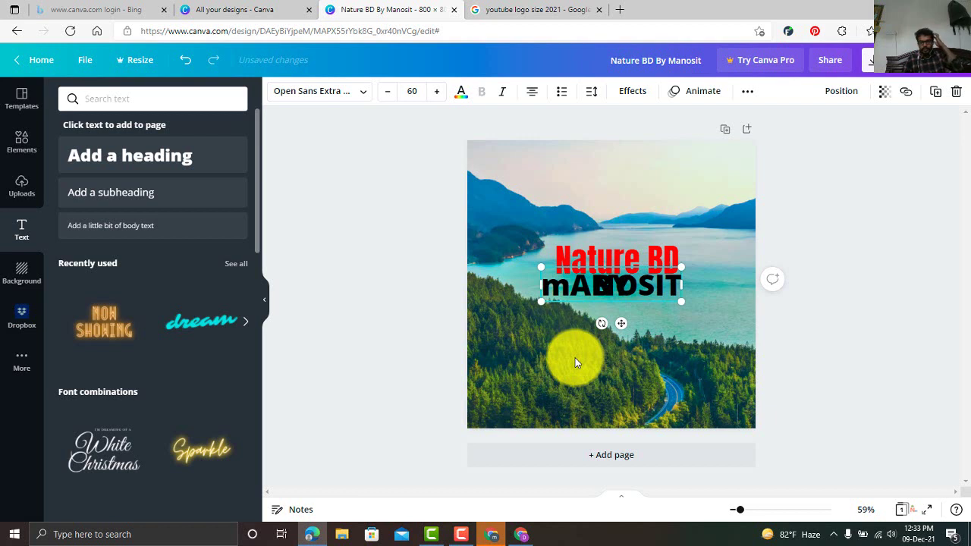
pyautogui.click(559, 390)
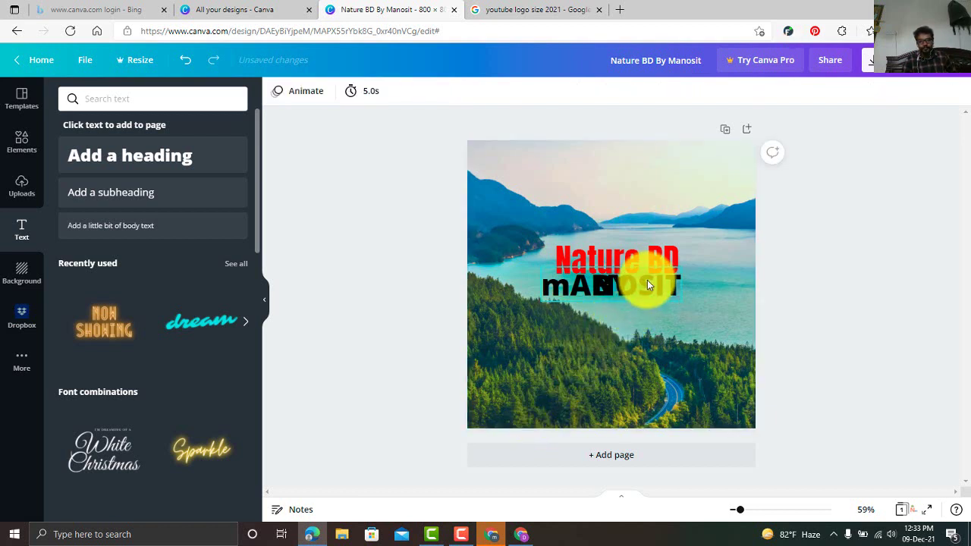
# - Separate the overlapping headings, placing the creator's name lowest and "BY" between it and the "Nature BD" title
pyautogui.moveTo(648, 285); pyautogui.dragTo(656, 324)
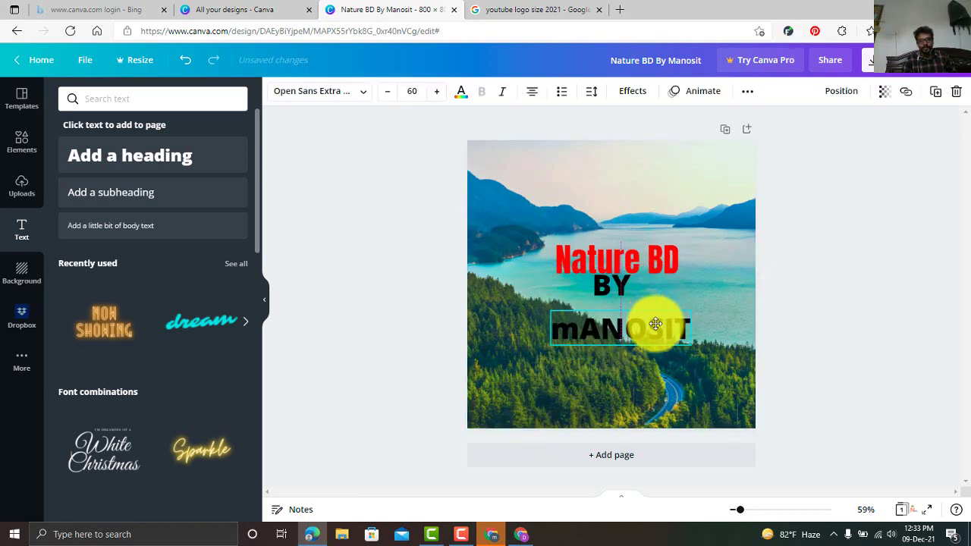
pyautogui.moveTo(620, 290); pyautogui.dragTo(630, 303)
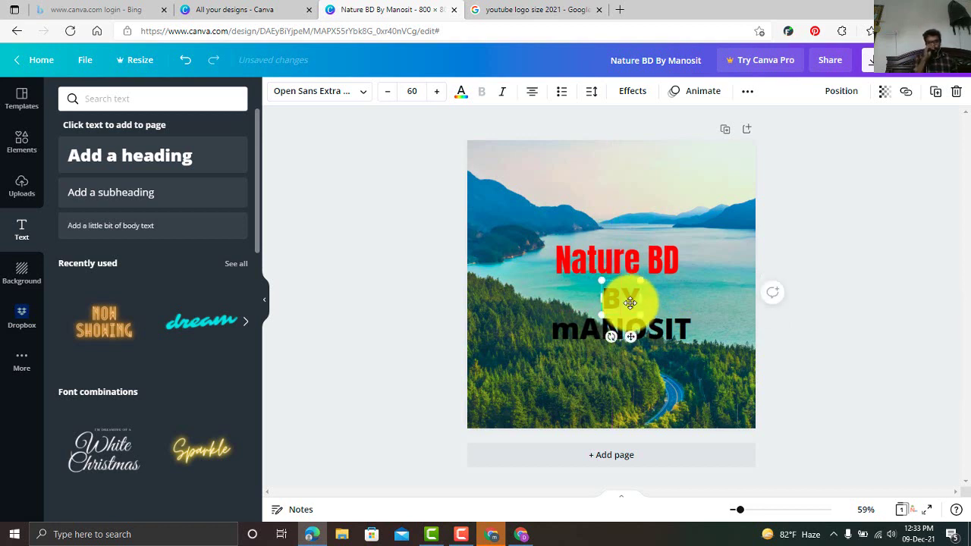
pyautogui.click(628, 270)
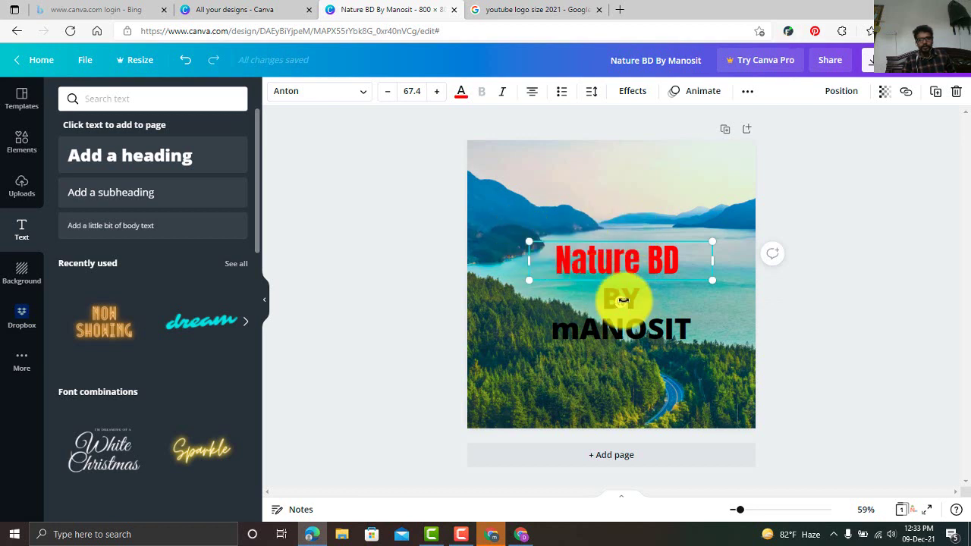
# - Color both the "BY" text and the creator's name red
pyautogui.click(621, 300)
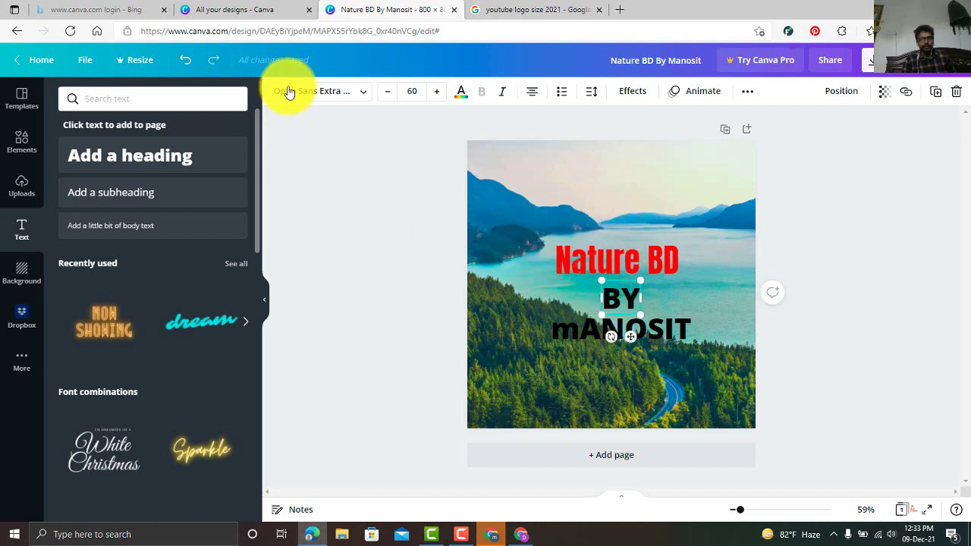
pyautogui.click(461, 93)
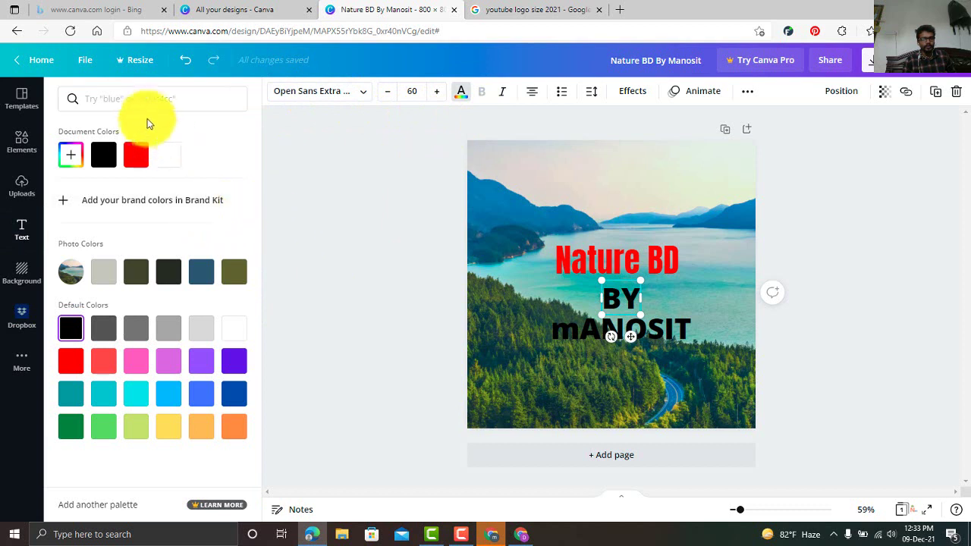
pyautogui.click(70, 360)
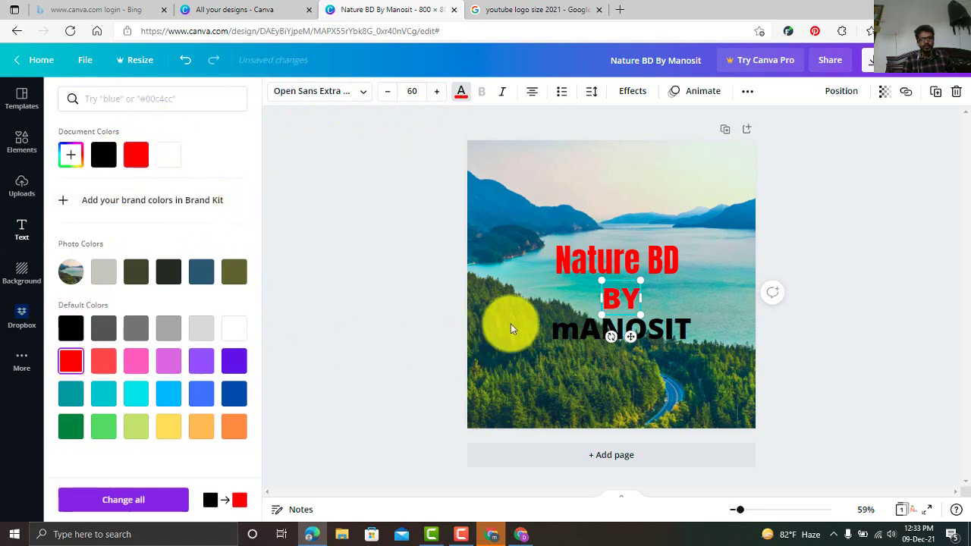
pyautogui.click(574, 332)
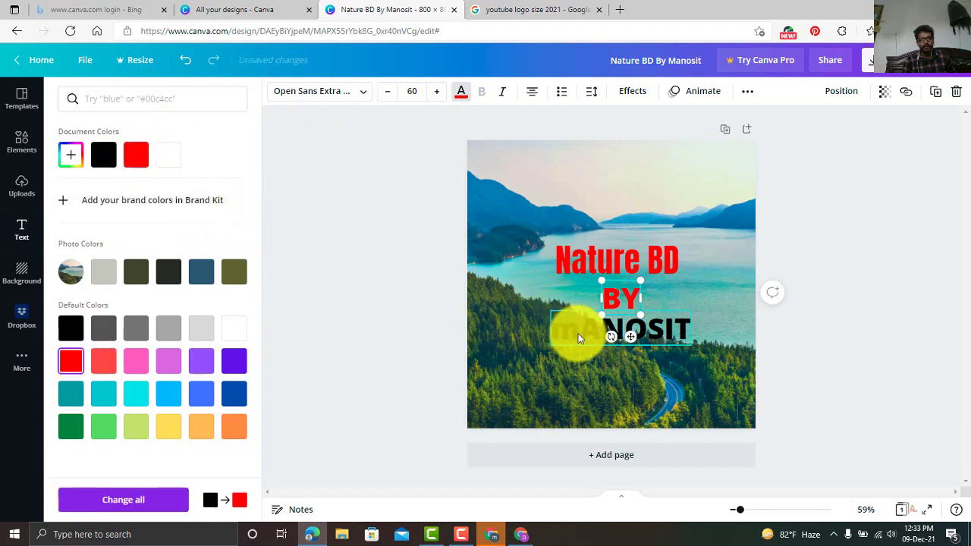
pyautogui.click(67, 360)
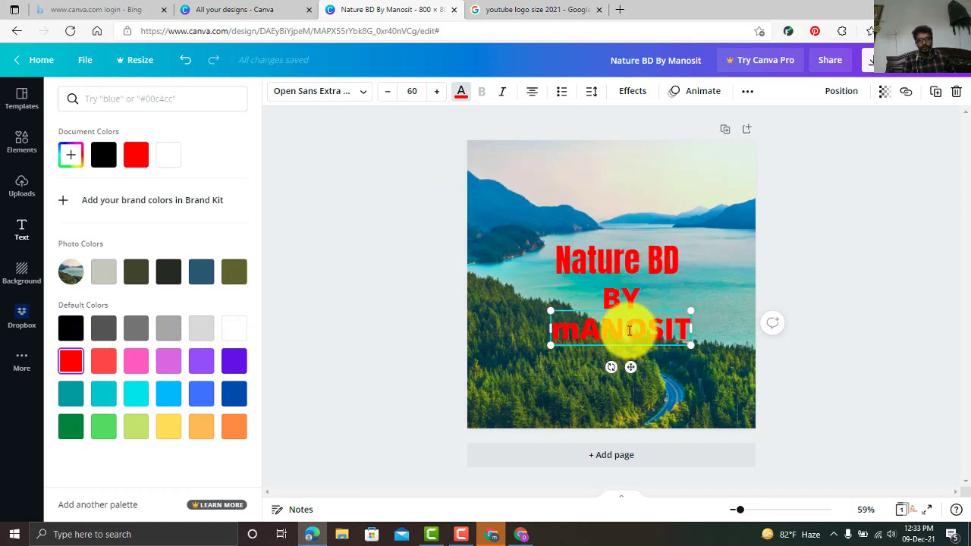
# - Set the font of the "BY" text and the creator's name to Anton
pyautogui.click(620, 305)
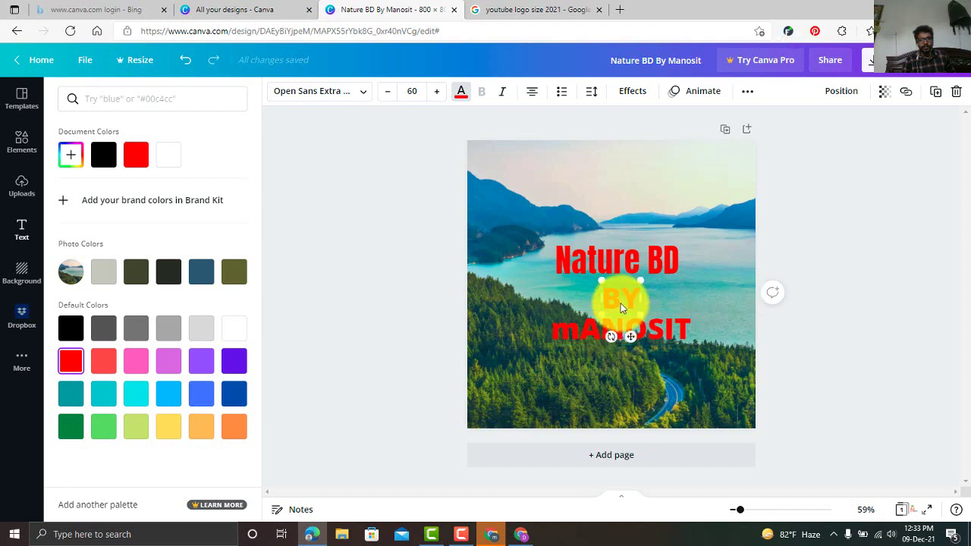
pyautogui.click(337, 92)
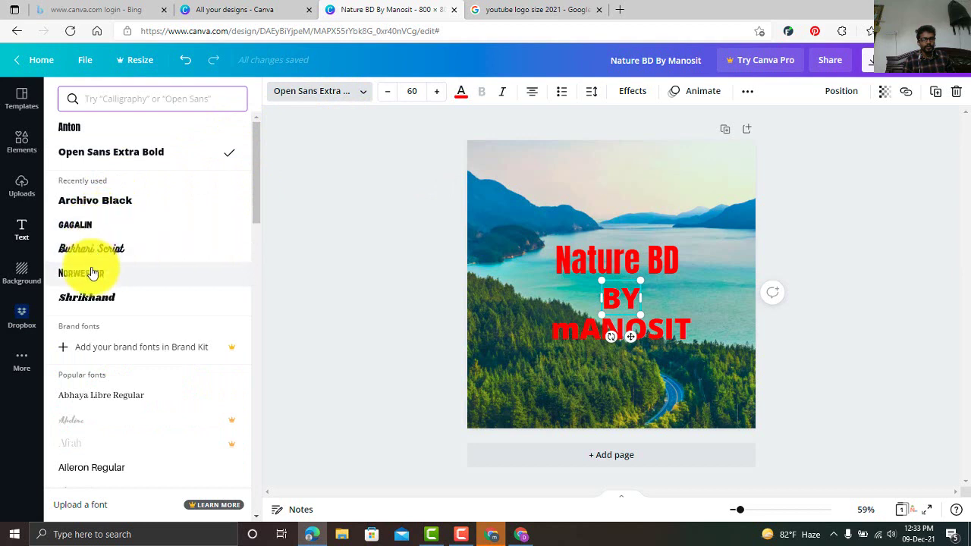
pyautogui.click(76, 127)
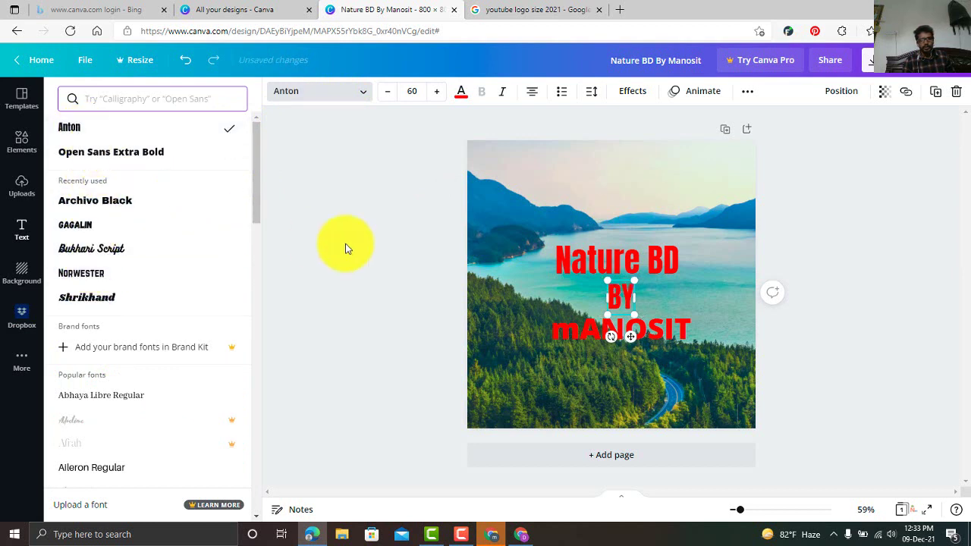
pyautogui.click(592, 329)
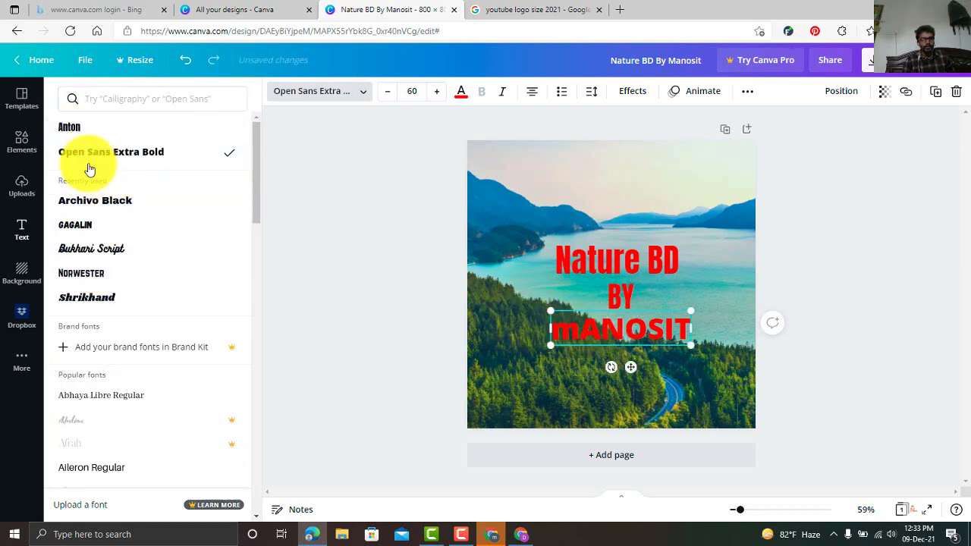
pyautogui.click(76, 129)
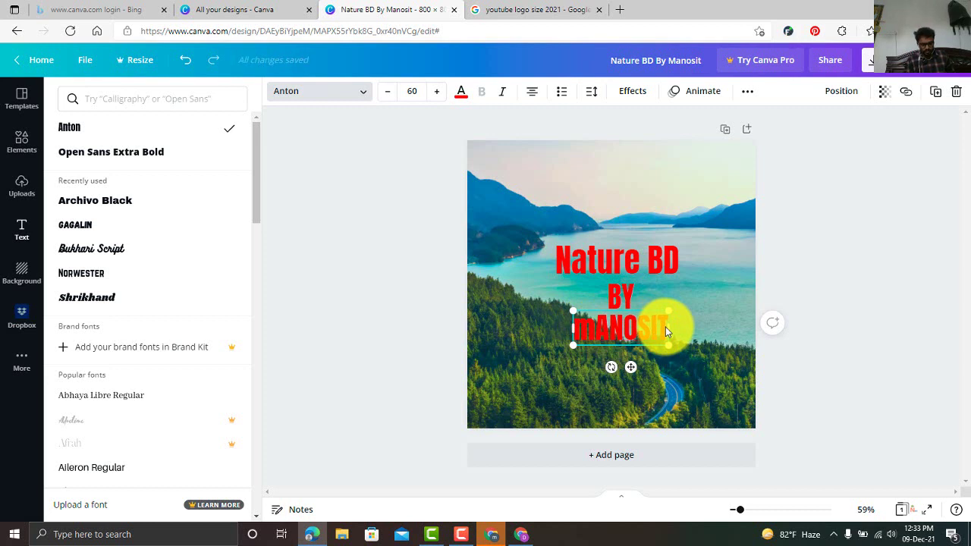
# - Replace the name heading's text with the creator's name, capitalizing only its first letter
pyautogui.press('BackSpace')
pyautogui.press('BackSpace')
pyautogui.press('BackSpace')
pyautogui.press('BackSpace')
pyautogui.press('BackSpace')
pyautogui.press('BackSpace')
pyautogui.press('BackSpace')
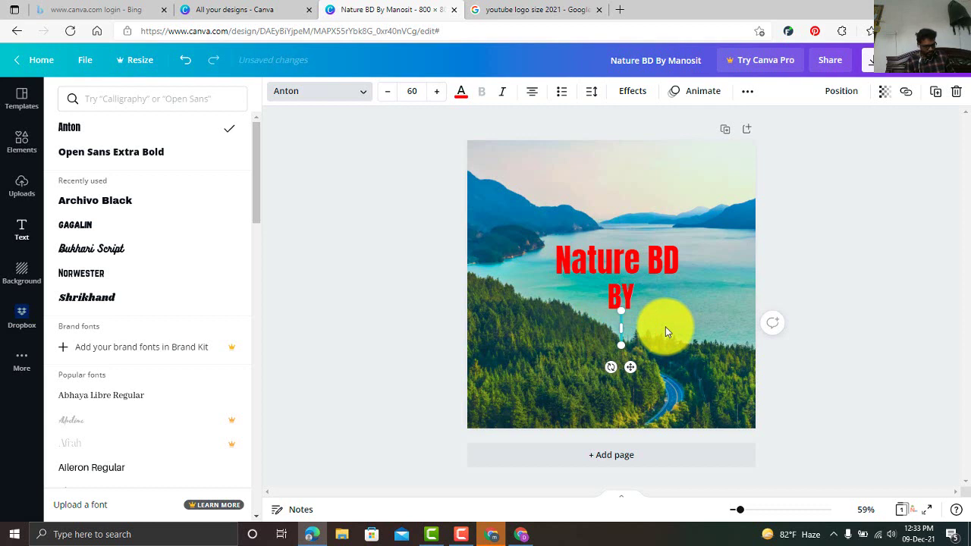
pyautogui.write('Manosit')
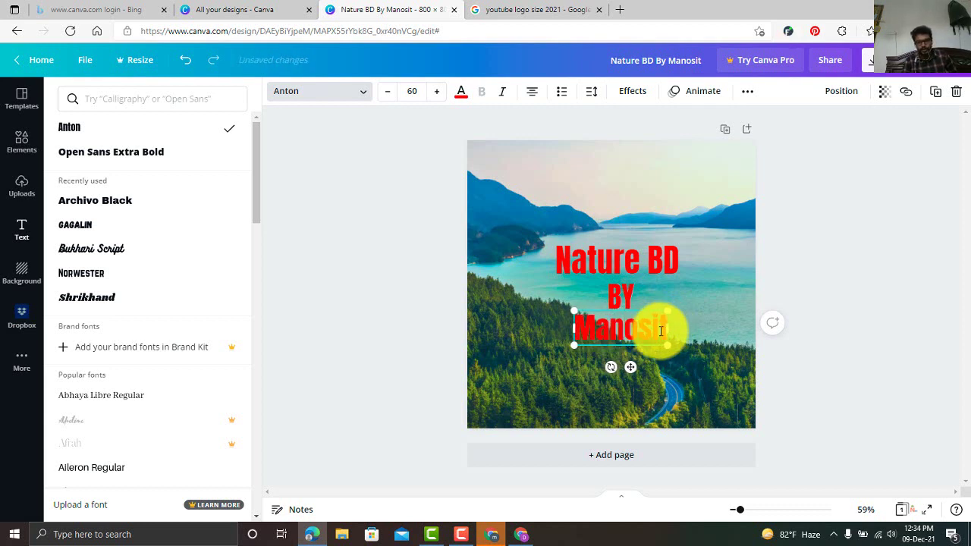
pyautogui.press('Escape')
pyautogui.click(703, 343)
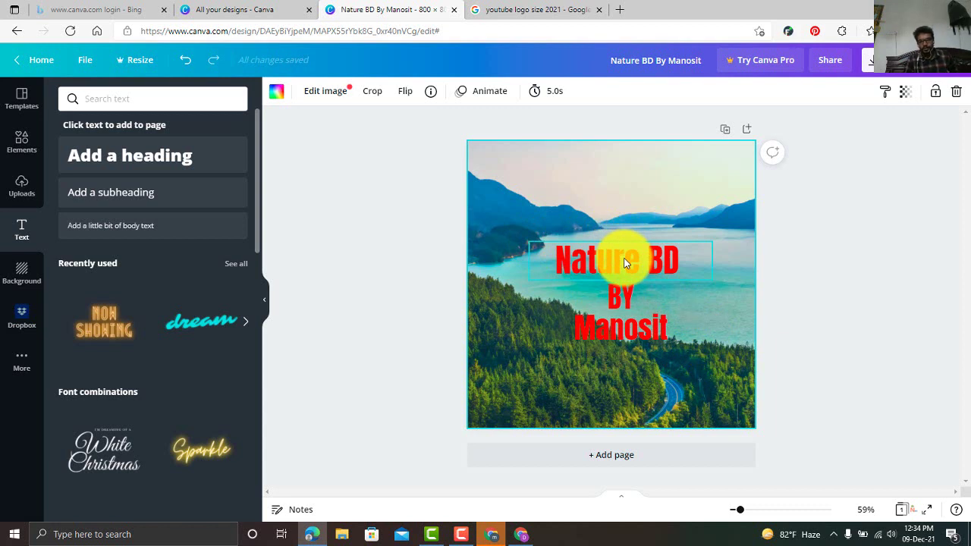
# - Enlarge the "Nature BD" title to font size about 89.8 and move it higher on the image
pyautogui.click(673, 255)
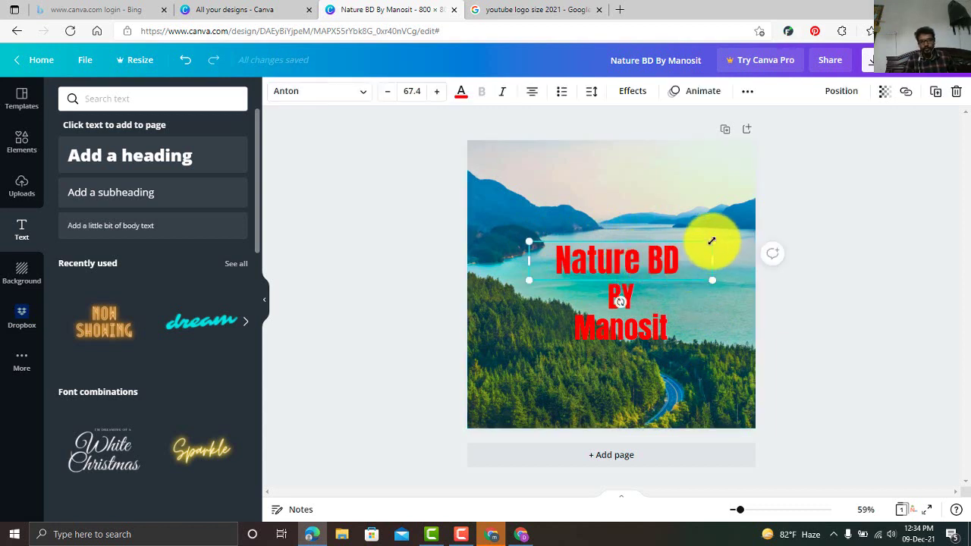
pyautogui.moveTo(711, 243); pyautogui.dragTo(772, 218)
pyautogui.moveTo(673, 245); pyautogui.dragTo(651, 209)
# - Shrink the "BY" text and place it centered just beneath the "Nature BD" title
pyautogui.click(630, 292)
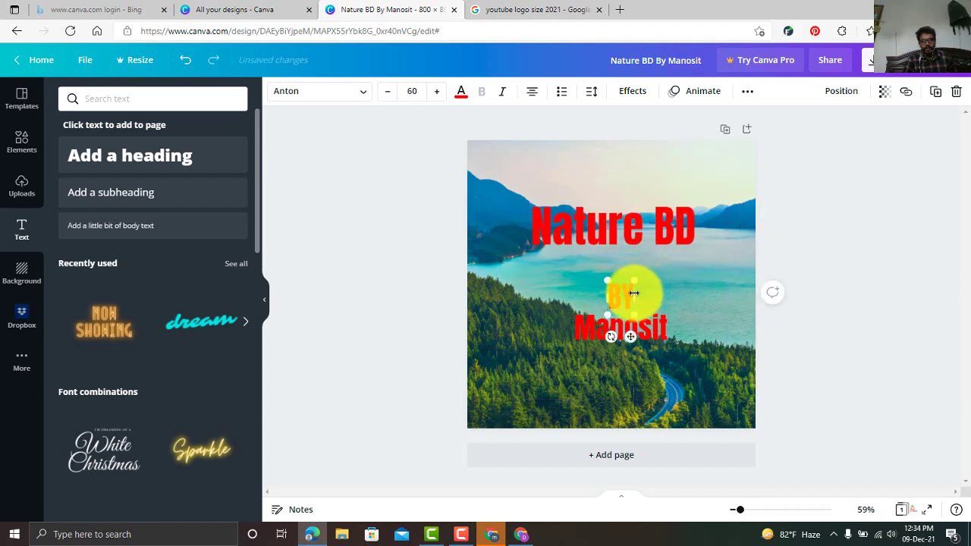
pyautogui.moveTo(636, 281)
pyautogui.mouseDown()
pyautogui.moveTo(623, 284)
pyautogui.moveTo(639, 275)
pyautogui.moveTo(623, 271)
pyautogui.moveTo(629, 279)
pyautogui.mouseUp()
pyautogui.click(665, 280)
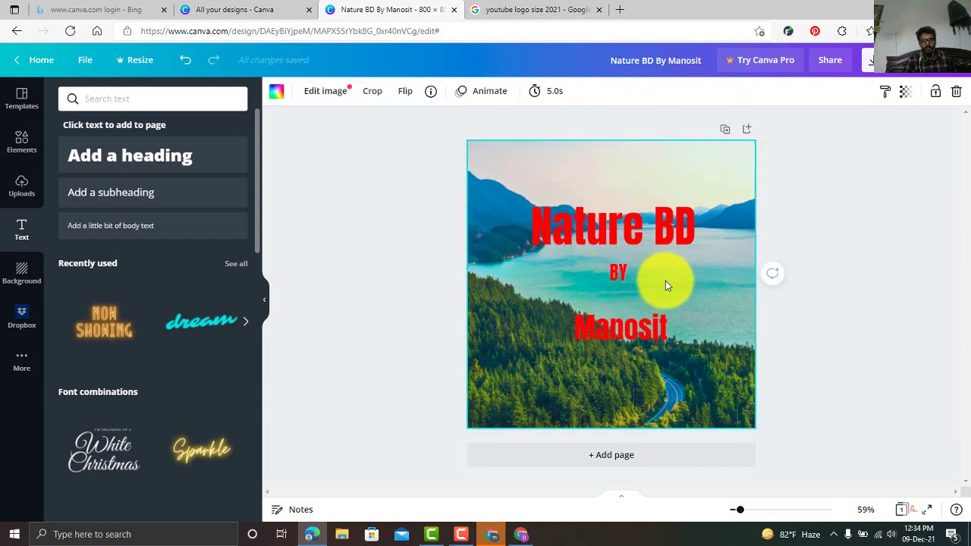
# - Enlarge the creator's name to font size about 82 and center it directly below "BY"
pyautogui.click(631, 330)
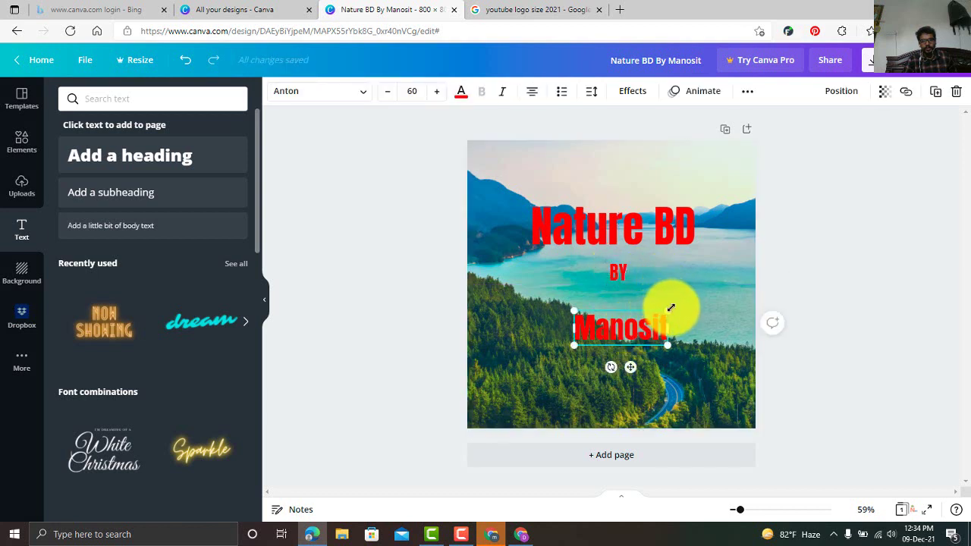
pyautogui.moveTo(670, 311)
pyautogui.mouseDown()
pyautogui.moveTo(694, 288)
pyautogui.moveTo(678, 294)
pyautogui.mouseUp()
pyautogui.click(678, 251)
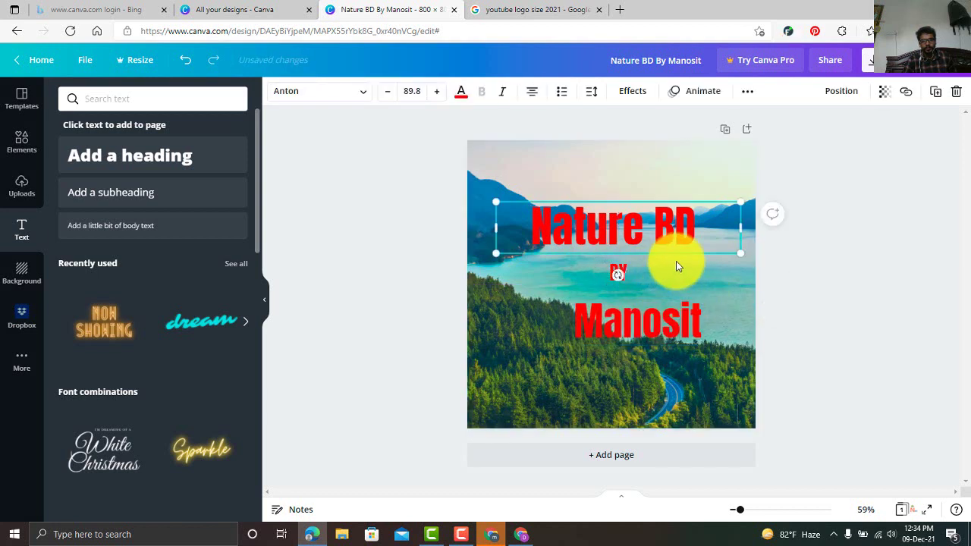
pyautogui.moveTo(639, 320); pyautogui.dragTo(622, 301)
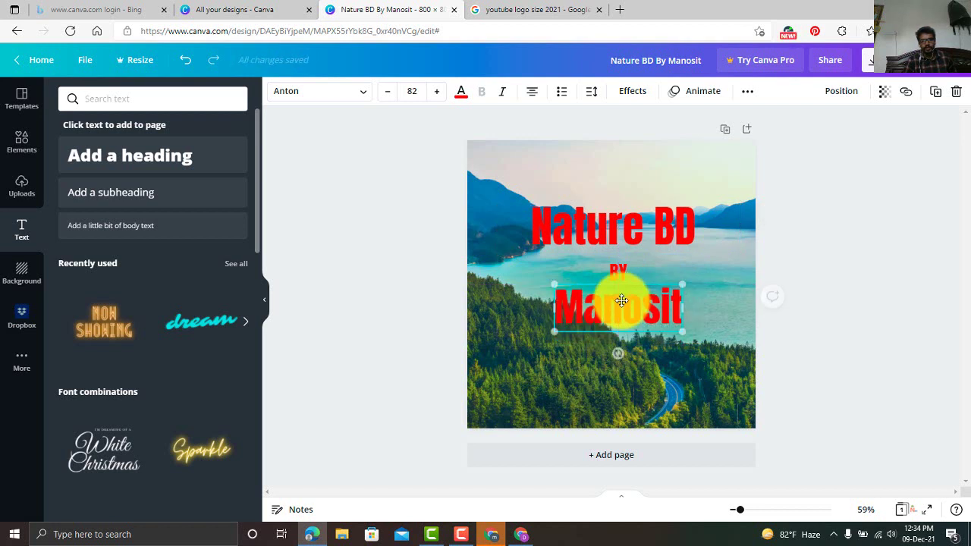
pyautogui.click(715, 315)
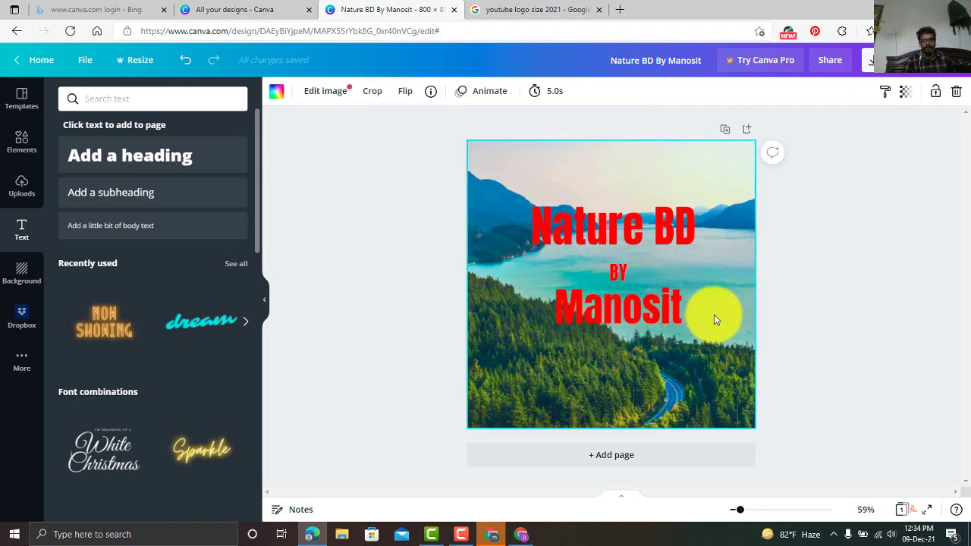
# - Try Norwester, Bukhari Script and Gagalin on the "BY" text, then set its font to Shrikhand
pyautogui.click(581, 230)
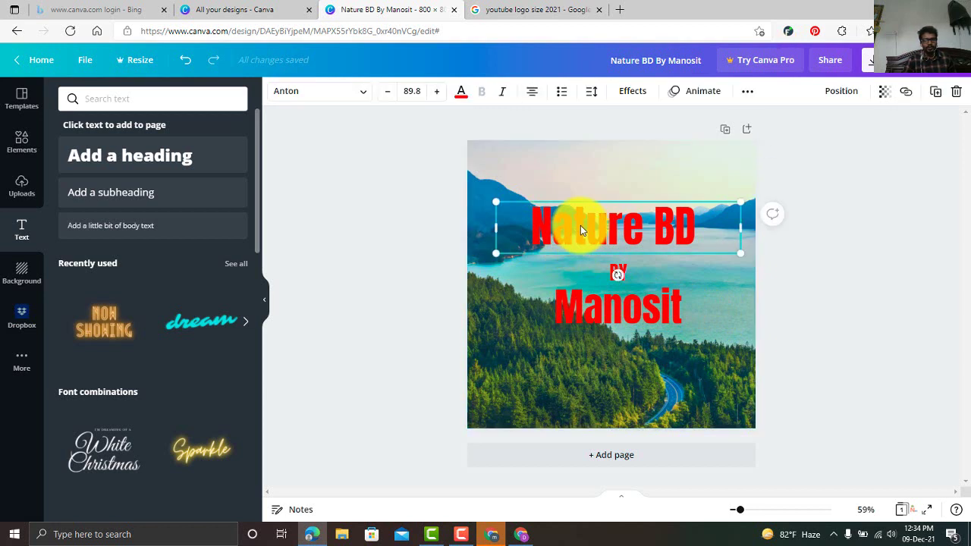
pyautogui.click(624, 271)
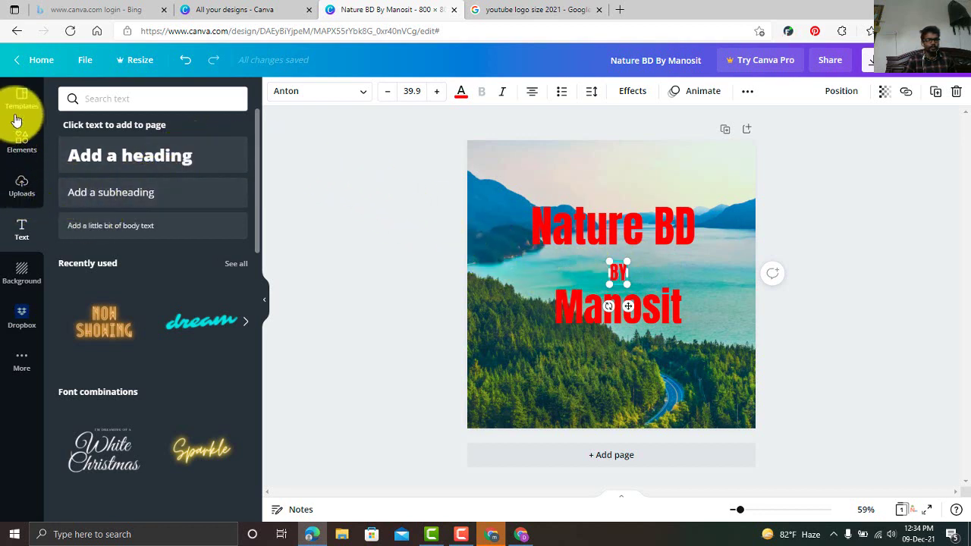
pyautogui.click(362, 97)
pyautogui.click(108, 258)
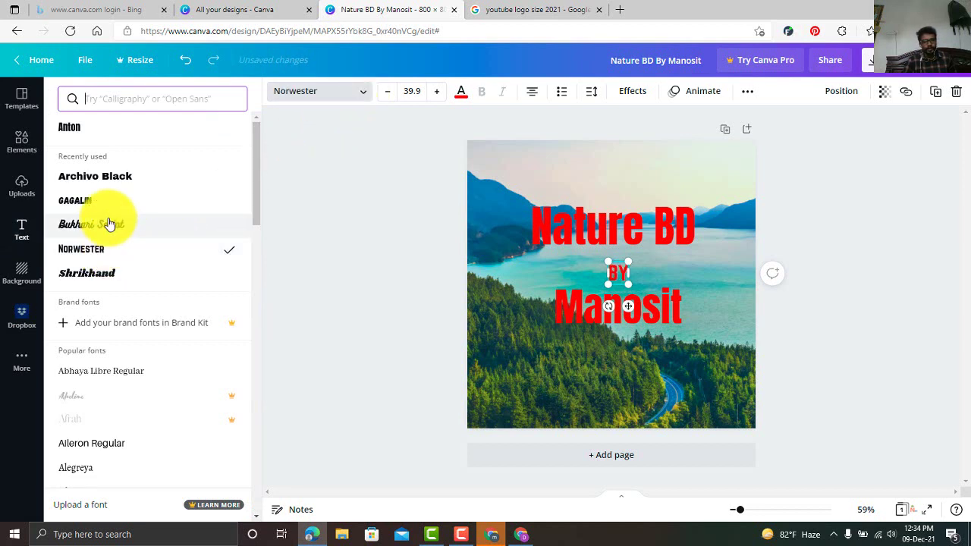
pyautogui.click(110, 224)
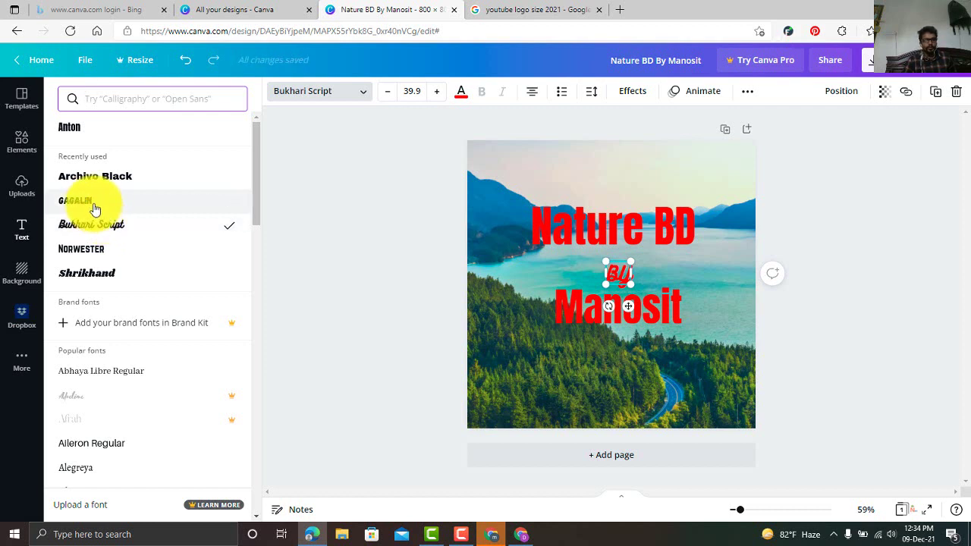
pyautogui.click(95, 209)
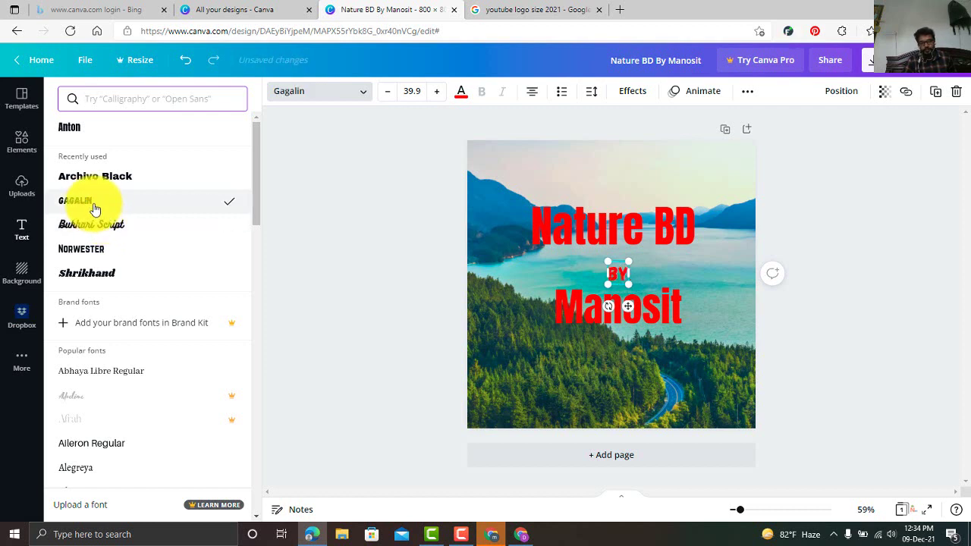
pyautogui.click(102, 274)
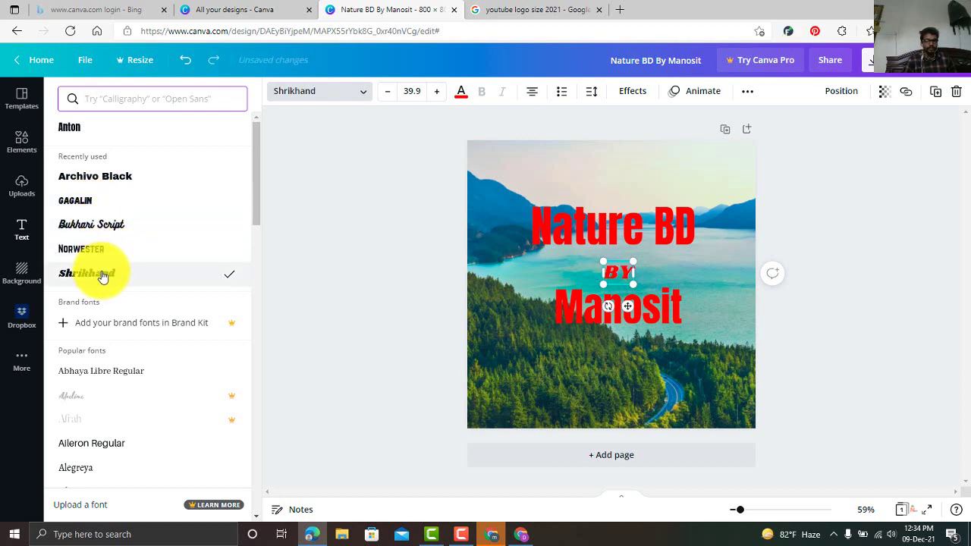
# - Try the fonts Eczar SemiBold, Horizon and Lovelo on the creator's name
pyautogui.click(679, 320)
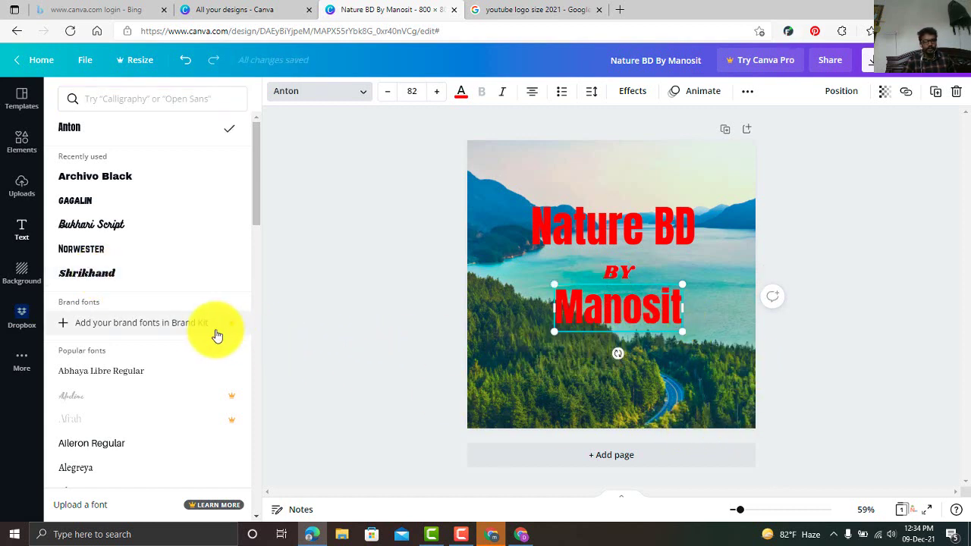
pyautogui.scroll(-5, 155, 330)
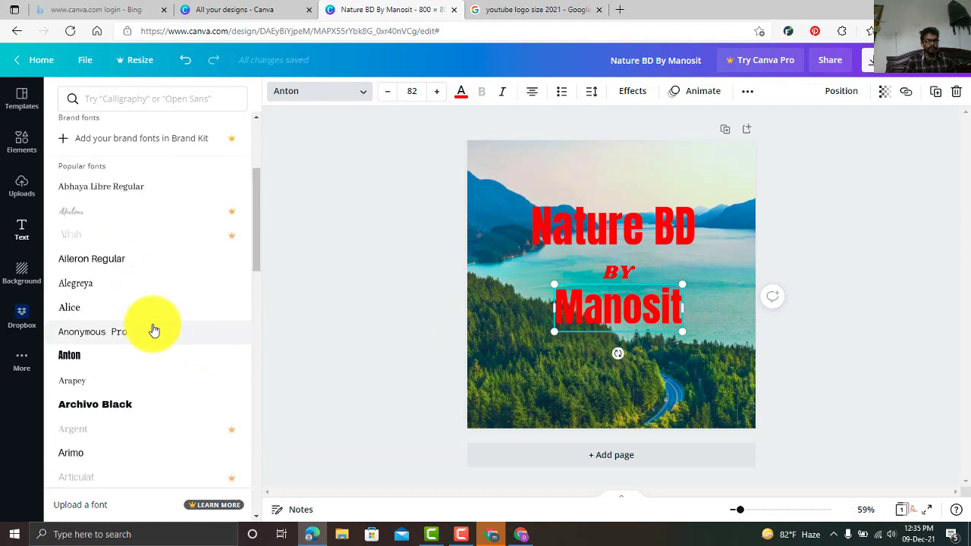
pyautogui.scroll(-5, 154, 330)
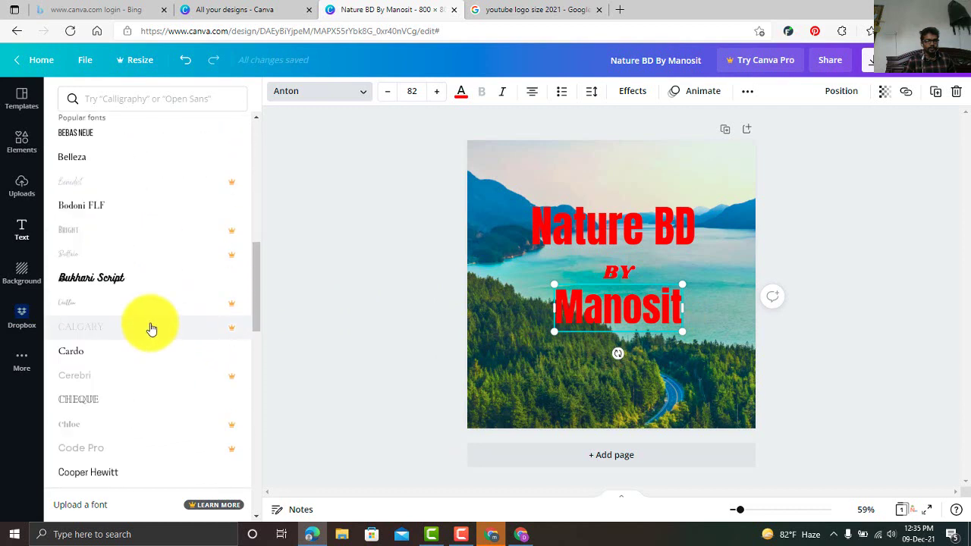
pyautogui.scroll(-1, 151, 328)
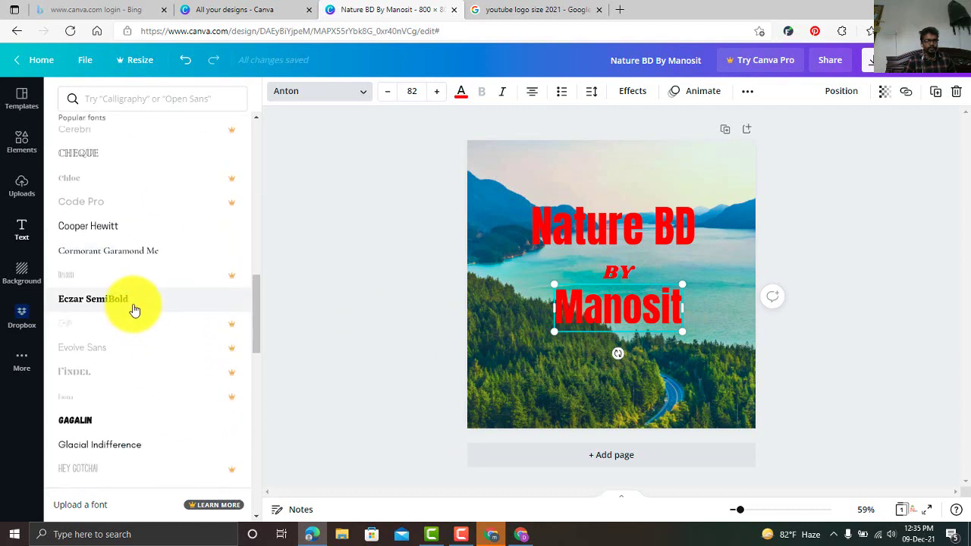
pyautogui.click(134, 307)
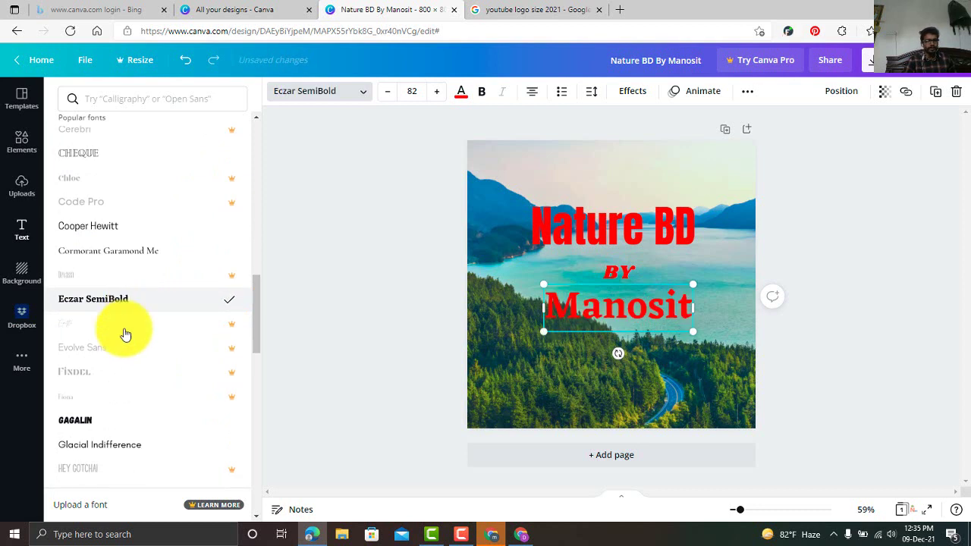
pyautogui.scroll(-4, 162, 334)
pyautogui.scroll(-1, 166, 336)
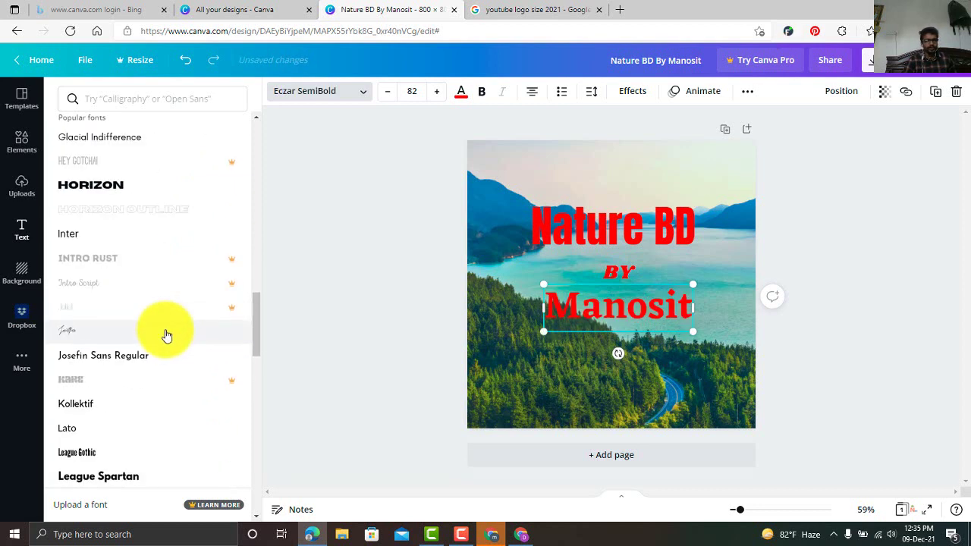
pyautogui.click(133, 187)
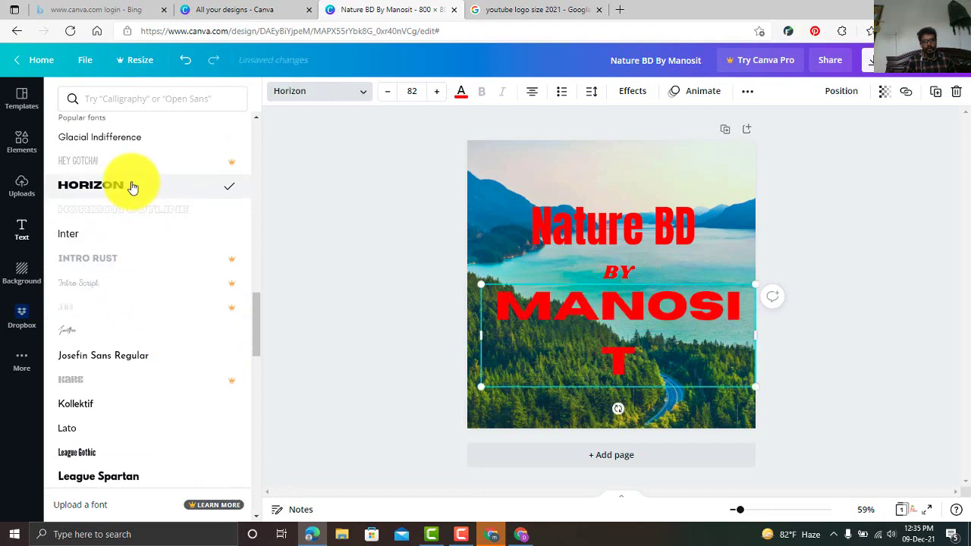
pyautogui.scroll(-3, 133, 186)
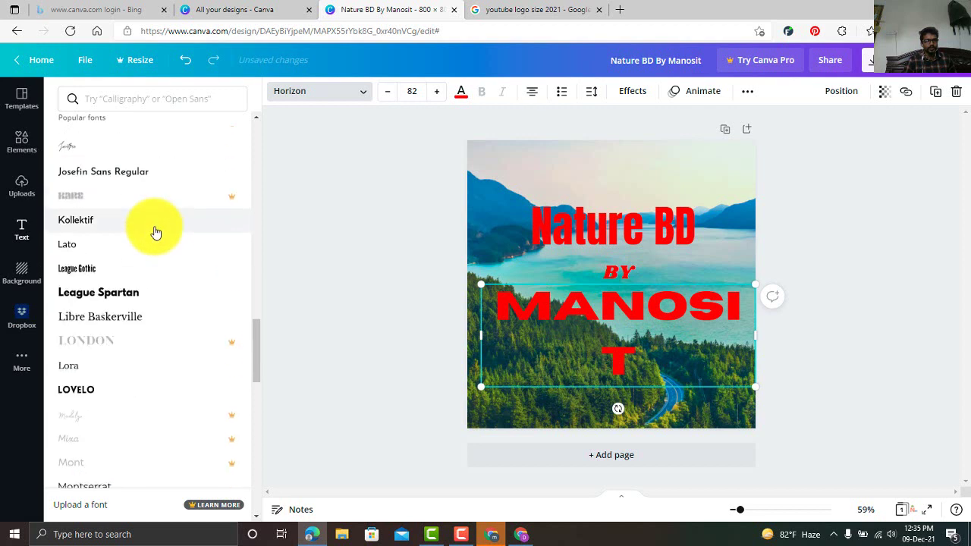
pyautogui.click(94, 392)
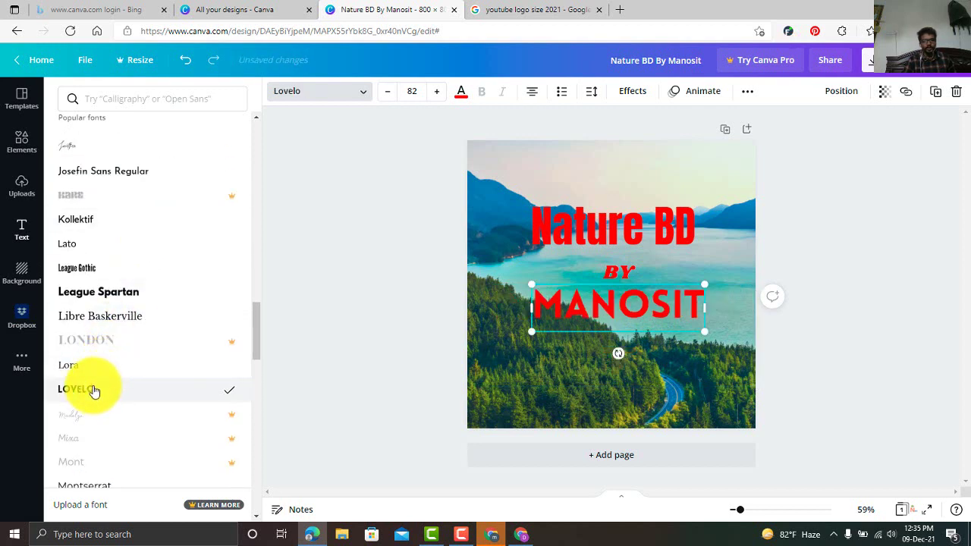
# - Try the fonts Montserrat, Norwester, Oswald and Quicksand on the creator's name
pyautogui.scroll(-2, 107, 375)
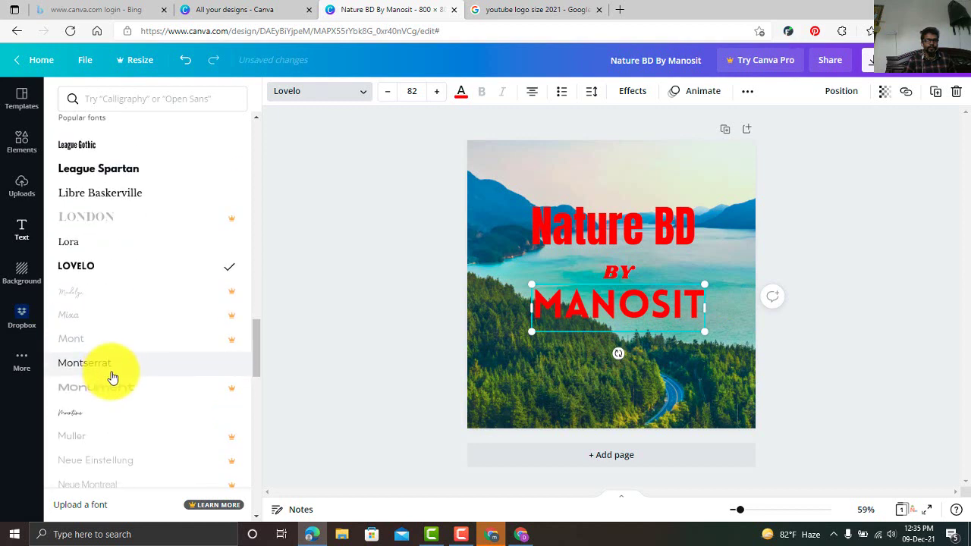
pyautogui.click(117, 366)
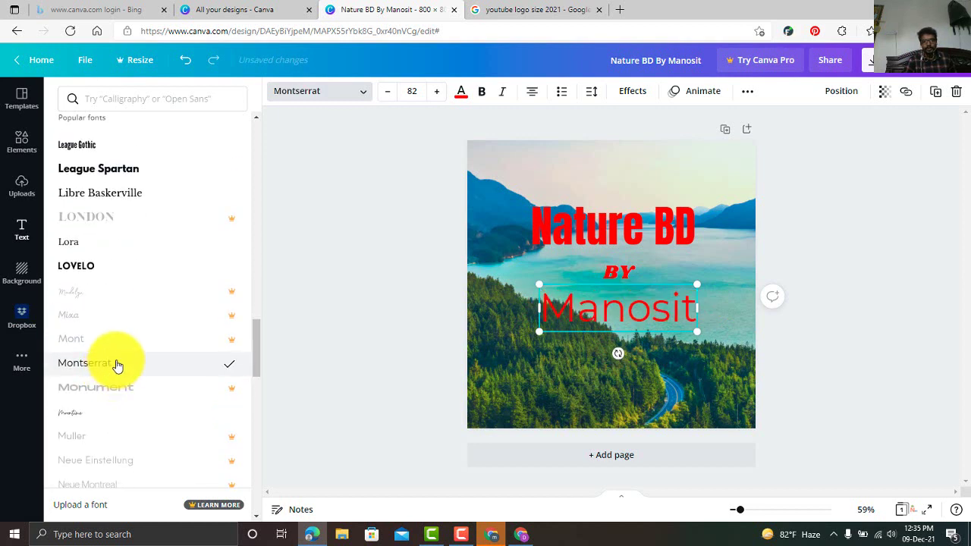
pyautogui.scroll(-4, 117, 366)
pyautogui.click(117, 367)
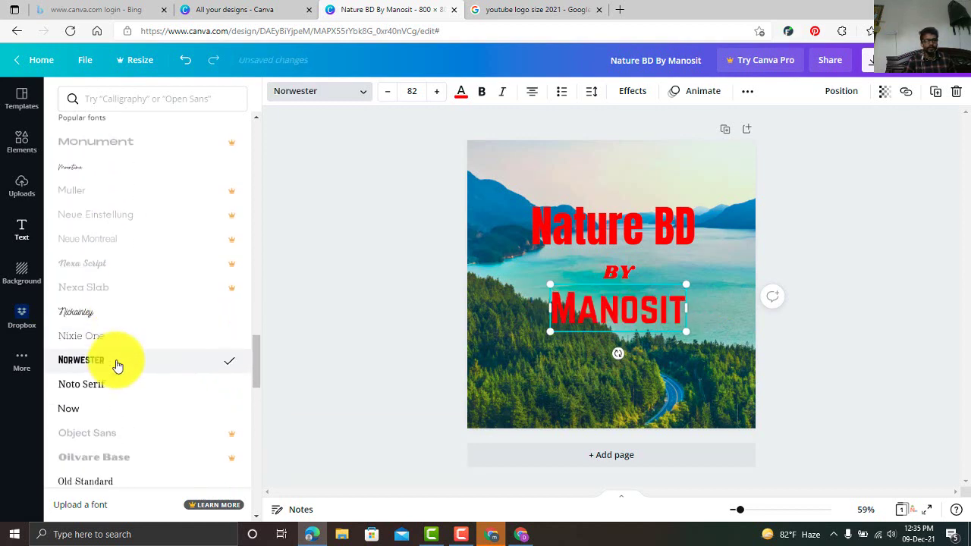
pyautogui.scroll(-3, 117, 367)
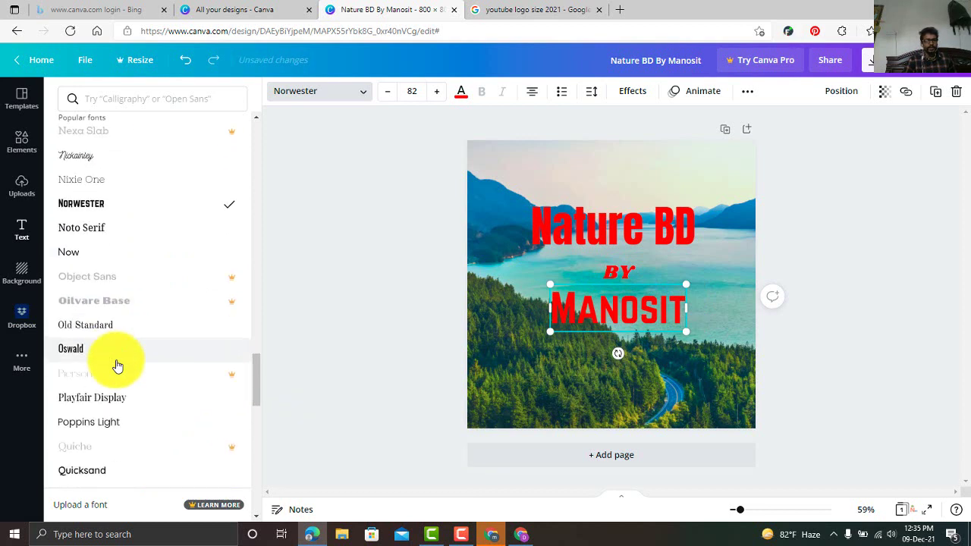
pyautogui.click(102, 327)
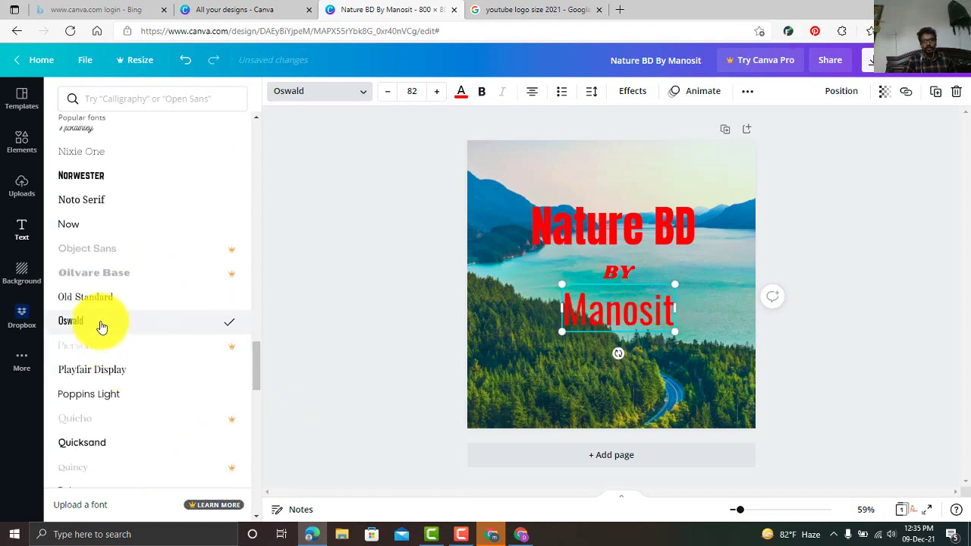
pyautogui.scroll(-3, 103, 327)
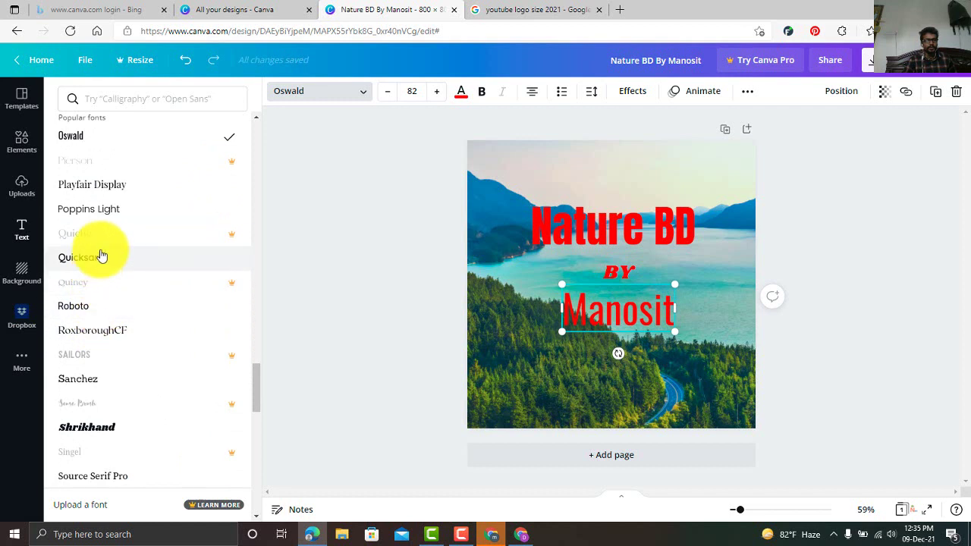
pyautogui.click(101, 260)
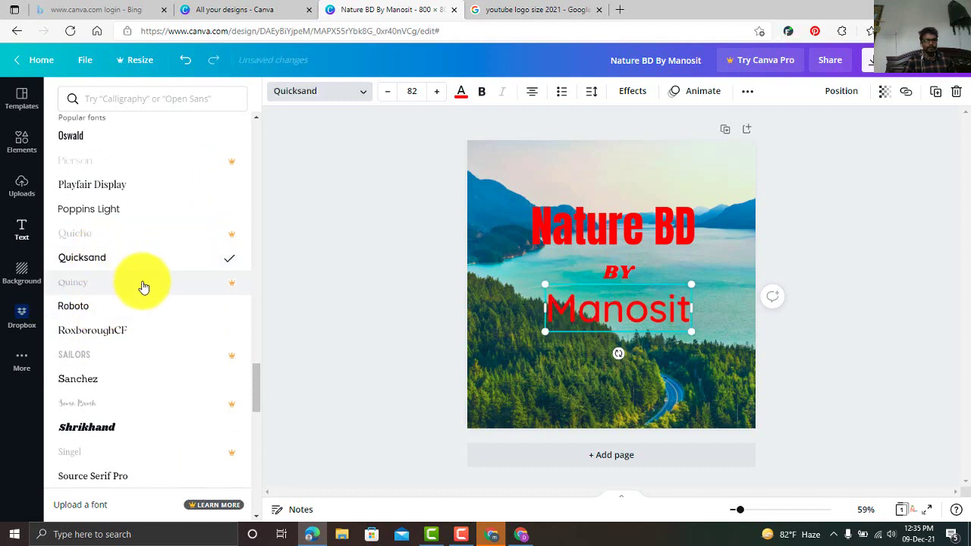
# - Set the font of the creator's name to Shrikhand, matching the "BY" text
pyautogui.scroll(-1, 143, 286)
pyautogui.scroll(-2, 143, 287)
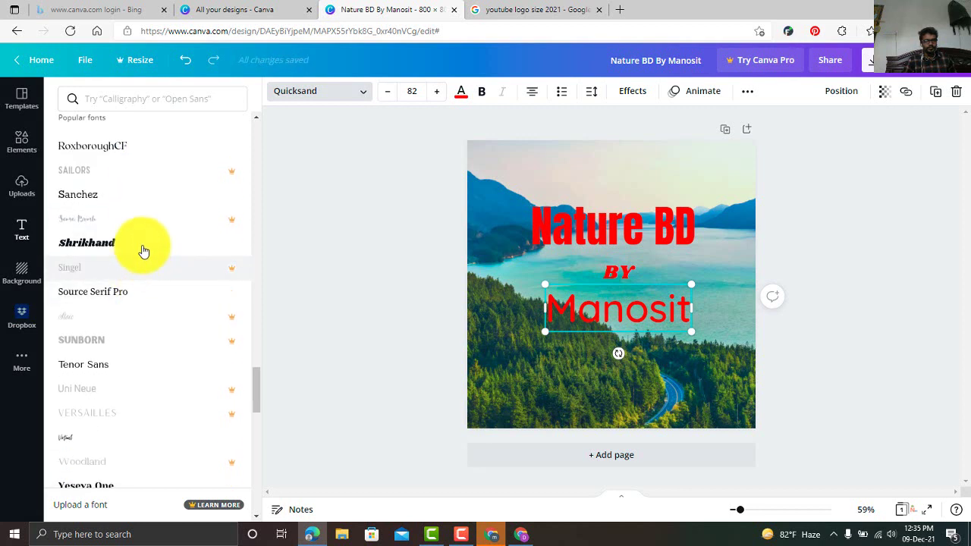
pyautogui.click(144, 244)
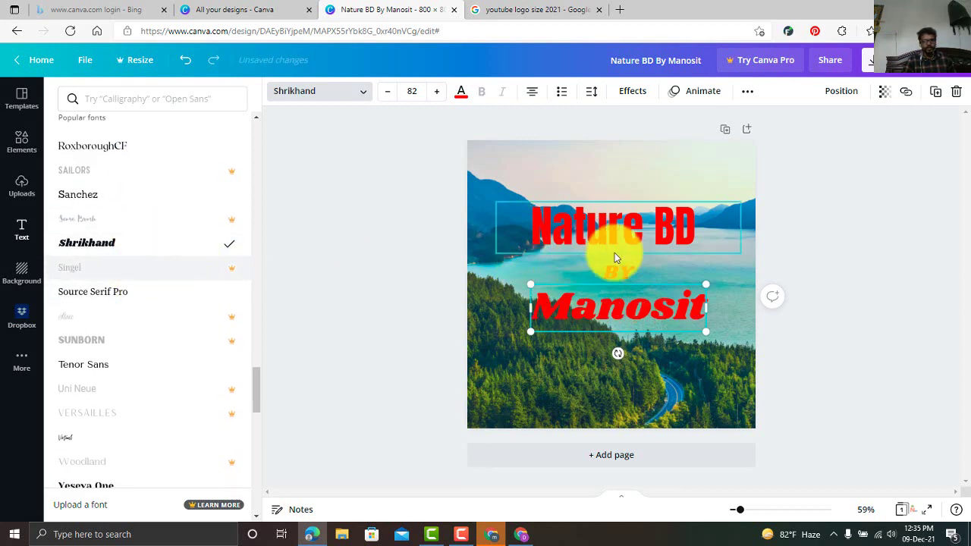
# - Change the "Nature BD" title's font to Shrikhand and deselect it
pyautogui.click(650, 239)
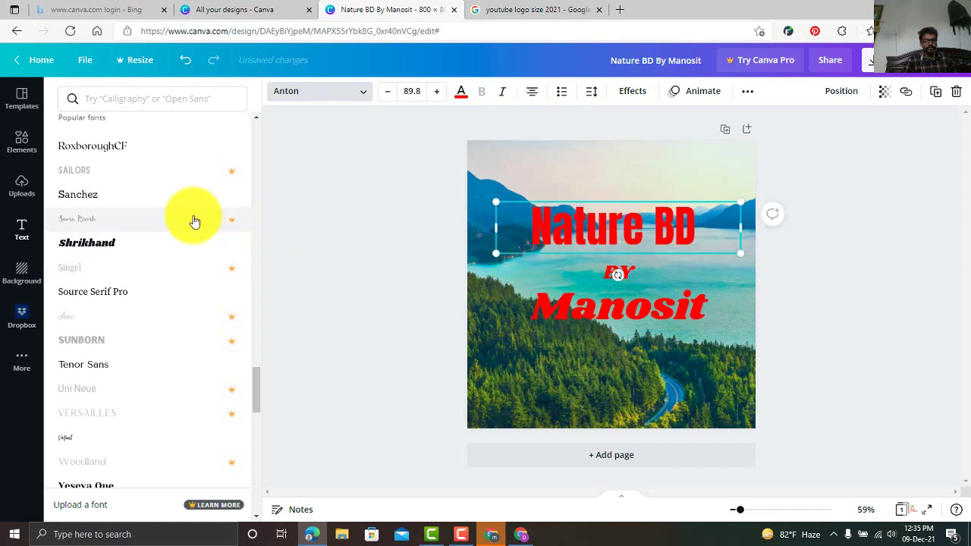
pyautogui.click(112, 245)
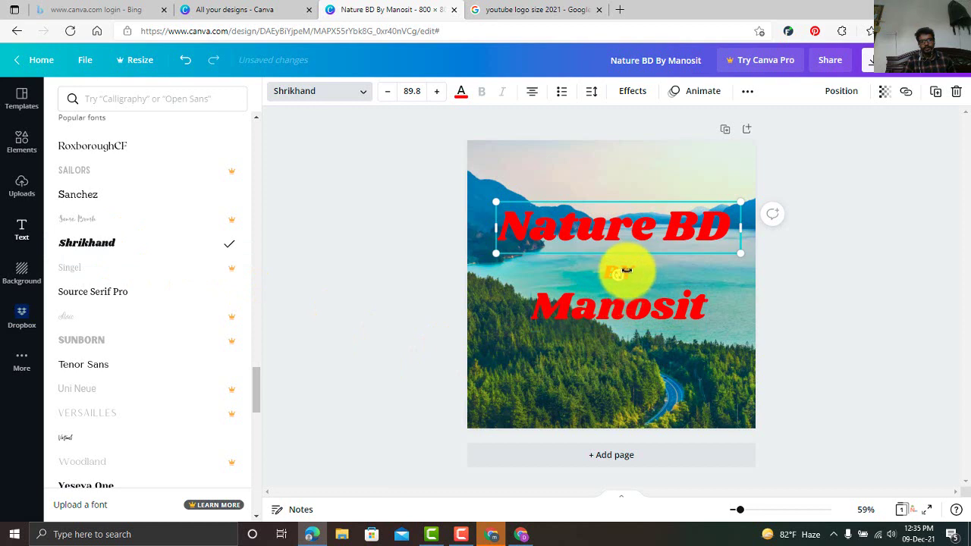
pyautogui.click(724, 372)
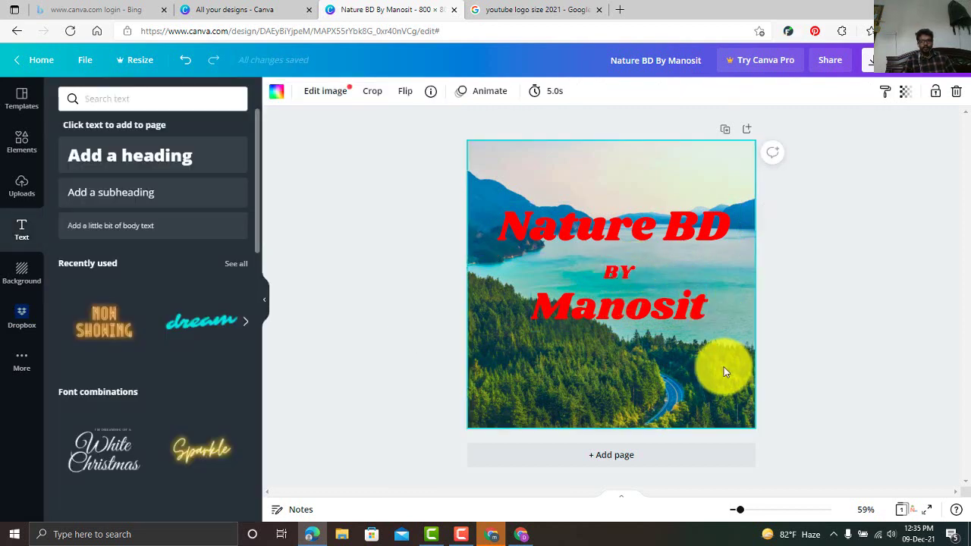
# - Shrink the "Nature BD" title to font size about 64 and center it just above "BY"
pyautogui.click(637, 227)
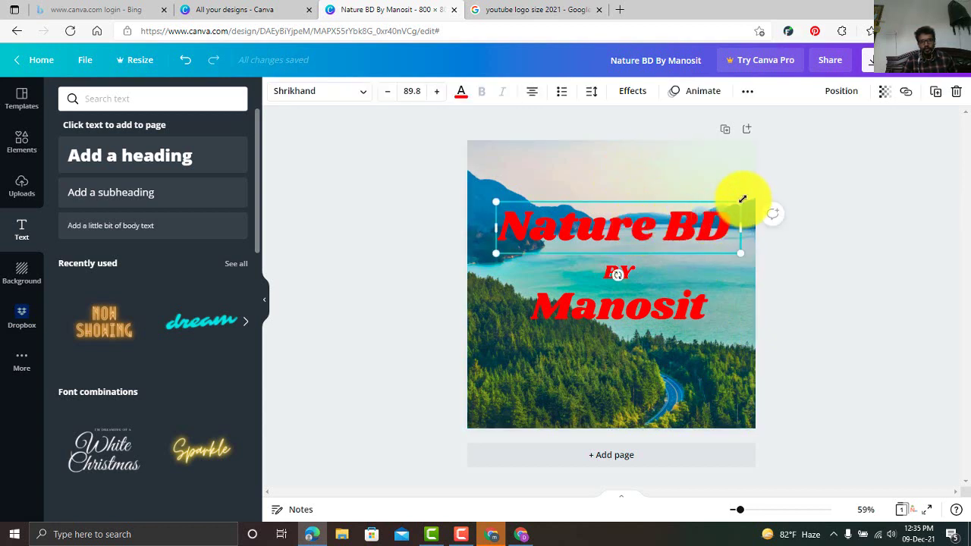
pyautogui.moveTo(743, 199); pyautogui.dragTo(670, 220)
pyautogui.click(673, 194)
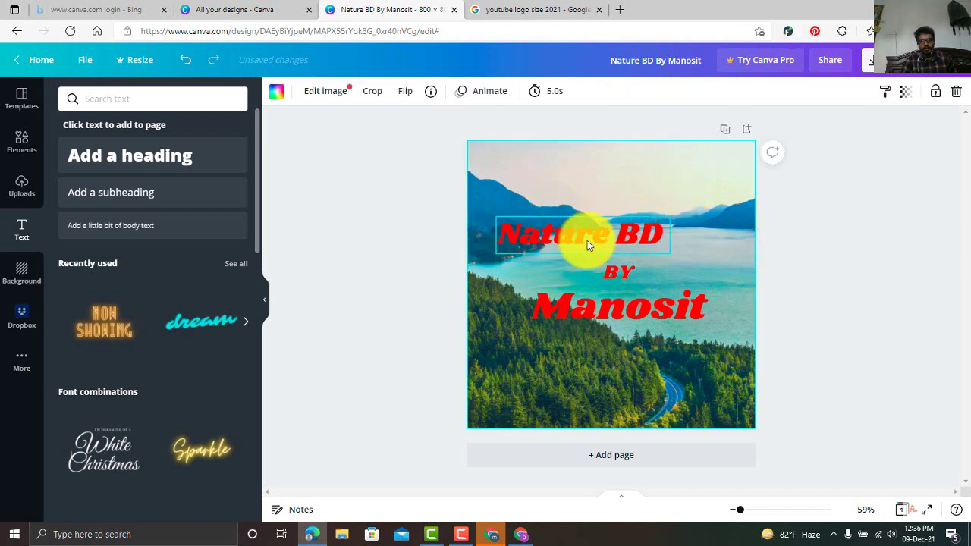
pyautogui.moveTo(587, 238); pyautogui.dragTo(624, 246)
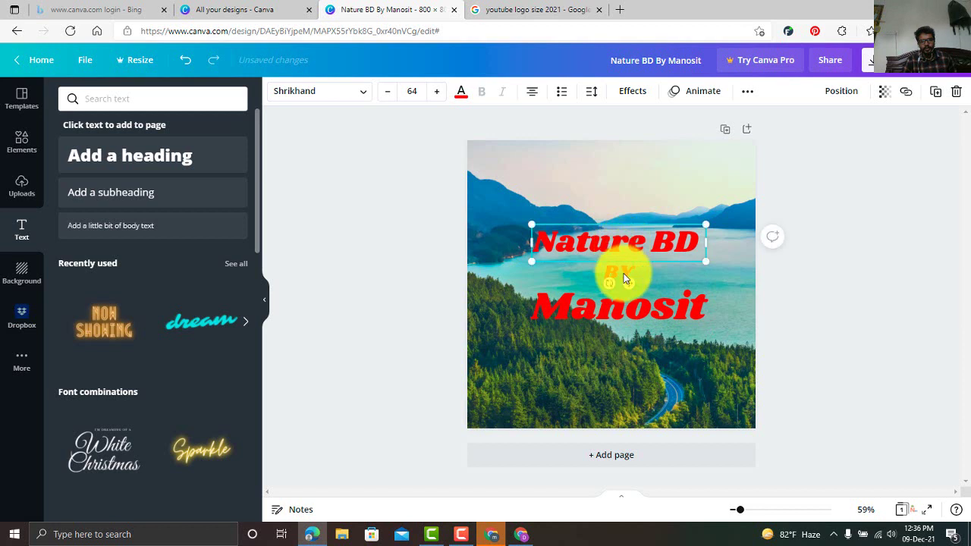
pyautogui.click(731, 276)
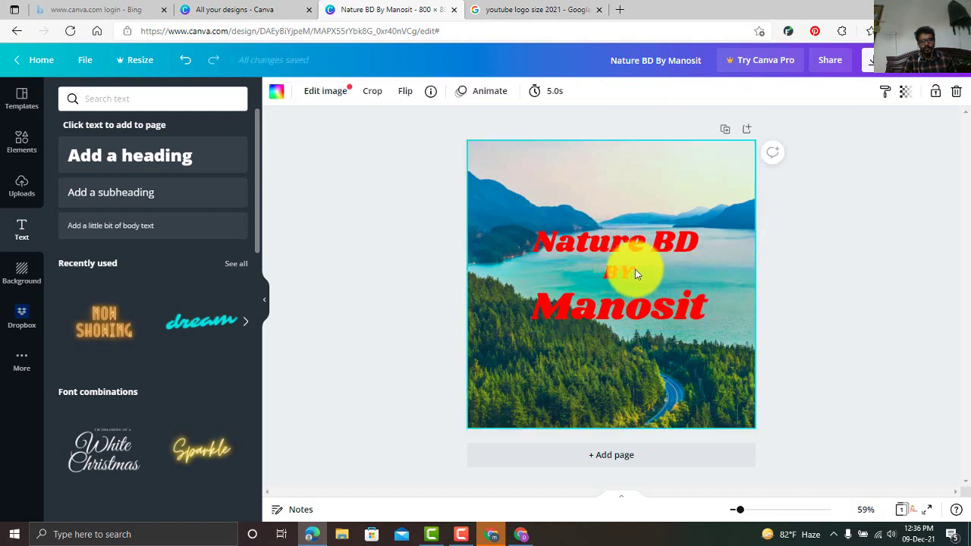
# - Move the creator's name slightly up and center "BY" between the "Nature BD" title and the name
pyautogui.moveTo(622, 271); pyautogui.dragTo(619, 262)
pyautogui.click(696, 277)
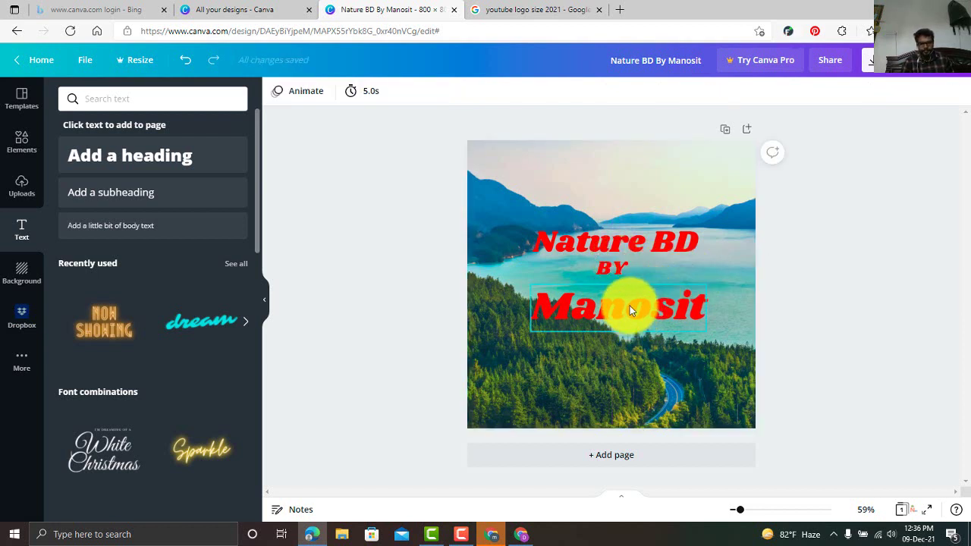
pyautogui.click(629, 303)
pyautogui.moveTo(629, 302); pyautogui.dragTo(633, 302)
pyautogui.click(723, 250)
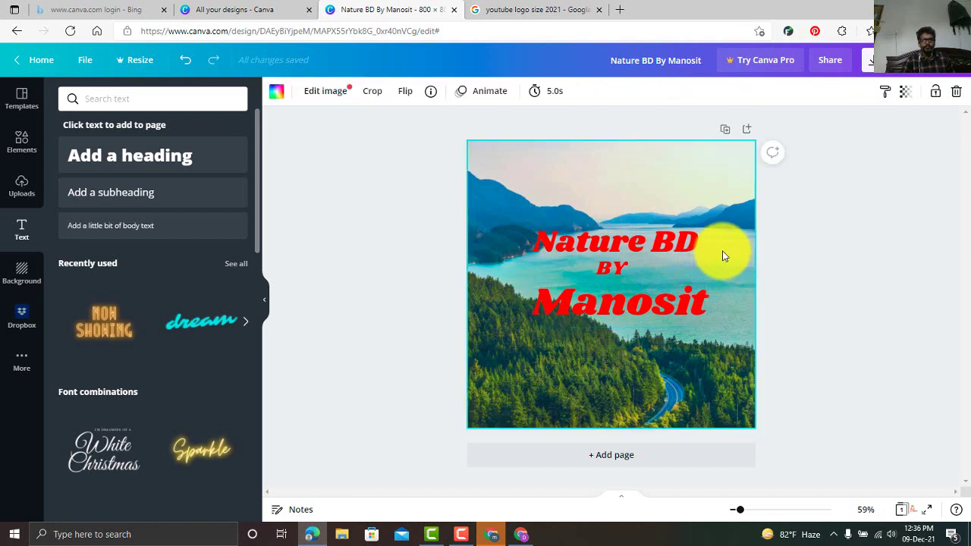
pyautogui.moveTo(622, 266); pyautogui.dragTo(629, 267)
pyautogui.click(723, 267)
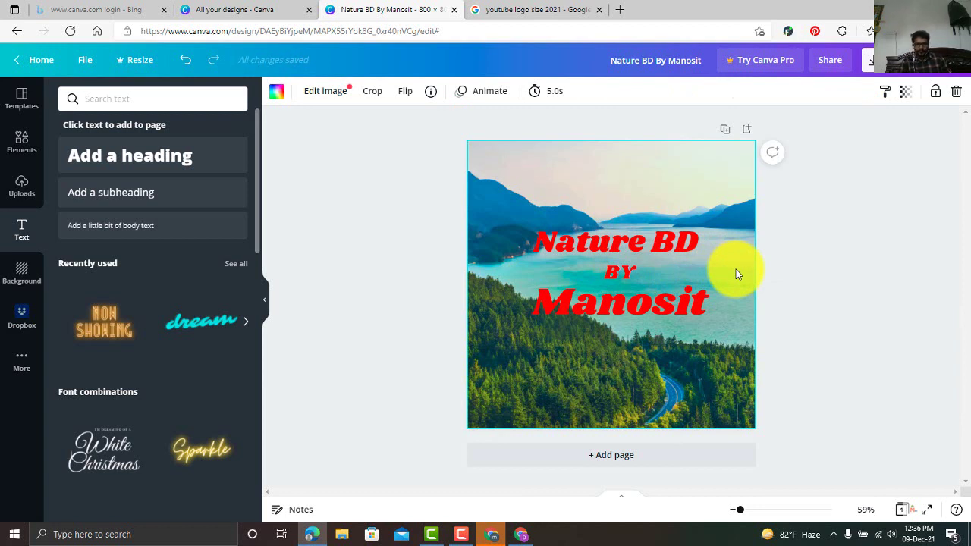
# - Enlarge the "Nature BD" title to font size about 80, keeping it above the "BY" text
pyautogui.click(674, 242)
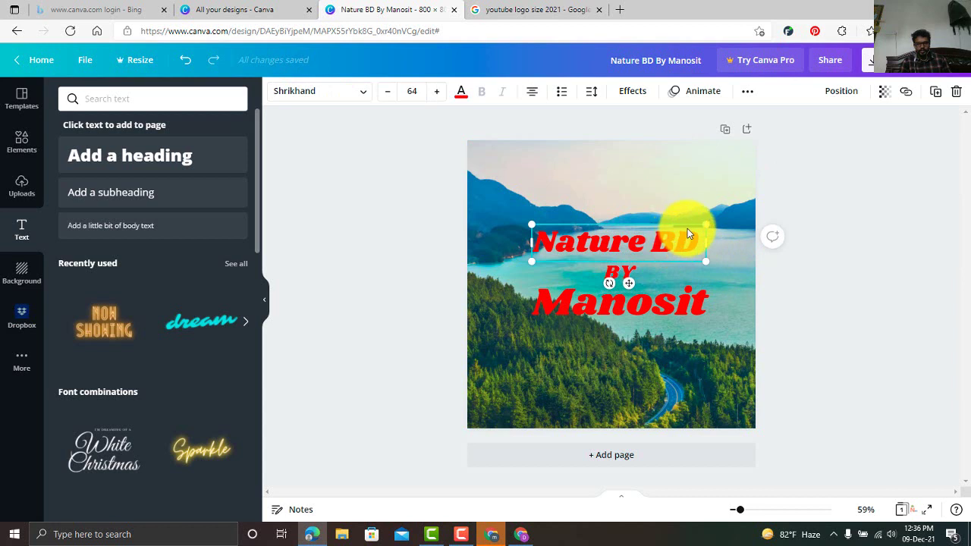
pyautogui.moveTo(707, 224); pyautogui.dragTo(742, 191)
pyautogui.moveTo(705, 227)
pyautogui.mouseDown()
pyautogui.moveTo(687, 224)
pyautogui.moveTo(697, 236)
pyautogui.mouseUp()
# - Shrink the creator's name to font size about 65, center it below "BY" and deselect it
pyautogui.click(677, 325)
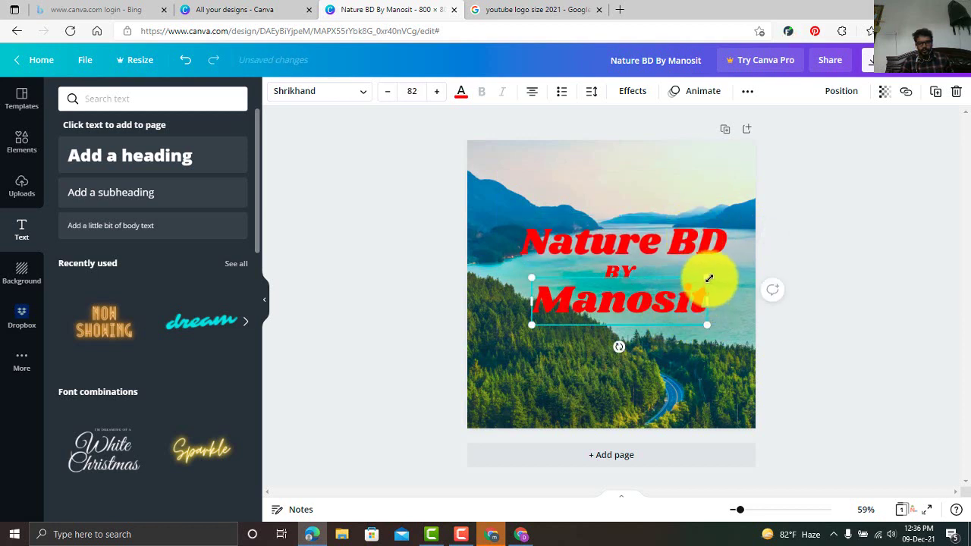
pyautogui.moveTo(706, 279); pyautogui.dragTo(635, 298)
pyautogui.click(718, 288)
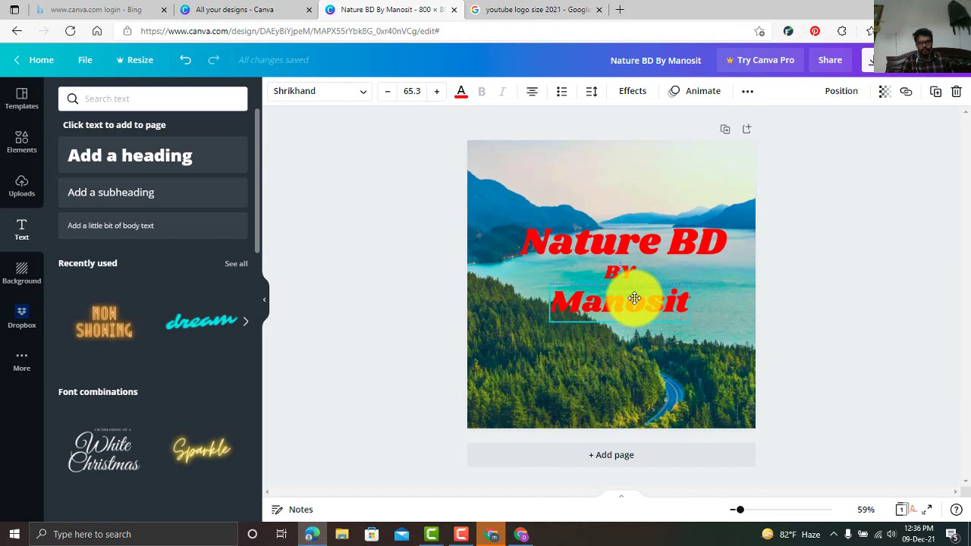
pyautogui.click(730, 278)
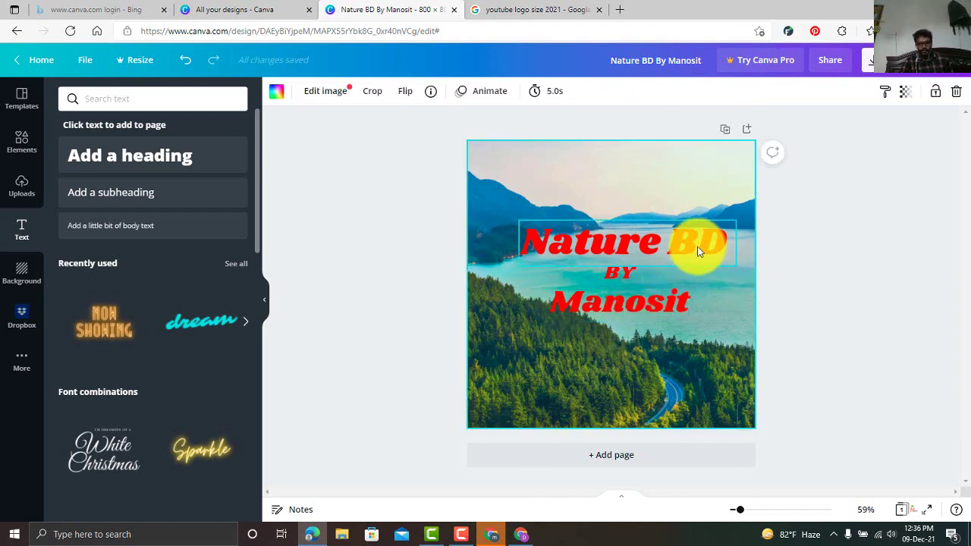
# - Move the "Nature BD" title slightly up and toward the left, centered above "BY"
pyautogui.moveTo(700, 247); pyautogui.dragTo(692, 243)
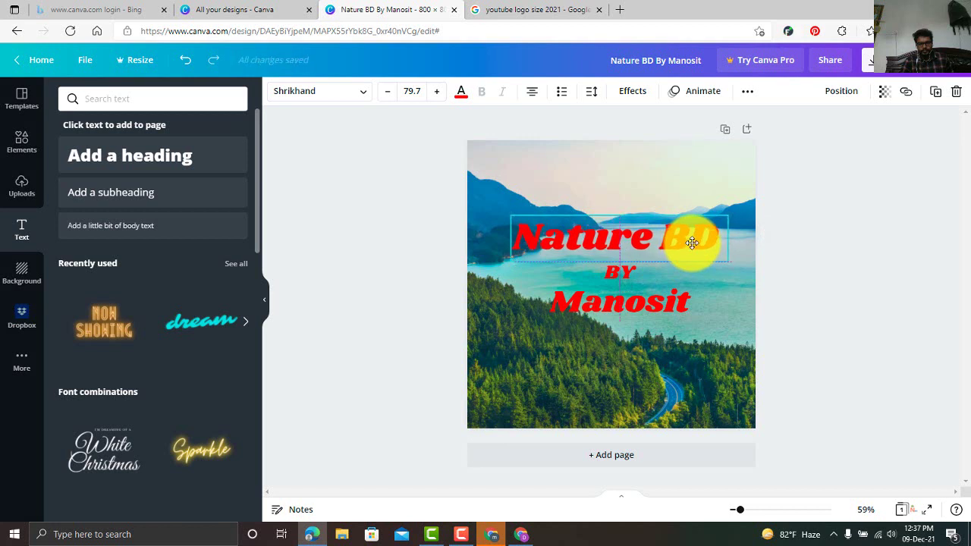
pyautogui.moveTo(692, 243); pyautogui.dragTo(687, 241)
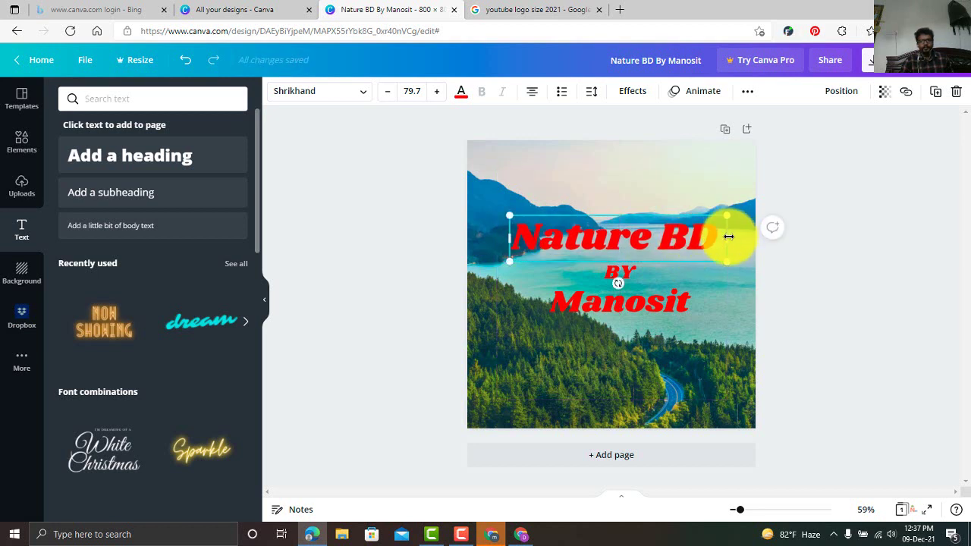
pyautogui.click(715, 307)
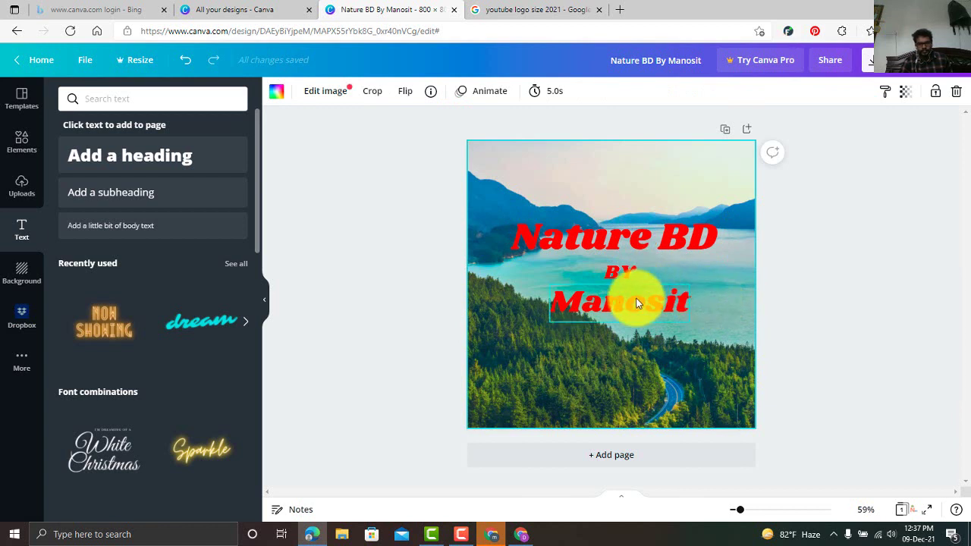
# - Nudge the creator's name and the "BY" text slightly left to center both under the "Nature BD" title
pyautogui.moveTo(638, 303); pyautogui.dragTo(632, 299)
pyautogui.click(730, 290)
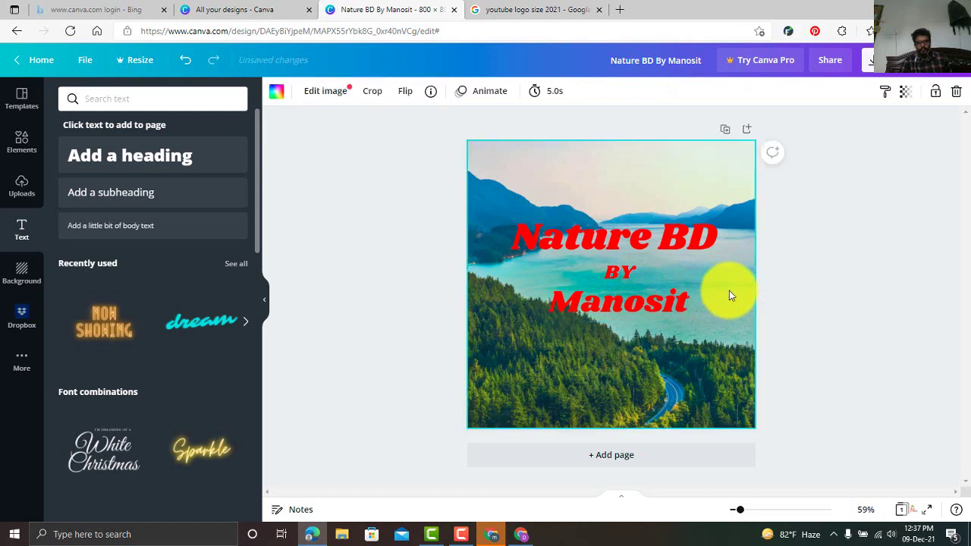
pyautogui.click(630, 265)
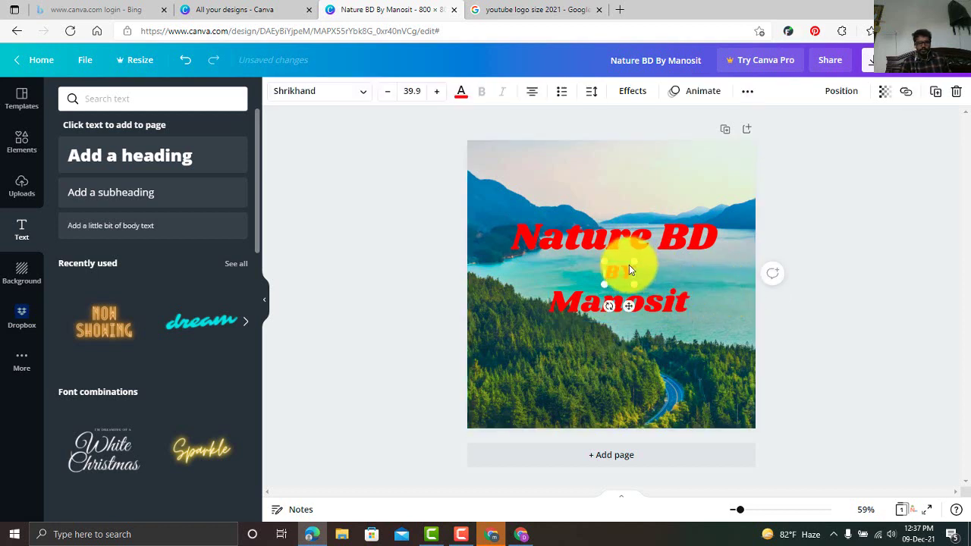
pyautogui.moveTo(631, 264); pyautogui.dragTo(630, 264)
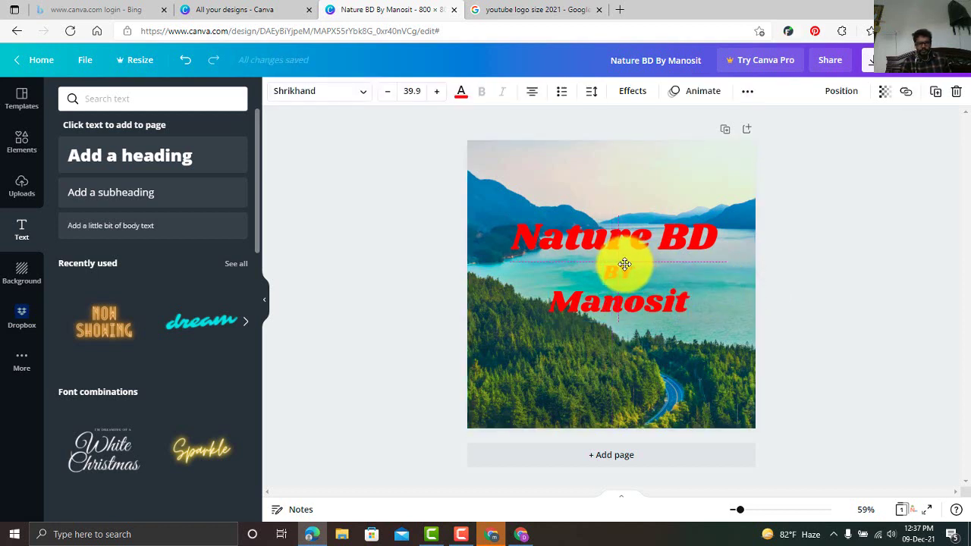
pyautogui.click(711, 274)
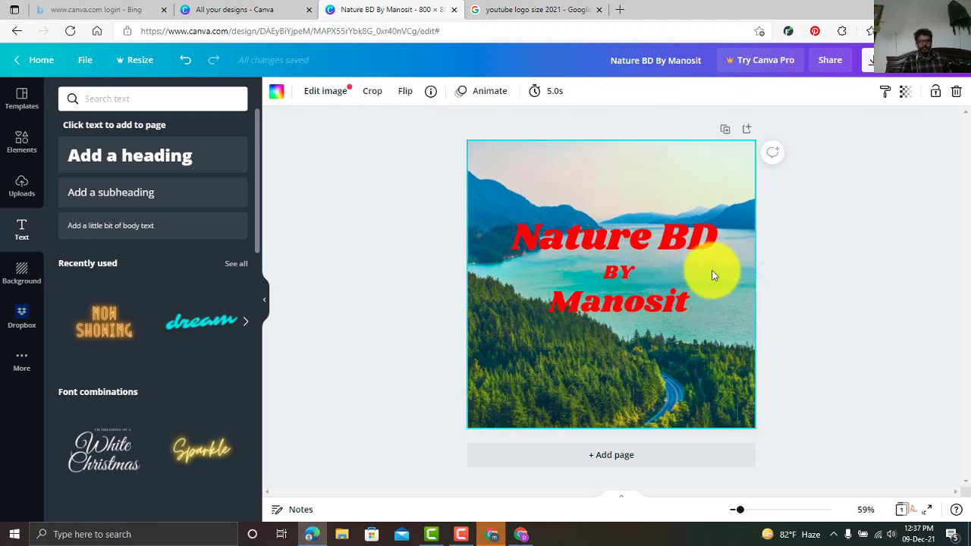
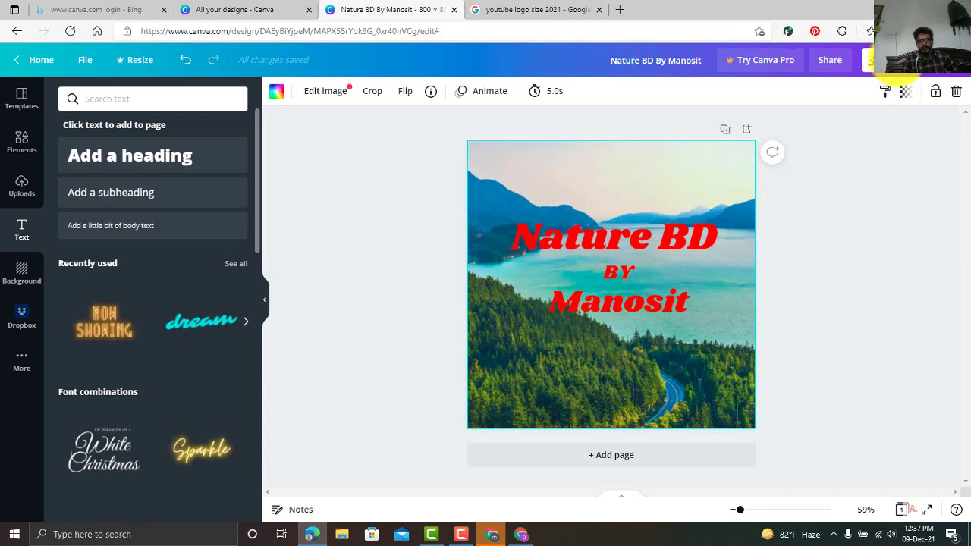
# - Download the logo design as a PNG file and dismiss the sharing pop-up
pyautogui.click(874, 61)
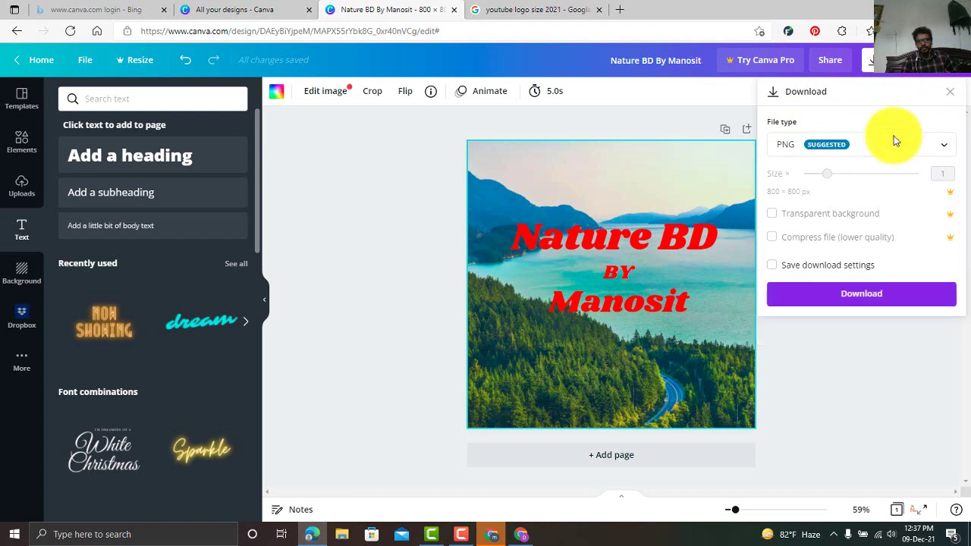
pyautogui.click(946, 151)
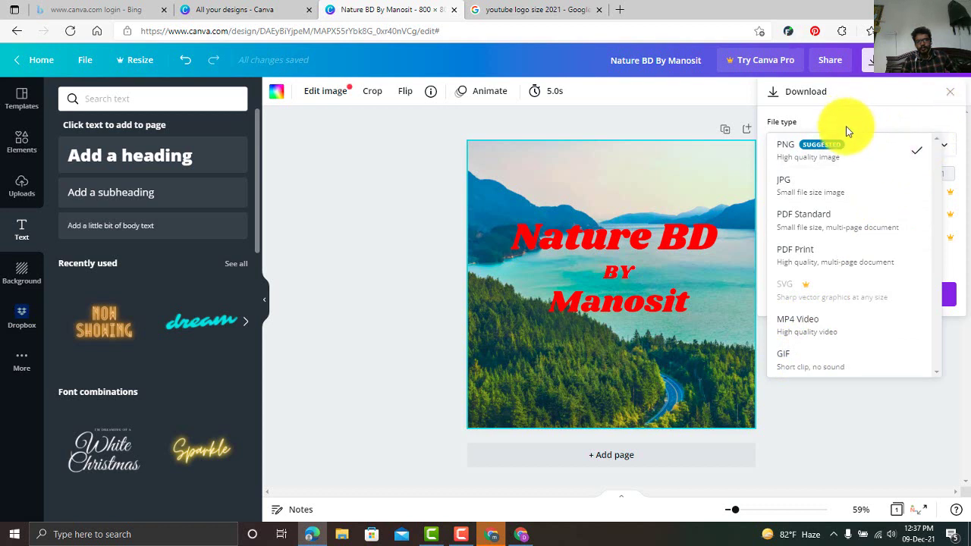
pyautogui.click(879, 149)
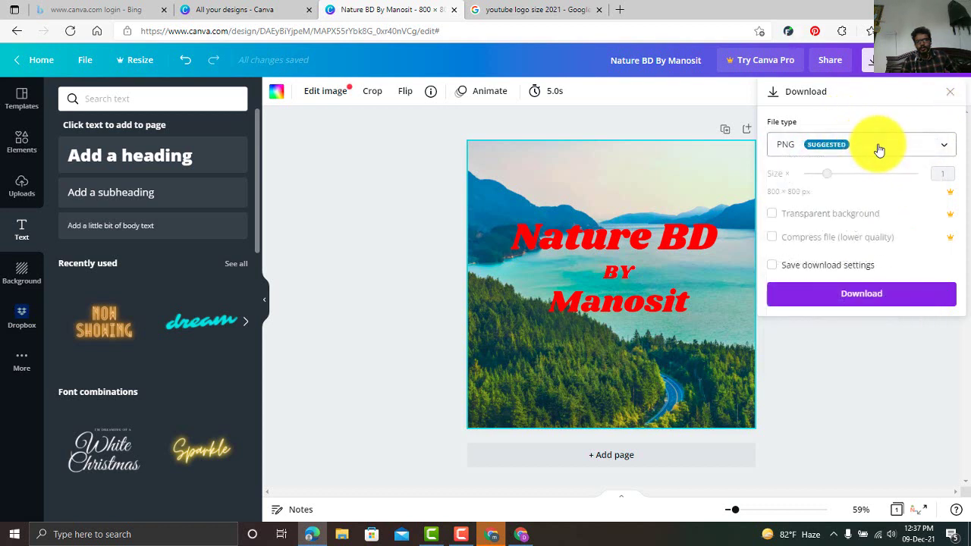
pyautogui.click(864, 296)
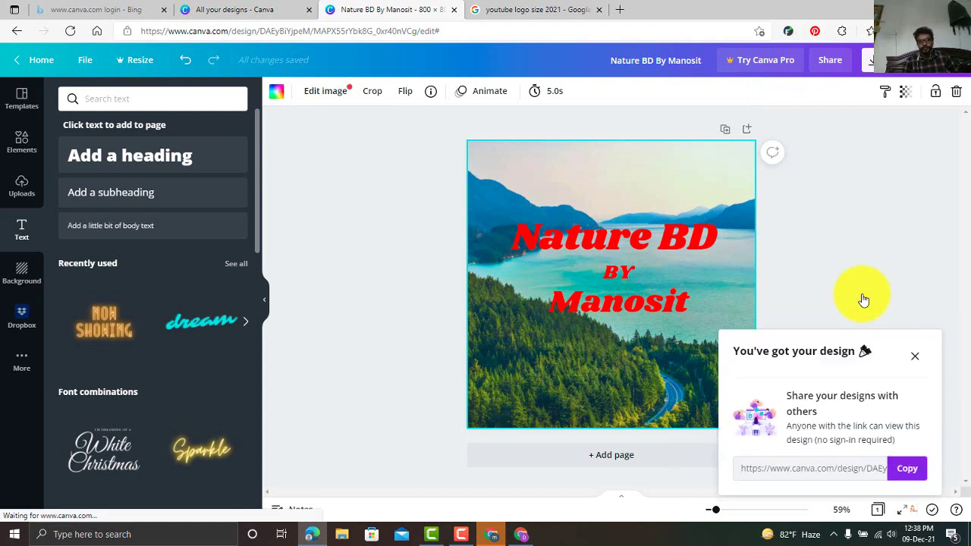
pyautogui.click(919, 357)
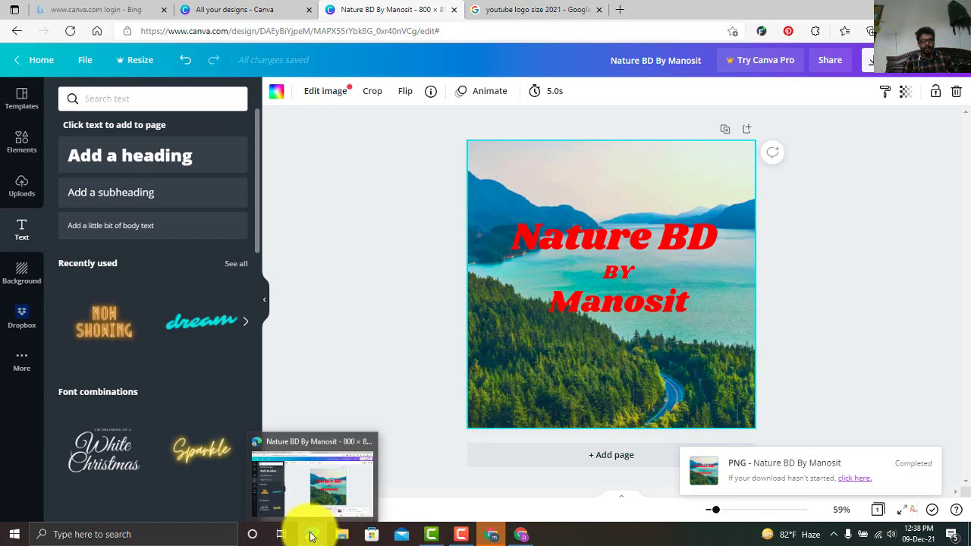
# - Switch to YouTube Studio and upload the logo PNG from the Downloads folder as the channel picture, accepting the full crop
pyautogui.click(522, 535)
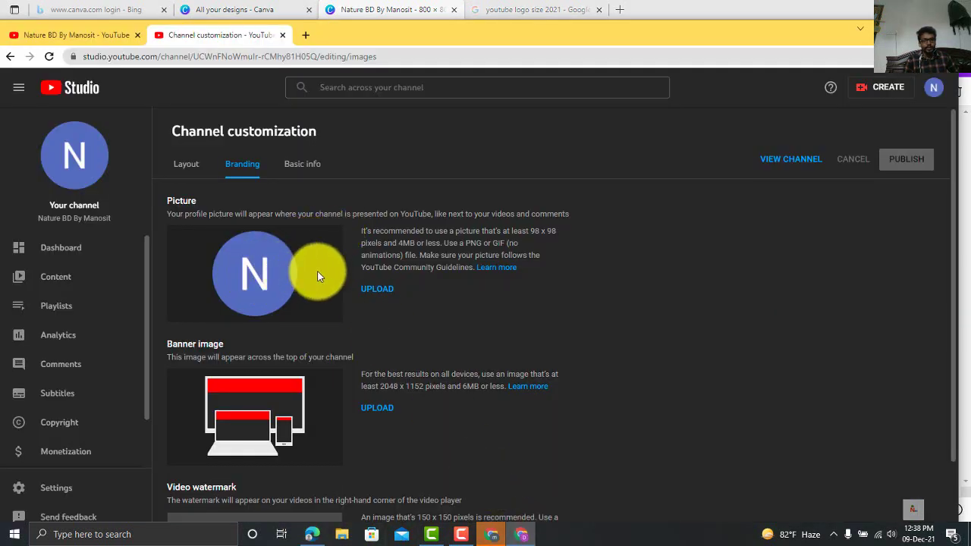
pyautogui.click(368, 292)
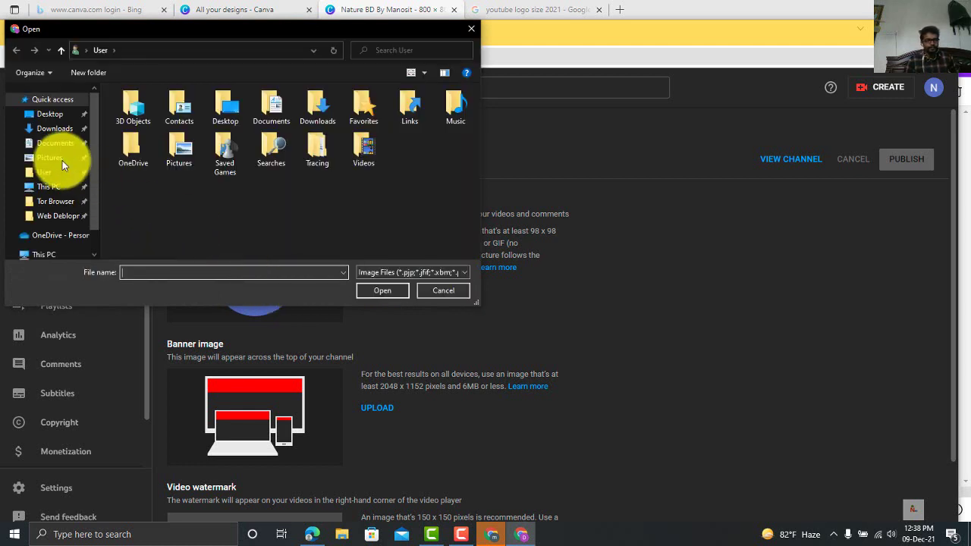
pyautogui.click(63, 132)
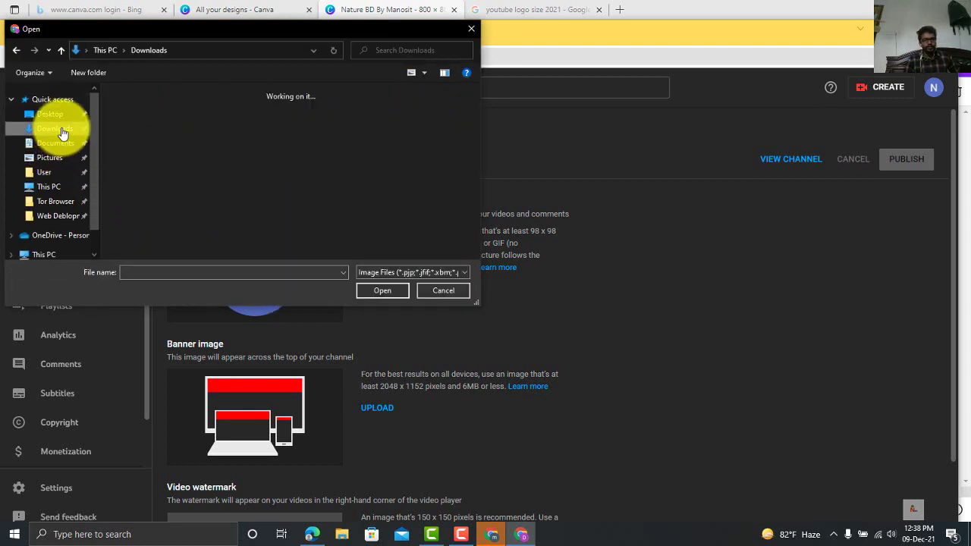
pyautogui.click(145, 136)
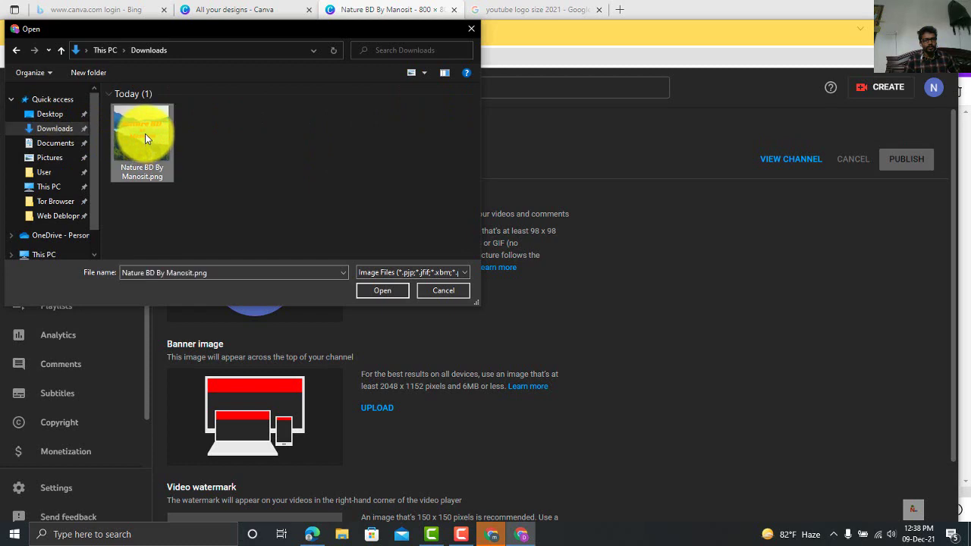
pyautogui.click(383, 292)
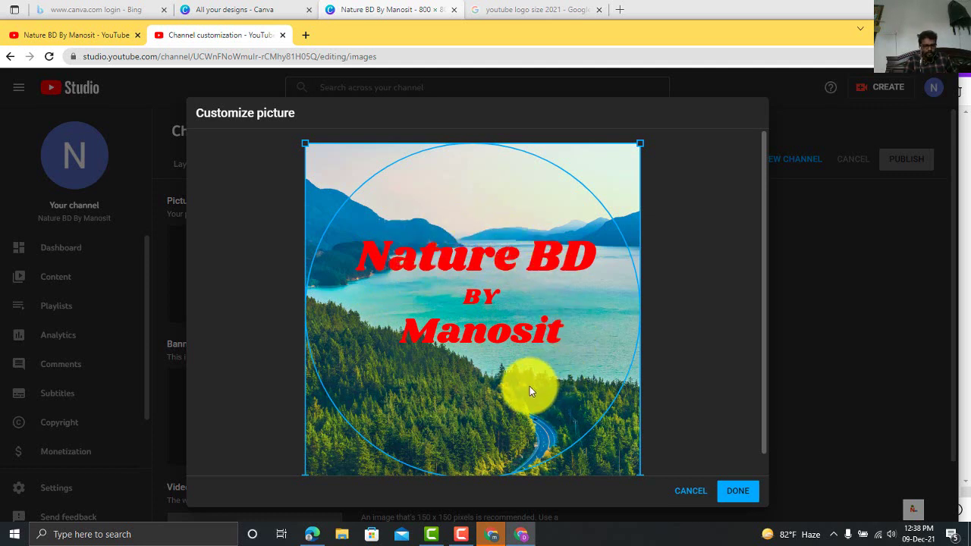
pyautogui.click(732, 494)
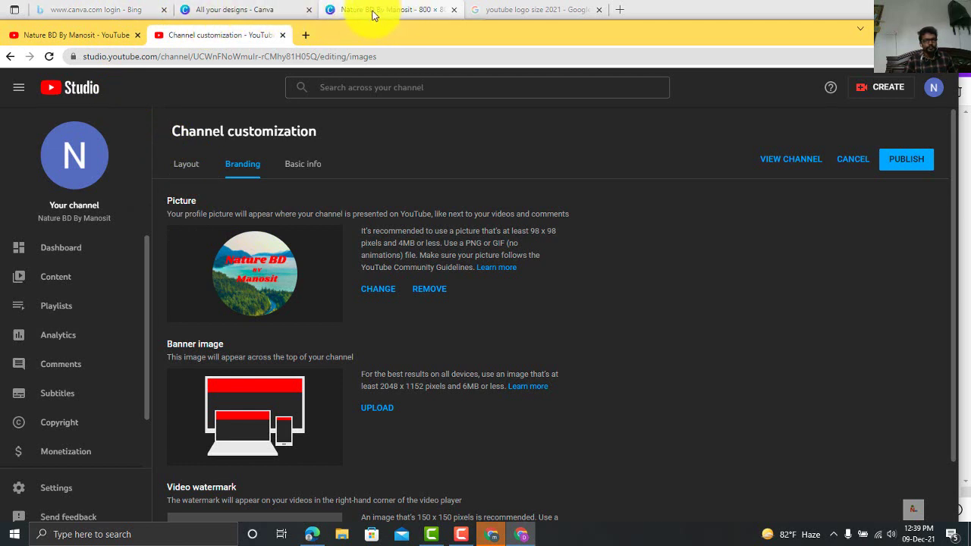
# - Reload the YouTube channel page to check its profile picture and return to channel customization
pyautogui.click(73, 35)
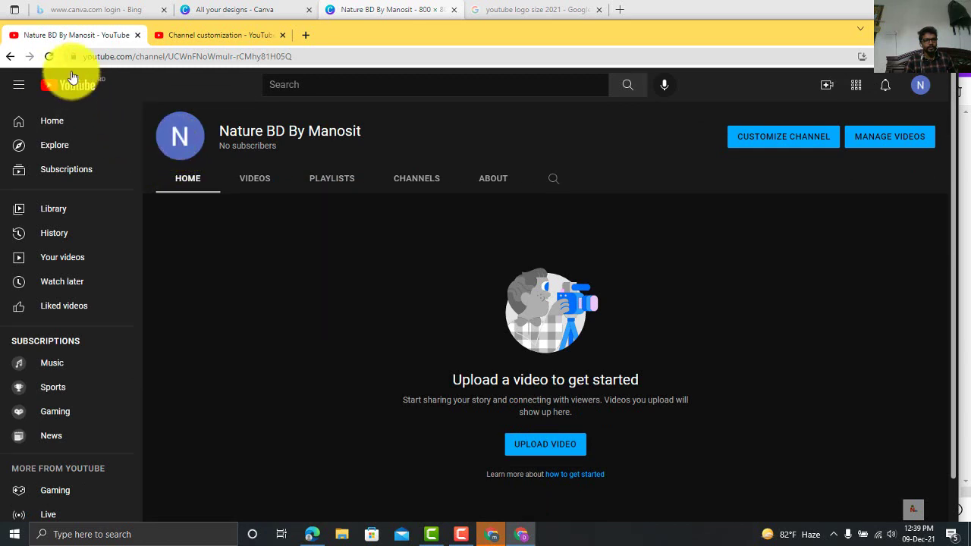
pyautogui.click(45, 58)
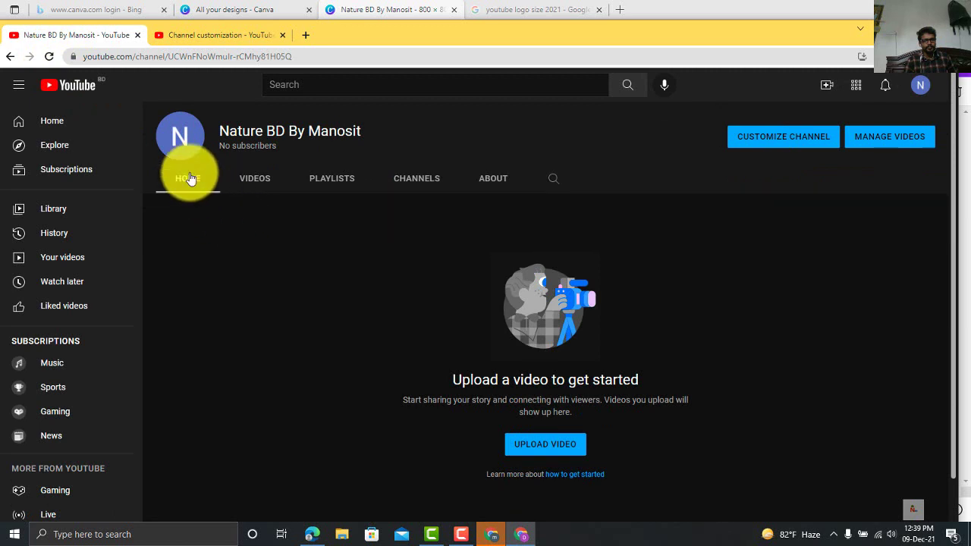
pyautogui.click(222, 35)
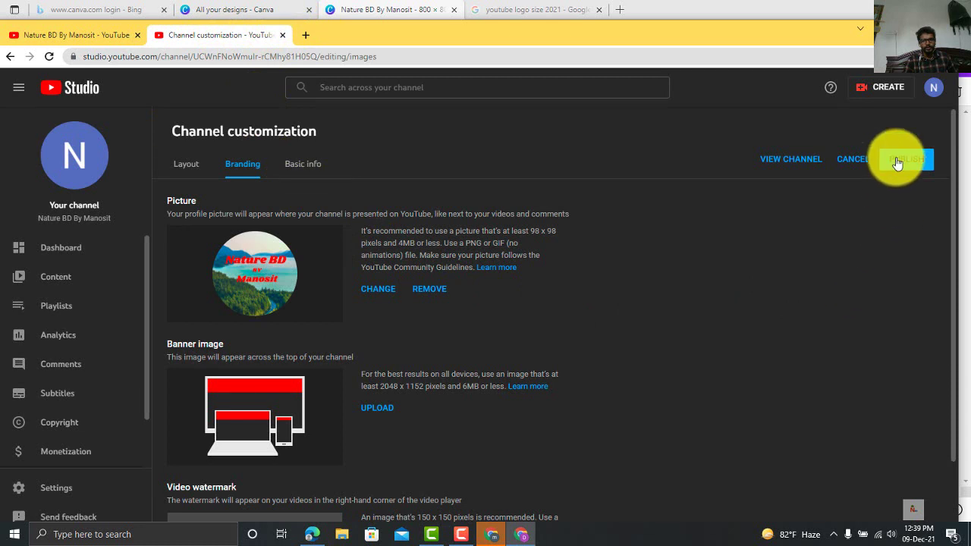
# - Publish the channel picture change and check the profile picture on the reloaded channel page
pyautogui.click(900, 161)
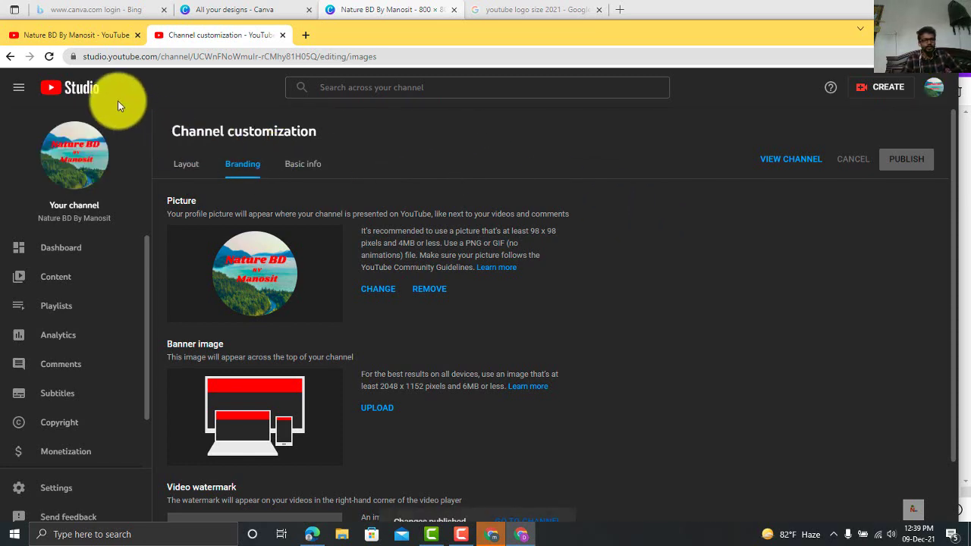
pyautogui.click(76, 35)
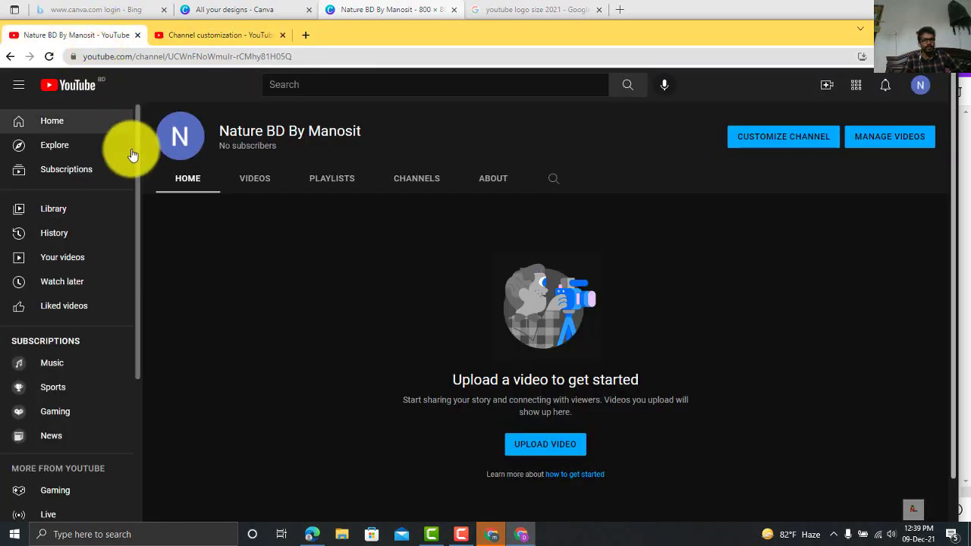
pyautogui.click(48, 56)
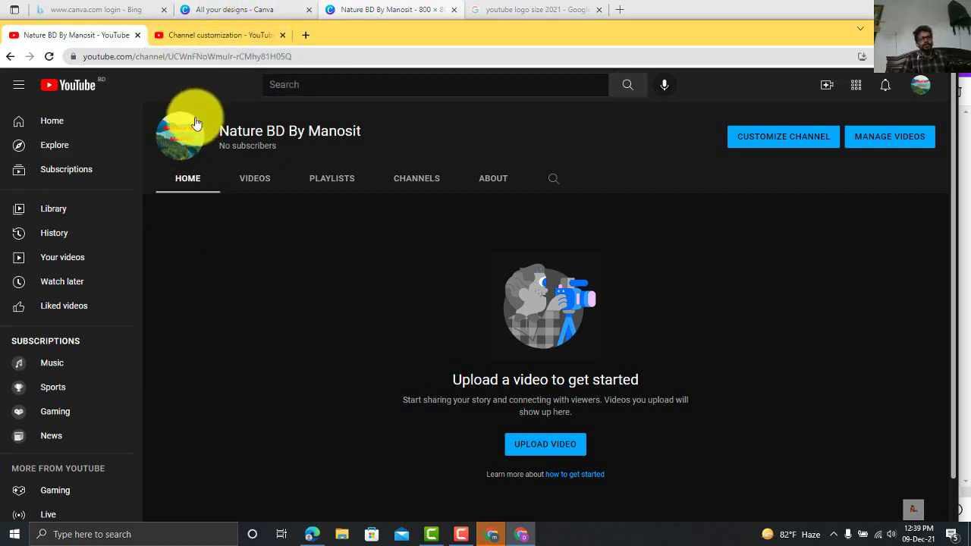
pyautogui.click(217, 34)
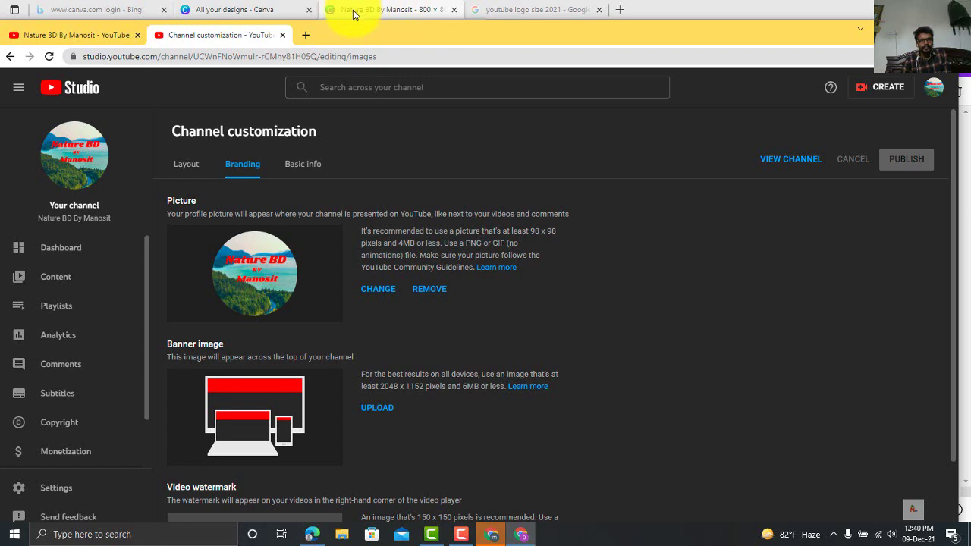
# - Switch back to the Canva logo design and delete the title, "BY", the creator's name and the background photo
pyautogui.click(400, 10)
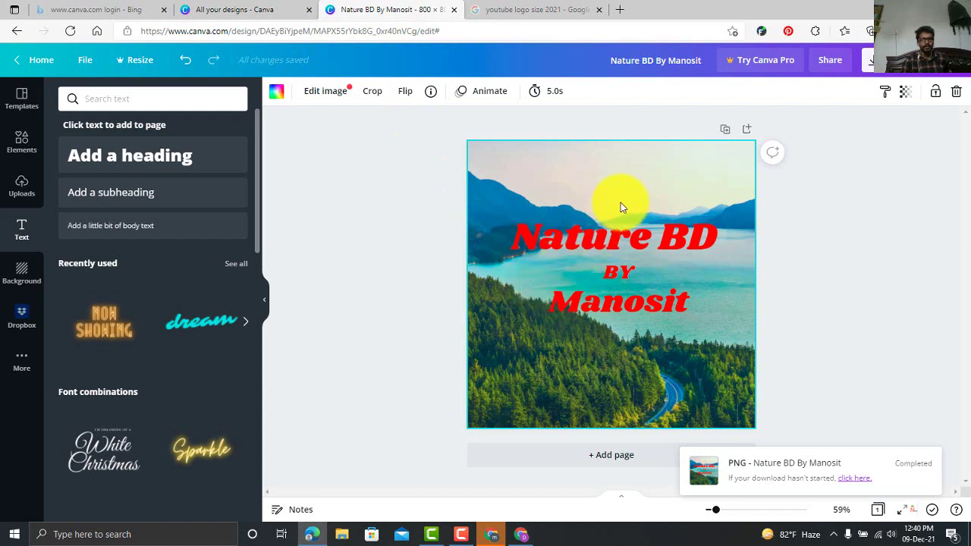
pyautogui.rightClick(577, 227)
pyautogui.click(608, 302)
pyautogui.rightClick(614, 274)
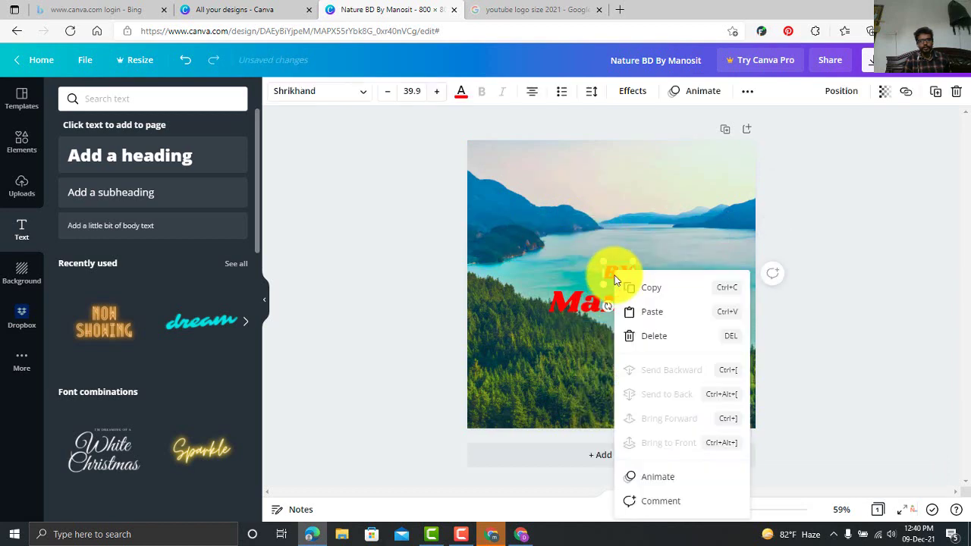
pyautogui.click(642, 342)
pyautogui.rightClick(623, 305)
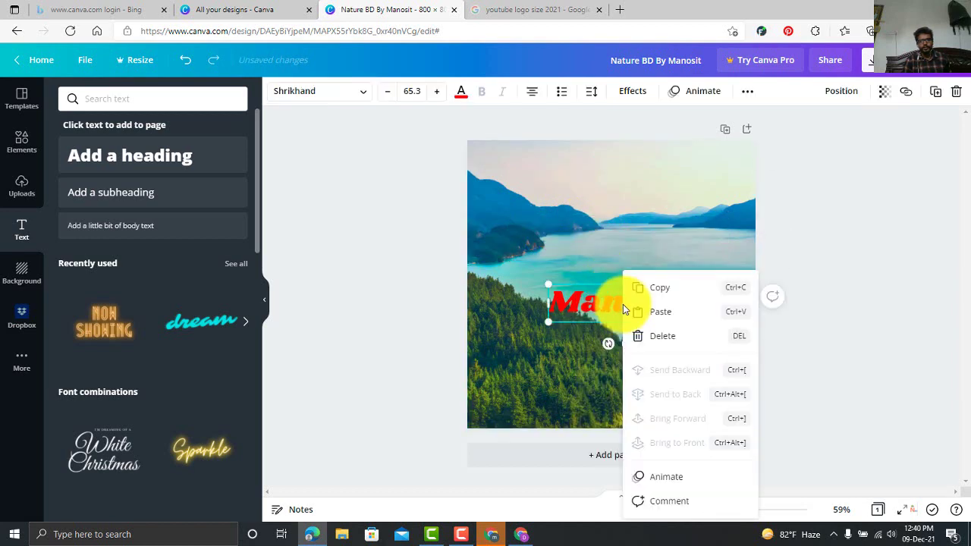
pyautogui.click(661, 344)
pyautogui.rightClick(603, 300)
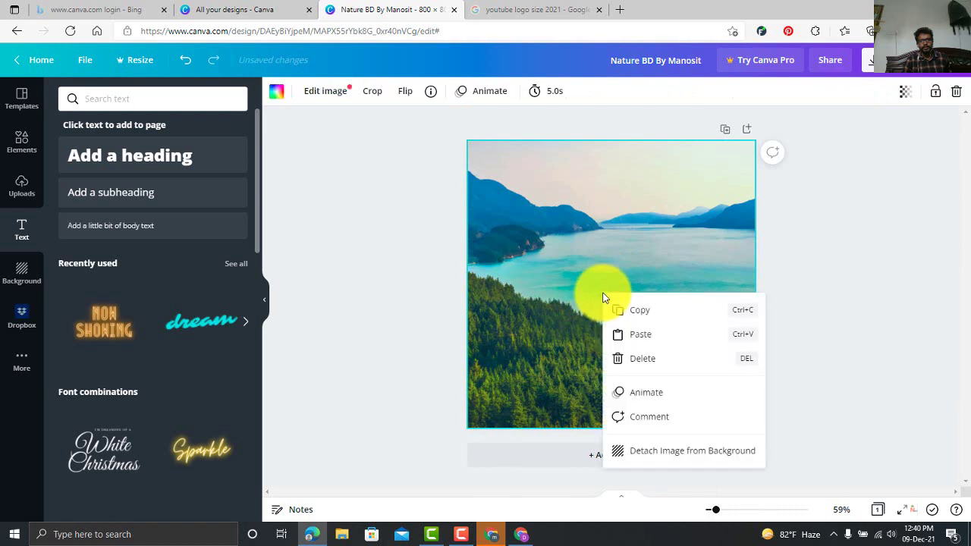
pyautogui.click(642, 361)
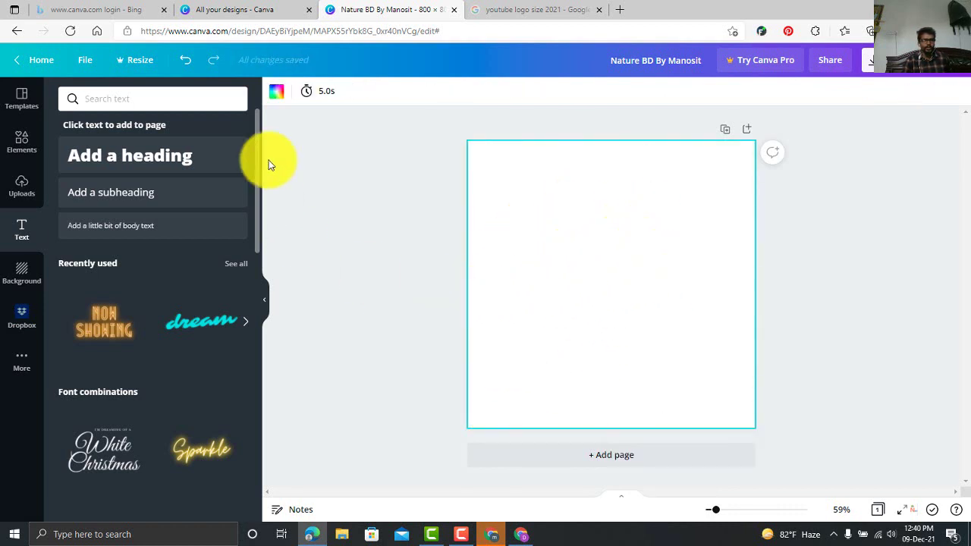
# - Try purple and red as the page background color and return it to white
pyautogui.click(277, 92)
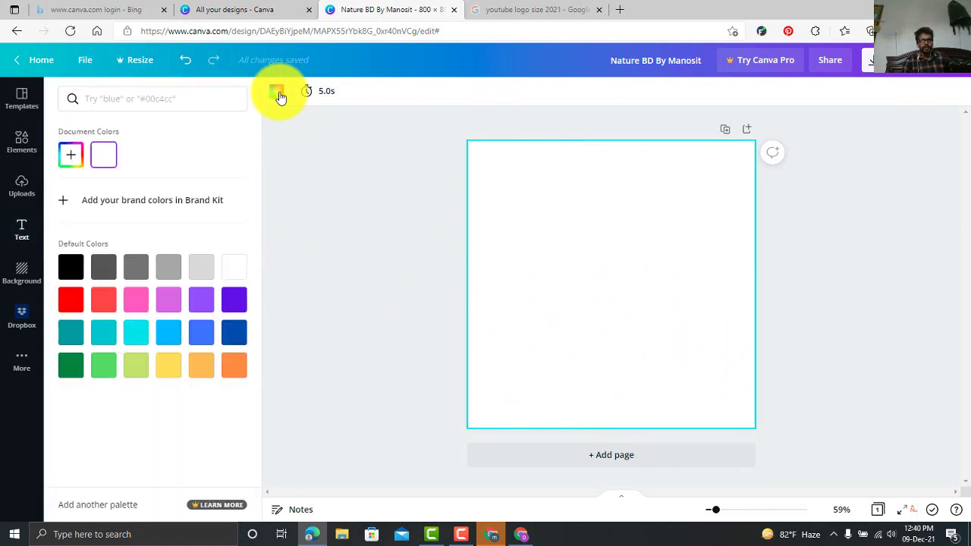
pyautogui.click(236, 304)
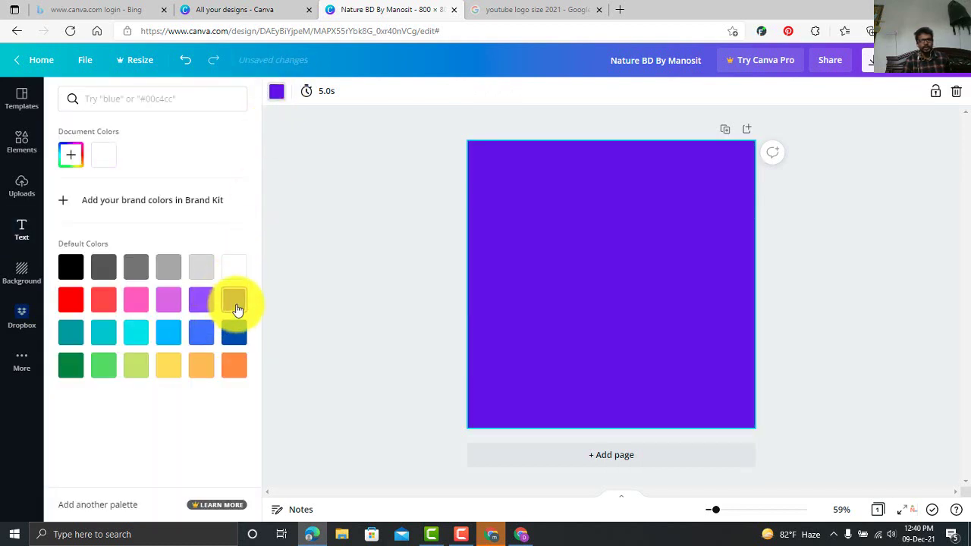
pyautogui.click(65, 303)
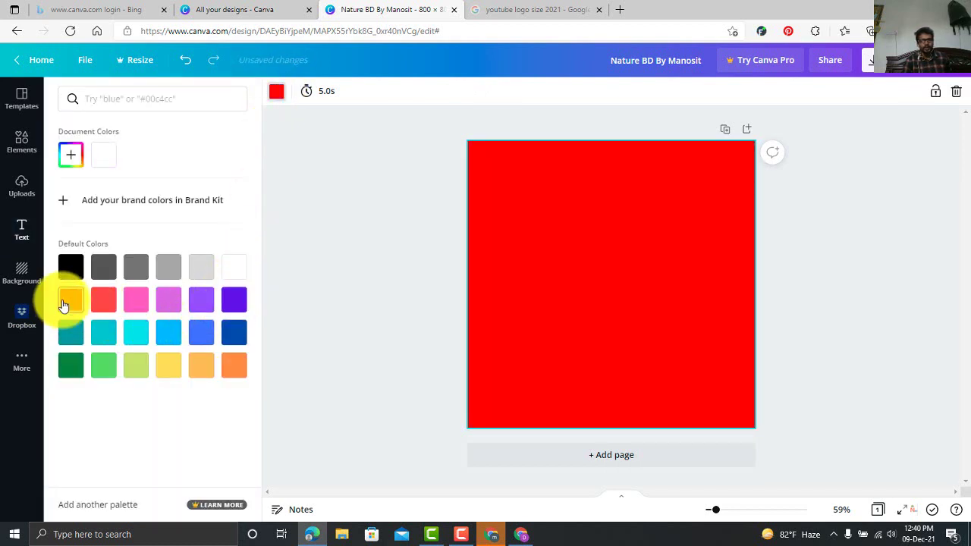
pyautogui.click(238, 275)
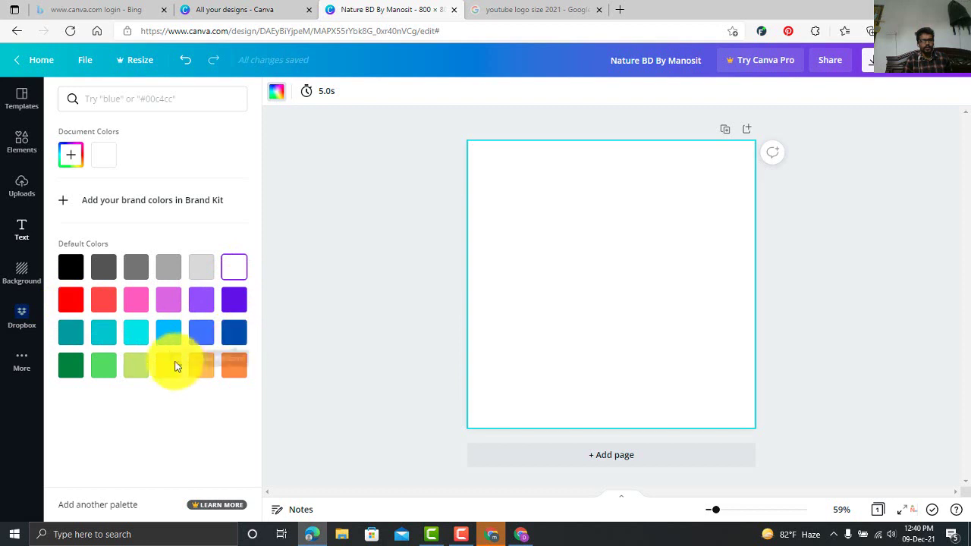
# - Set the page background to the custom golden yellow #EFC004, starting from the default yellow swatch
pyautogui.click(73, 162)
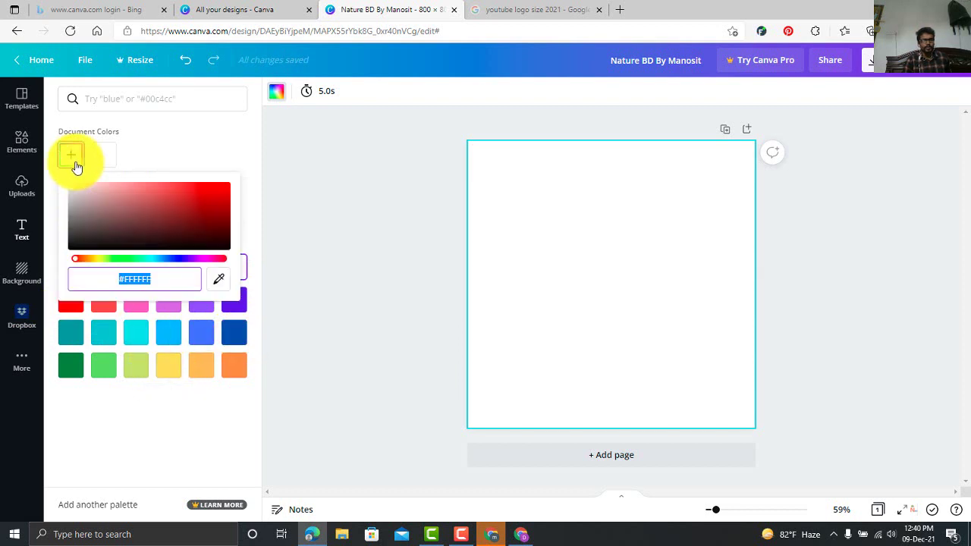
pyautogui.click(172, 372)
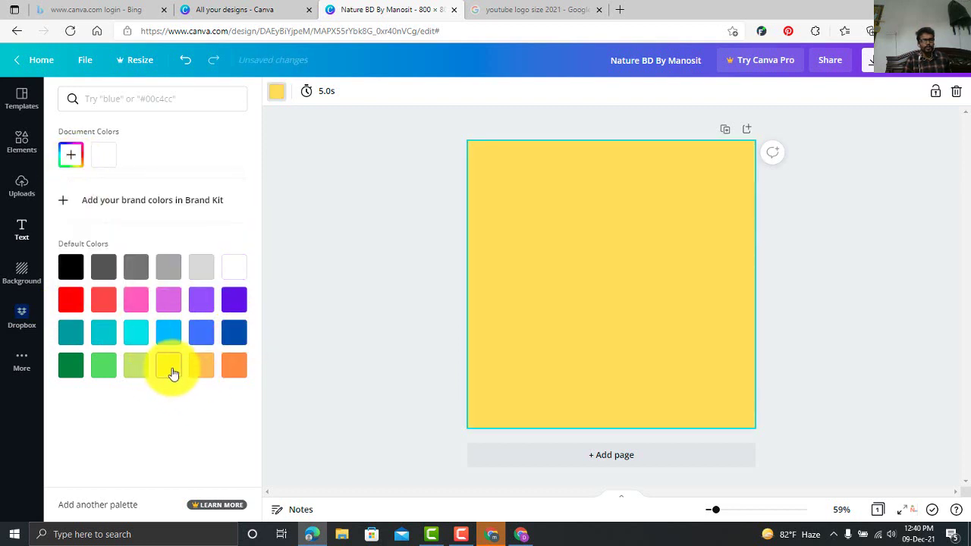
pyautogui.click(70, 157)
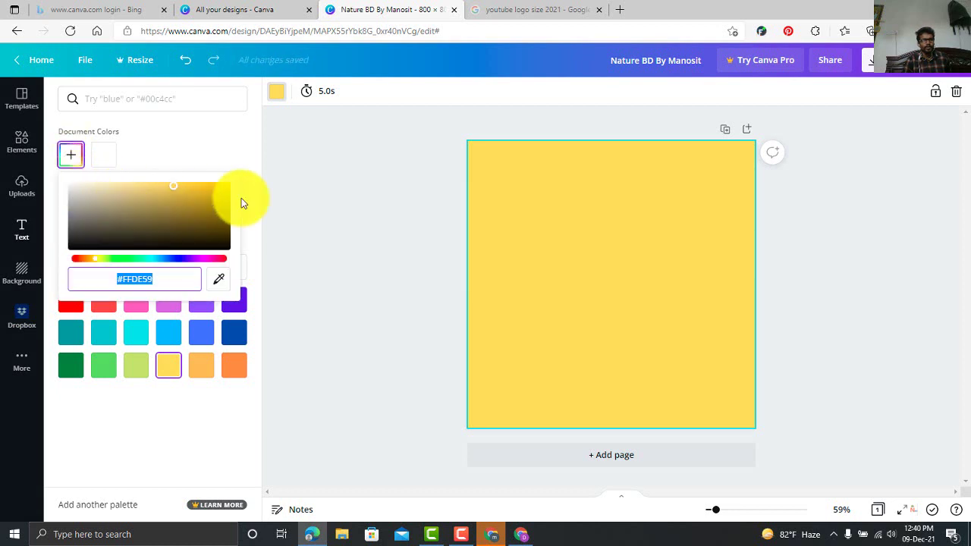
pyautogui.click(228, 190)
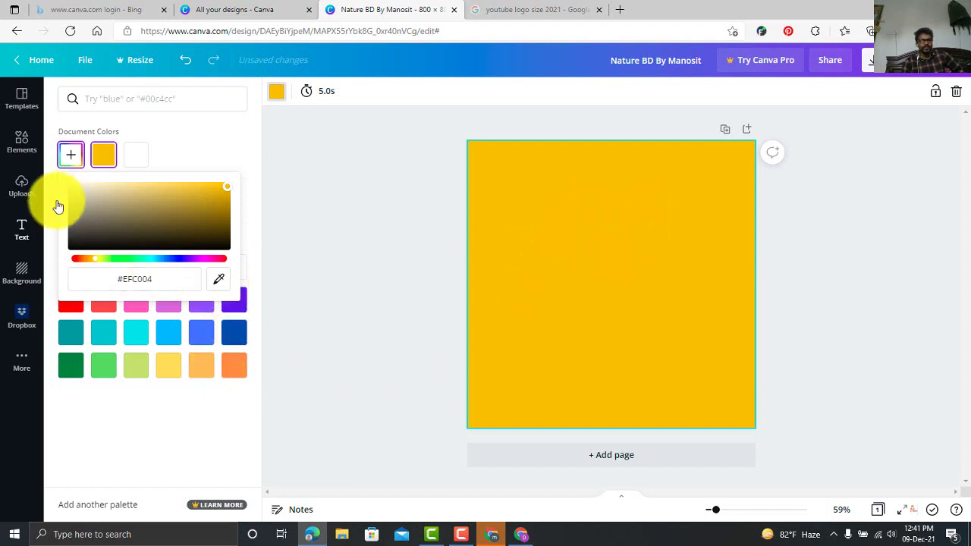
# - Add a heading reading "N" and move it slightly left of center in the upper half of the page
pyautogui.click(23, 237)
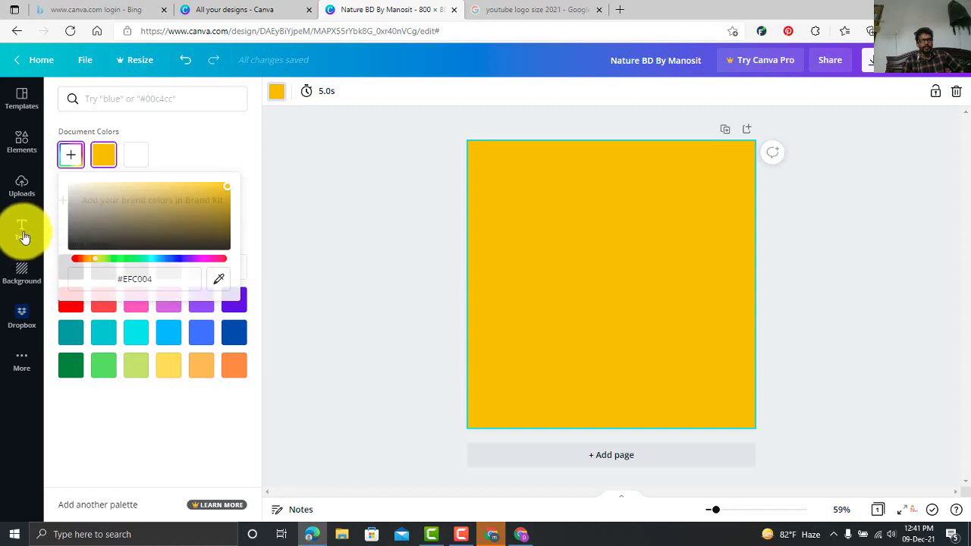
pyautogui.click(108, 156)
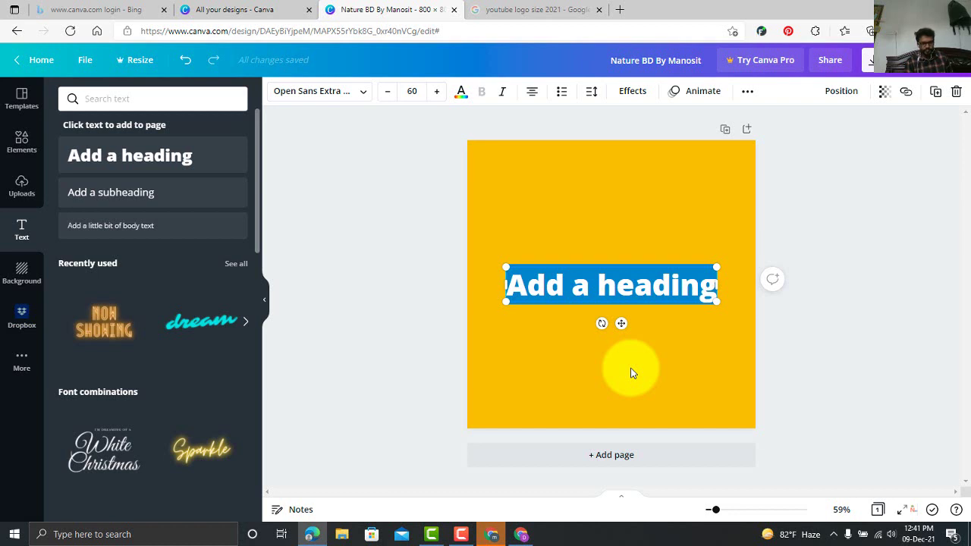
pyautogui.press('BackSpace')
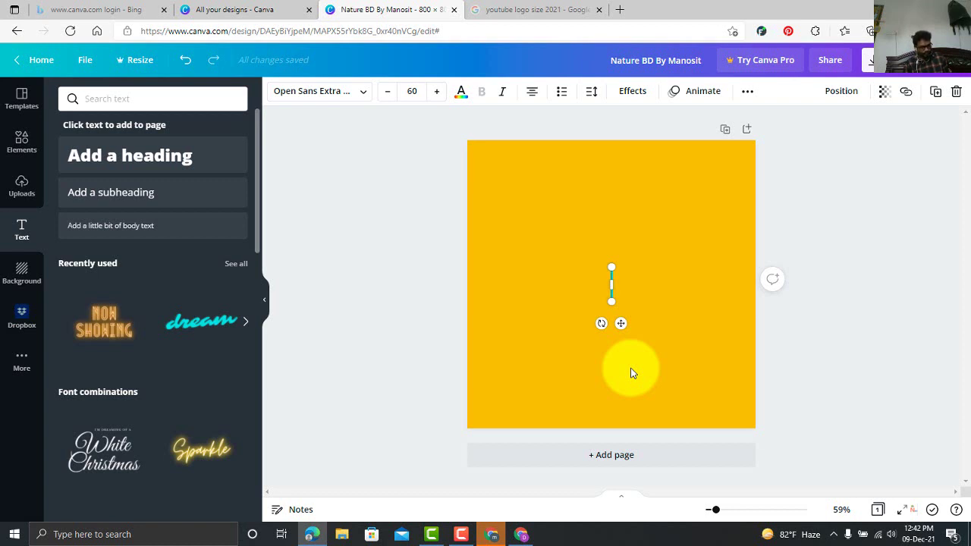
pyautogui.write('N')
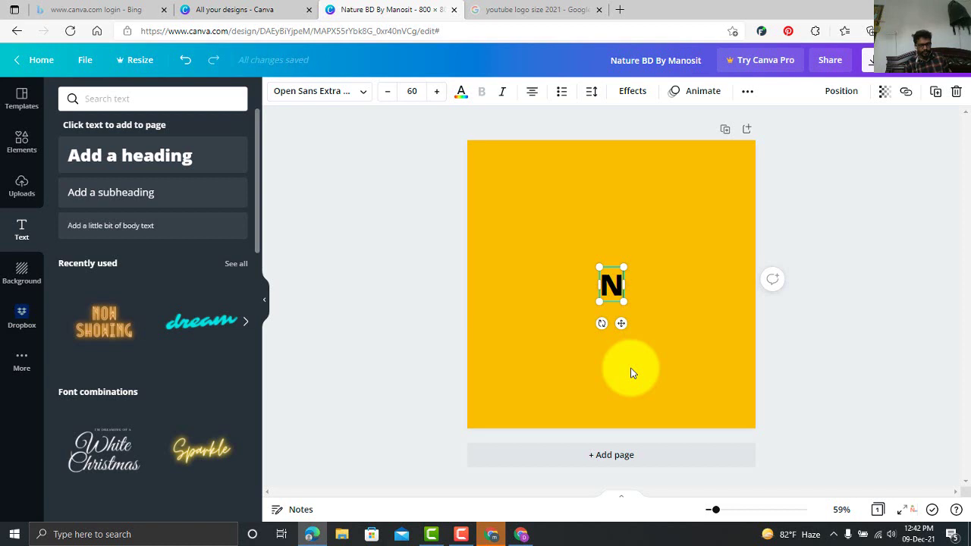
pyautogui.click(639, 353)
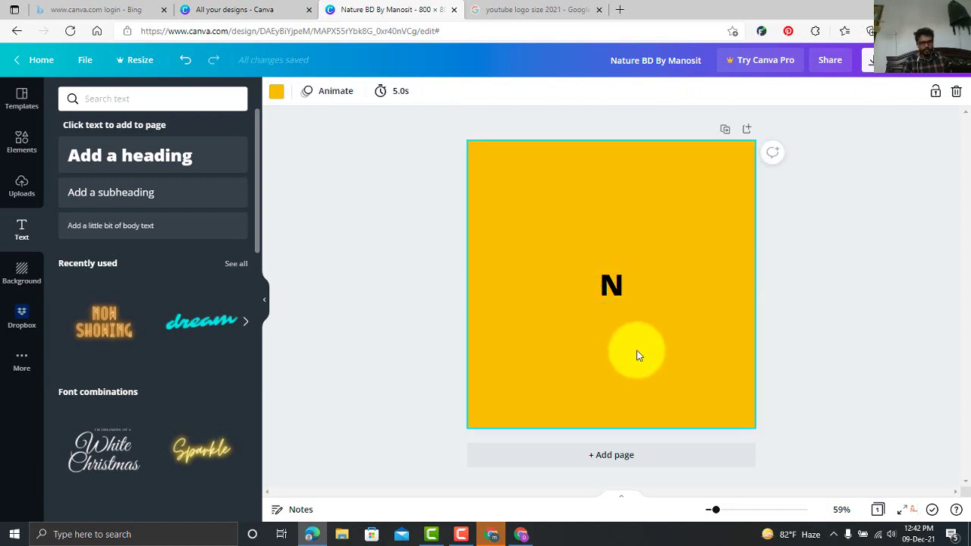
pyautogui.click(611, 279)
pyautogui.moveTo(611, 278); pyautogui.dragTo(584, 220)
pyautogui.click(569, 315)
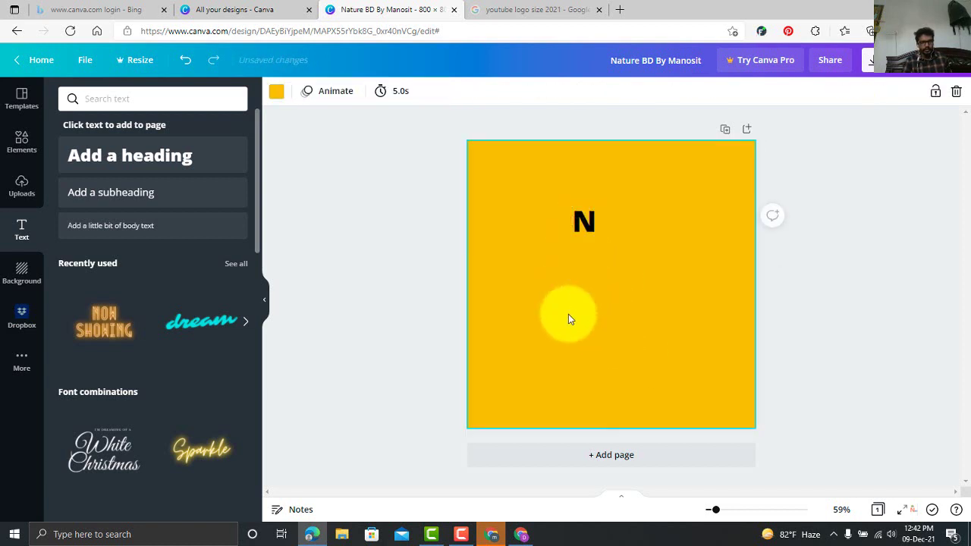
# - Add a second heading reading "BD" at the center of the page, below the "N"
pyautogui.click(108, 161)
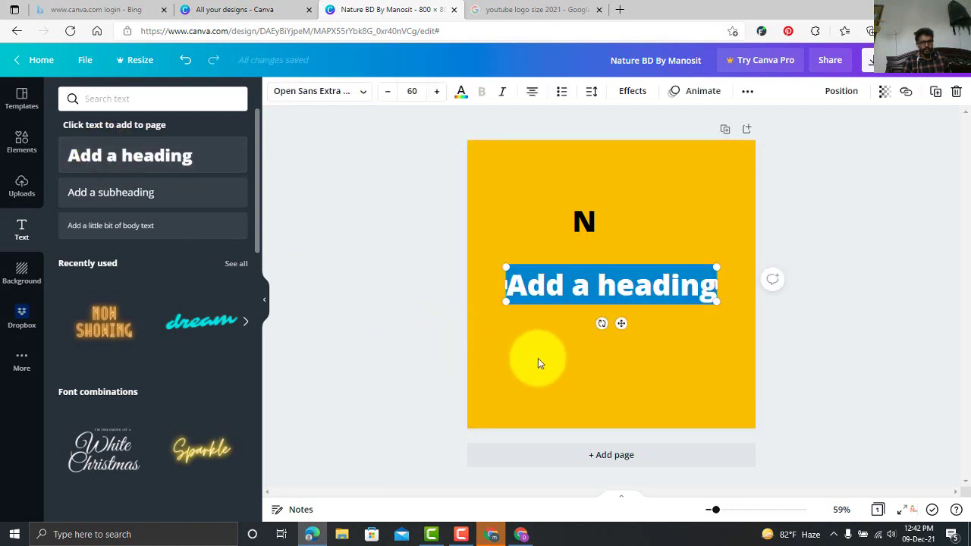
pyautogui.press('BackSpace')
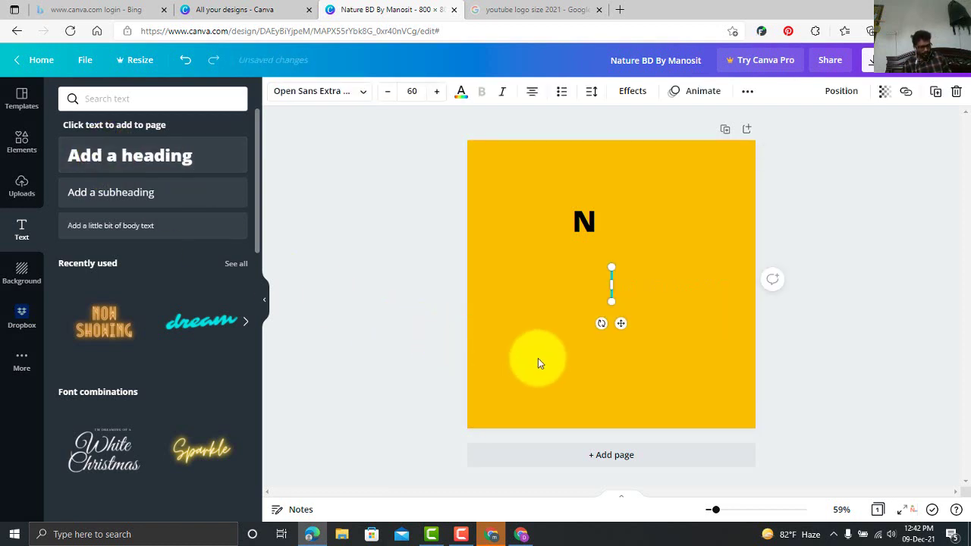
pyautogui.write('BD')
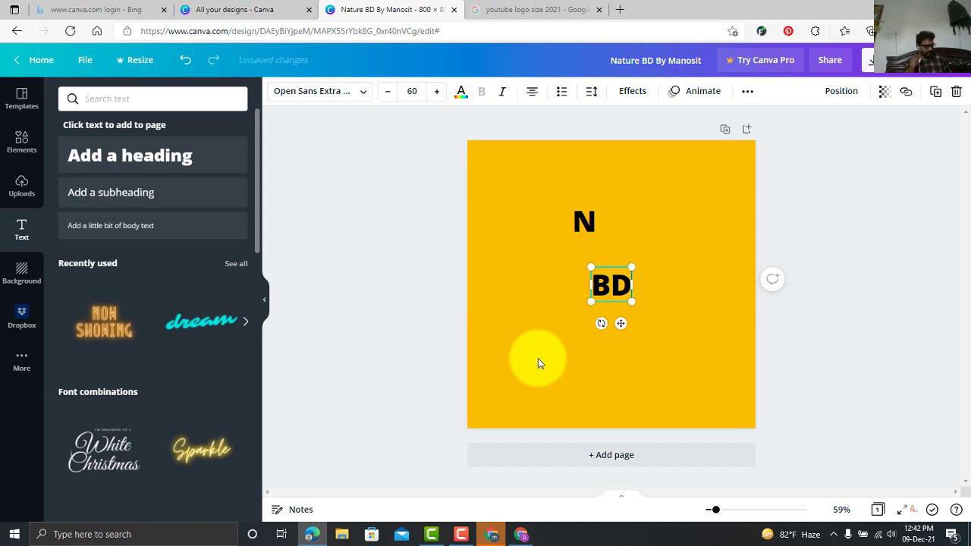
pyautogui.click(621, 341)
# - Color both the "N" and "BD" headings with the default red
pyautogui.click(583, 220)
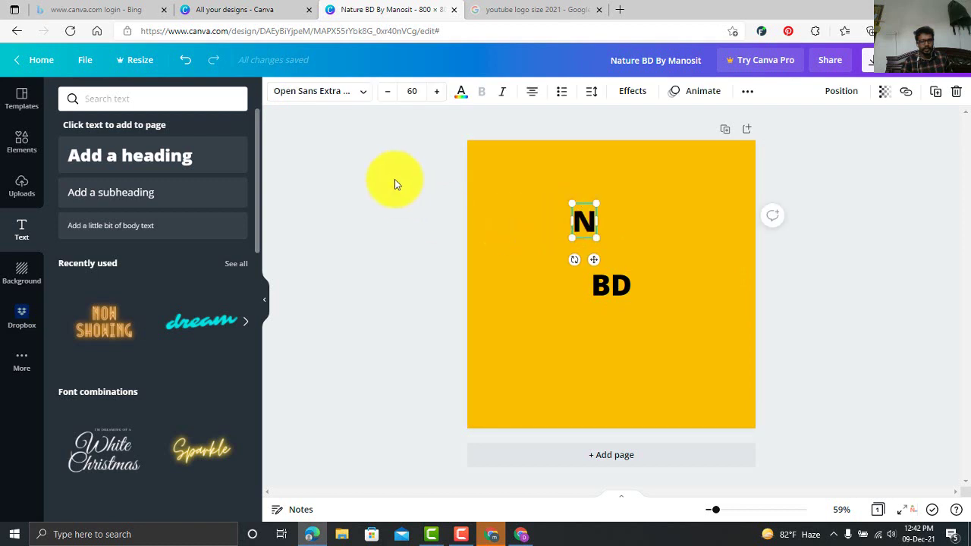
pyautogui.click(460, 92)
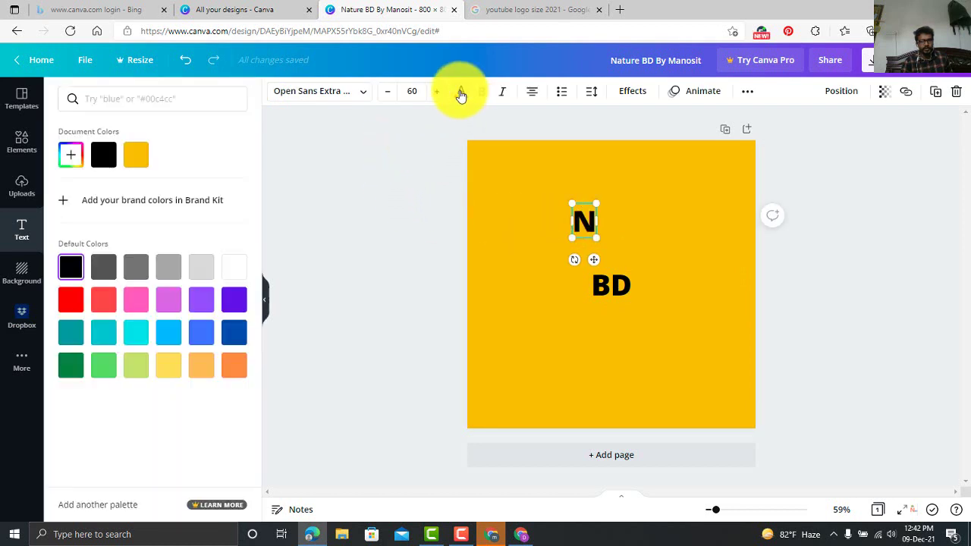
pyautogui.click(71, 299)
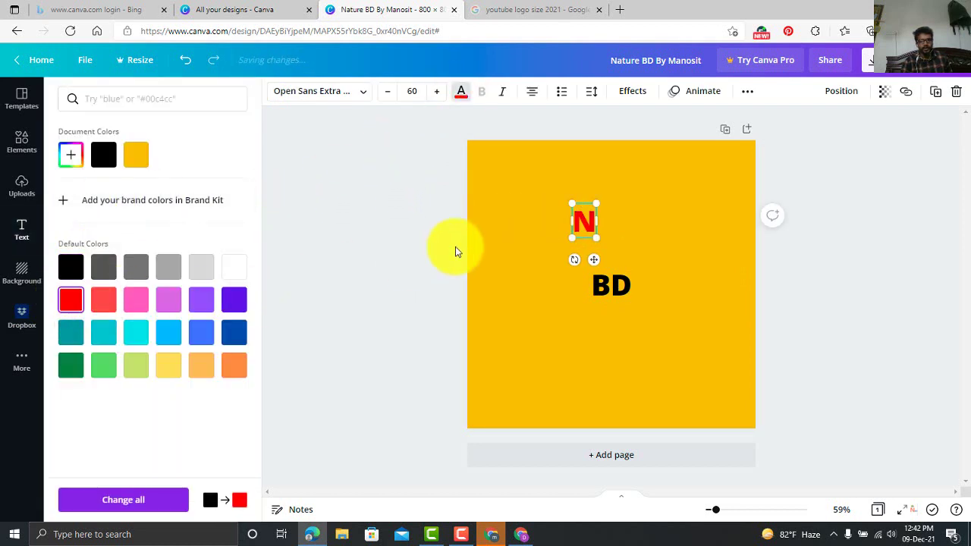
pyautogui.click(614, 294)
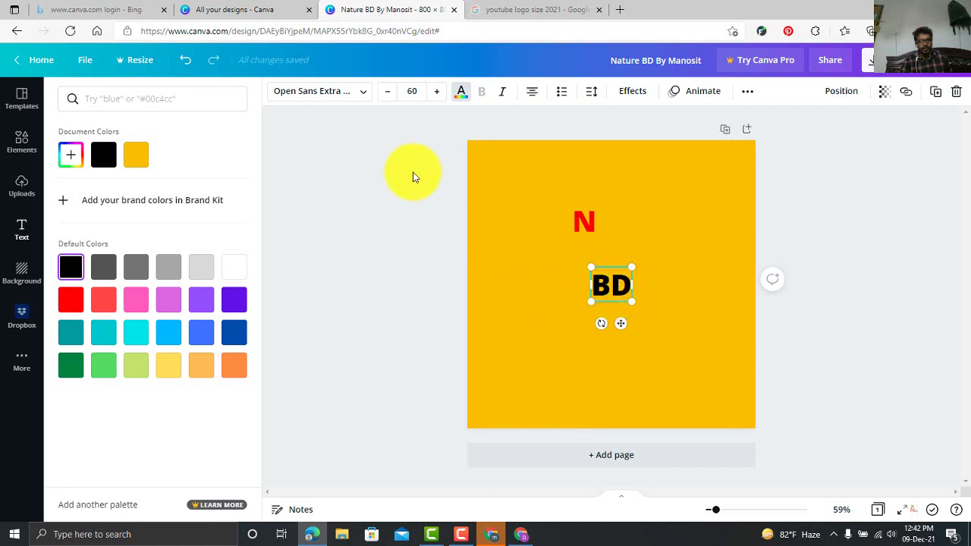
pyautogui.click(462, 92)
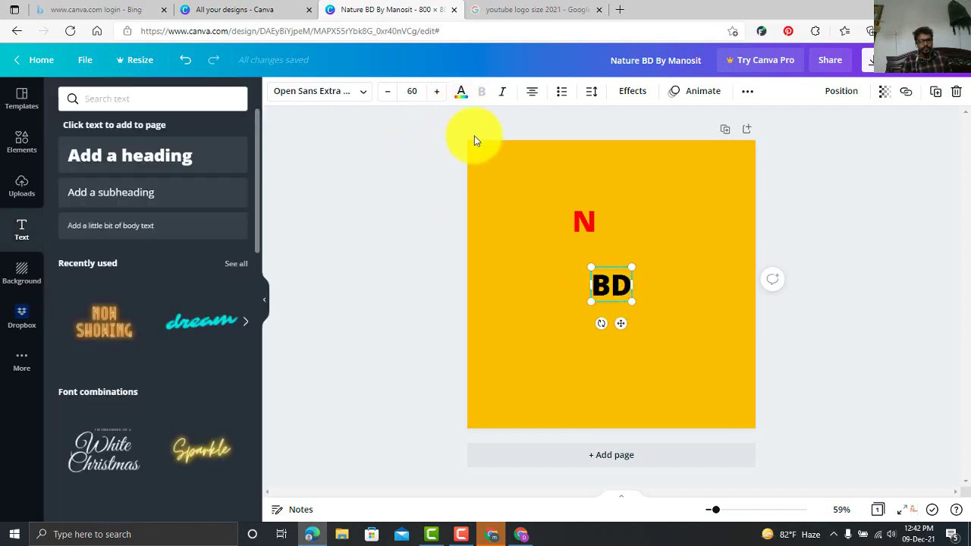
pyautogui.click(462, 93)
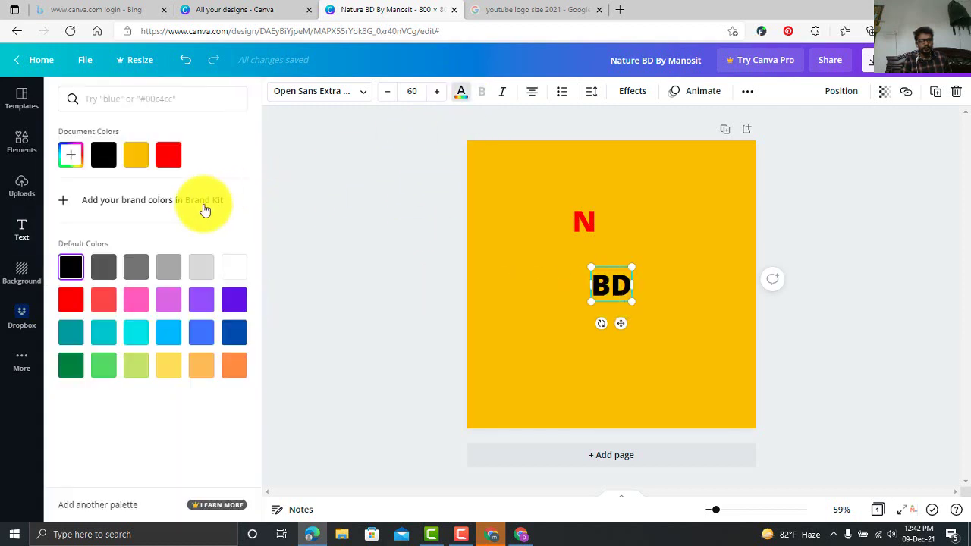
pyautogui.click(66, 305)
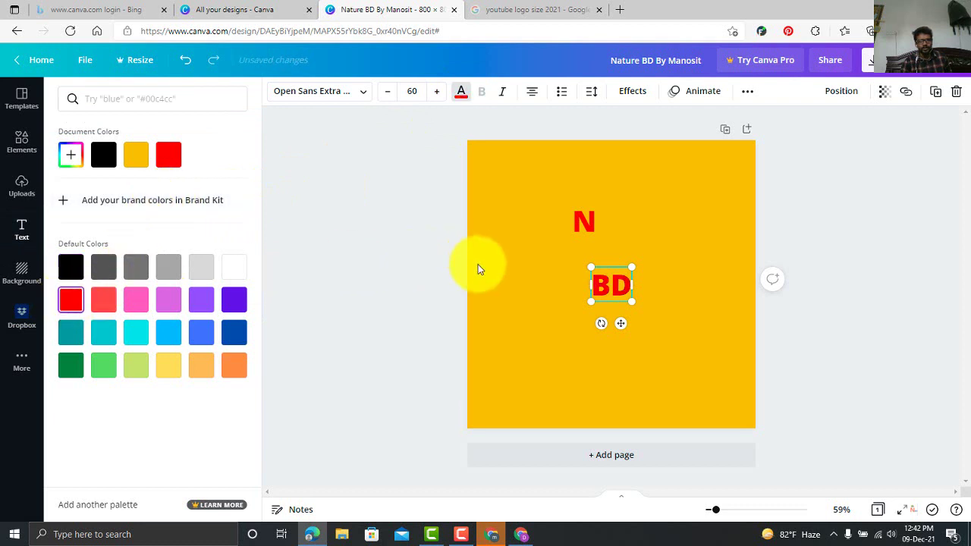
# - Shift the hue of the page background to the brighter yellow #EFDF04
pyautogui.click(550, 223)
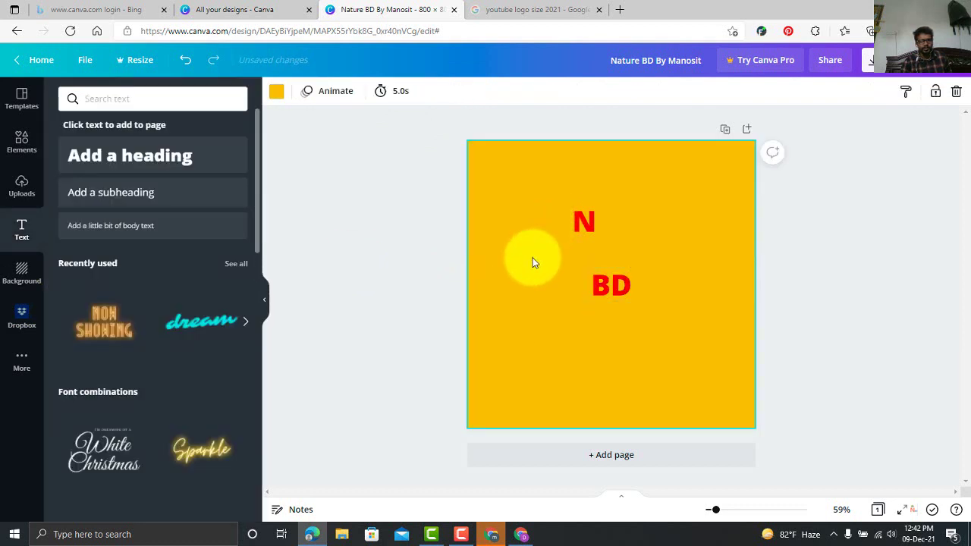
pyautogui.click(277, 94)
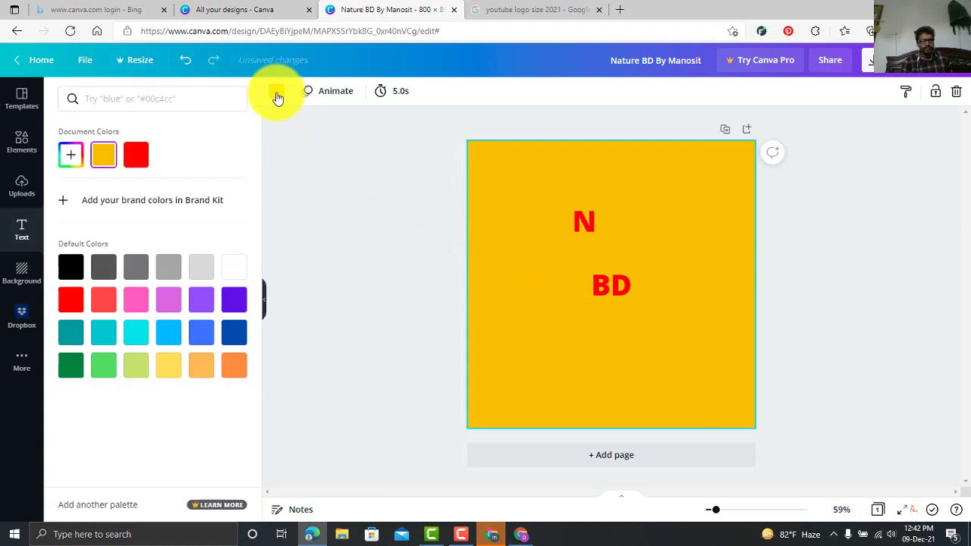
pyautogui.click(70, 156)
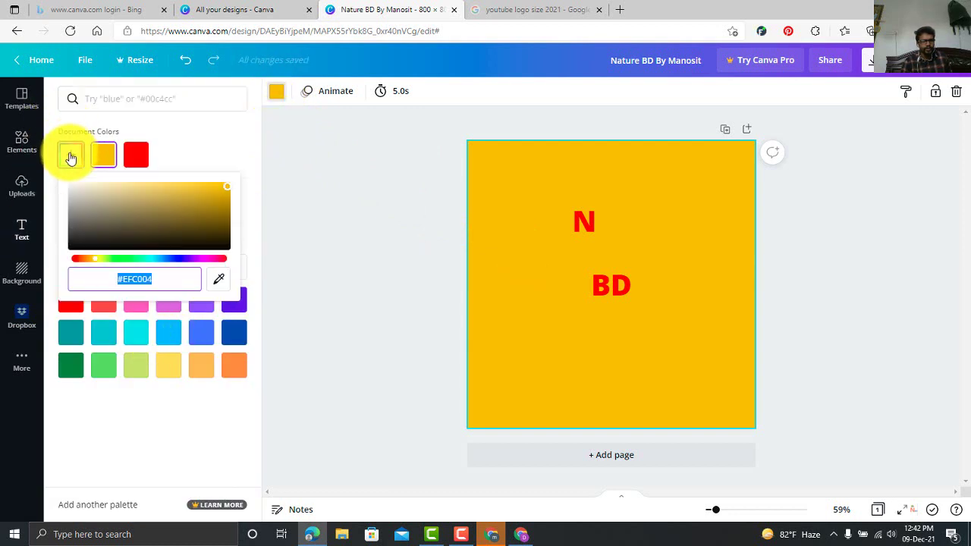
pyautogui.click(100, 261)
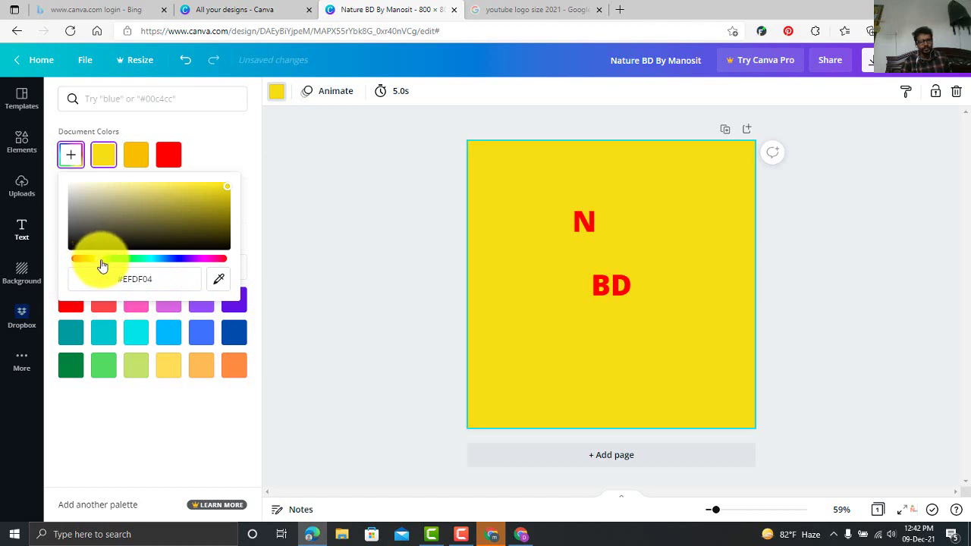
pyautogui.click(108, 167)
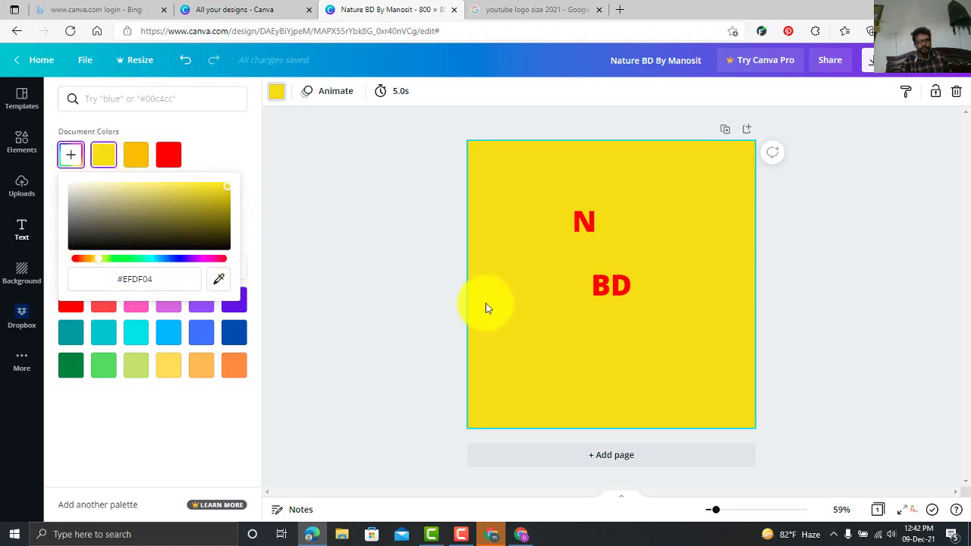
# - Recolor the "N" heading with the custom orange-red #F43705
pyautogui.click(586, 221)
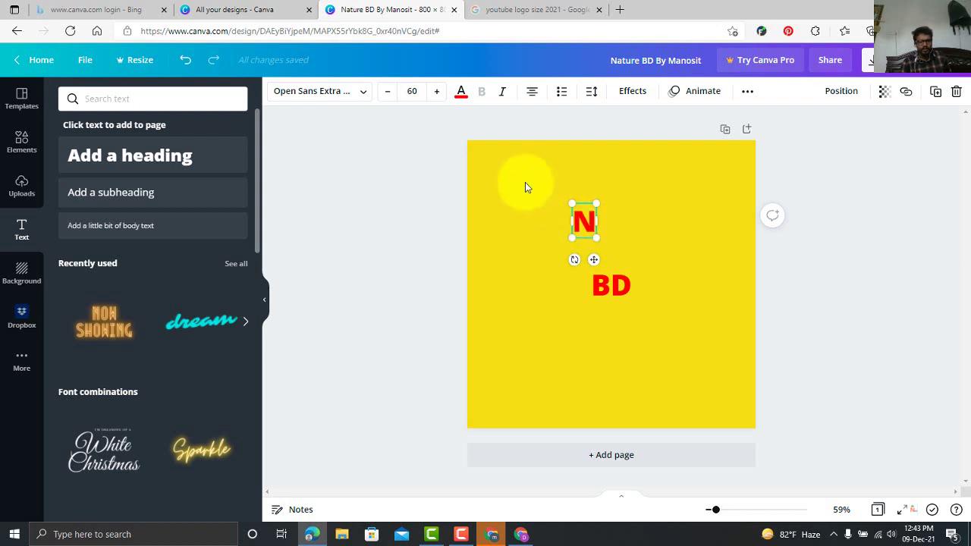
pyautogui.click(455, 99)
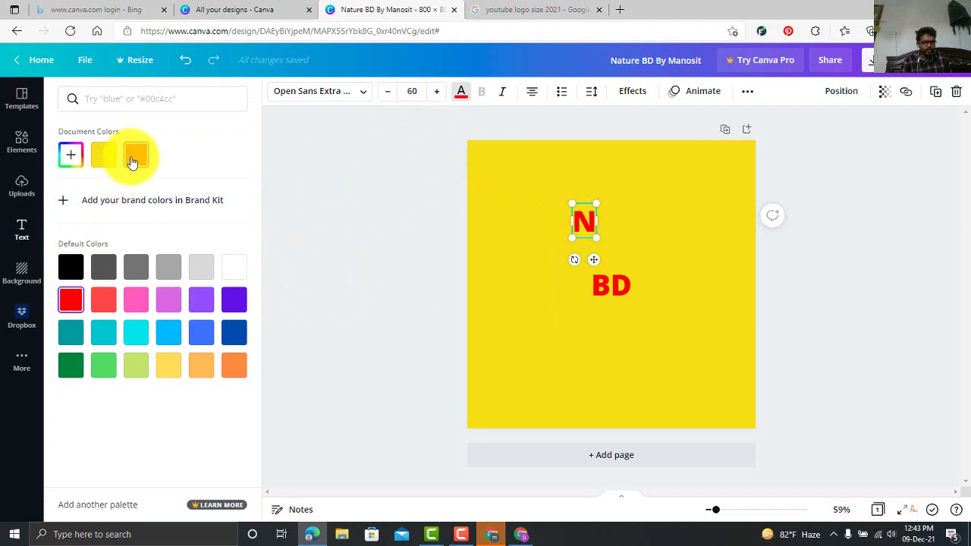
pyautogui.click(72, 156)
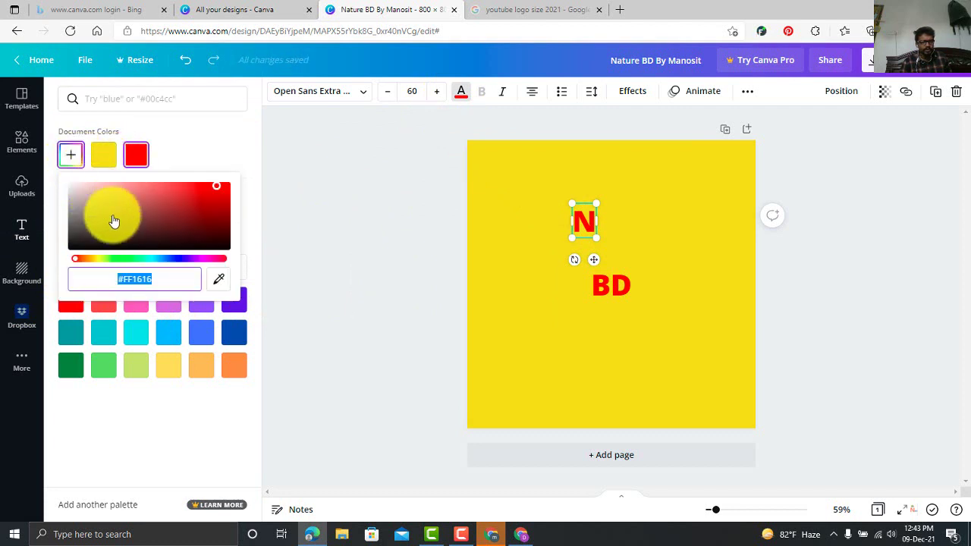
pyautogui.click(82, 261)
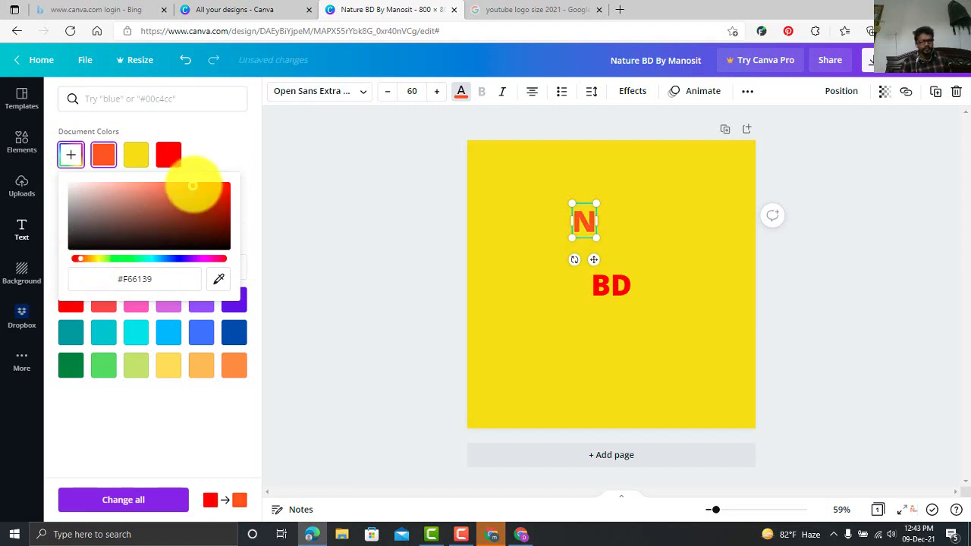
pyautogui.click(211, 186)
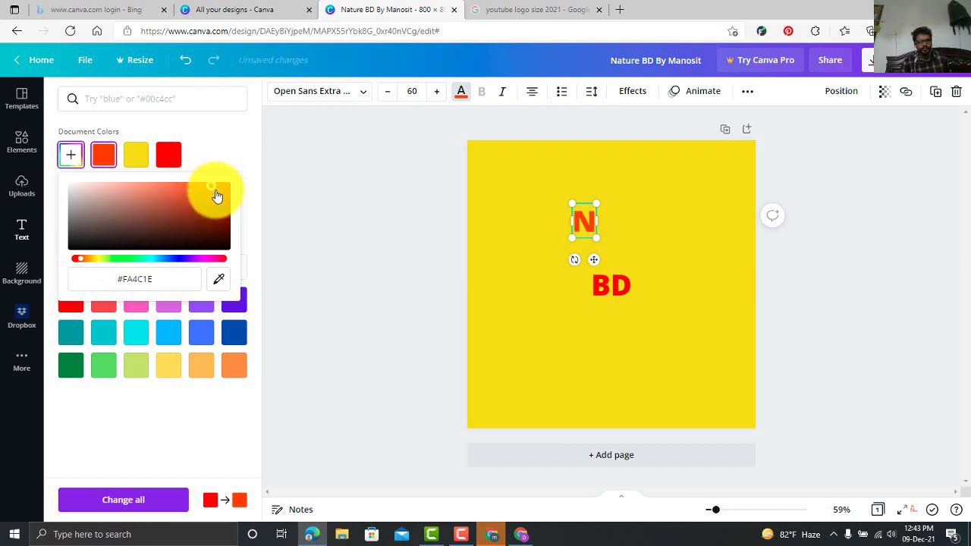
pyautogui.moveTo(215, 197); pyautogui.dragTo(217, 205)
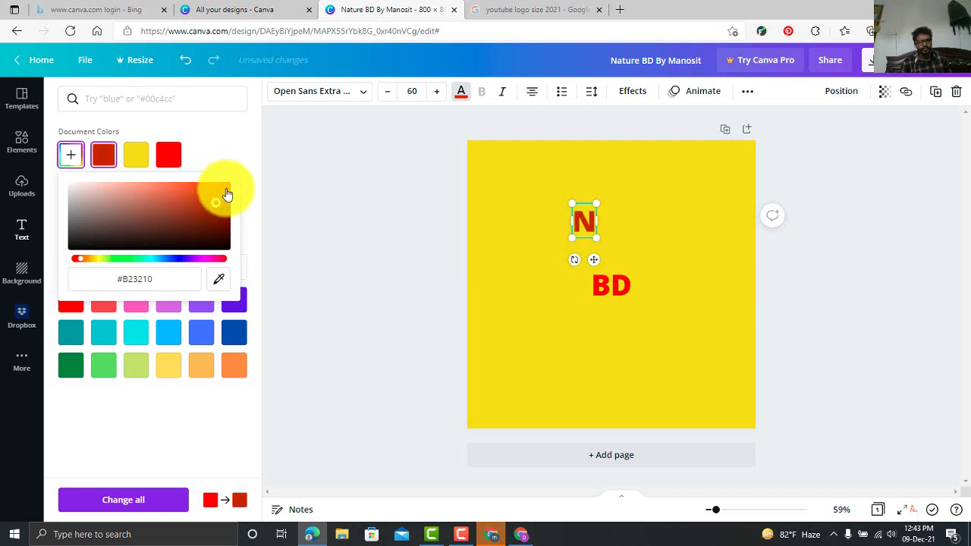
pyautogui.click(226, 185)
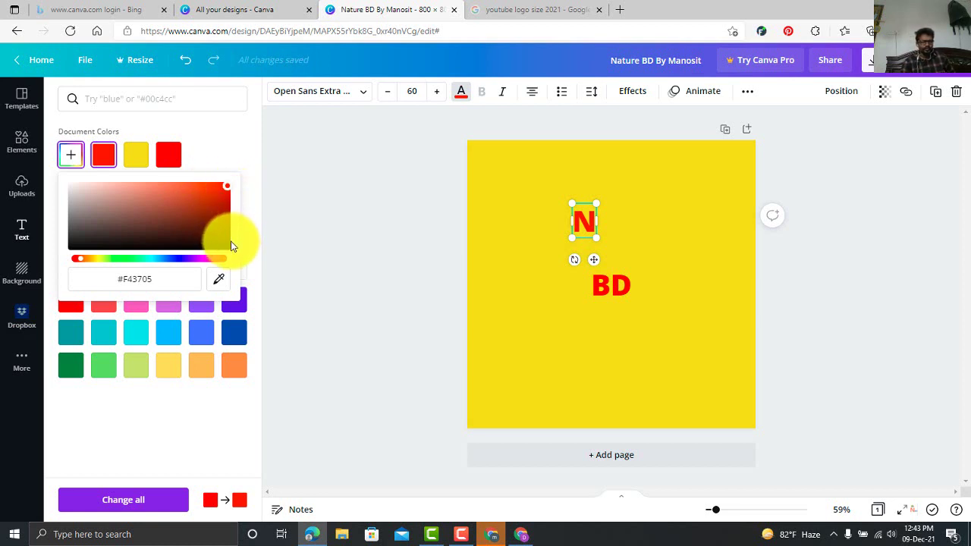
pyautogui.click(105, 157)
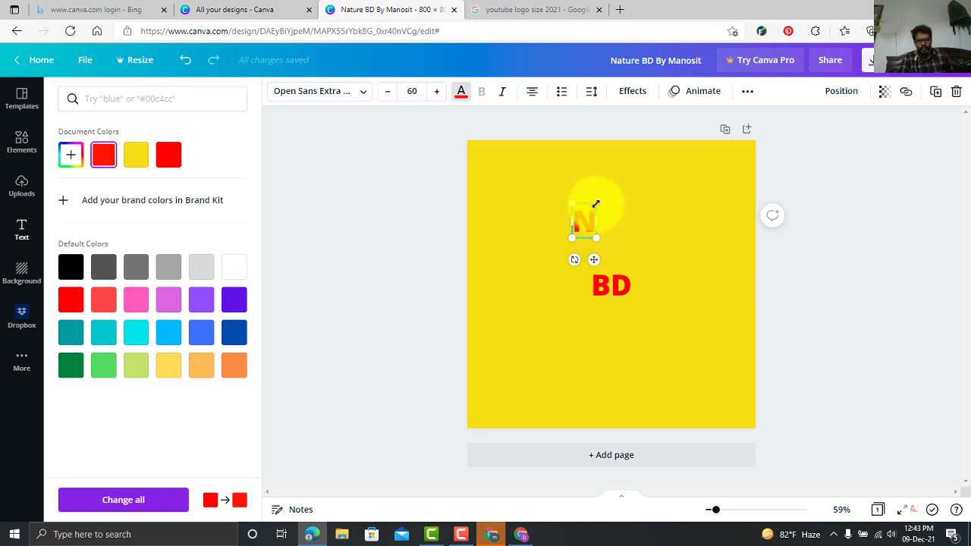
# - Enlarge the "N" heading to about size 98.2 and place it directly beside "BD" near the center of the page
pyautogui.moveTo(596, 203); pyautogui.dragTo(550, 279)
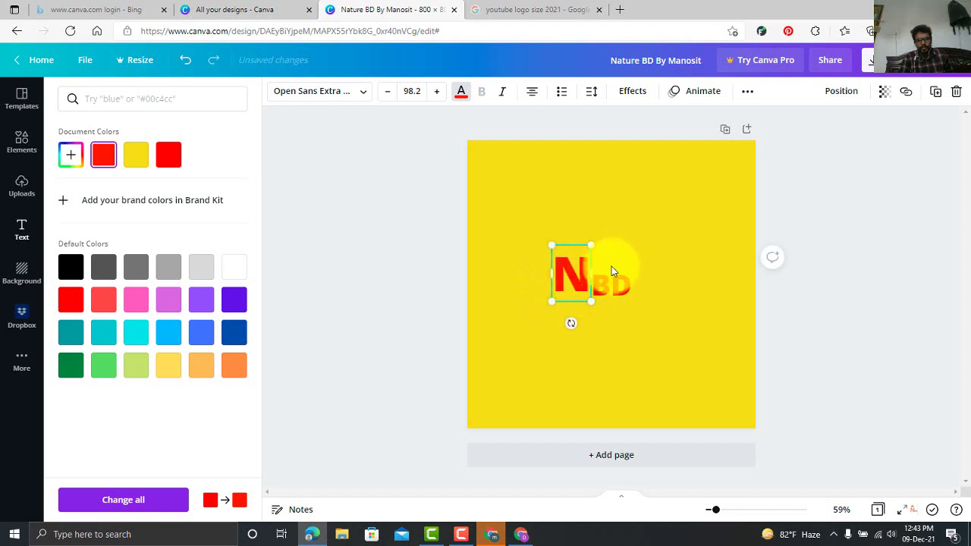
pyautogui.moveTo(612, 286); pyautogui.dragTo(595, 274)
pyautogui.click(689, 254)
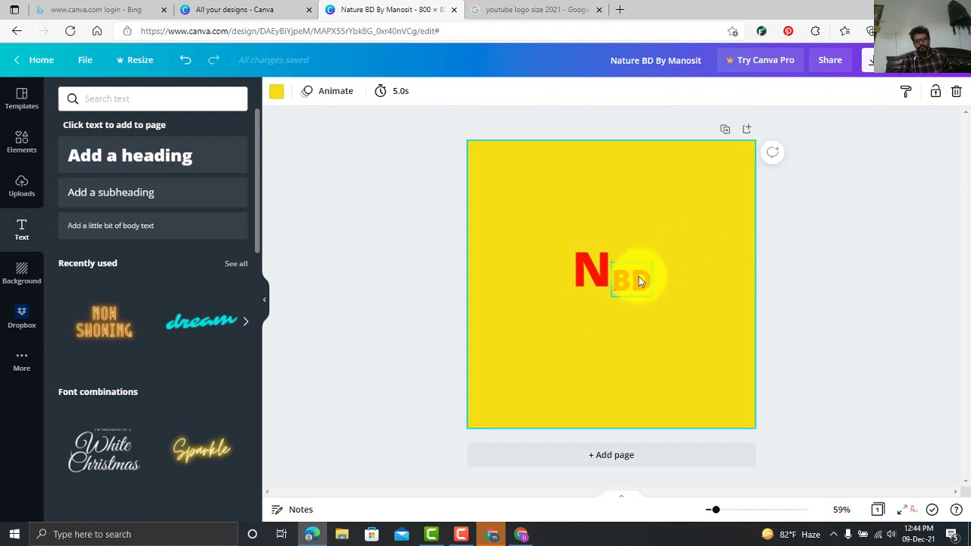
pyautogui.moveTo(639, 276); pyautogui.dragTo(642, 294)
pyautogui.moveTo(582, 264); pyautogui.dragTo(586, 283)
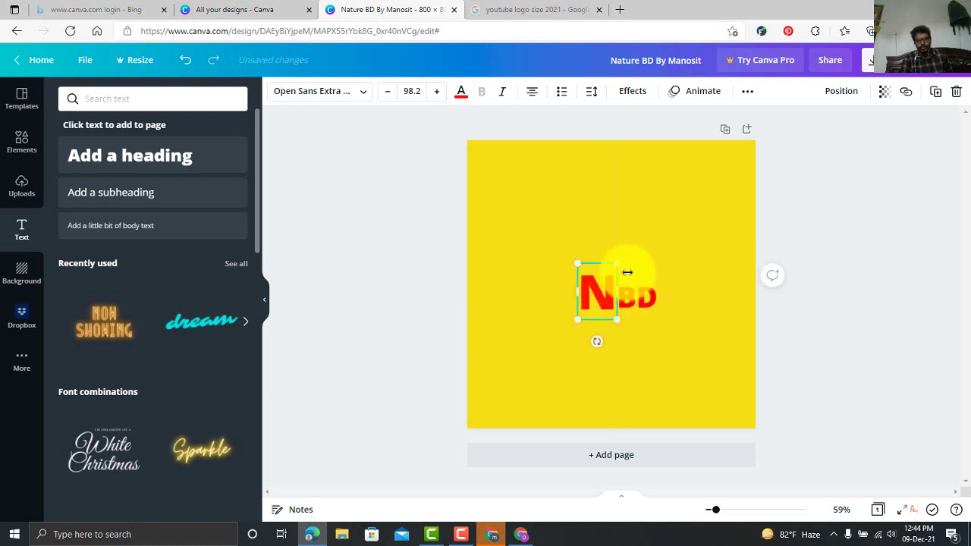
pyautogui.click(667, 258)
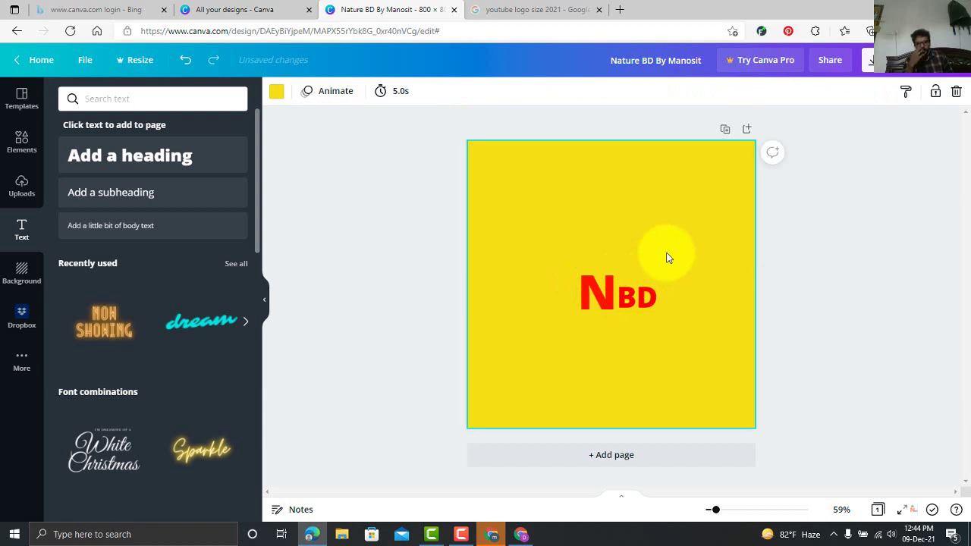
# - Enlarge the "N" heading to about size 165 and line up its base with the adjoining "BD"
pyautogui.click(607, 294)
pyautogui.moveTo(618, 261); pyautogui.dragTo(644, 225)
pyautogui.moveTo(612, 284); pyautogui.dragTo(595, 292)
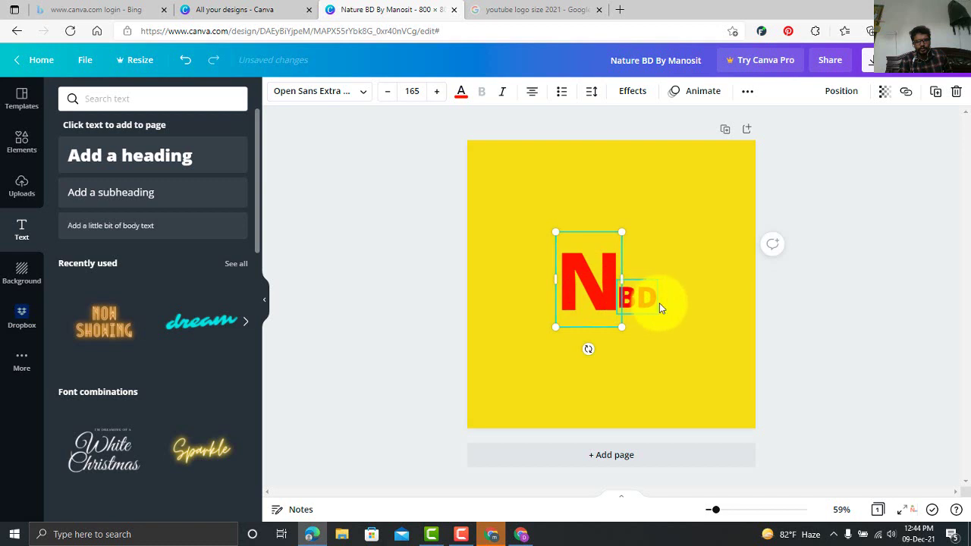
# - Color the "BD" heading with the default dark blue
pyautogui.click(659, 308)
pyautogui.click(645, 301)
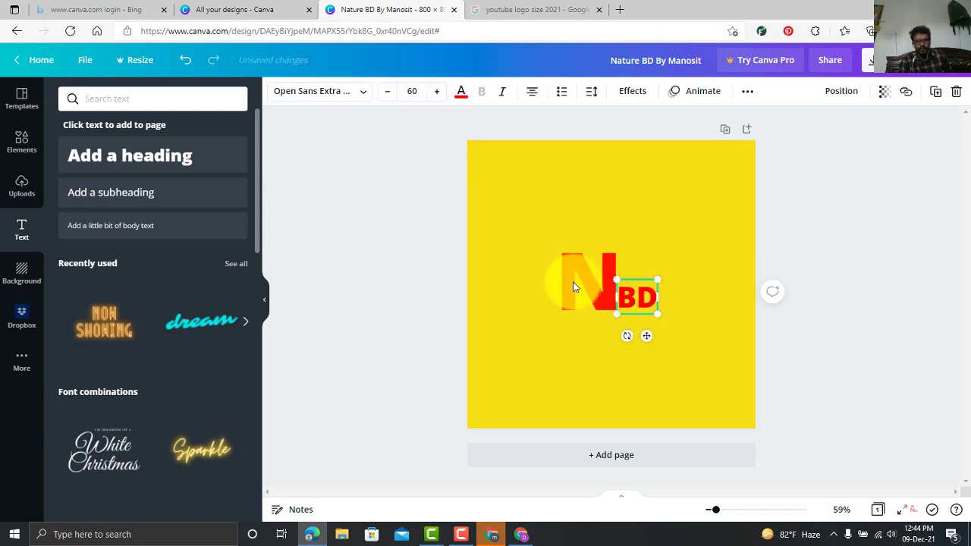
pyautogui.click(463, 95)
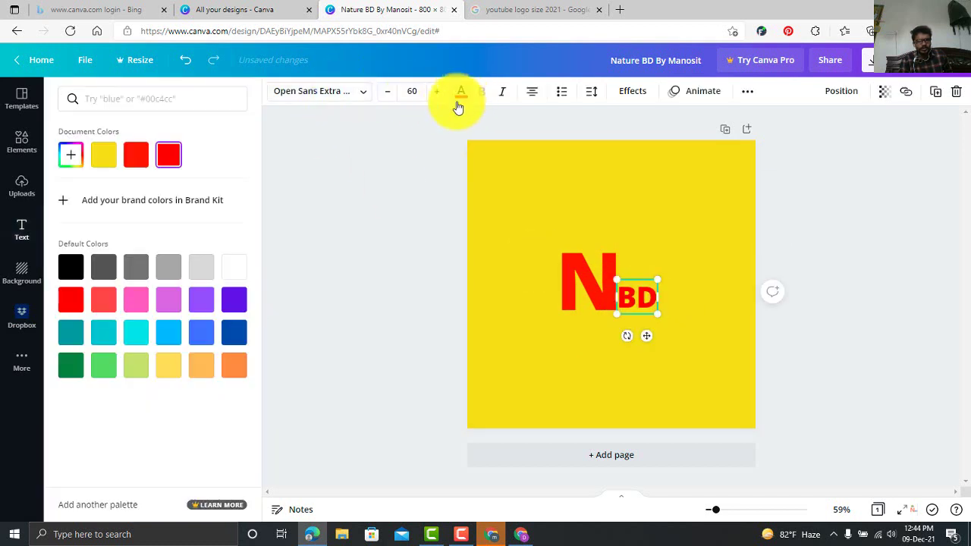
pyautogui.click(235, 332)
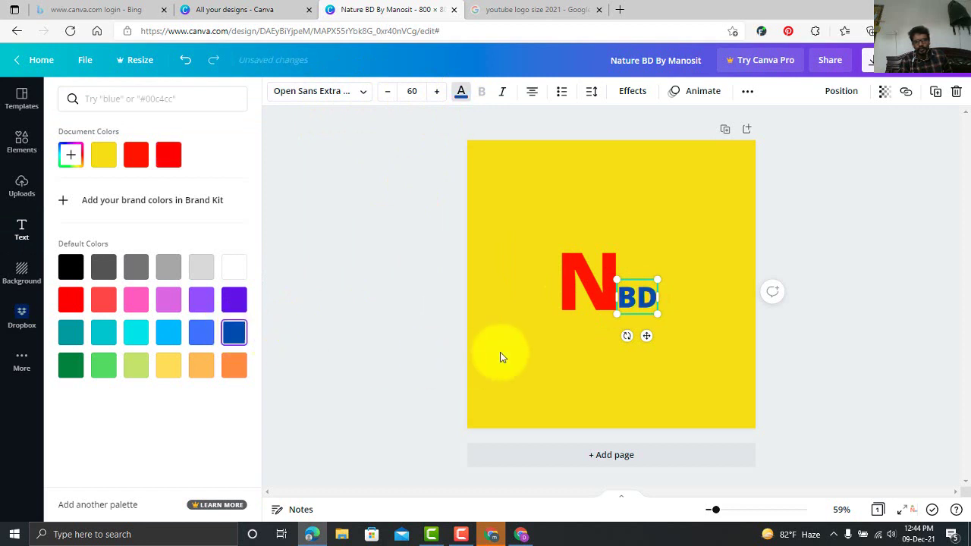
pyautogui.click(556, 355)
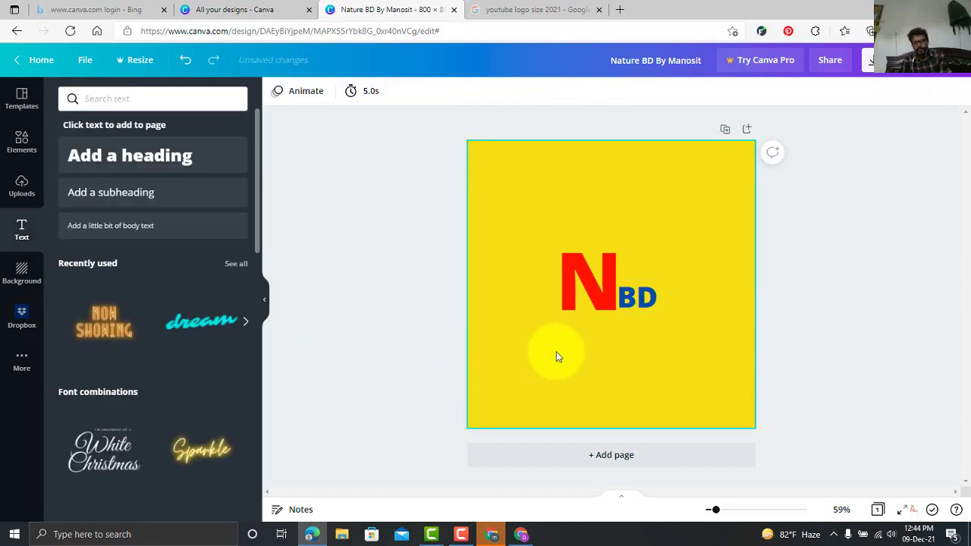
# - Try rotating the "N" heading
pyautogui.click(601, 275)
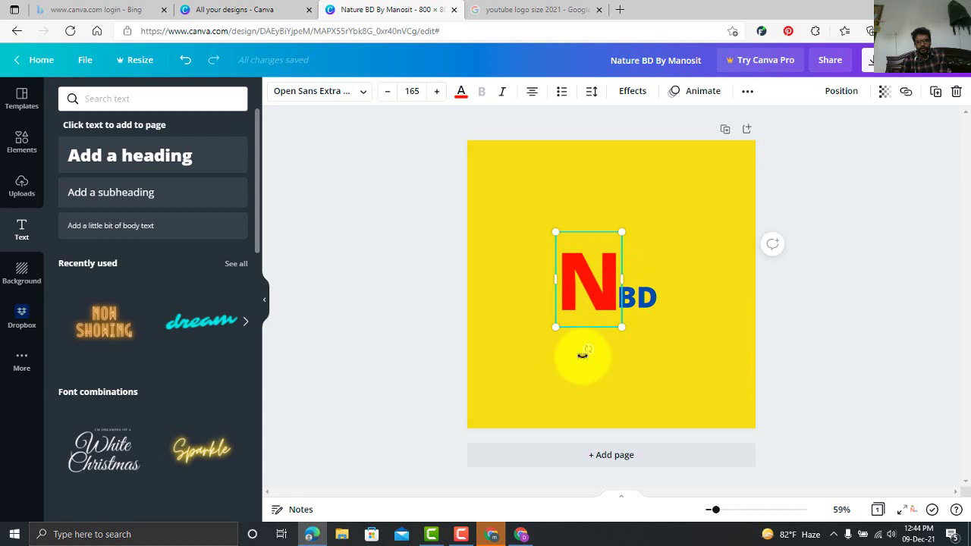
pyautogui.moveTo(590, 350)
pyautogui.mouseDown()
pyautogui.moveTo(542, 337)
pyautogui.moveTo(590, 345)
pyautogui.mouseUp()
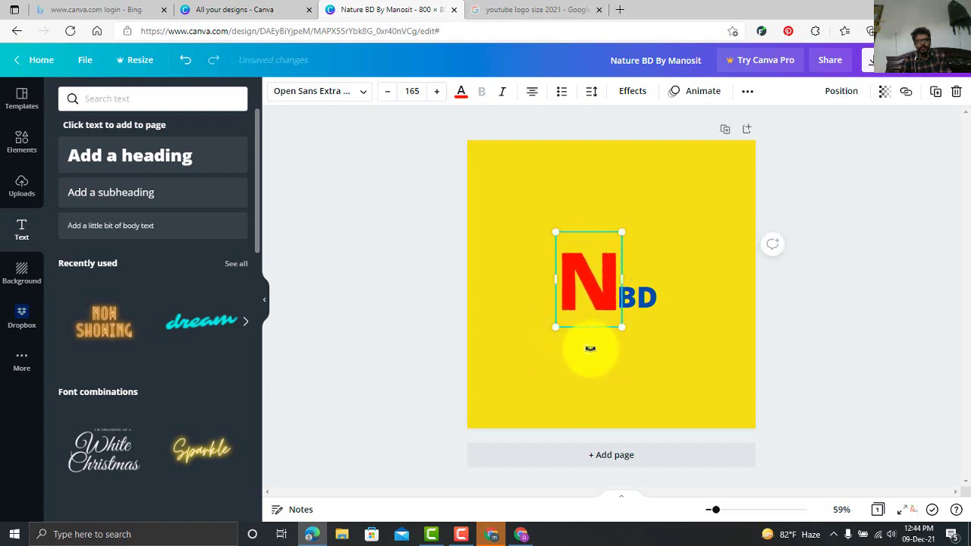
pyautogui.click(685, 335)
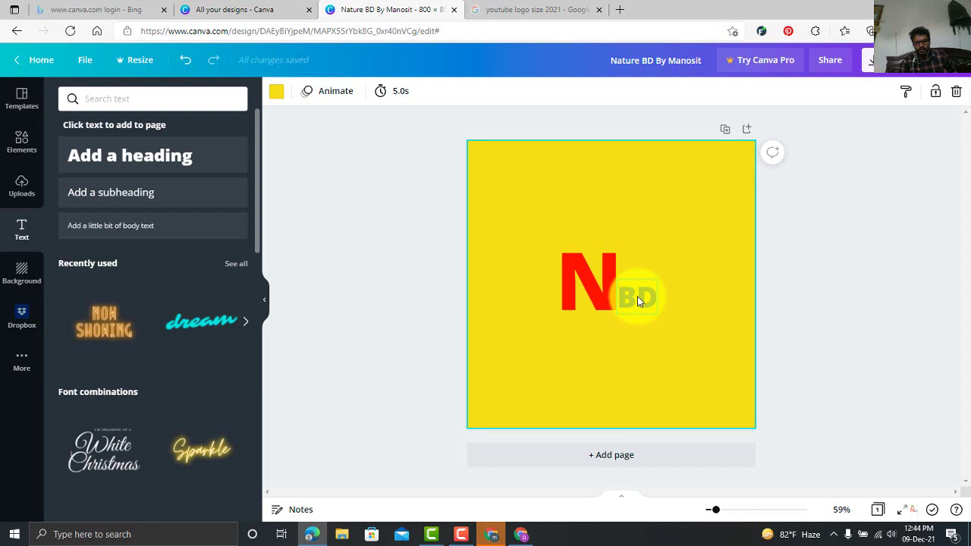
# - Shift "BD" slightly to the right and move "N" along so it sits right against it
pyautogui.moveTo(638, 296); pyautogui.dragTo(641, 294)
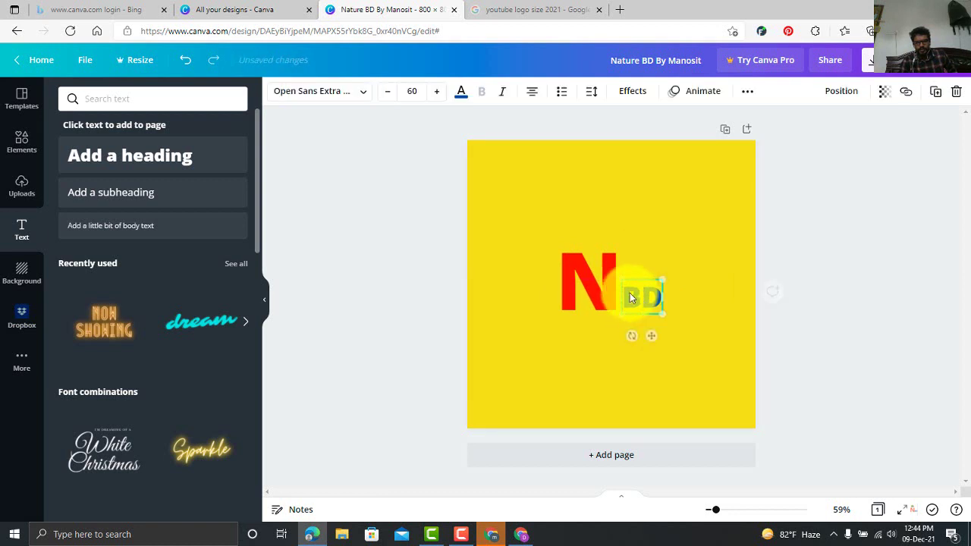
pyautogui.click(585, 282)
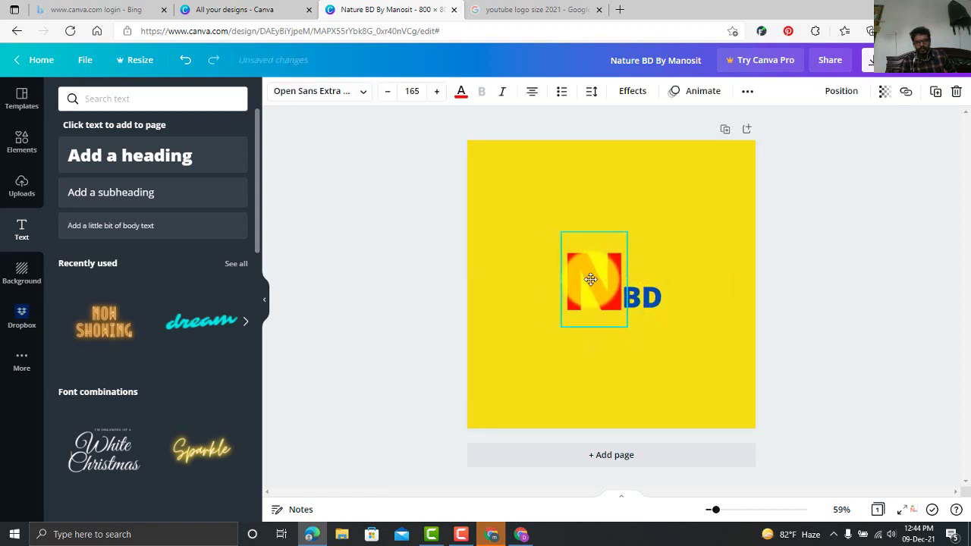
pyautogui.click(675, 258)
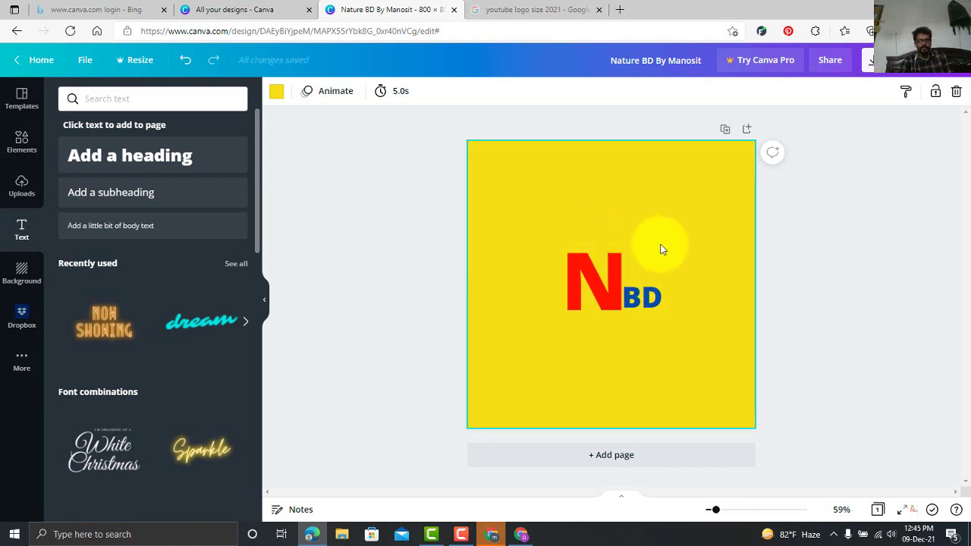
pyautogui.click(626, 11)
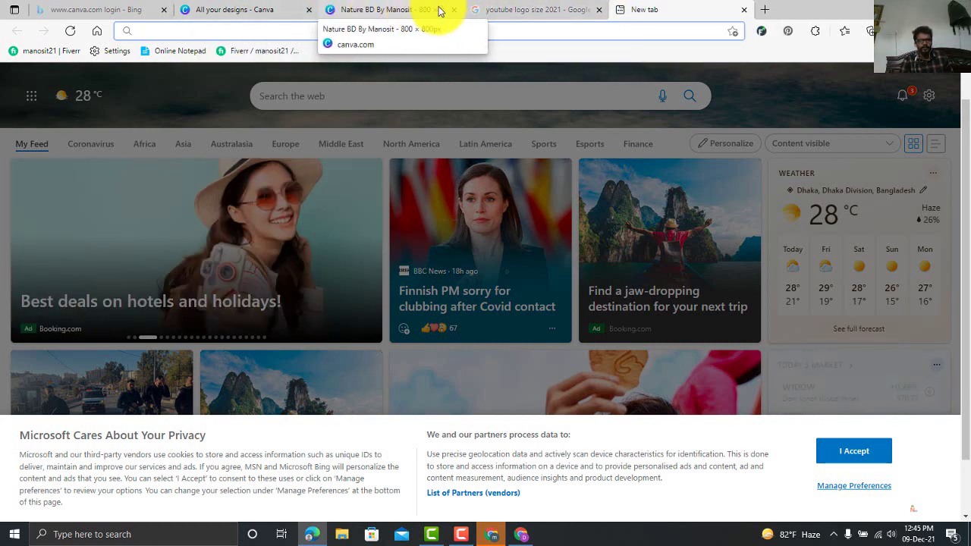
pyautogui.click(379, 10)
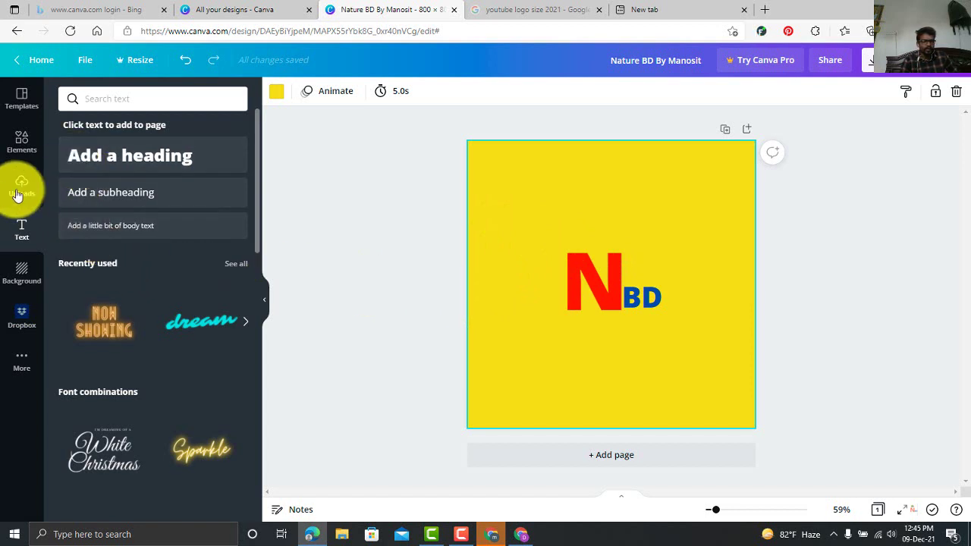
# - Search the elements library for "NATURE"
pyautogui.click(22, 154)
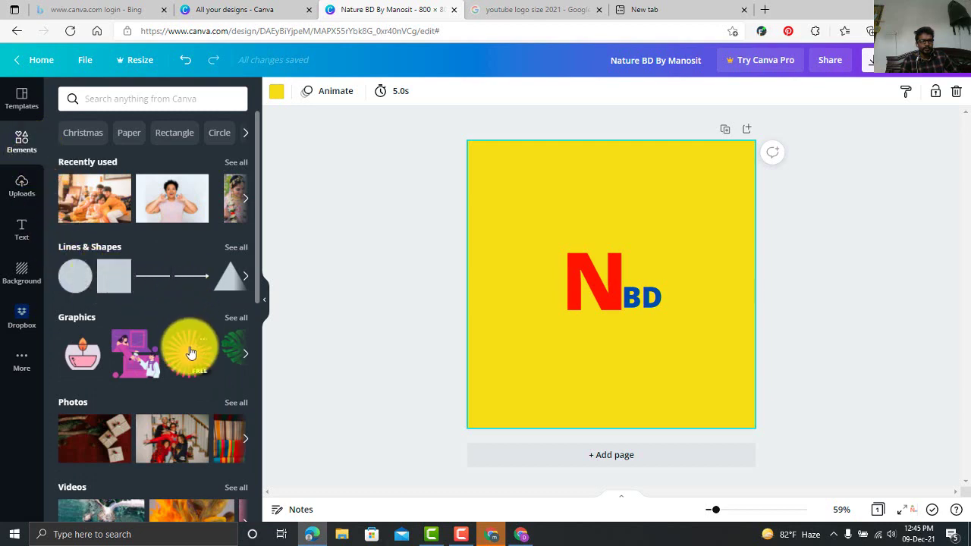
pyautogui.scroll(-3, 184, 334)
pyautogui.scroll(-3, 183, 345)
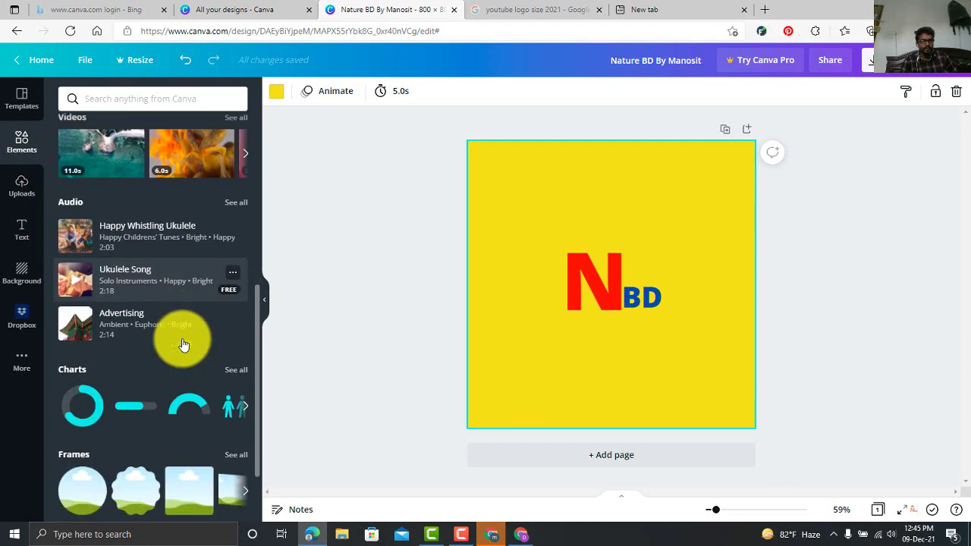
pyautogui.scroll(6, 182, 342)
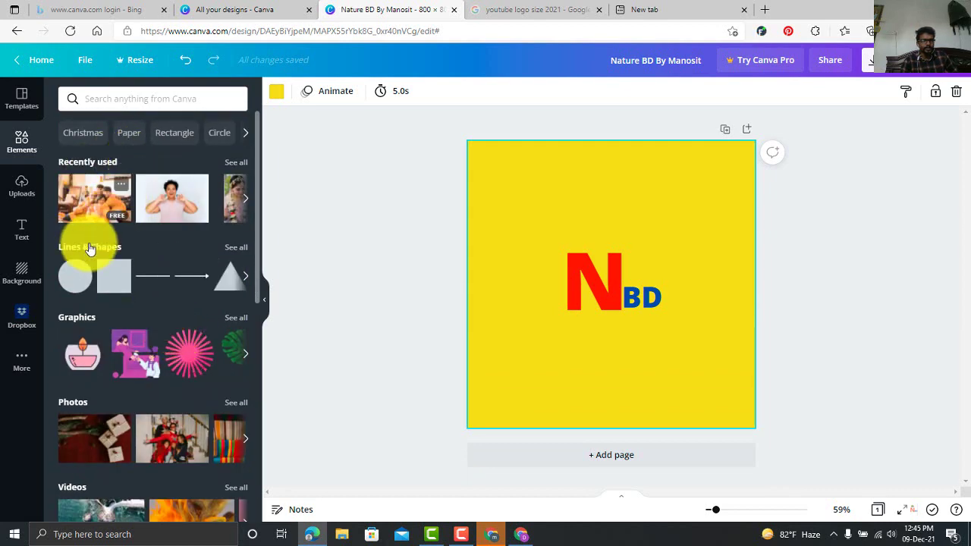
pyautogui.click(137, 97)
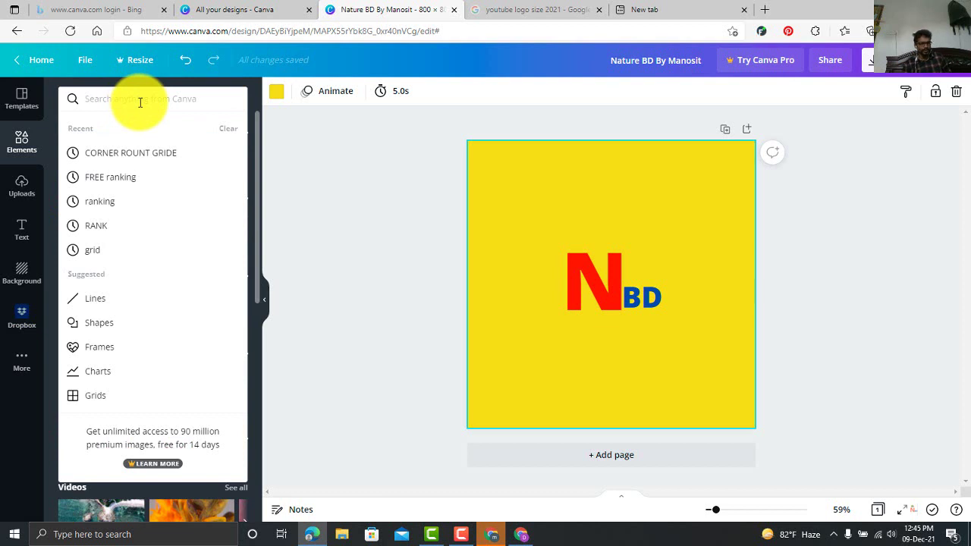
pyautogui.write('NA')
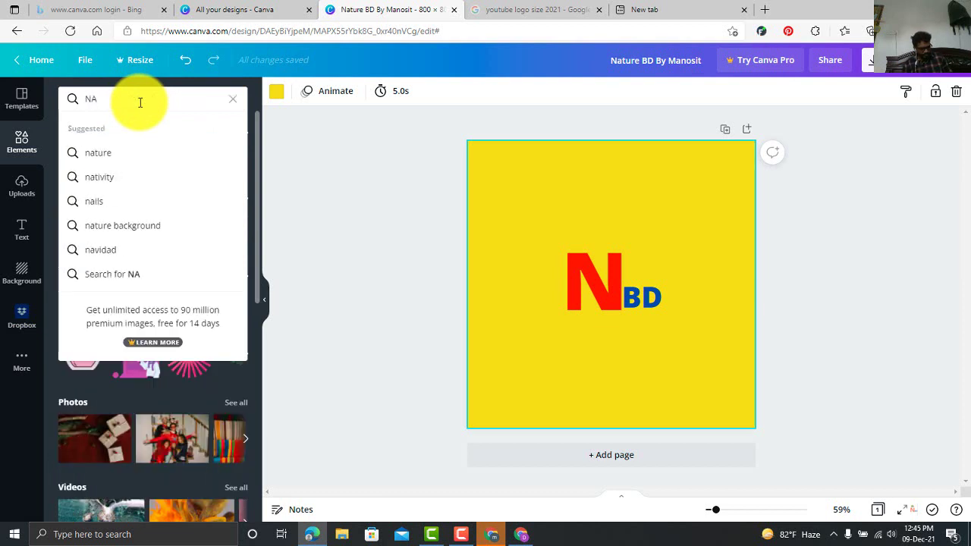
pyautogui.write('TURE')
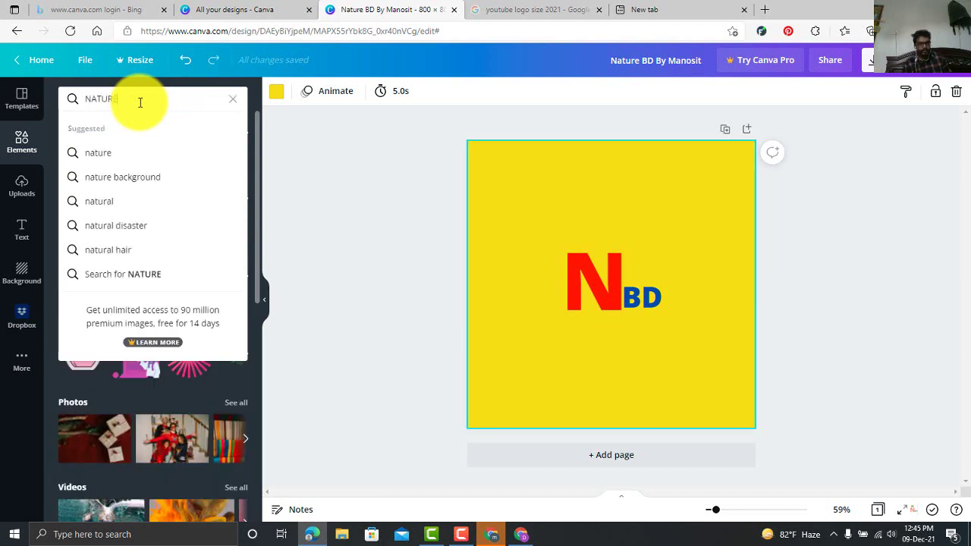
pyautogui.press('Return')
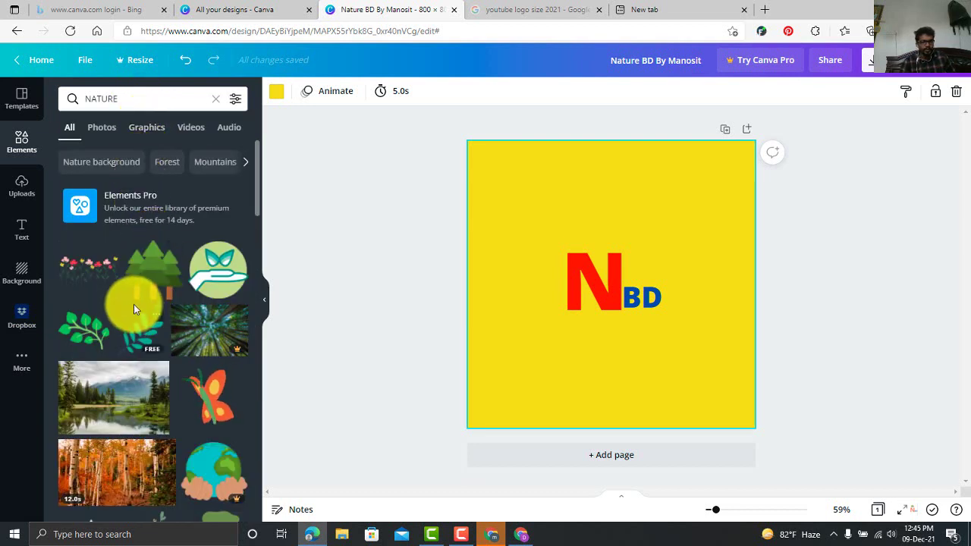
# - Browse the nature results and add the upright green leaf branch graphic to the page
pyautogui.scroll(-3, 148, 331)
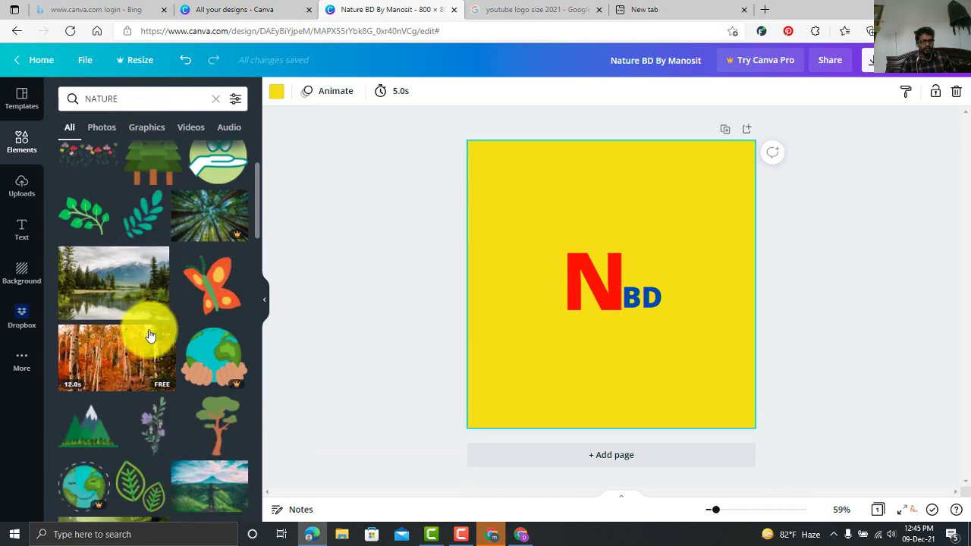
pyautogui.scroll(3, 148, 331)
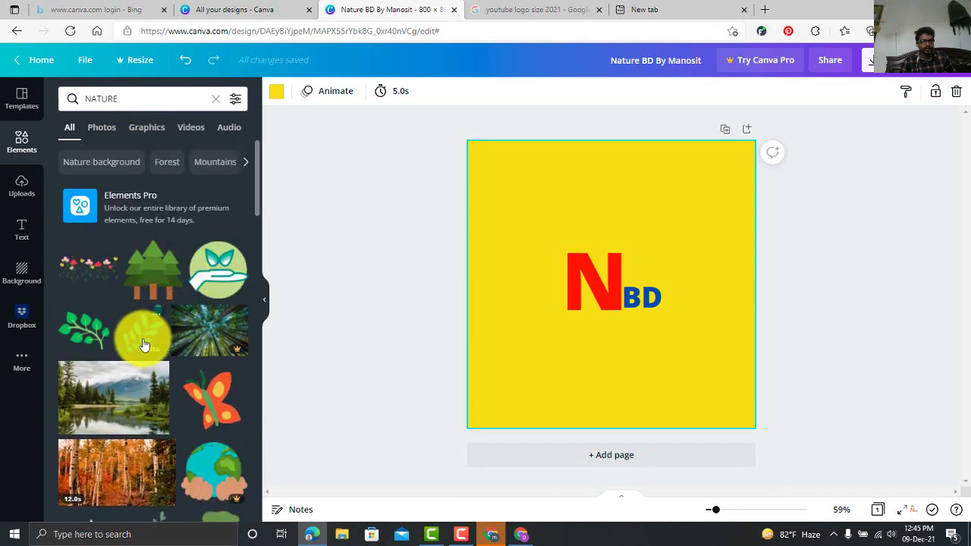
pyautogui.scroll(-10, 144, 345)
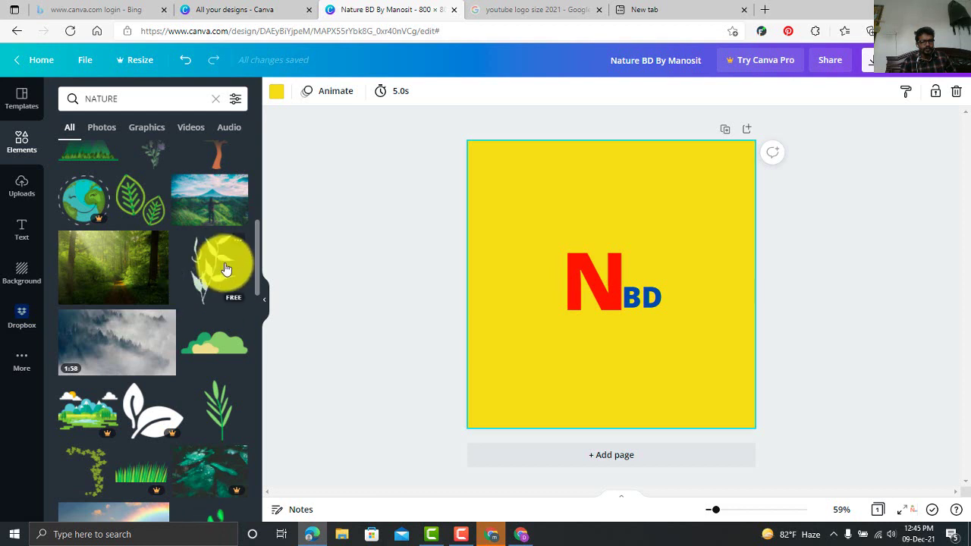
pyautogui.scroll(-2, 163, 300)
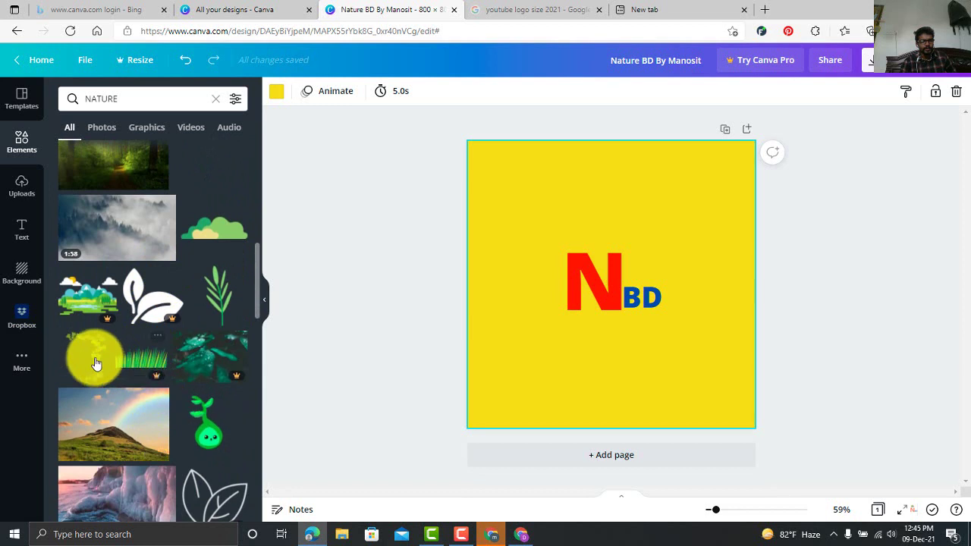
pyautogui.scroll(-2, 162, 363)
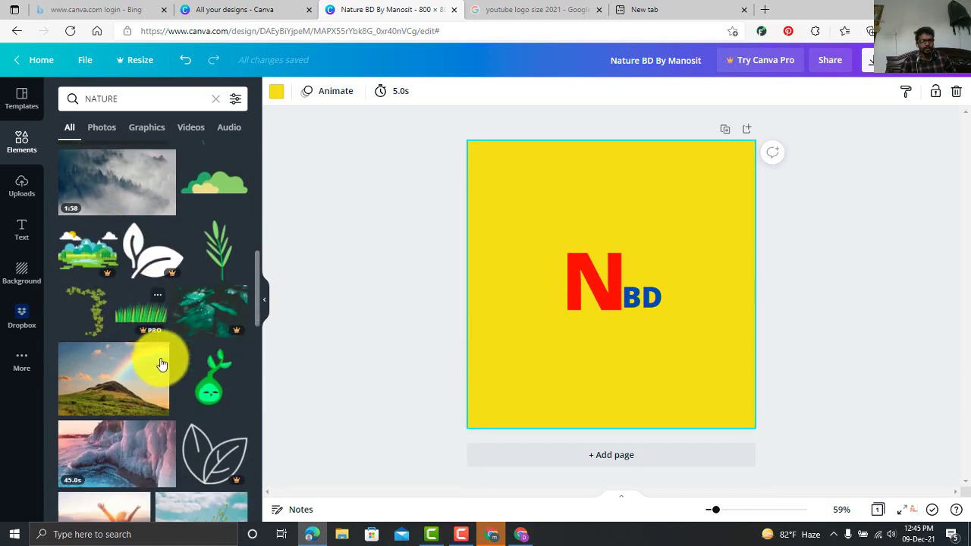
pyautogui.scroll(3, 158, 358)
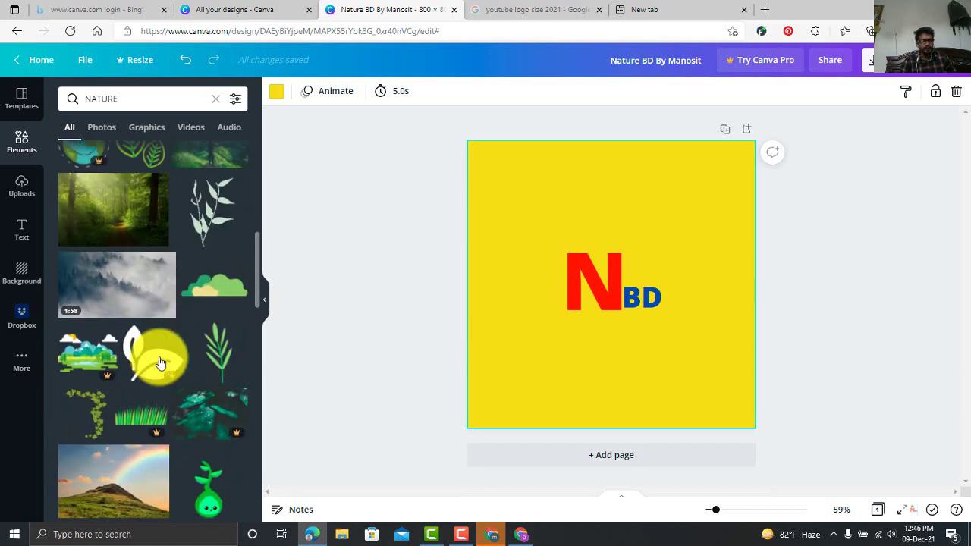
pyautogui.scroll(1, 210, 408)
pyautogui.click(210, 408)
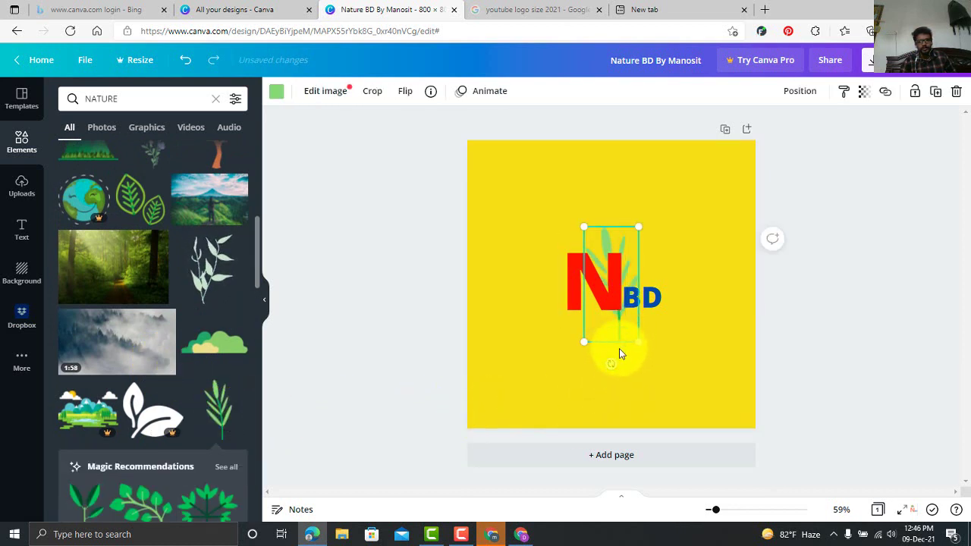
# - Move the leaf branch off the lettering and shrink it to fit just above "BD"
pyautogui.moveTo(630, 331)
pyautogui.mouseDown()
pyautogui.moveTo(694, 321)
pyautogui.moveTo(622, 347)
pyautogui.mouseUp()
pyautogui.click(626, 325)
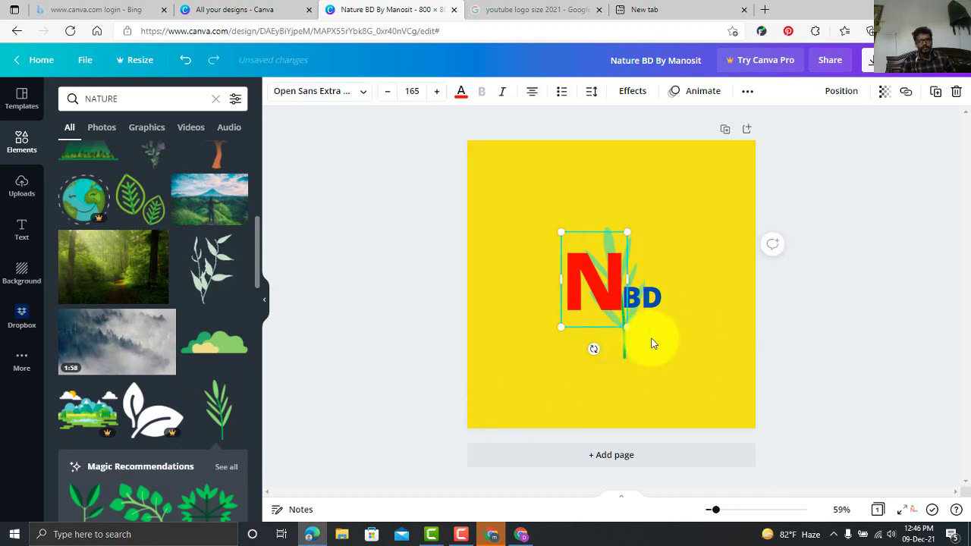
pyautogui.click(661, 349)
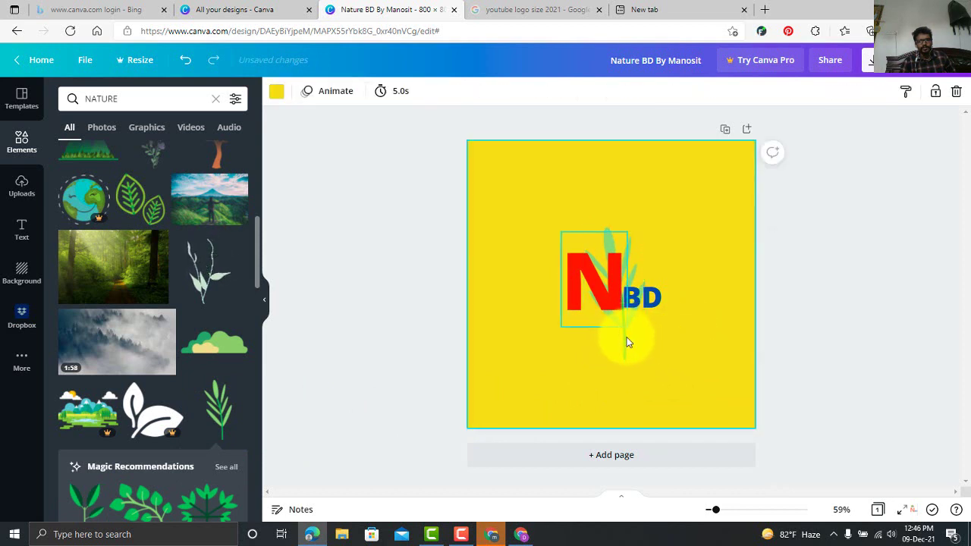
pyautogui.moveTo(638, 342); pyautogui.dragTo(697, 249)
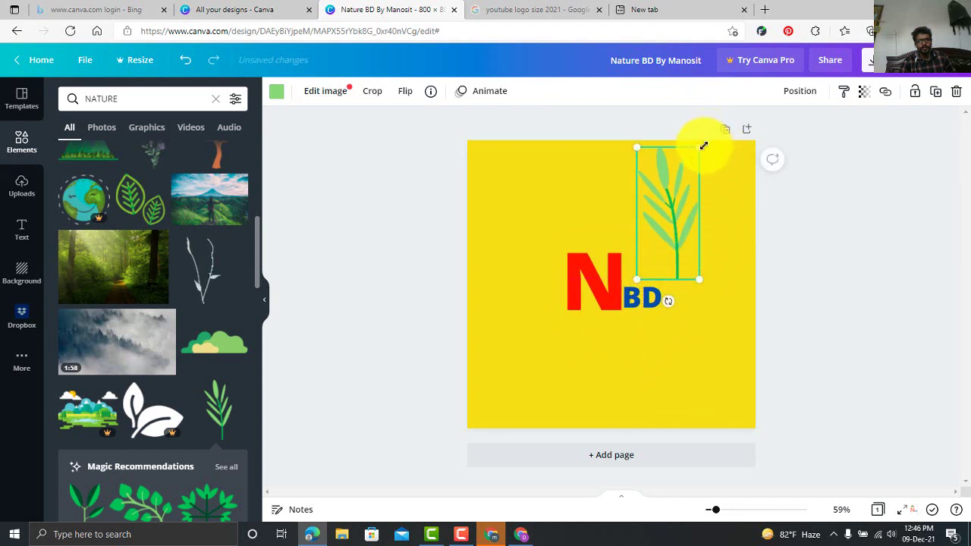
pyautogui.moveTo(703, 145); pyautogui.dragTo(631, 236)
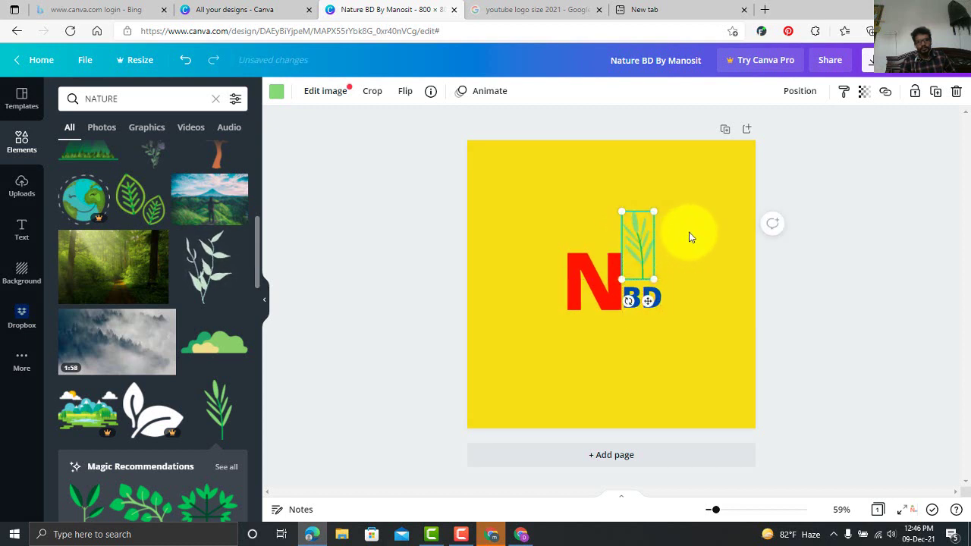
pyautogui.click(690, 235)
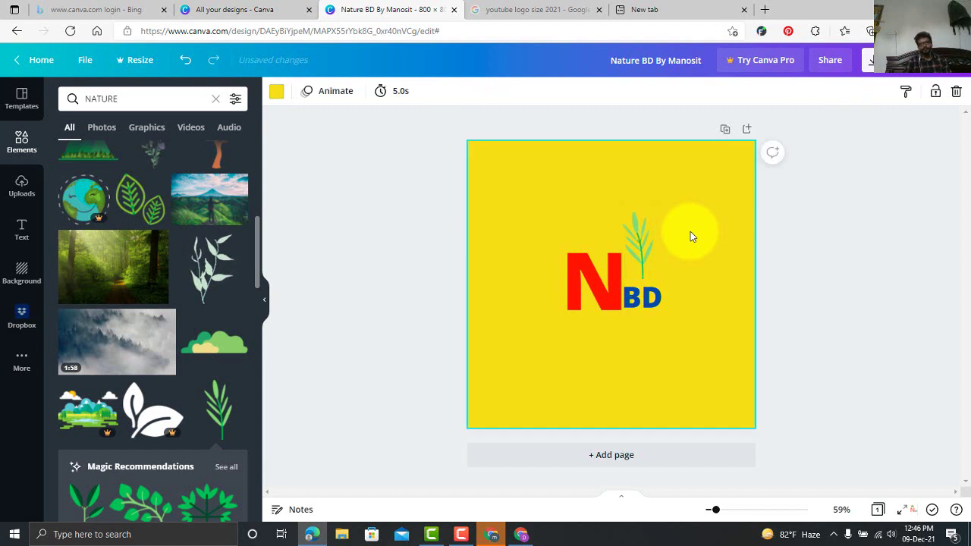
# - Tilt the leaf branch slightly to the left
pyautogui.click(643, 259)
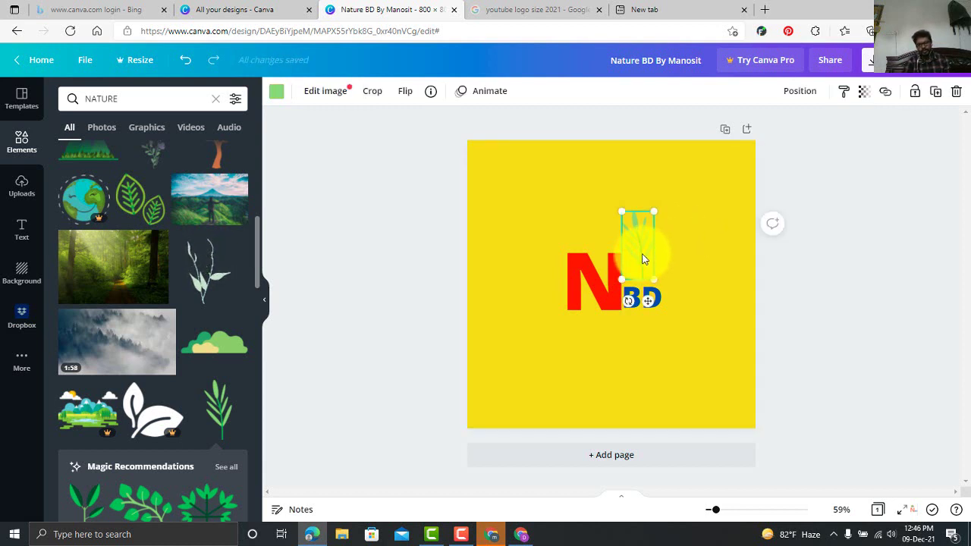
pyautogui.moveTo(629, 301); pyautogui.dragTo(639, 301)
pyautogui.click(711, 247)
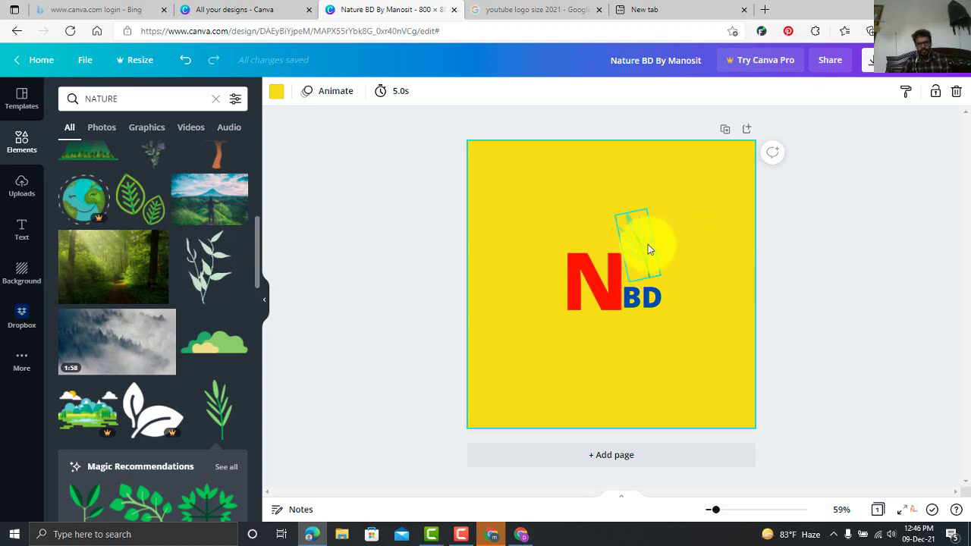
# - Try the tilted leaf branch on top of the "N", and move it back above "BD"
pyautogui.moveTo(648, 244); pyautogui.dragTo(599, 242)
pyautogui.click(663, 244)
pyautogui.click(660, 223)
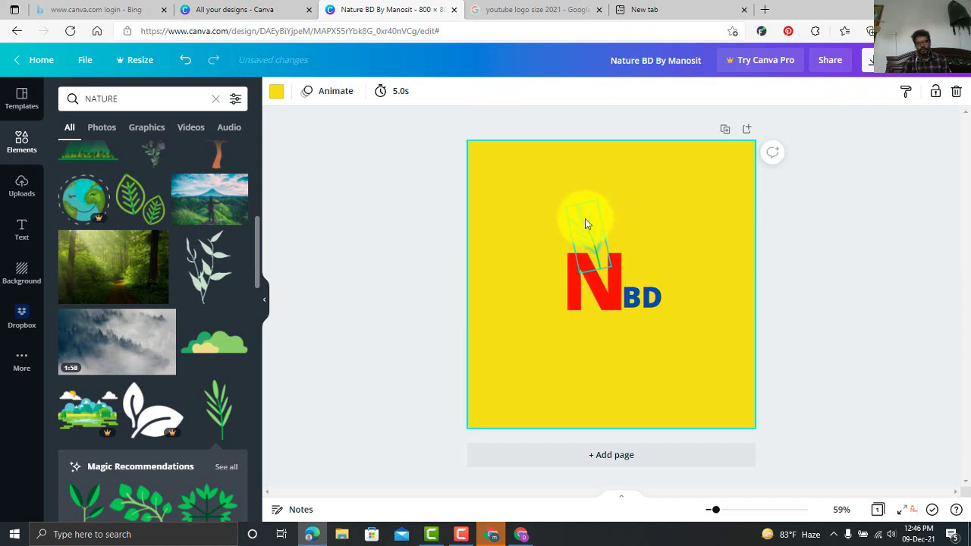
pyautogui.moveTo(586, 211); pyautogui.dragTo(636, 233)
pyautogui.click(701, 210)
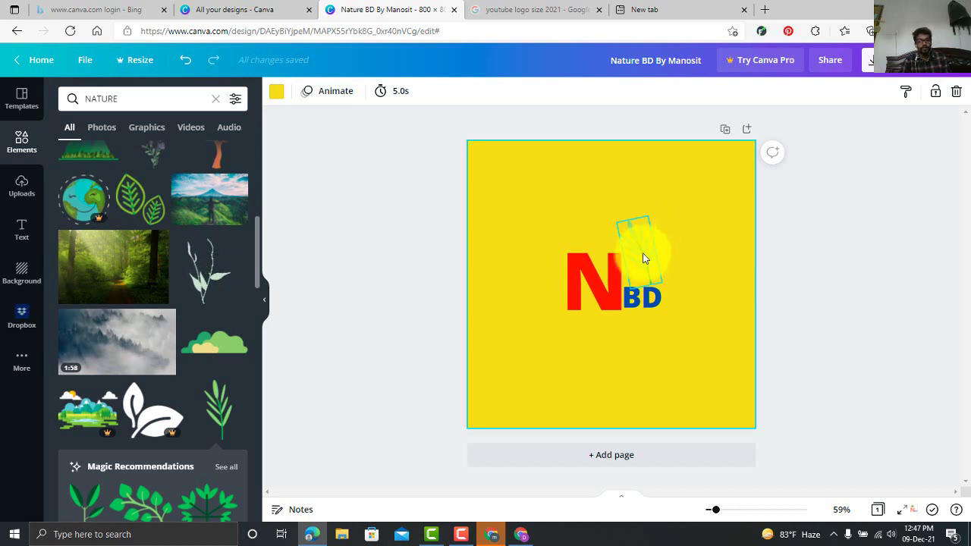
# - Look through more nature graphics and delete the leaf branch from the logo
pyautogui.scroll(-6, 152, 406)
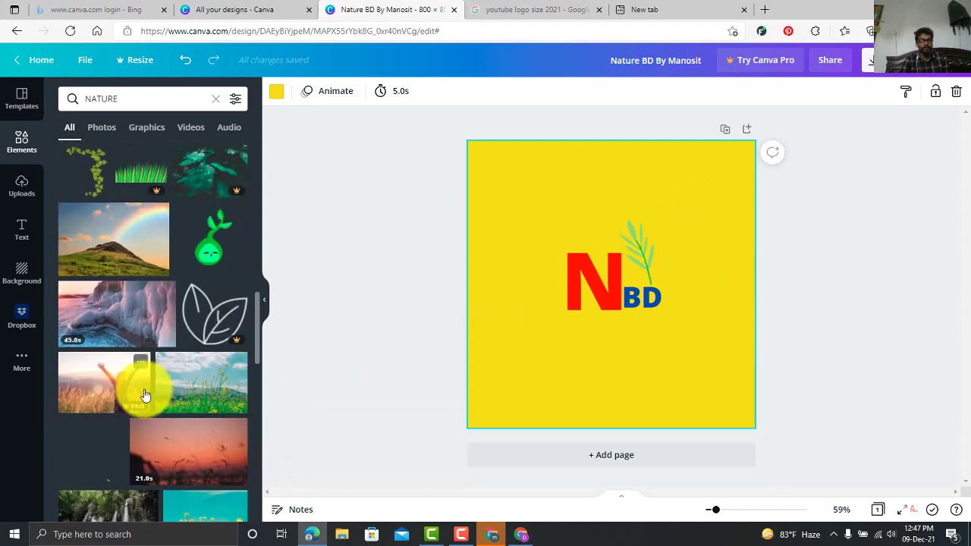
pyautogui.scroll(-10, 145, 395)
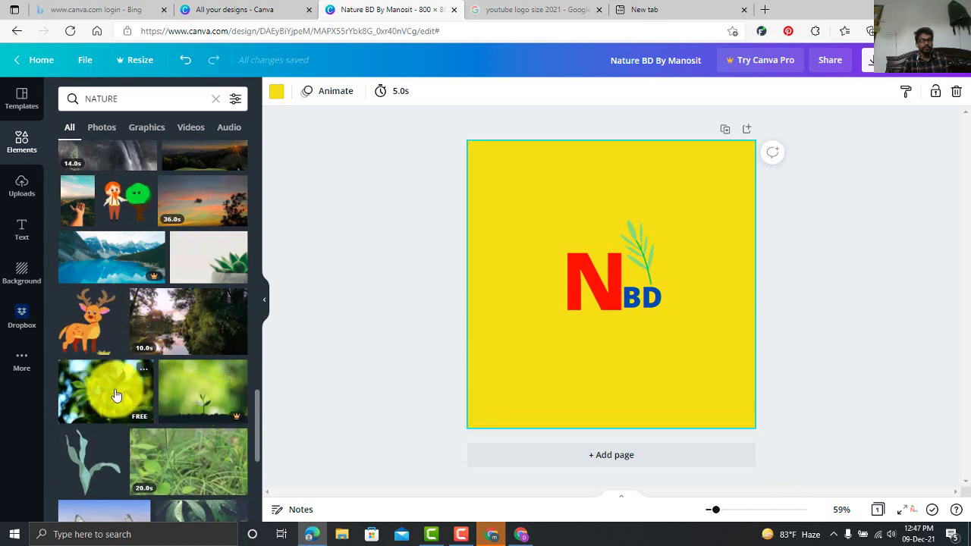
pyautogui.scroll(10, 144, 386)
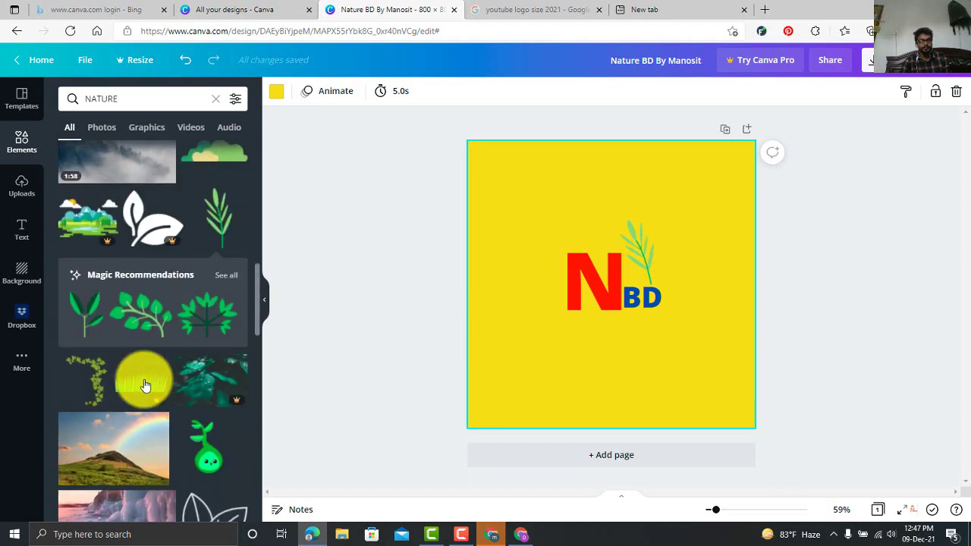
pyautogui.scroll(5, 144, 386)
pyautogui.click(651, 260)
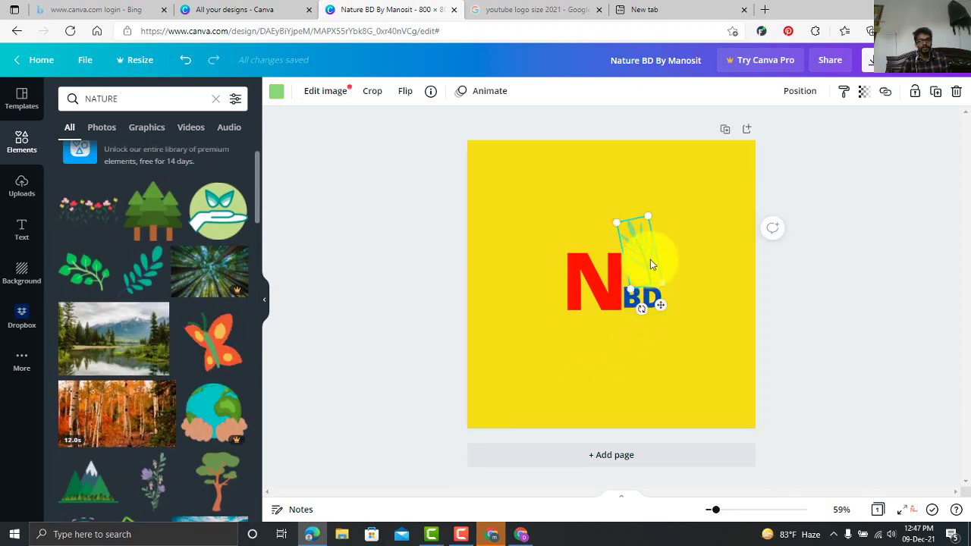
pyautogui.rightClick(650, 262)
pyautogui.click(689, 325)
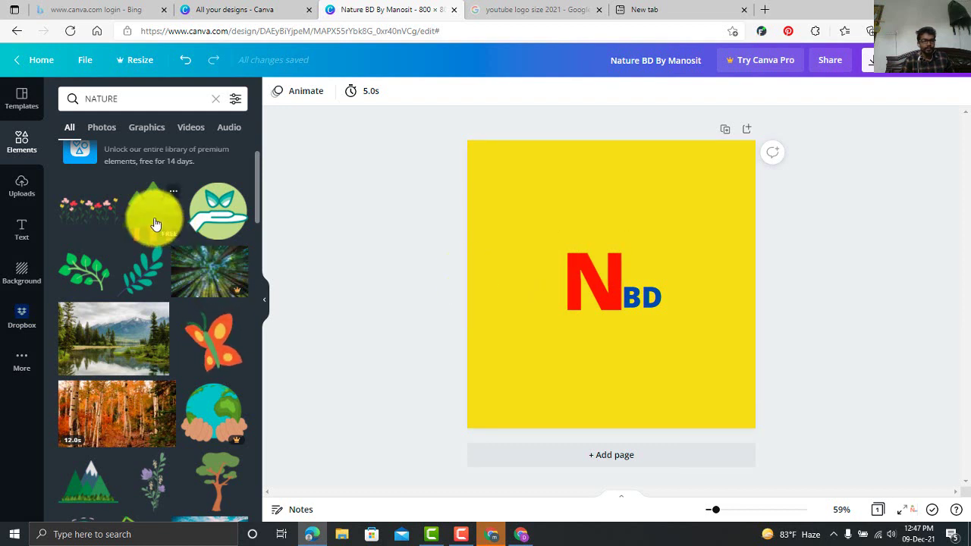
# - Add the three pine trees graphic, shrink it and stand it on top of the "N"
pyautogui.click(155, 224)
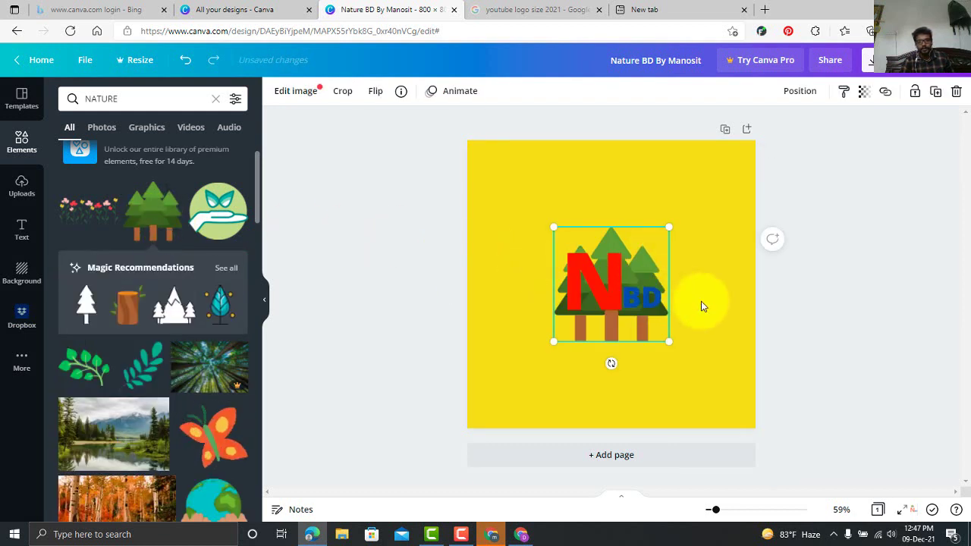
pyautogui.click(704, 302)
pyautogui.click(620, 257)
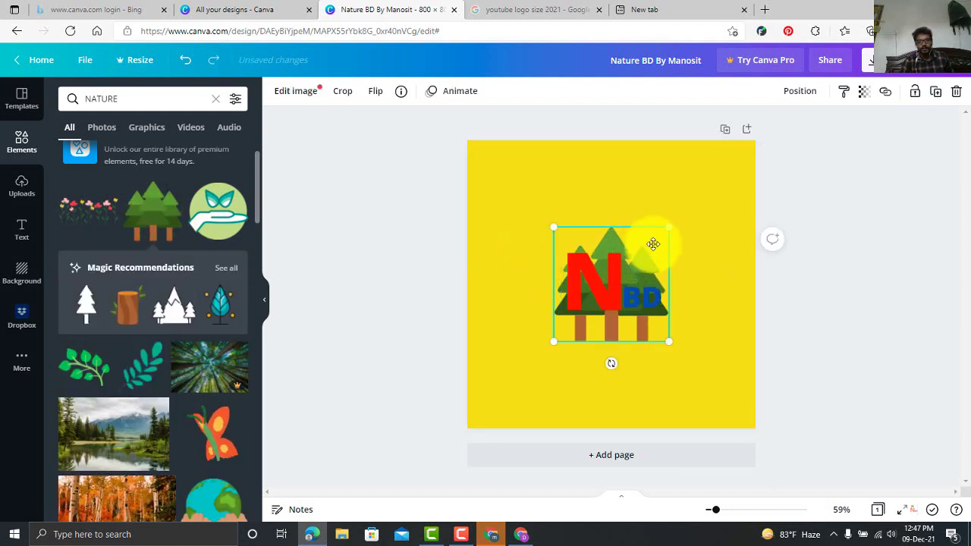
pyautogui.moveTo(653, 243); pyautogui.dragTo(666, 198)
pyautogui.click(666, 198)
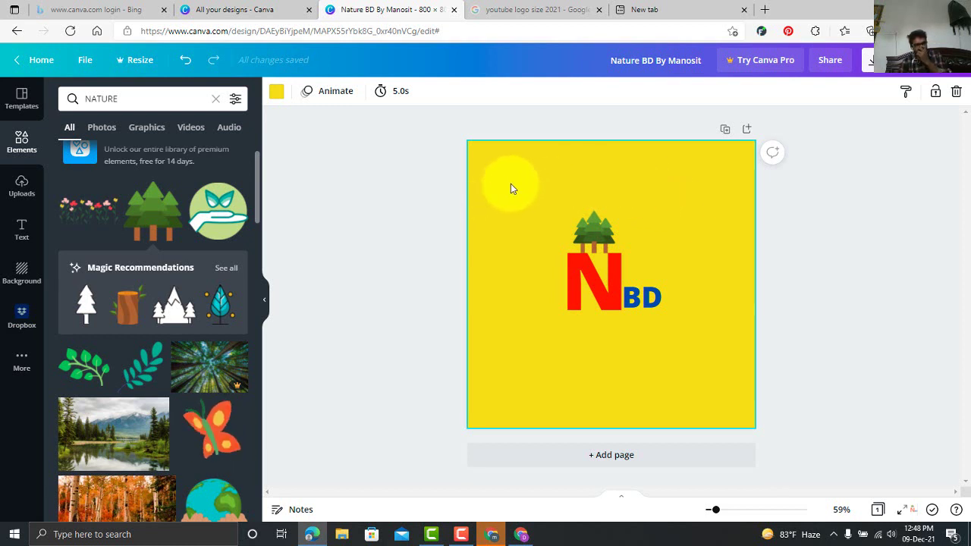
# - Try sky blue, aqua and light gray as the page background, and set it to the default light yellow-green
pyautogui.click(277, 92)
pyautogui.click(106, 336)
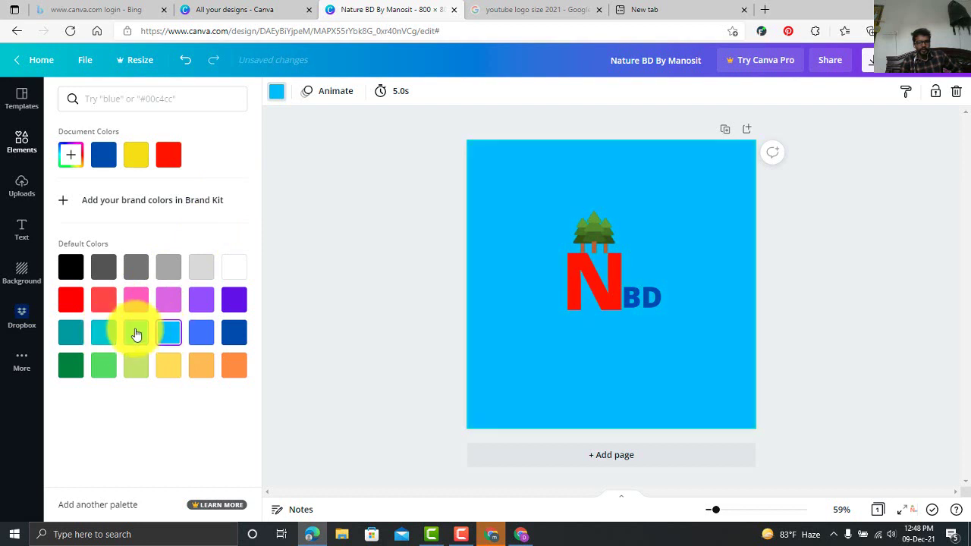
pyautogui.click(135, 335)
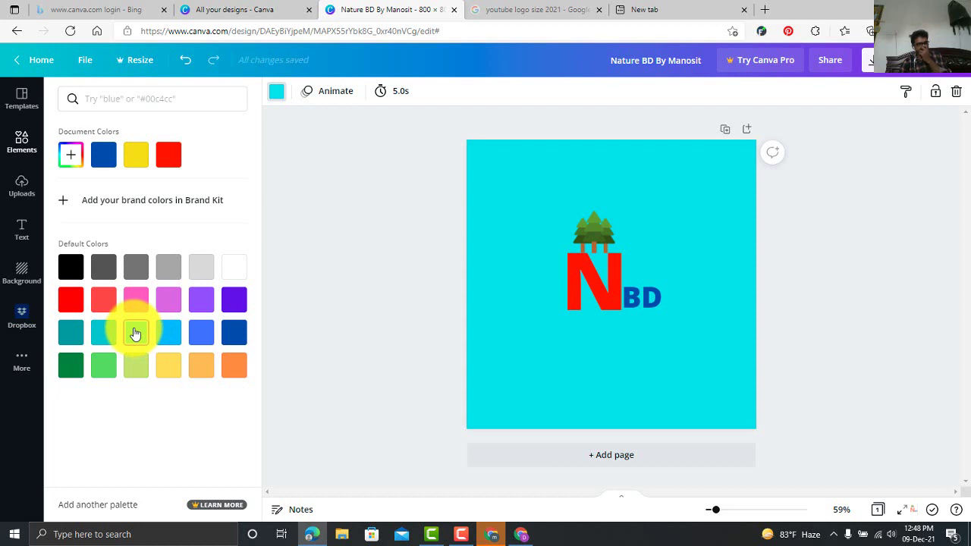
pyautogui.click(202, 270)
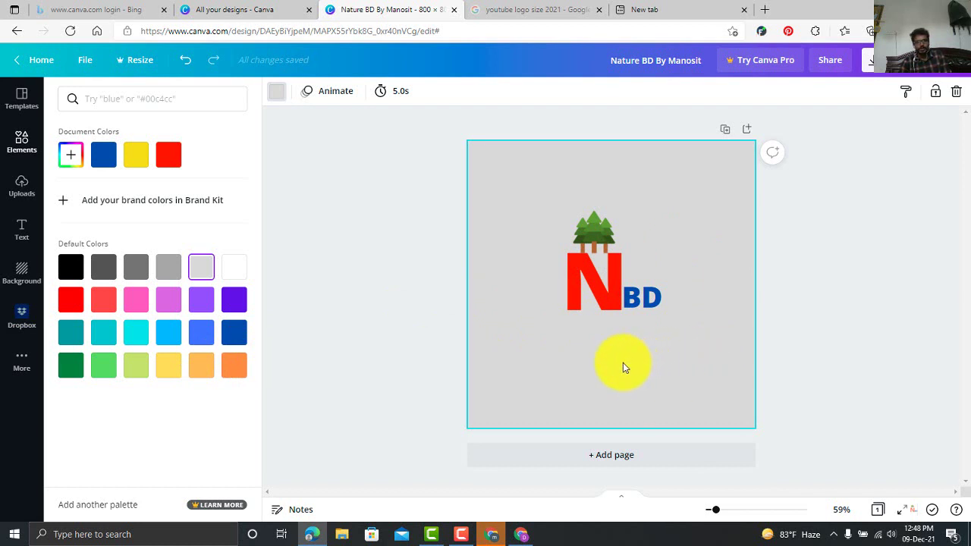
pyautogui.click(141, 368)
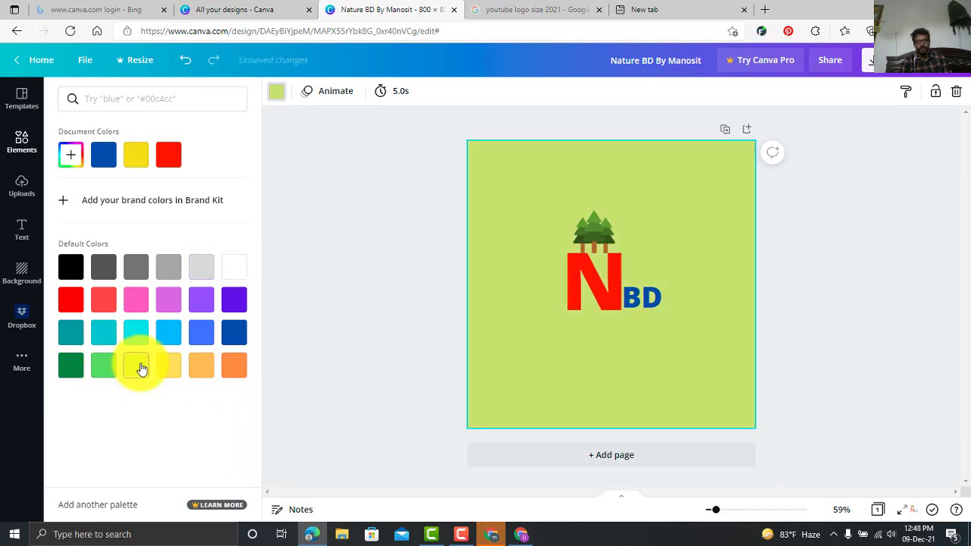
# - Try medium gray as the page background, and set it to white
pyautogui.click(167, 271)
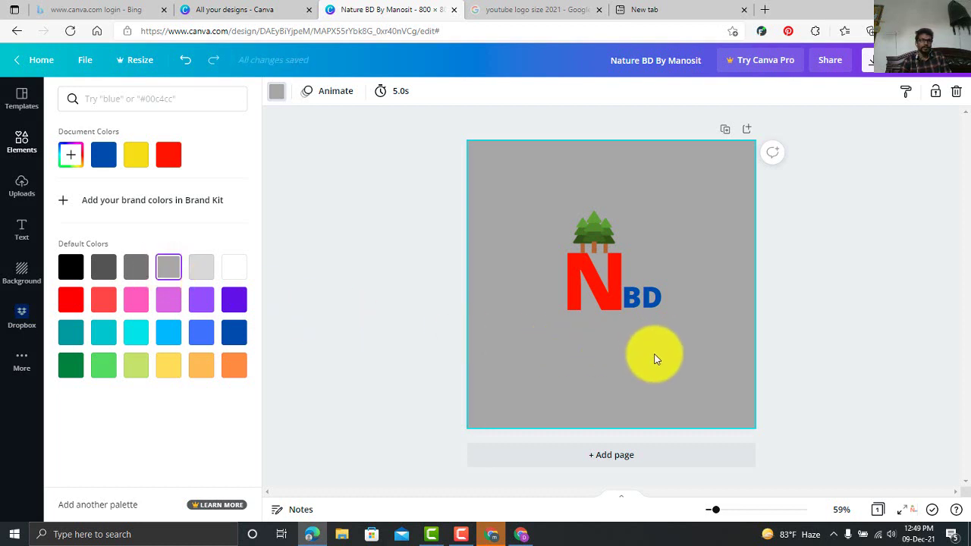
pyautogui.click(240, 279)
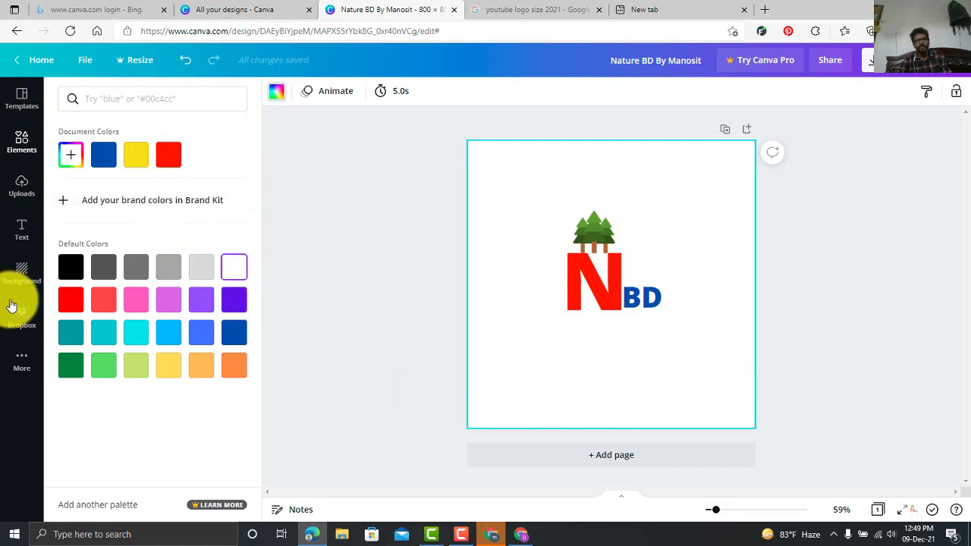
pyautogui.click(461, 535)
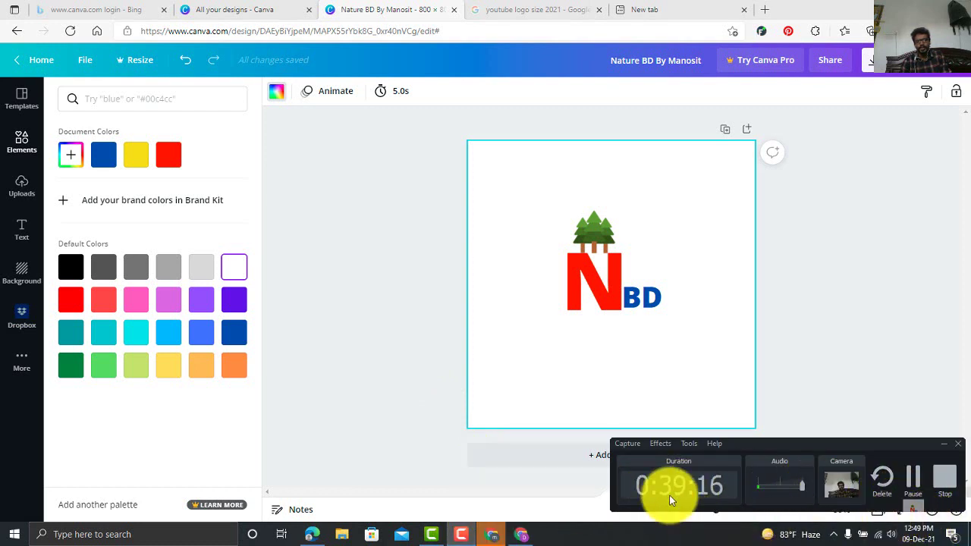
pyautogui.click(463, 538)
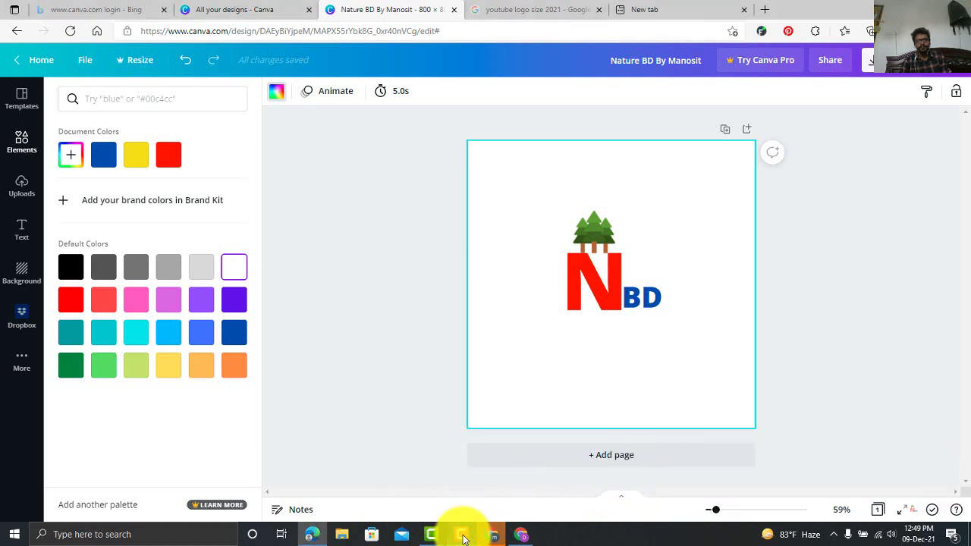
pyautogui.click(463, 537)
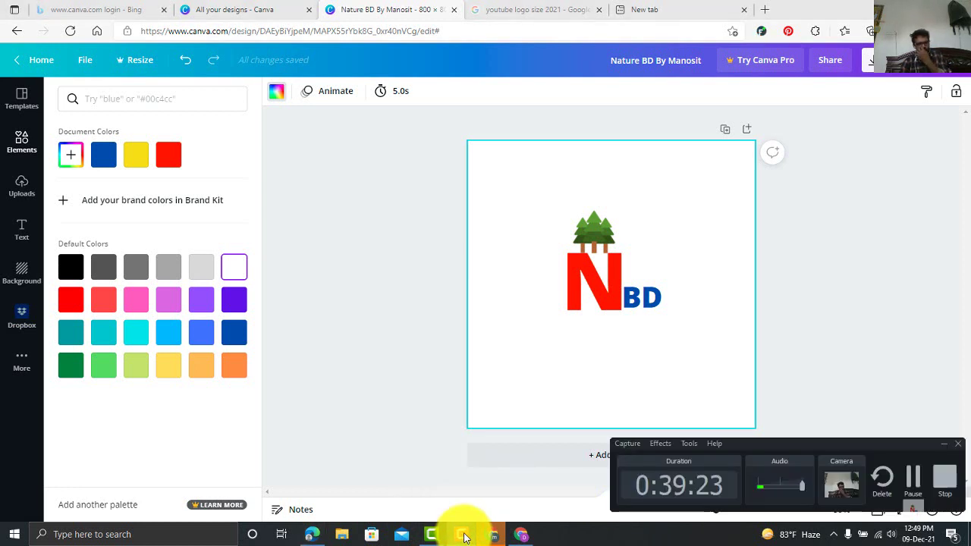
pyautogui.click(465, 537)
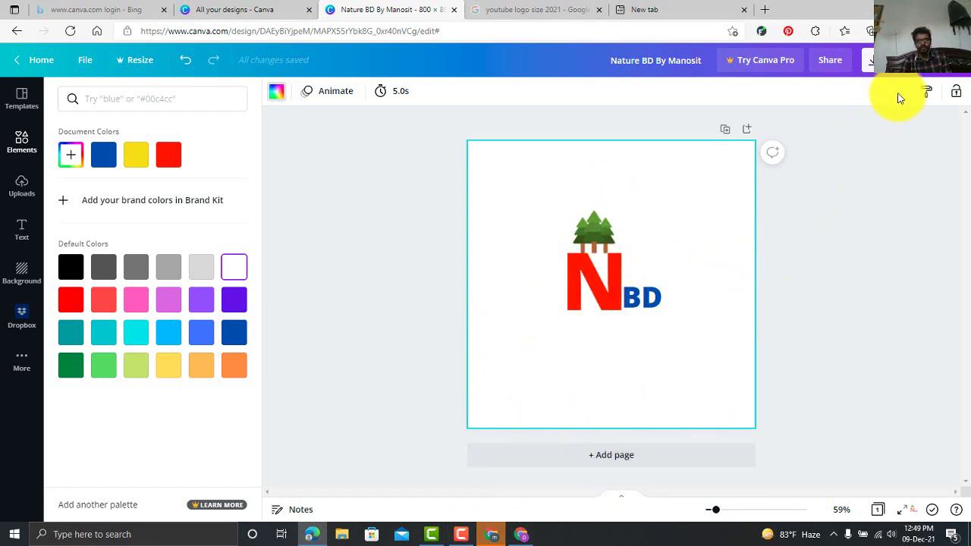
# - Download the finished "N BD" logo as a PNG file and dismiss the referral offer
pyautogui.click(884, 61)
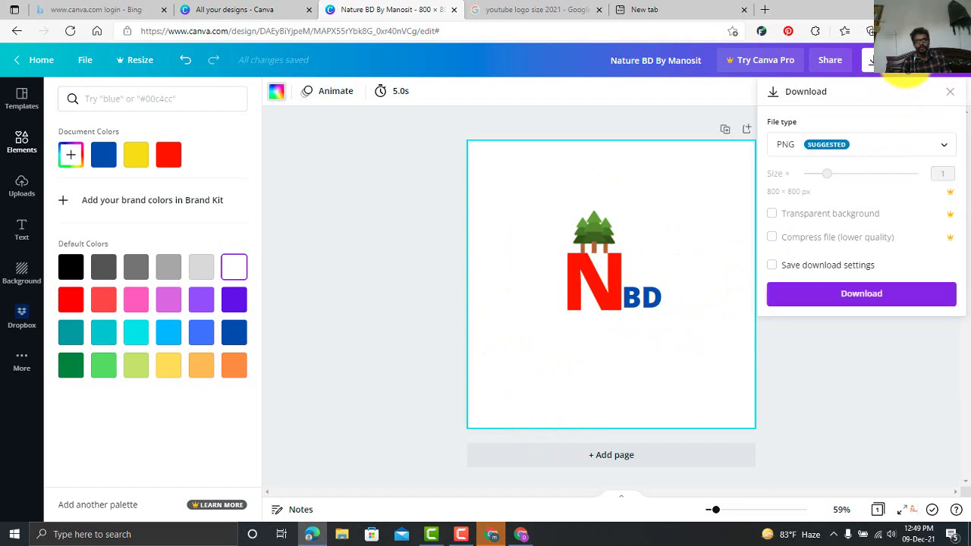
pyautogui.click(866, 298)
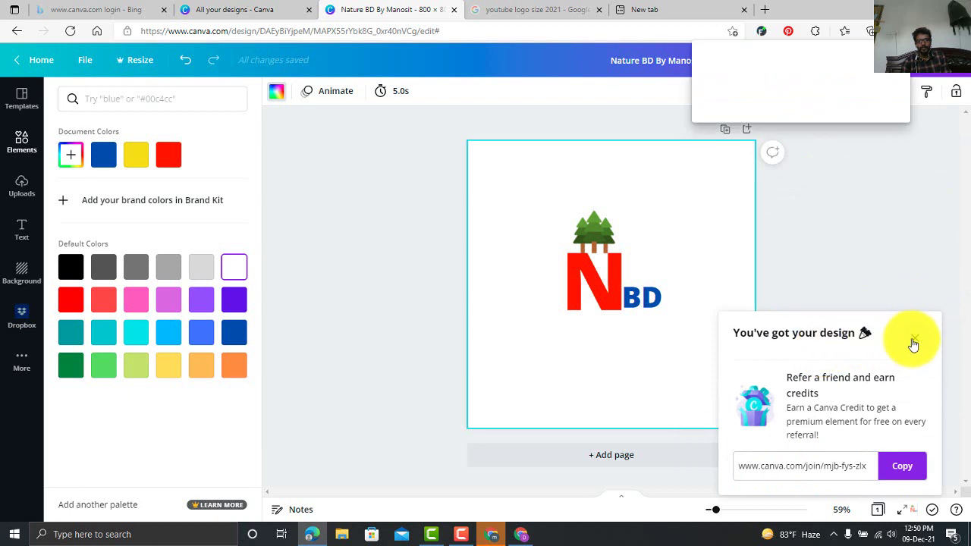
pyautogui.click(915, 341)
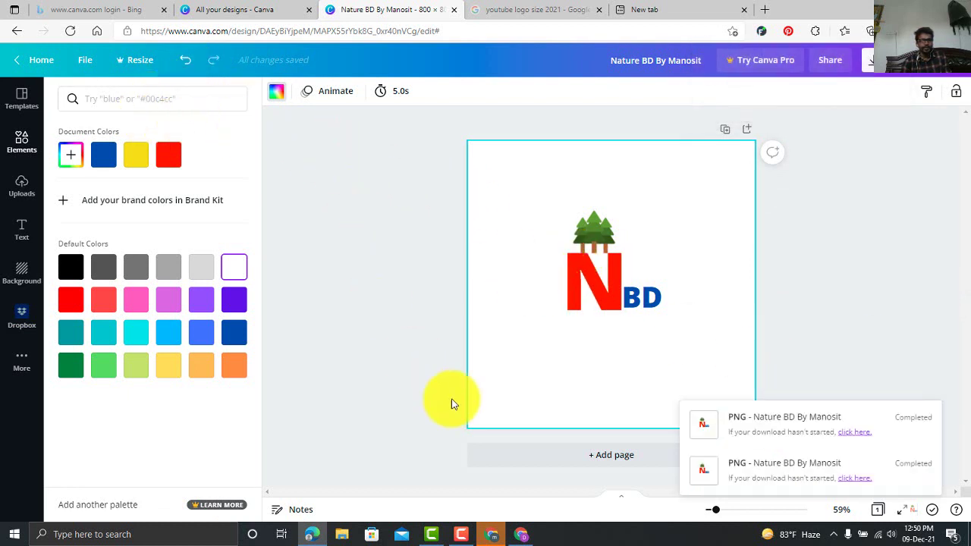
# - Switch to YouTube Studio, publish the downloaded "N BD" logo PNG as the channel's profile picture, and check it on the reloaded channel page
pyautogui.click(521, 535)
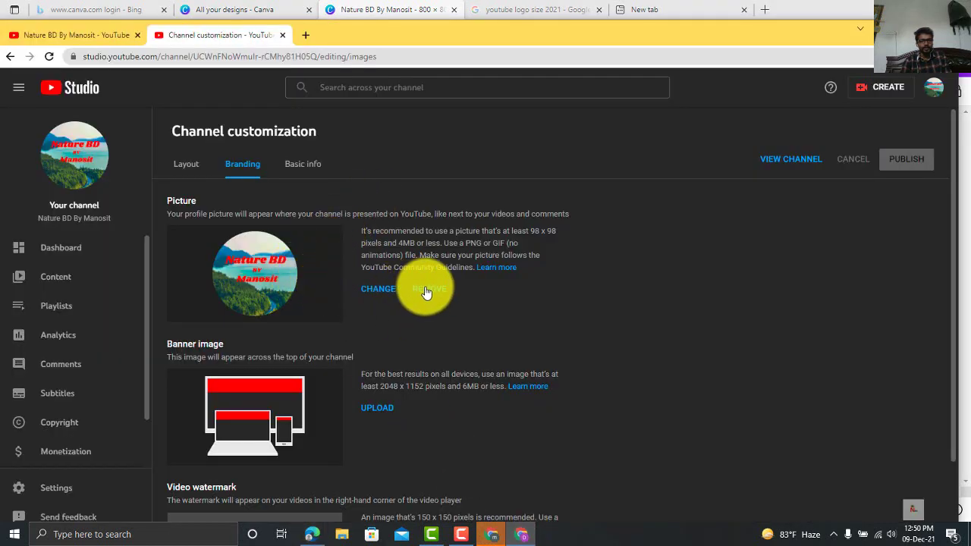
pyautogui.click(382, 294)
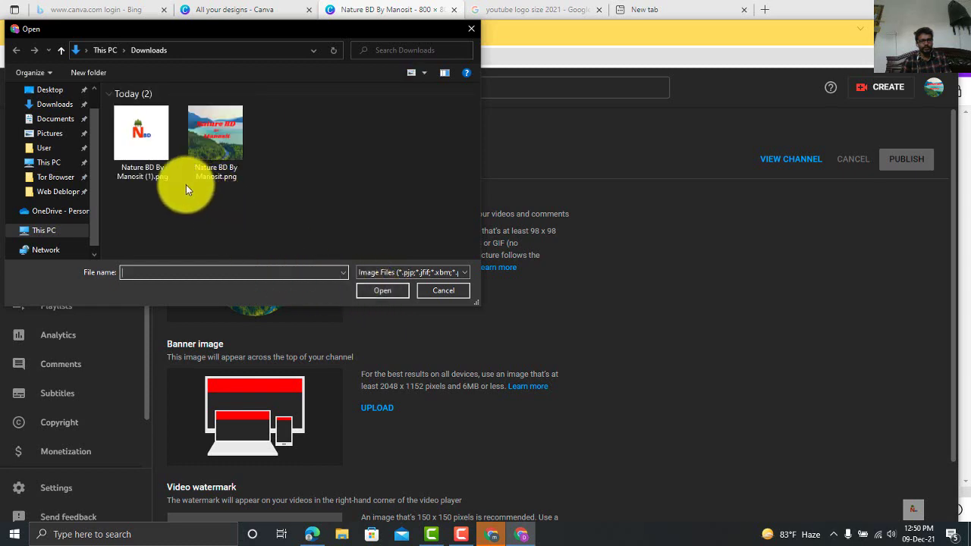
pyautogui.click(160, 152)
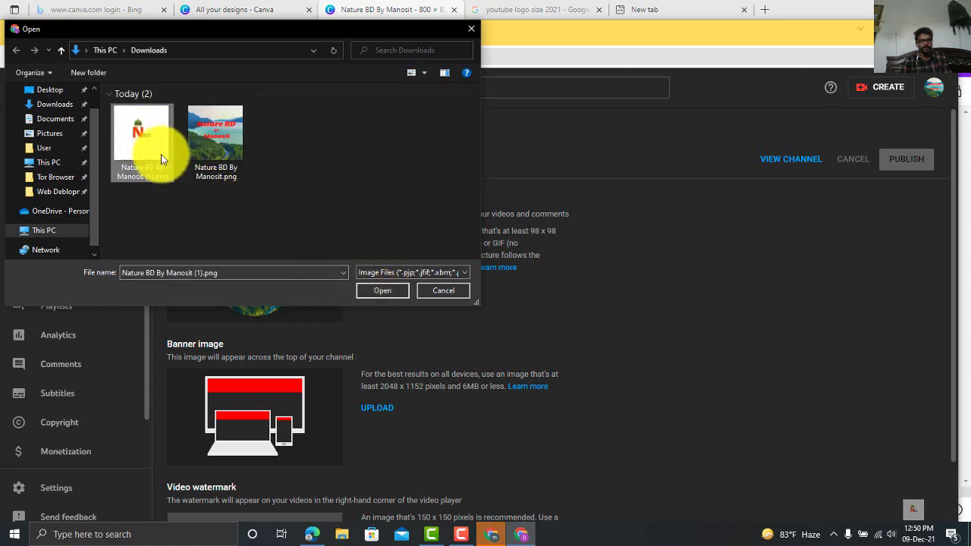
pyautogui.click(386, 291)
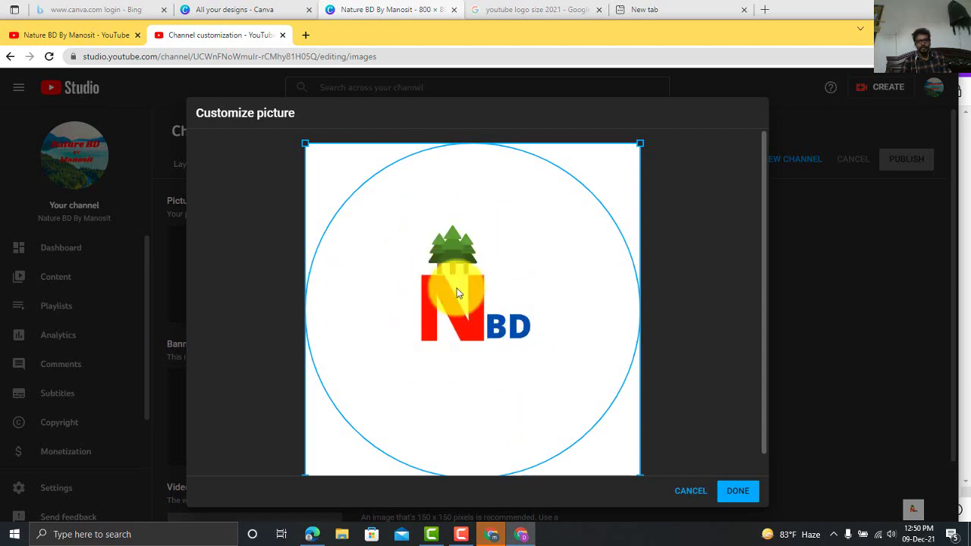
pyautogui.click(742, 494)
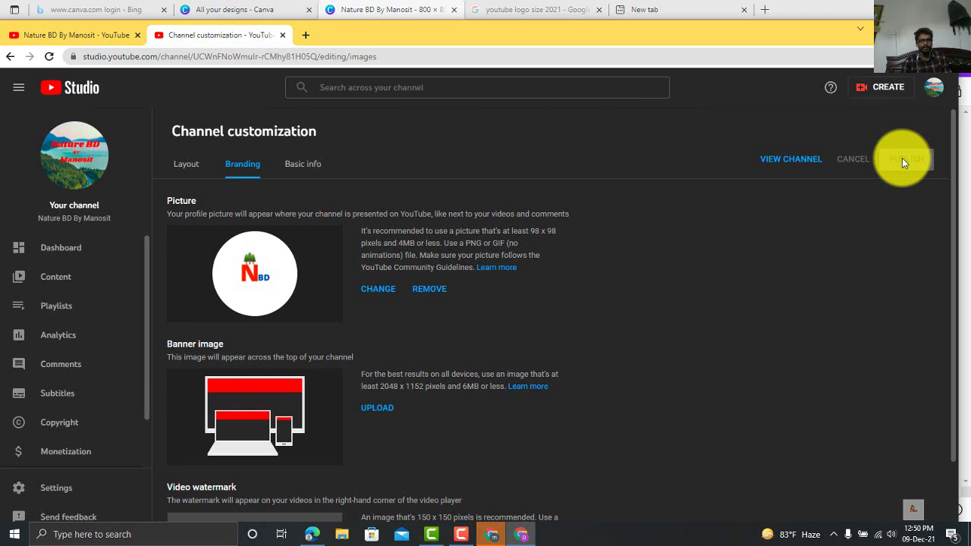
pyautogui.click(100, 34)
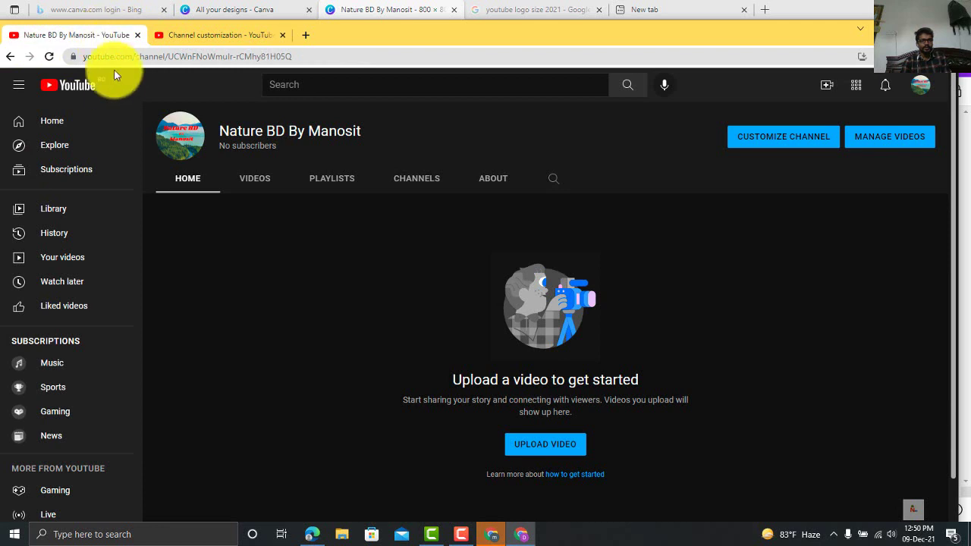
pyautogui.click(48, 56)
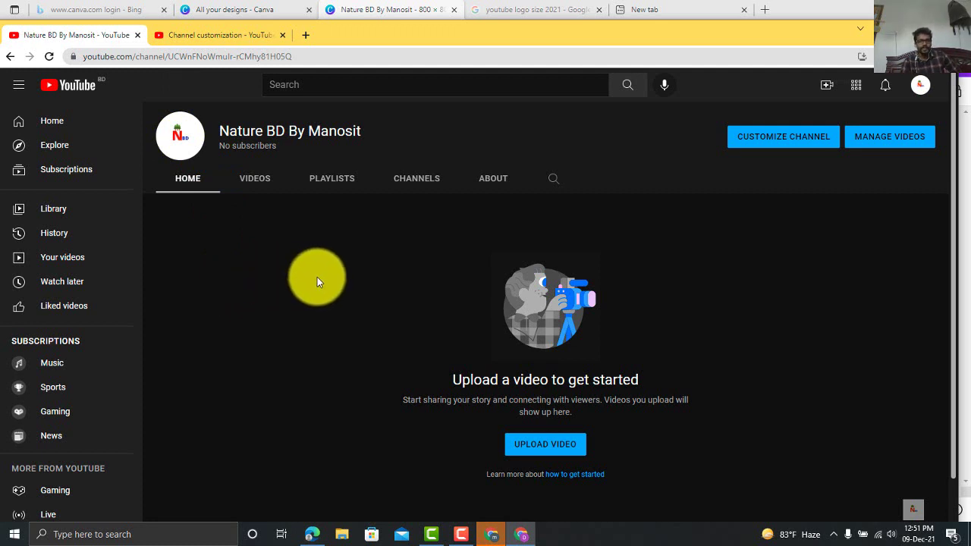
# - Switch back to Canva and leave the logo design for the home page
pyautogui.click(383, 15)
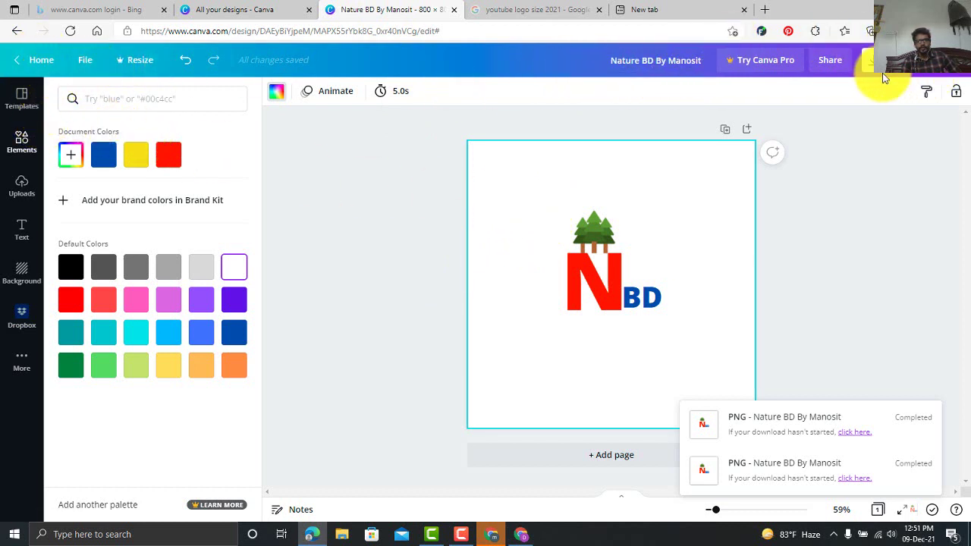
pyautogui.click(23, 61)
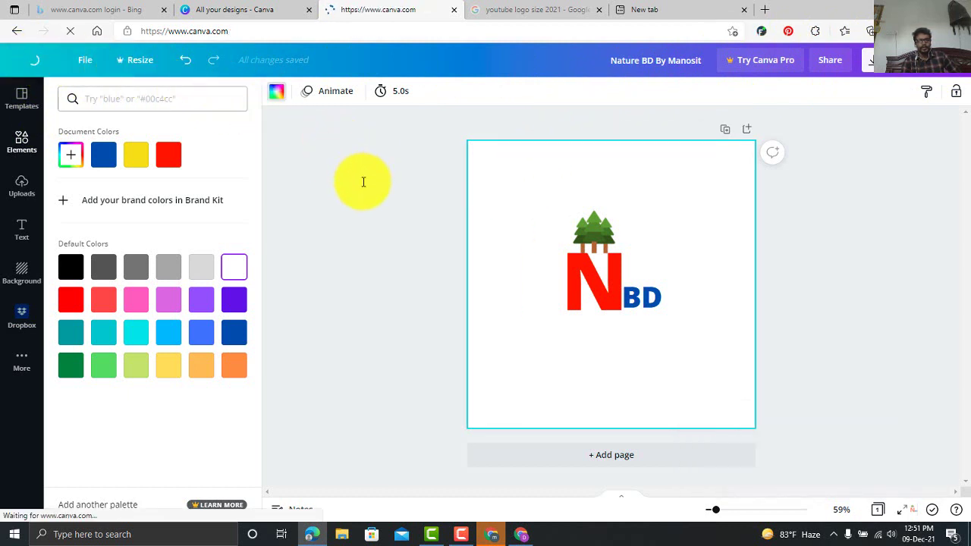